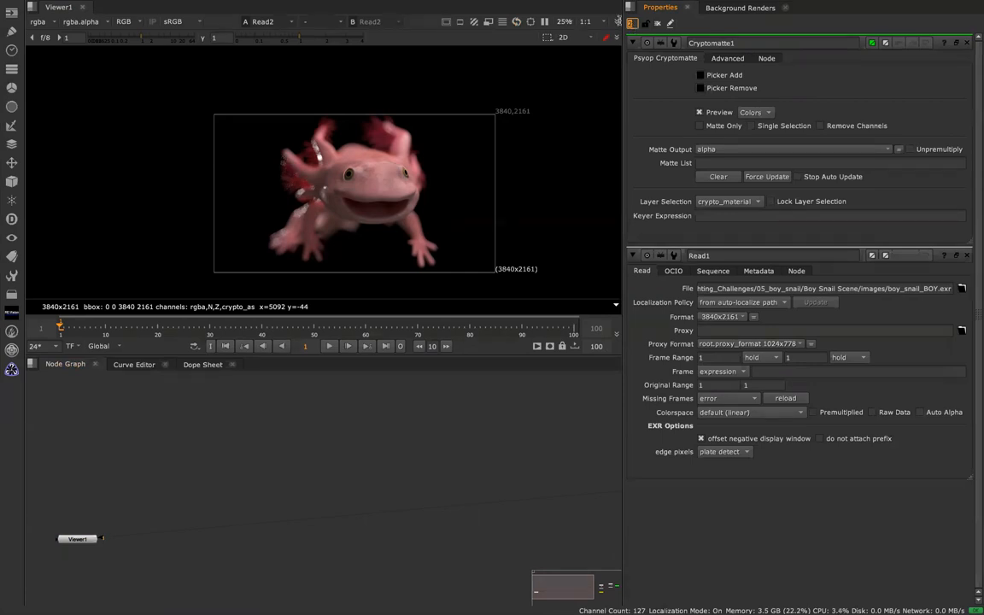
Examine the axolotl render in the viewer at several magnifications.
middle_drag(423, 101, 410, 135)
scroll(410, 136, up, 5)
scroll(410, 135, down, 4)
scroll(410, 136, up, 3)
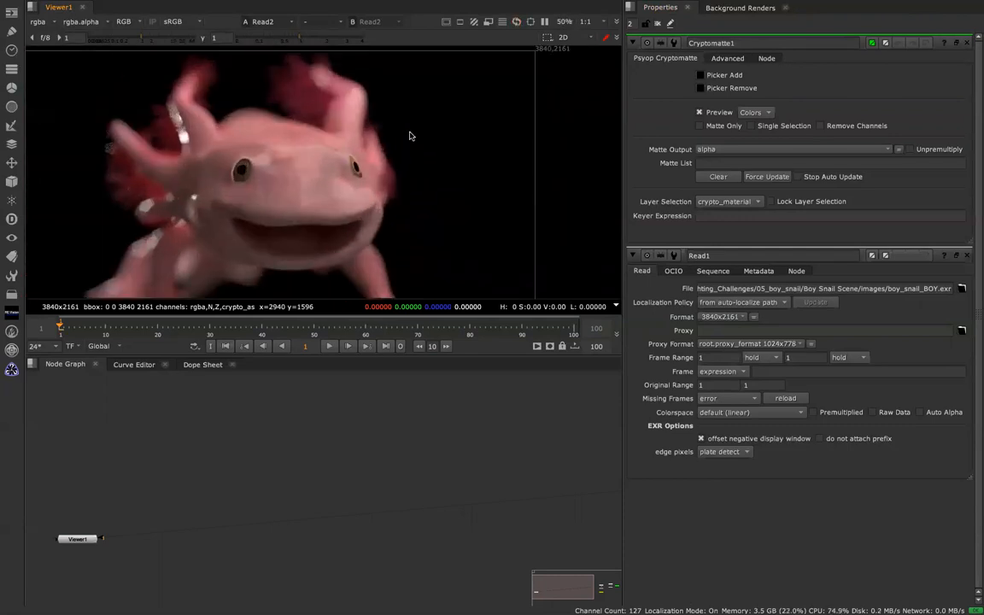
scroll(501, 115, up, 2)
scroll(505, 114, down, 5)
scroll(504, 117, up, 4)
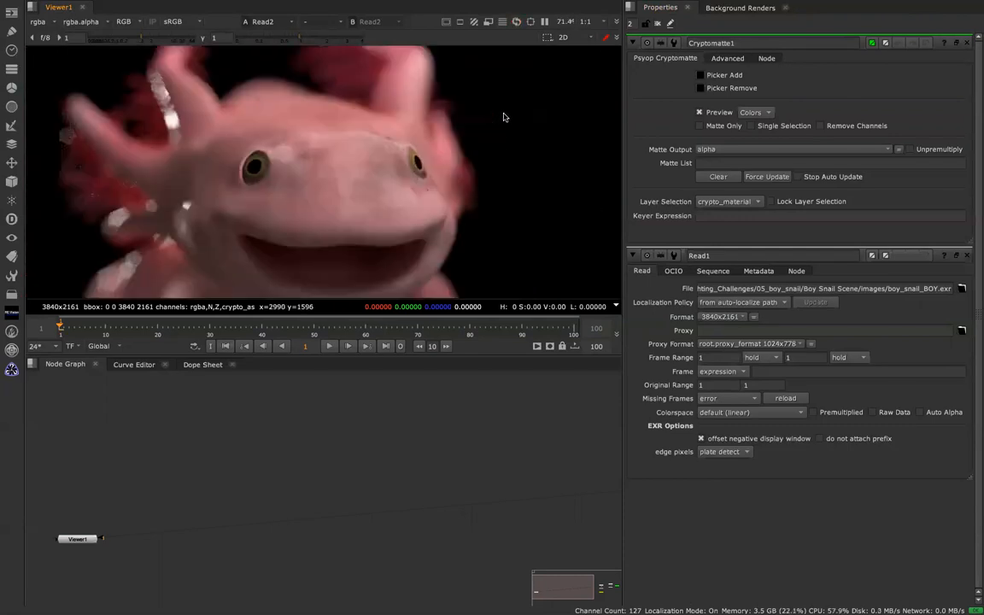
scroll(504, 117, down, 4)
scroll(504, 117, up, 4)
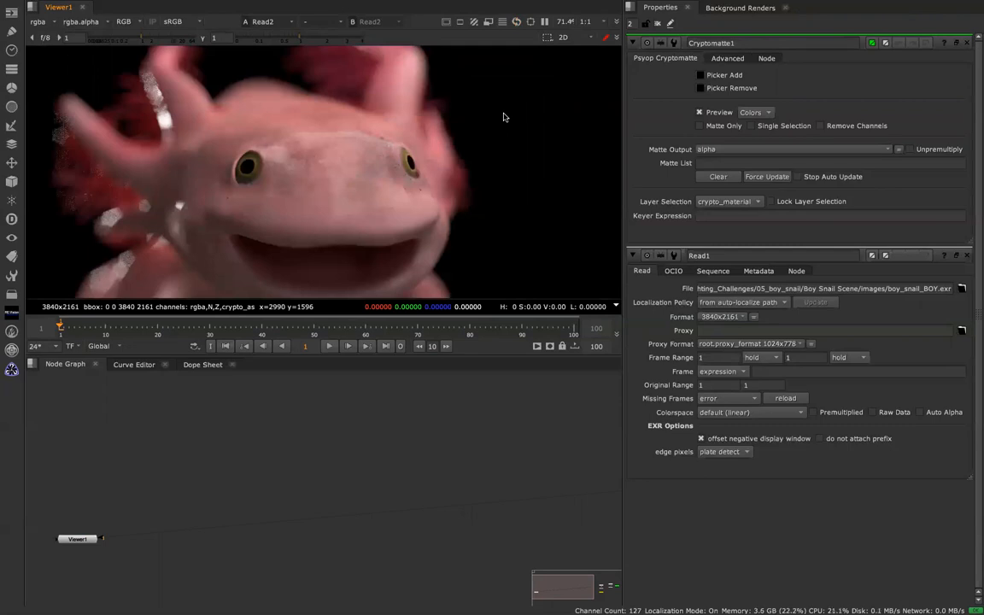
scroll(504, 117, down, 2)
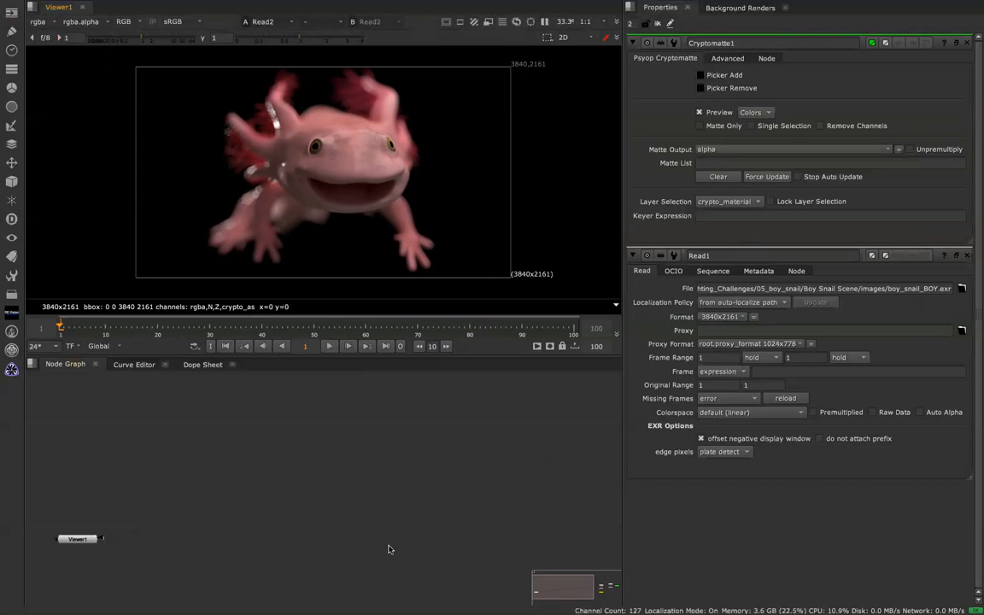
Open the properties of the Read2 node and of the Write1 node beneath it.
middle_drag(438, 530, 194, 520)
double_click(414, 488)
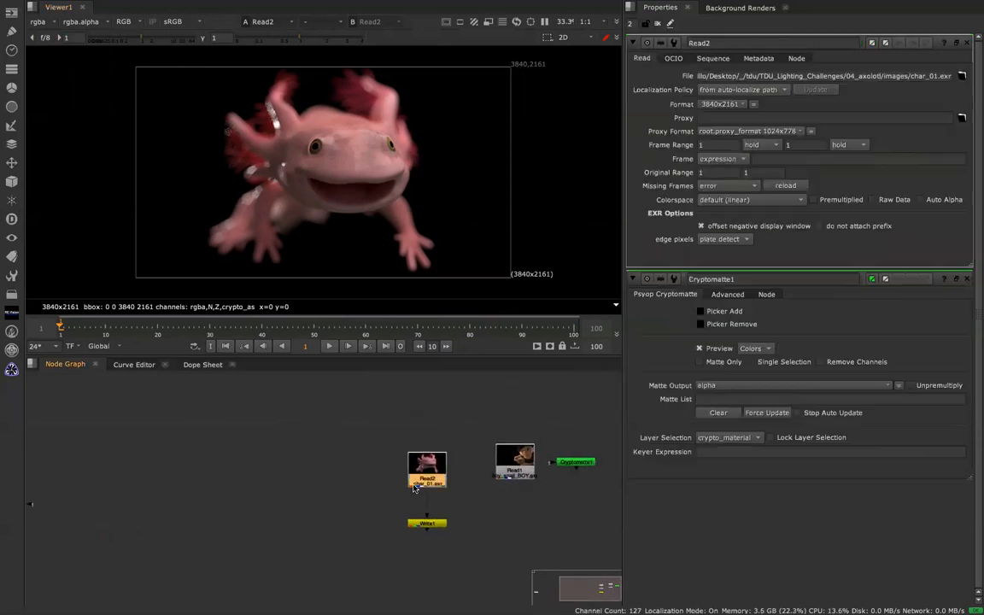
scroll(499, 512, up, 6)
scroll(499, 512, down, 6)
click(418, 527)
double_click(418, 527)
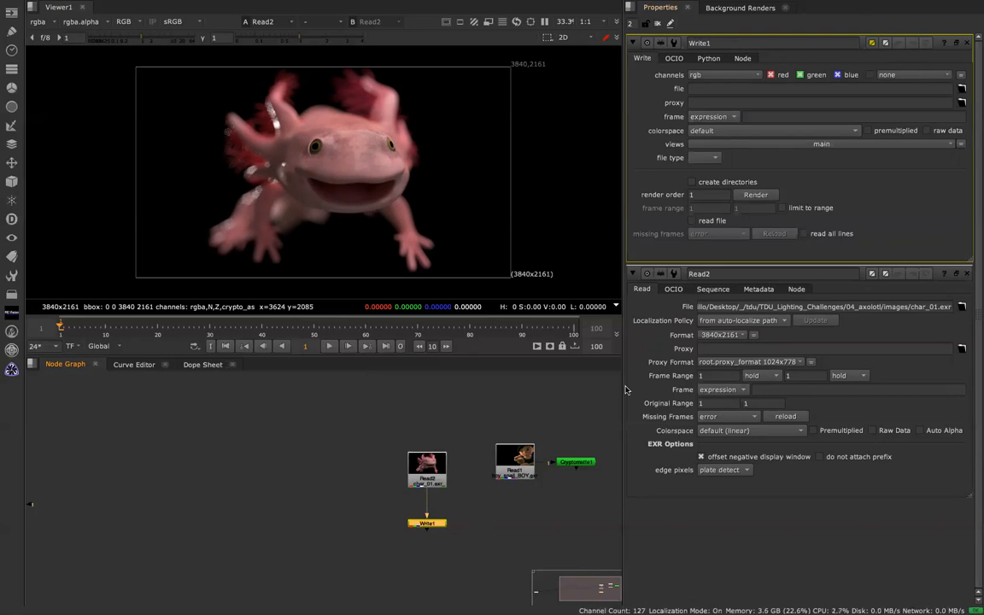
click(427, 465)
key(Tab)
text(match)
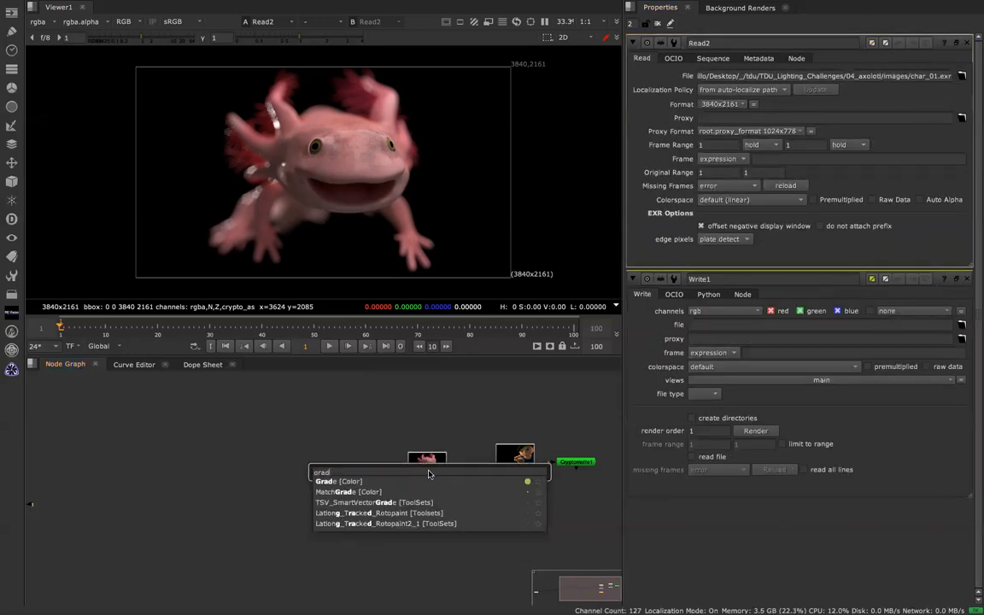
click(396, 491)
key(Delete)
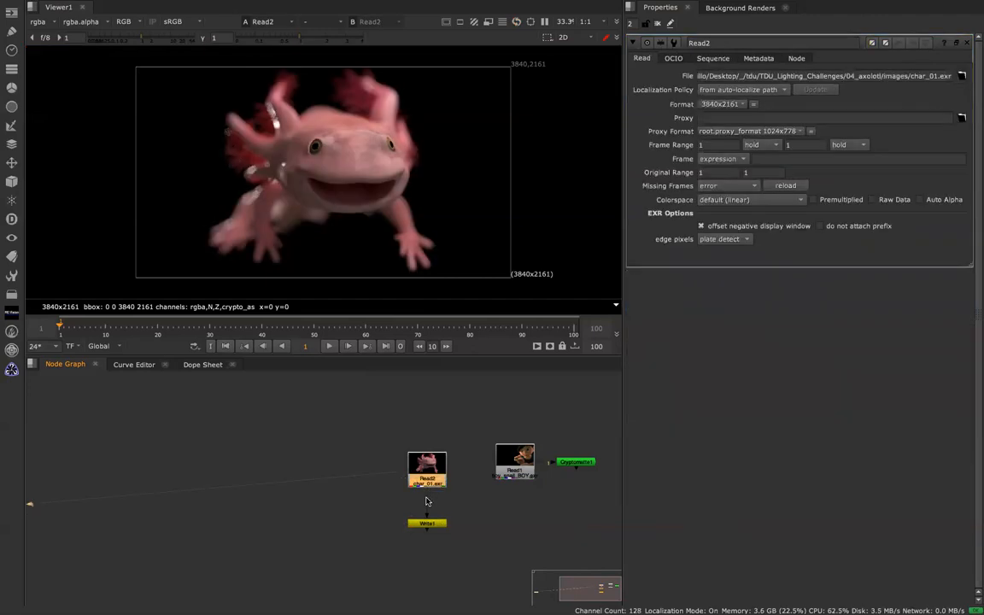
Insert a Grade node between Read2 and Write1.
key(Tab)
text(grade)
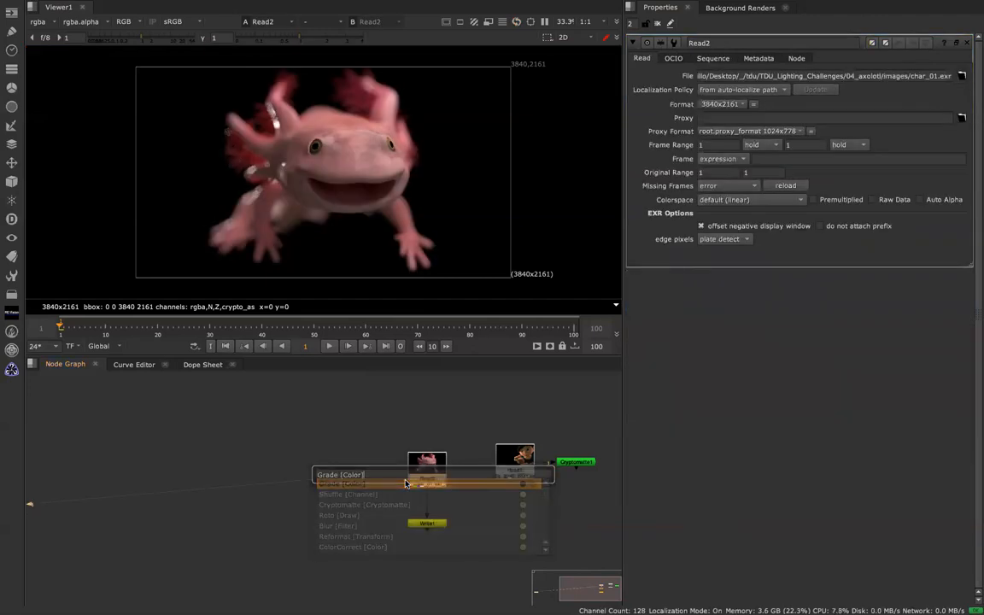
key(Return)
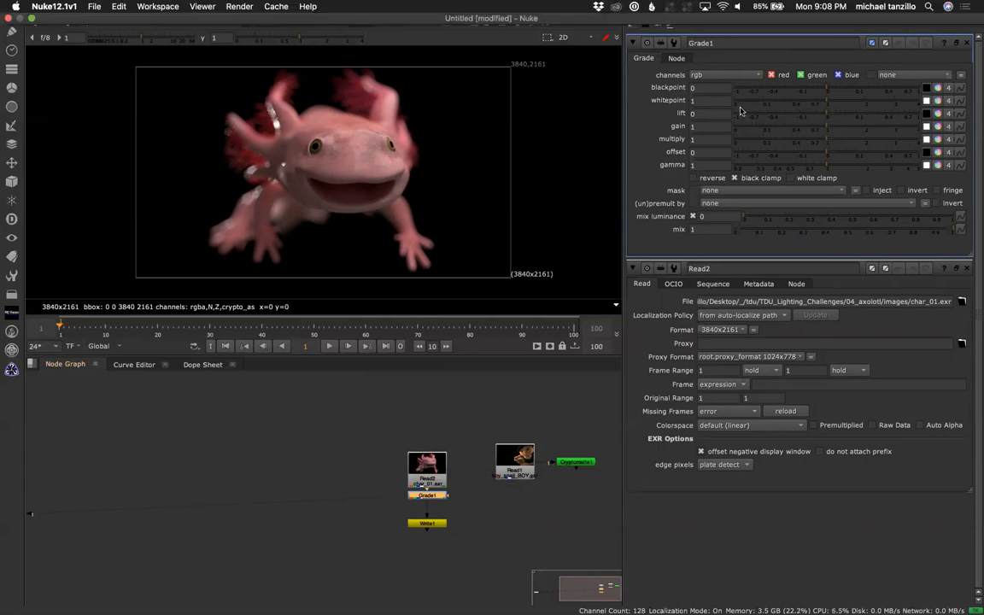
Raise the Grade node's gain to 2, to 3 and finally to 5.
click(702, 128)
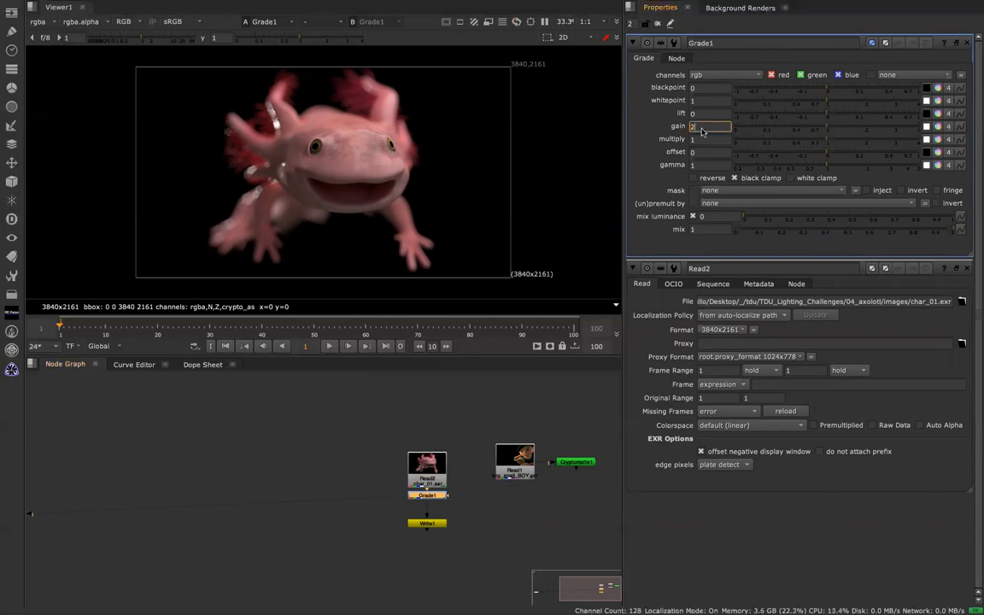
text(2)
key(Return)
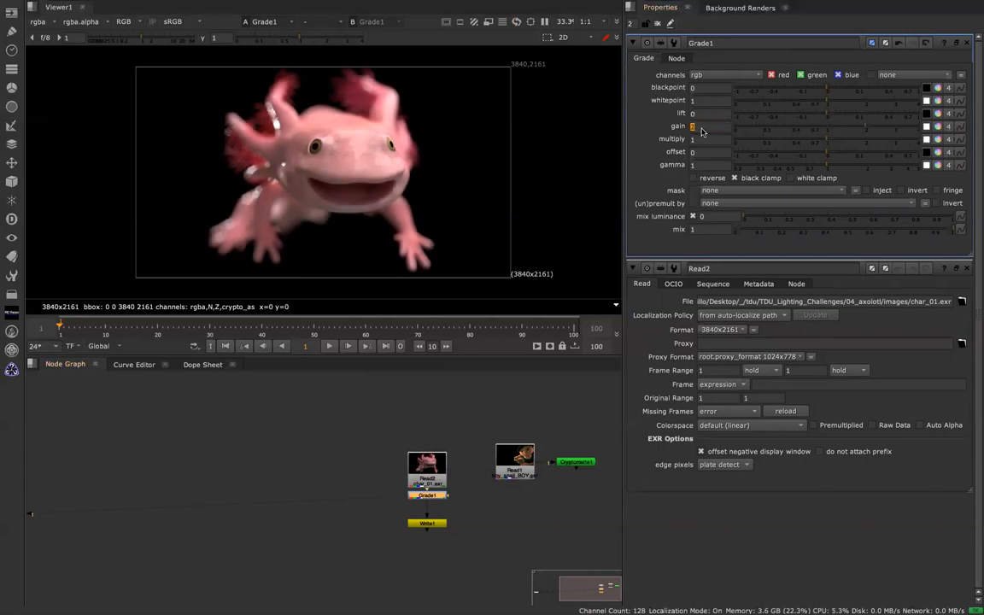
text(3)
key(Return)
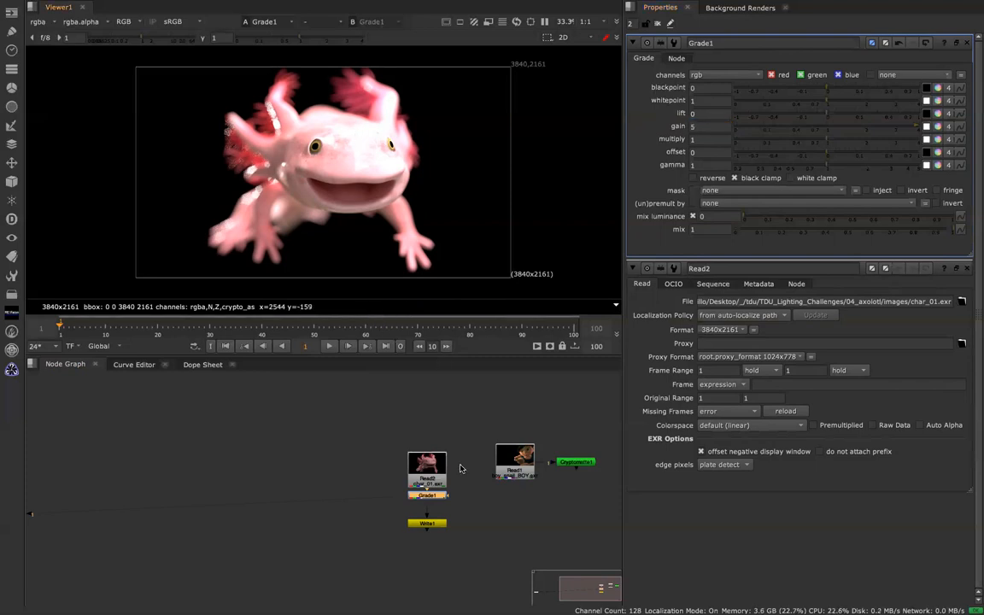
Widen the viewer and node graph area and delete the Grade node between Read2 and Write1.
click(436, 486)
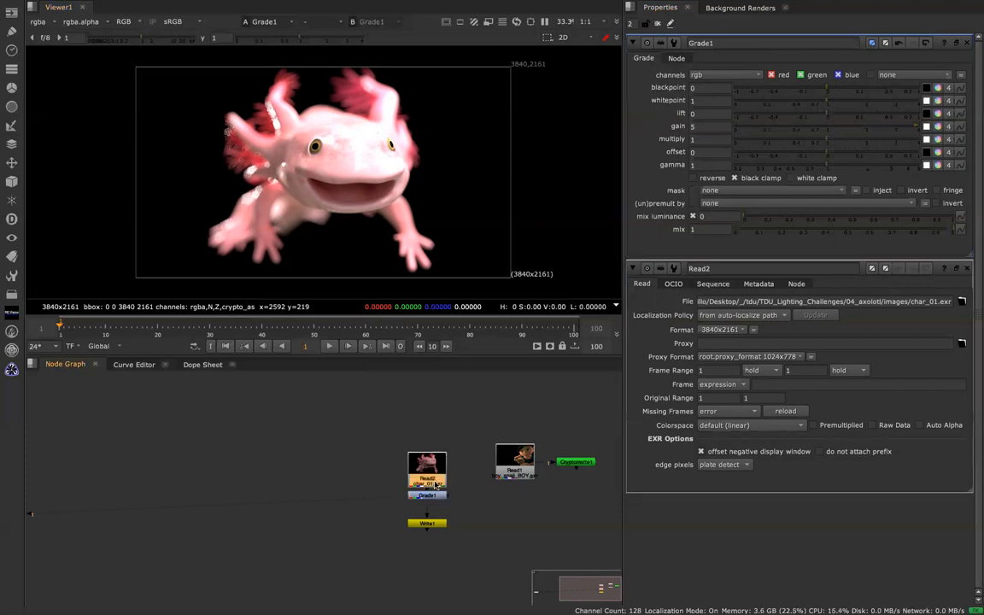
click(431, 496)
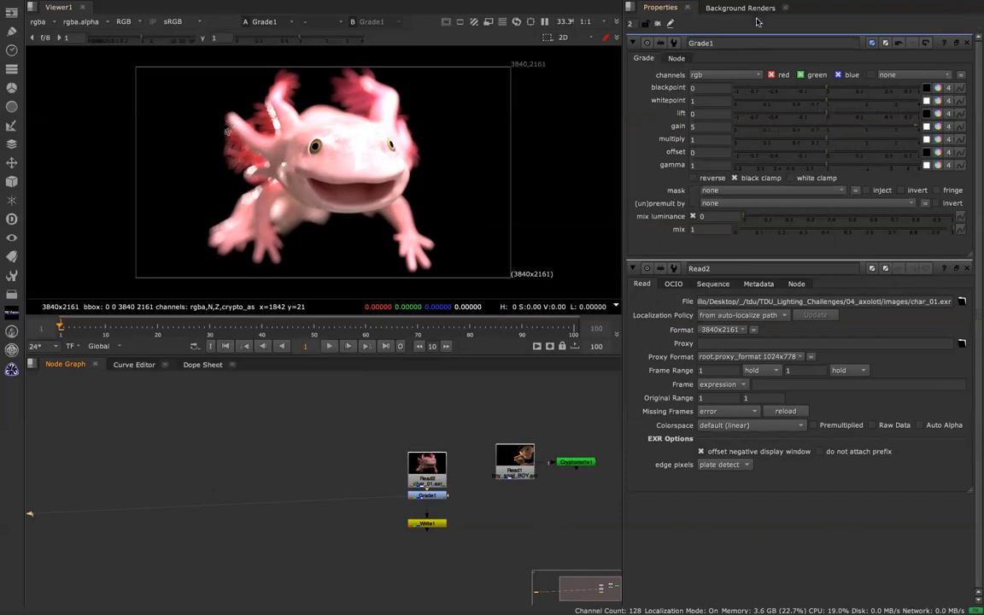
drag(623, 338, 683, 334)
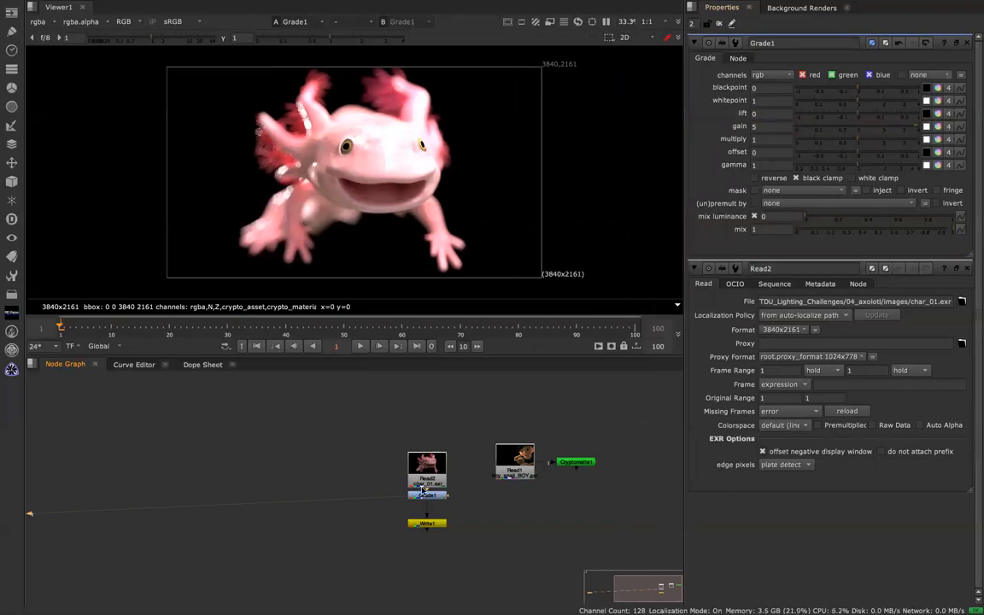
key(Delete)
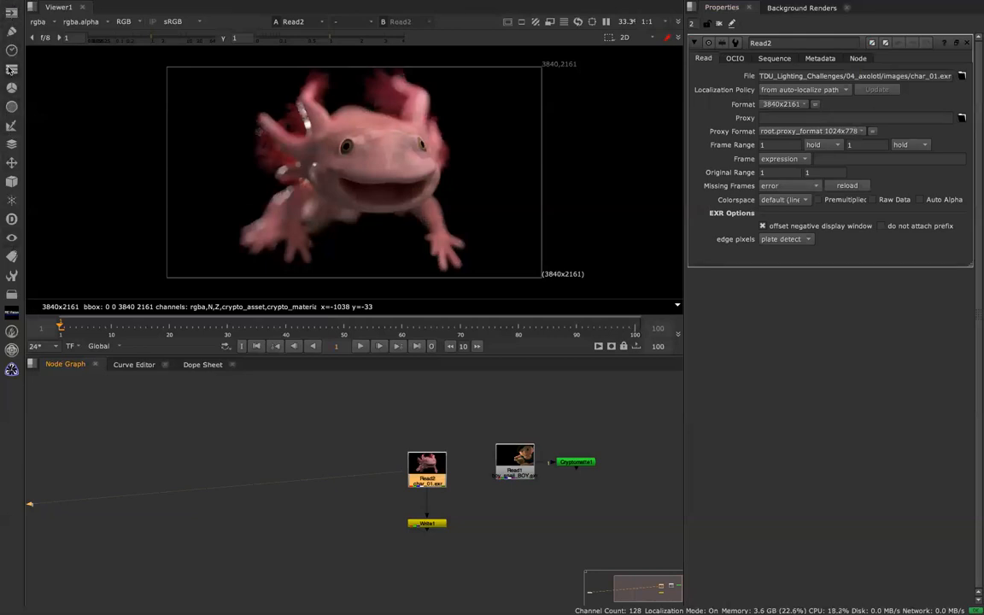
click(11, 69)
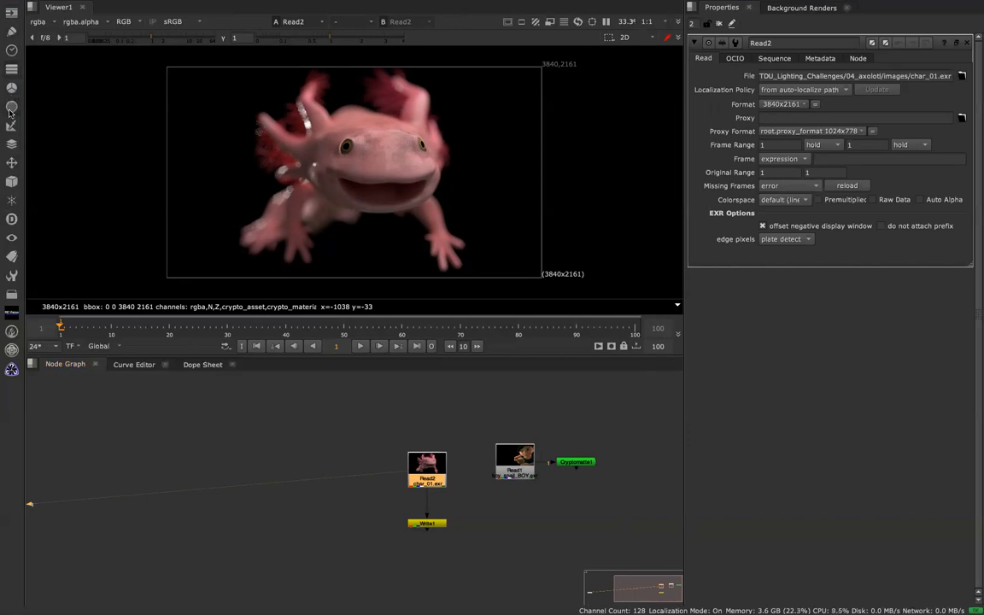
click(11, 105)
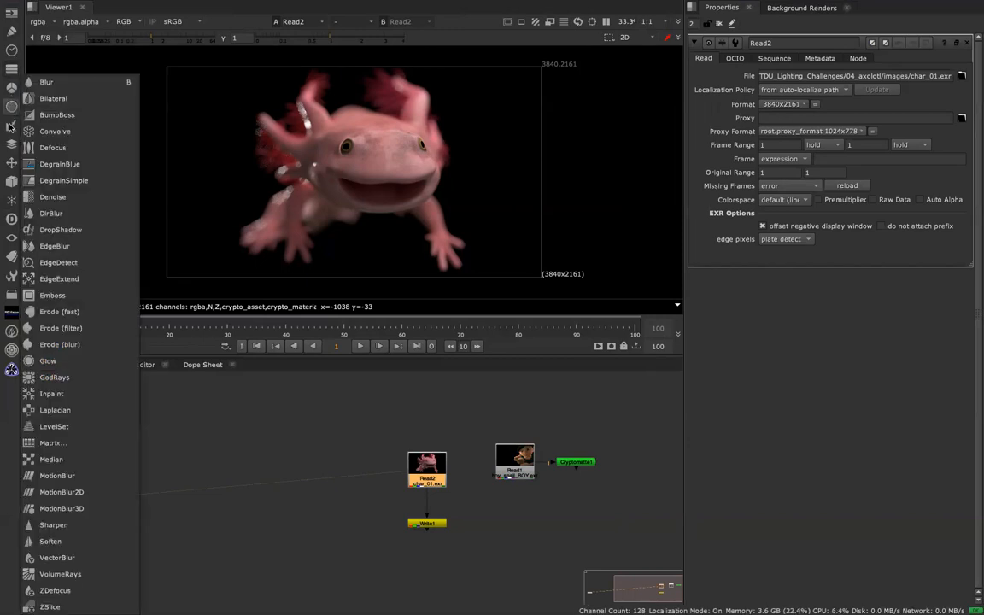
click(11, 163)
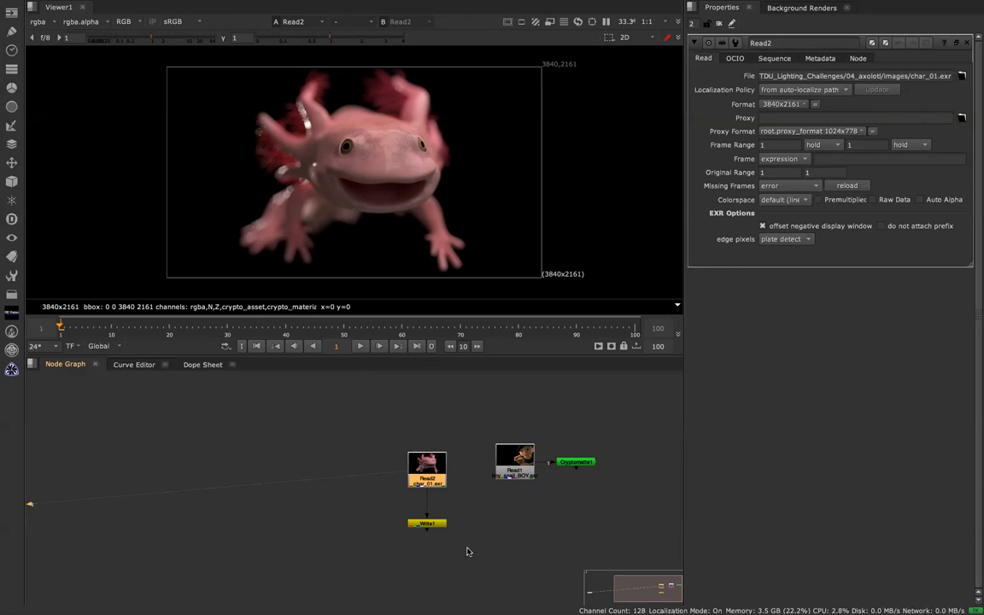
Move the Read2 and Write1 nodes together farther away from Read1 and show Write1 in the viewer.
drag(350, 425, 470, 531)
drag(426, 469, 257, 445)
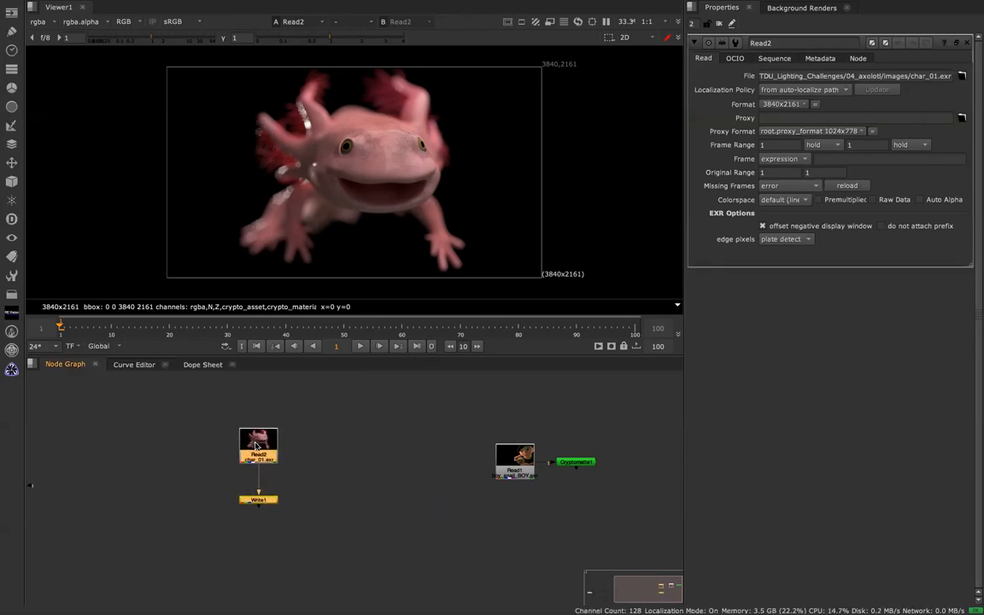
key(1)
Frame Read2 and Write1 in the node graph and move Read2 farther above Write1.
drag(211, 407, 321, 512)
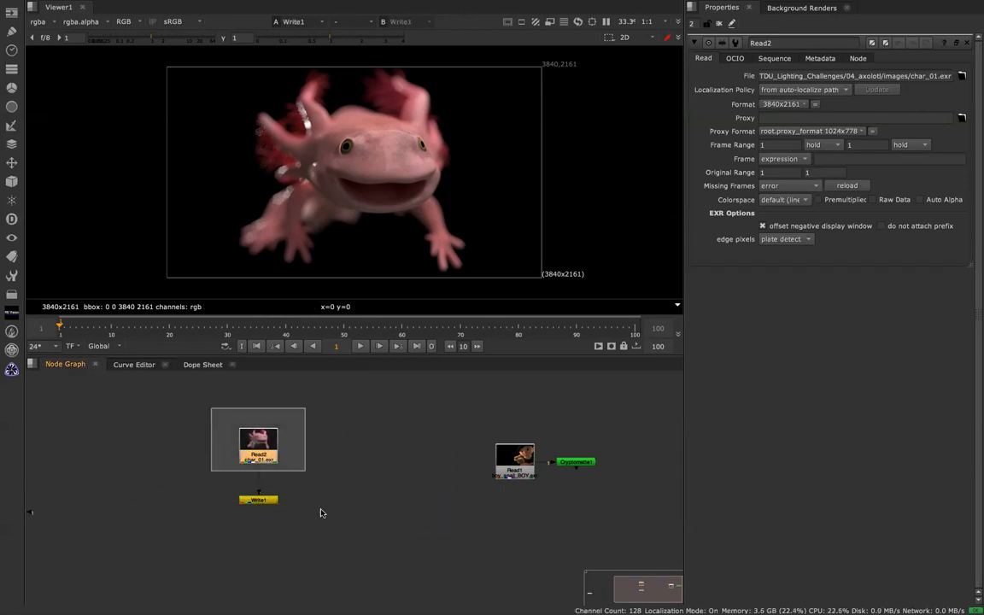
key(f)
scroll(359, 490, up, 10)
scroll(359, 491, down, 9)
scroll(359, 491, up, 5)
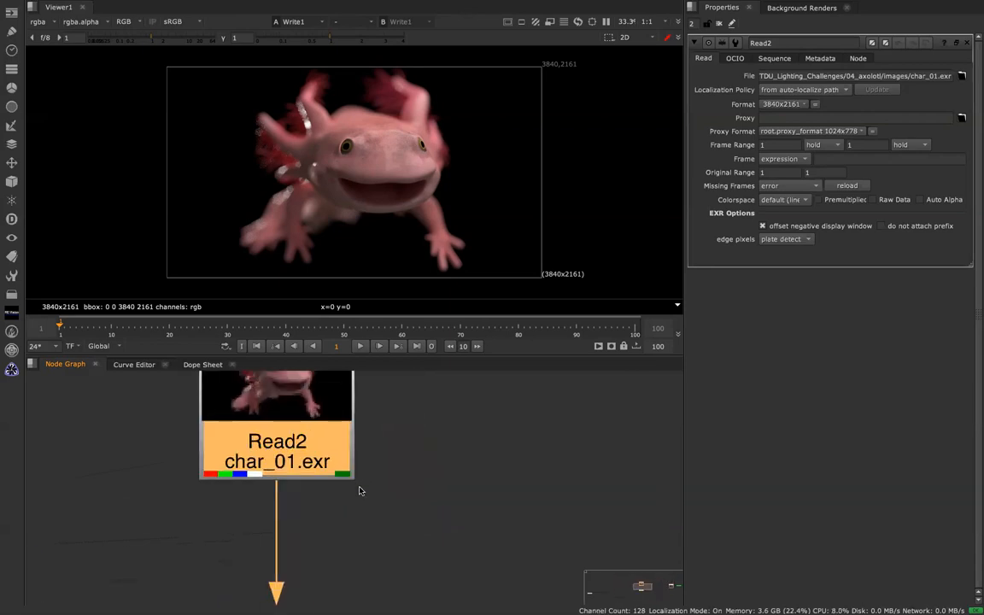
scroll(359, 491, down, 5)
click(365, 477)
drag(365, 477, 363, 439)
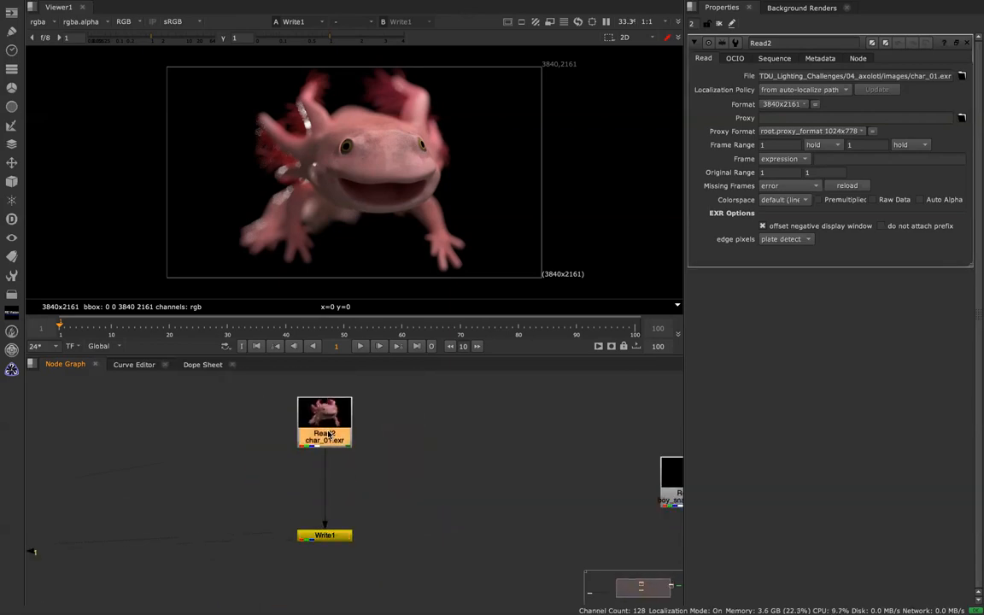
click(363, 451)
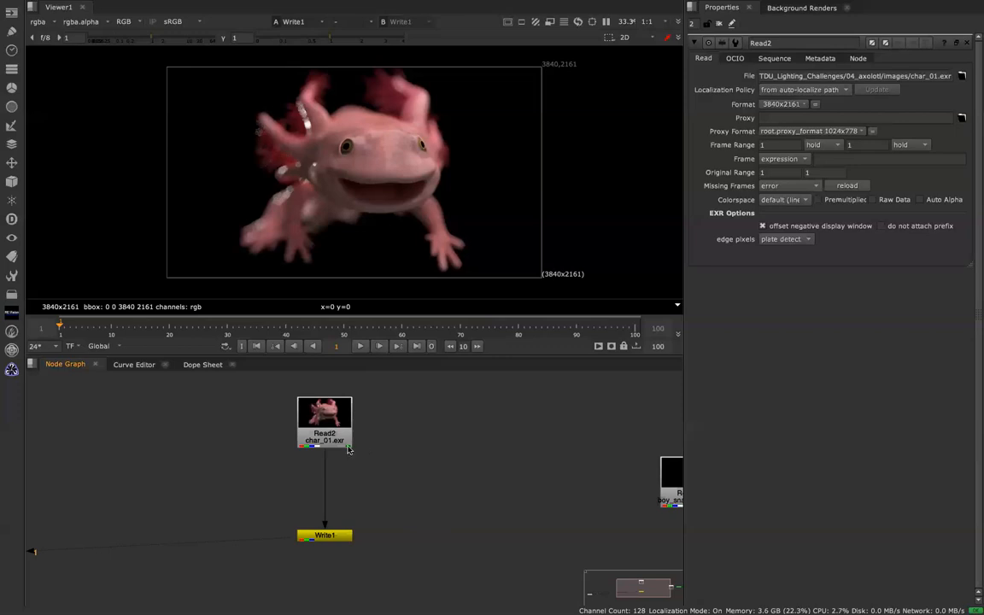
Select Read2 and Write1 together, then adjust Read2's vertical spacing above Write1.
drag(244, 342, 436, 555)
scroll(441, 568, down, 1)
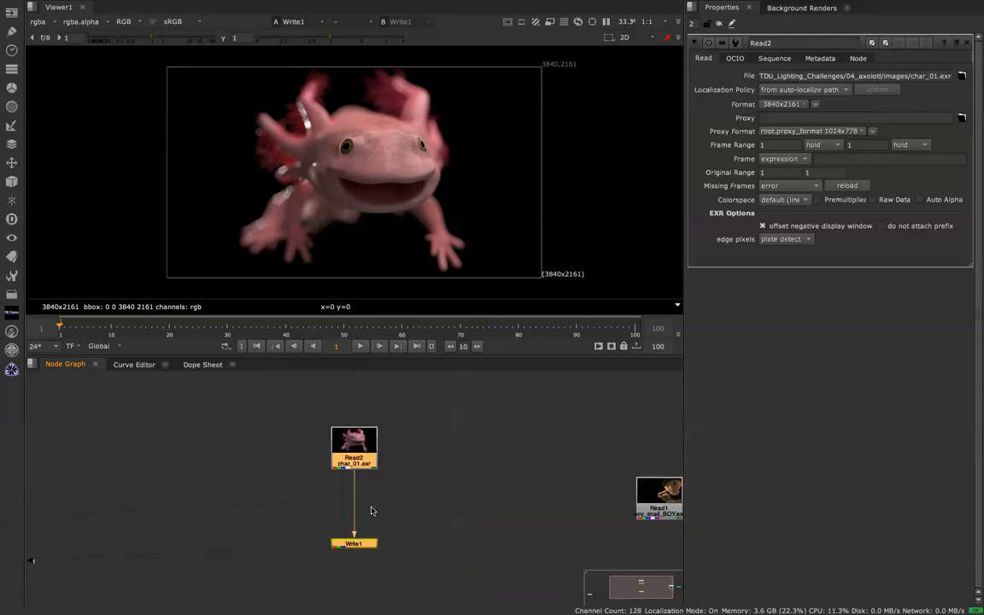
scroll(371, 511, up, 4)
scroll(370, 510, down, 2)
scroll(370, 510, up, 3)
drag(365, 414, 365, 480)
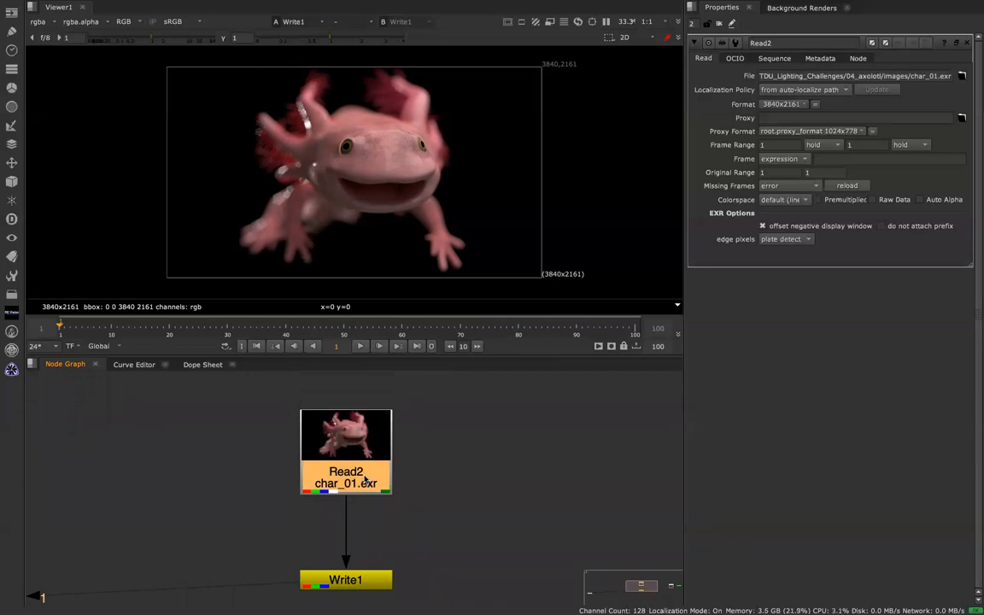
drag(365, 479, 366, 454)
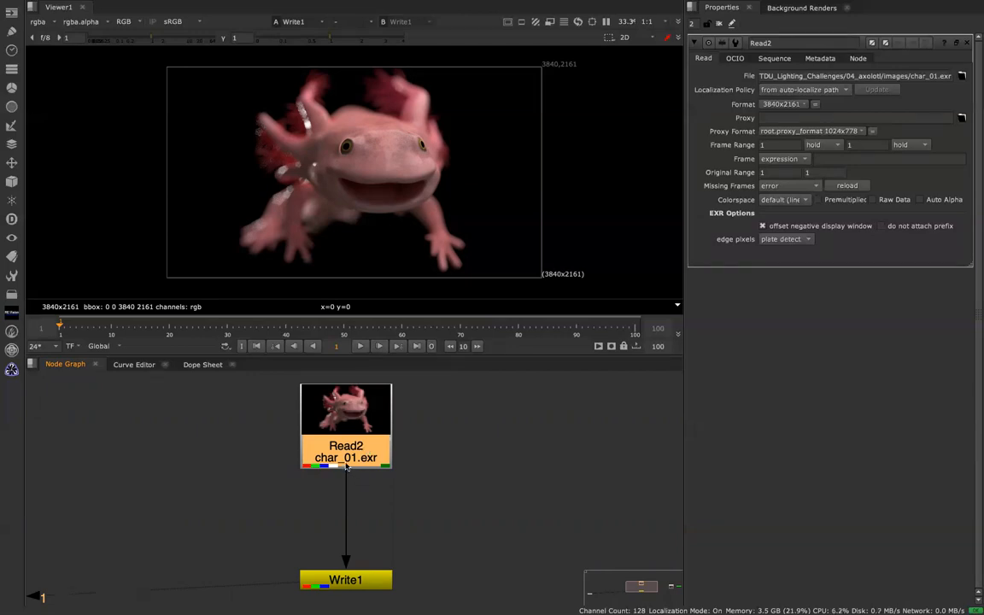
Disconnect Write1's input from Read2 and show Read2 in the viewer.
drag(345, 512, 359, 539)
mouse_move(345, 472)
mouse_down()
mouse_move(442, 534)
mouse_move(267, 490)
mouse_move(131, 526)
mouse_move(620, 483)
mouse_move(180, 479)
mouse_move(389, 516)
mouse_move(347, 489)
mouse_move(347, 502)
mouse_move(346, 487)
mouse_up()
key(1)
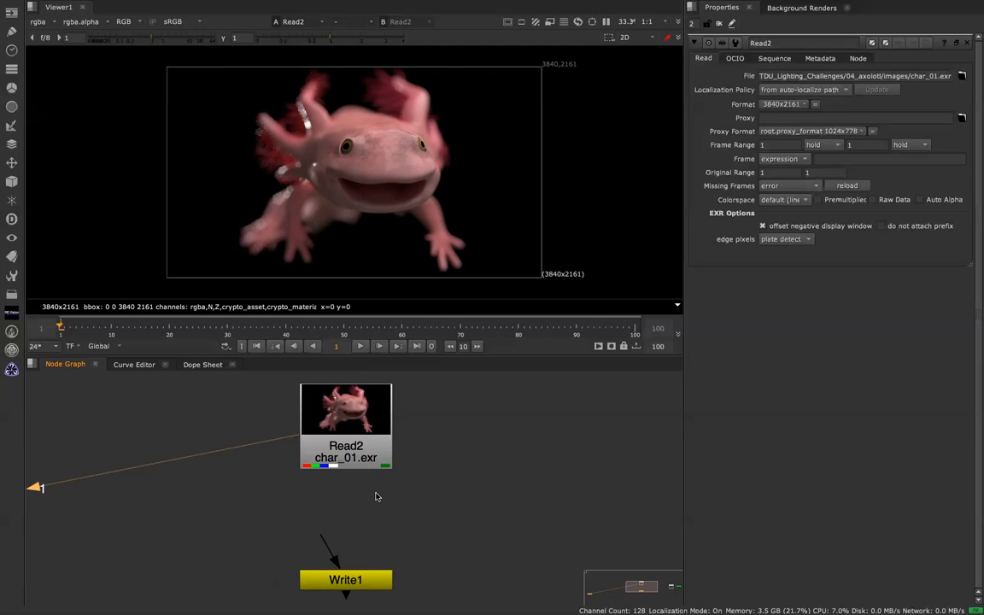
Open Write1's properties and connect its input to the Read2 node.
click(354, 585)
double_click(355, 584)
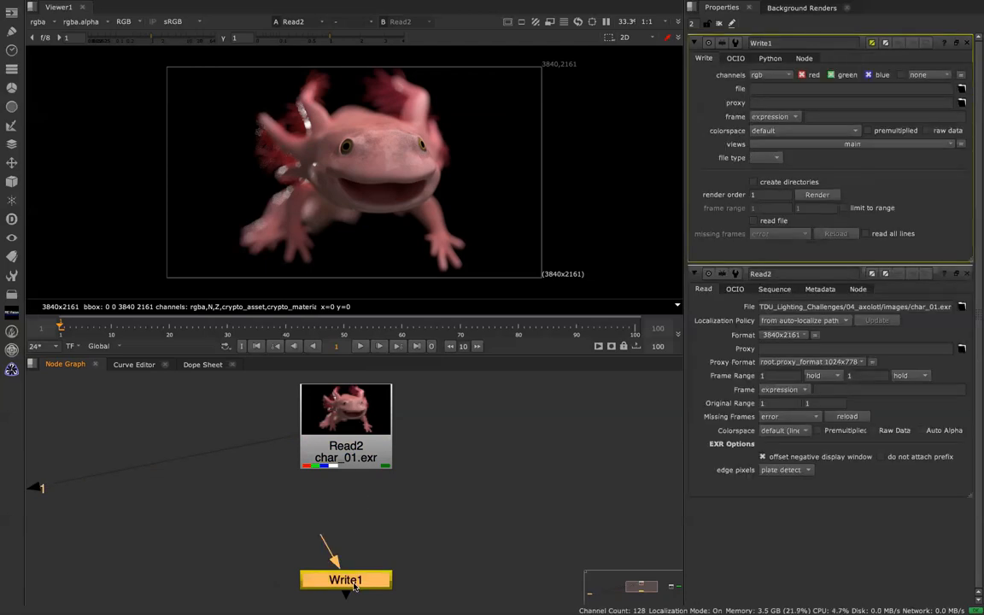
drag(318, 543, 353, 436)
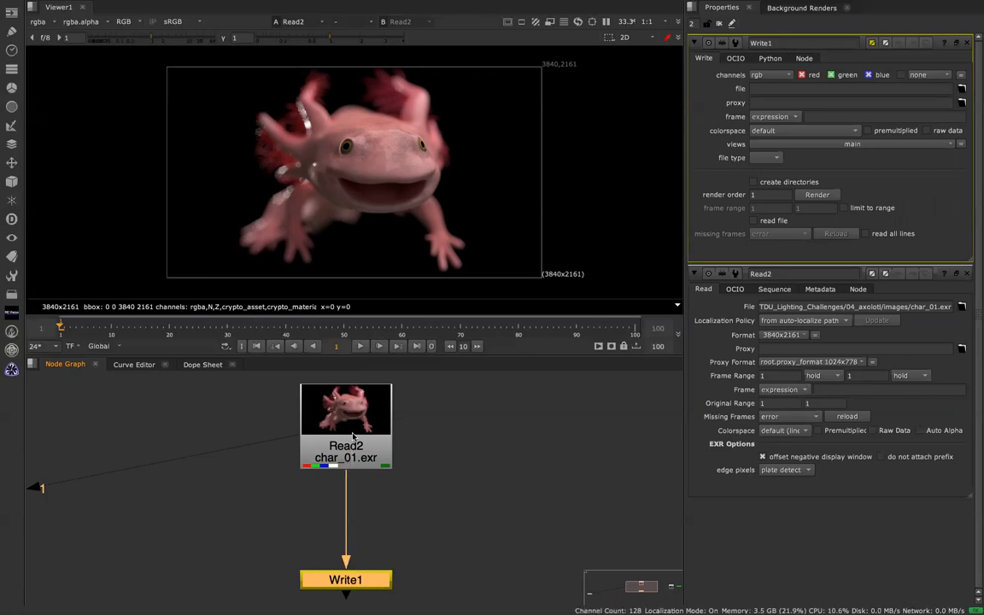
drag(345, 480, 346, 436)
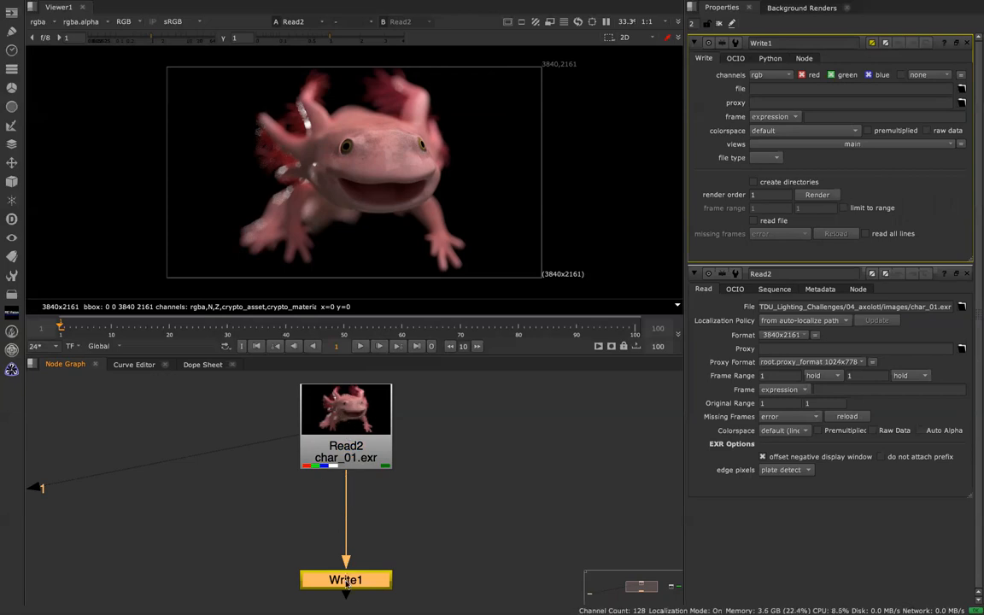
Deselect Write1 and bring up the Read2 node's properties.
mouse_move(344, 608)
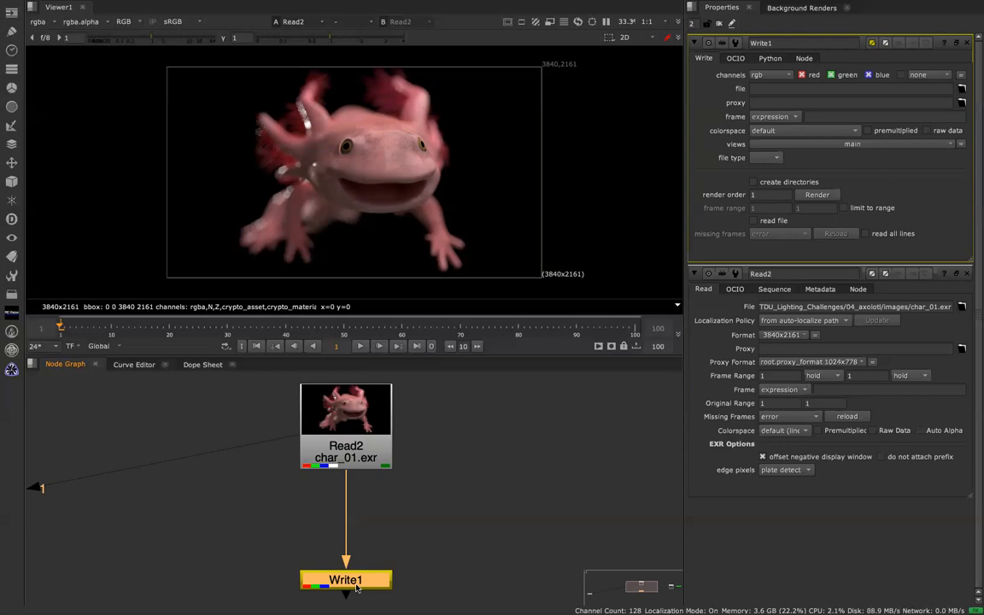
drag(289, 509, 405, 530)
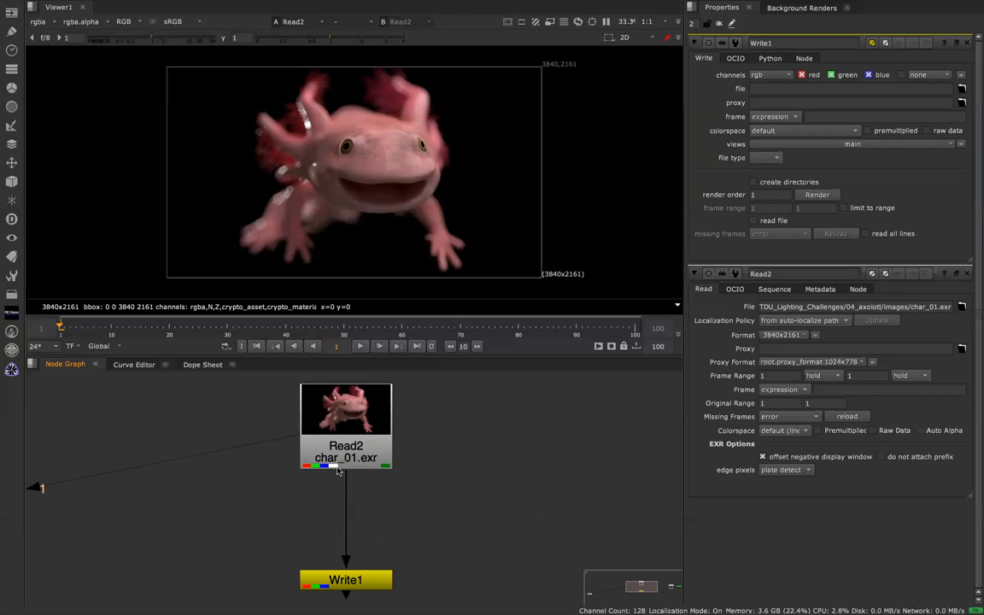
double_click(313, 408)
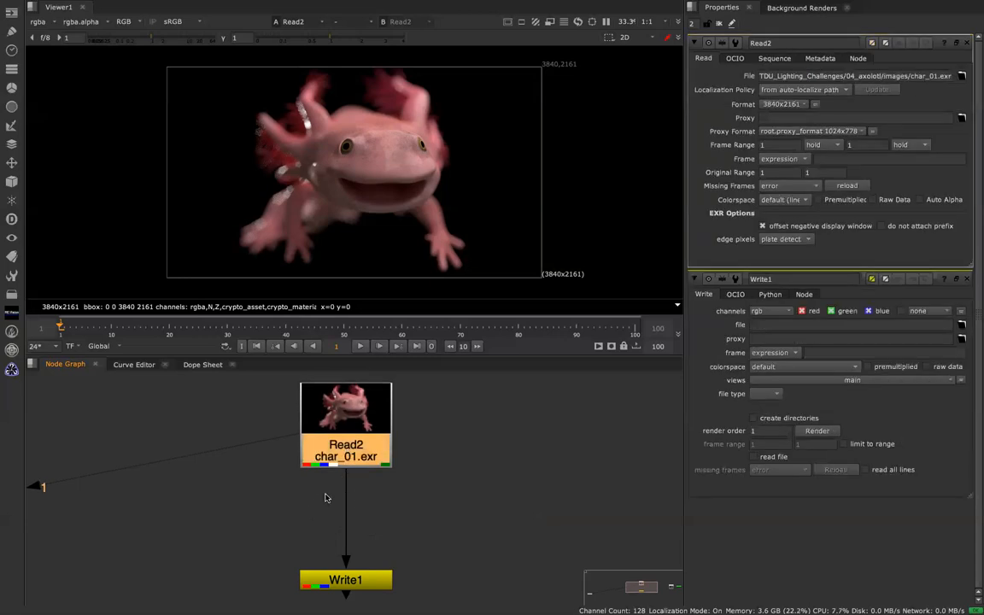
Select the Read2 and Write1 nodes and delete them from the node graph.
click(359, 581)
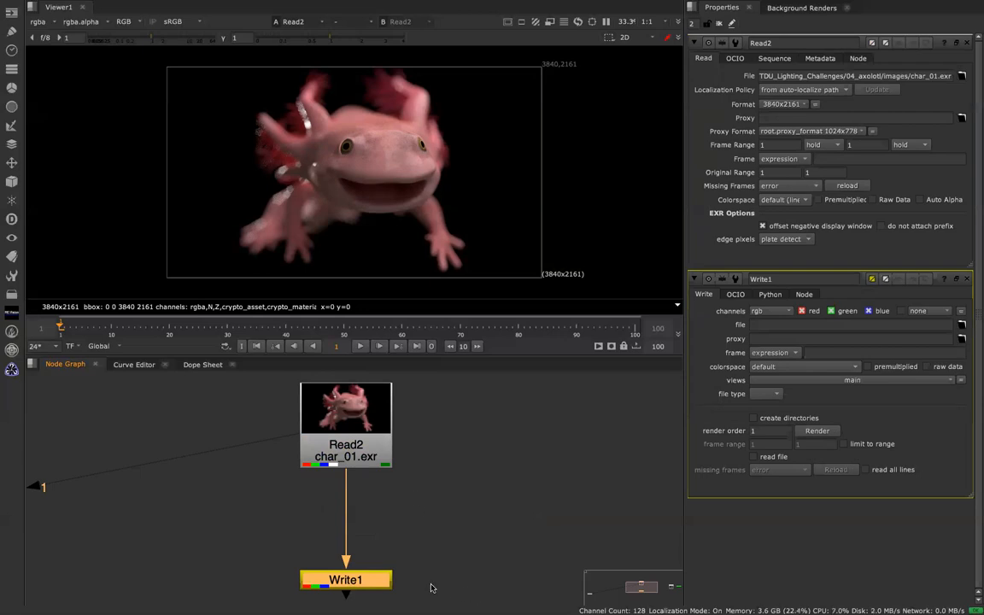
drag(438, 592, 237, 334)
key(Delete)
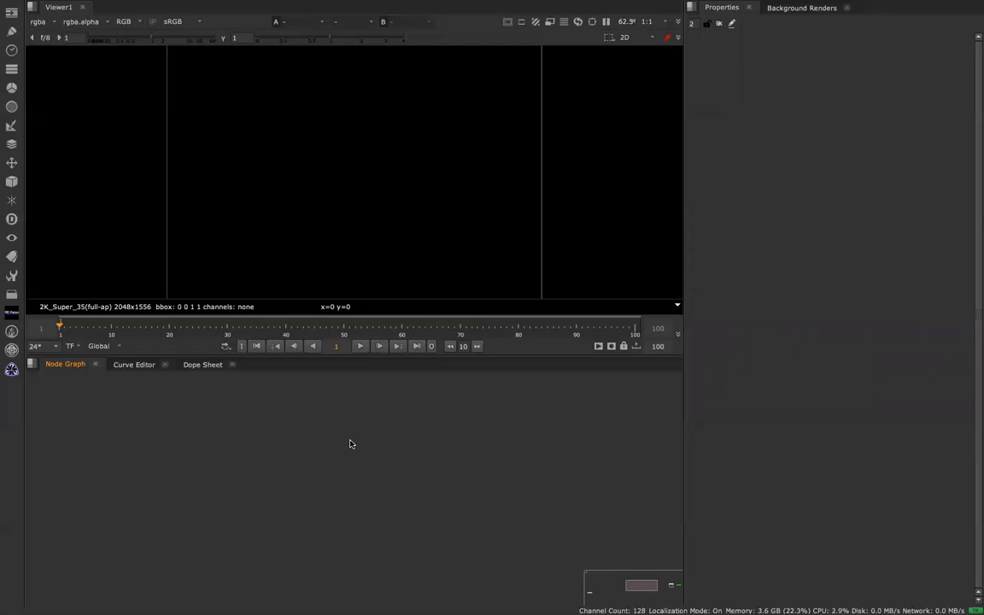
Create a Read node that loads char_01.exr from the 04_axolotl/images folder.
click(12, 17)
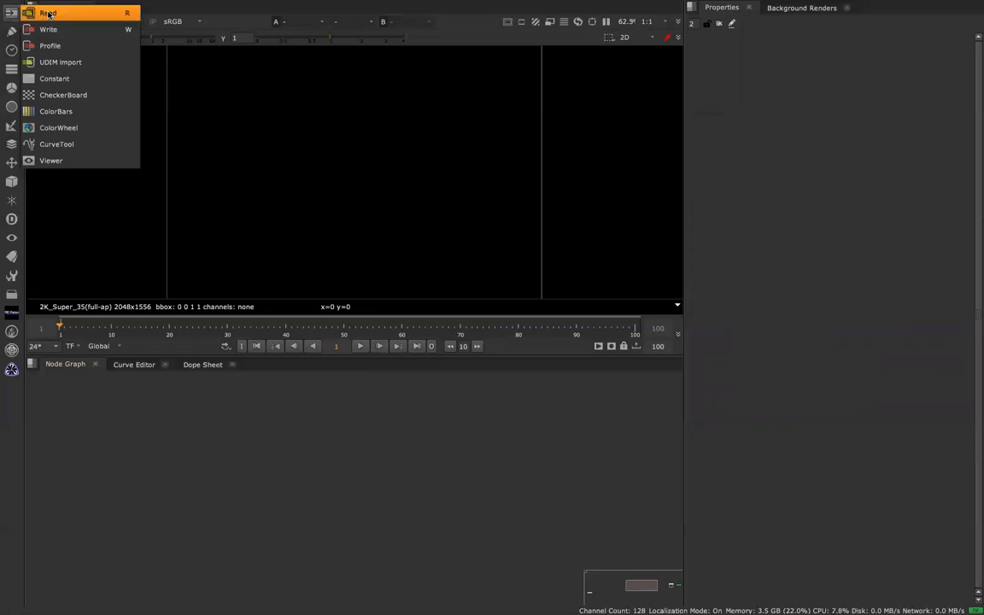
click(48, 14)
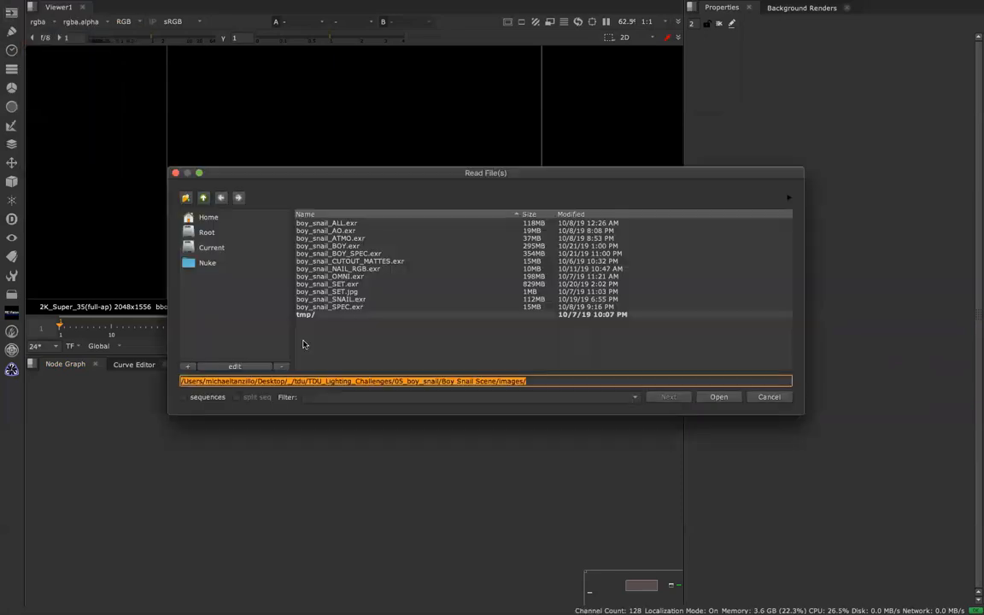
click(203, 198)
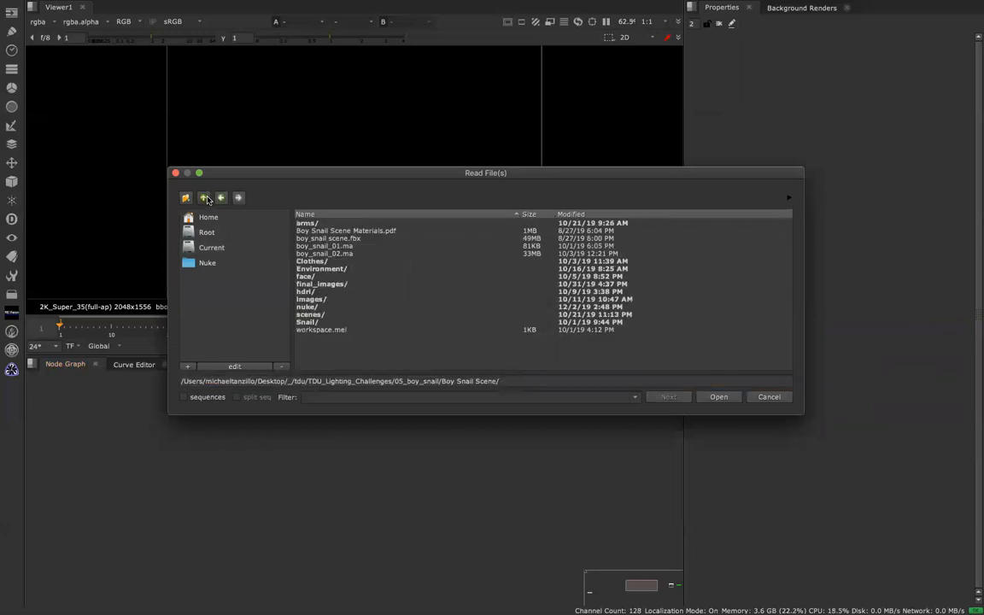
click(204, 198)
click(219, 199)
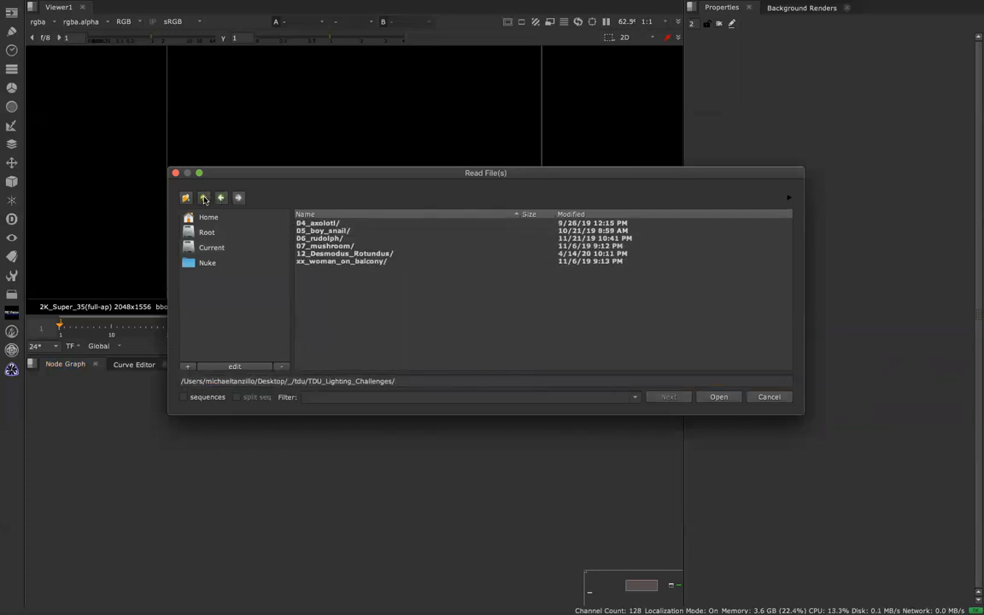
double_click(342, 223)
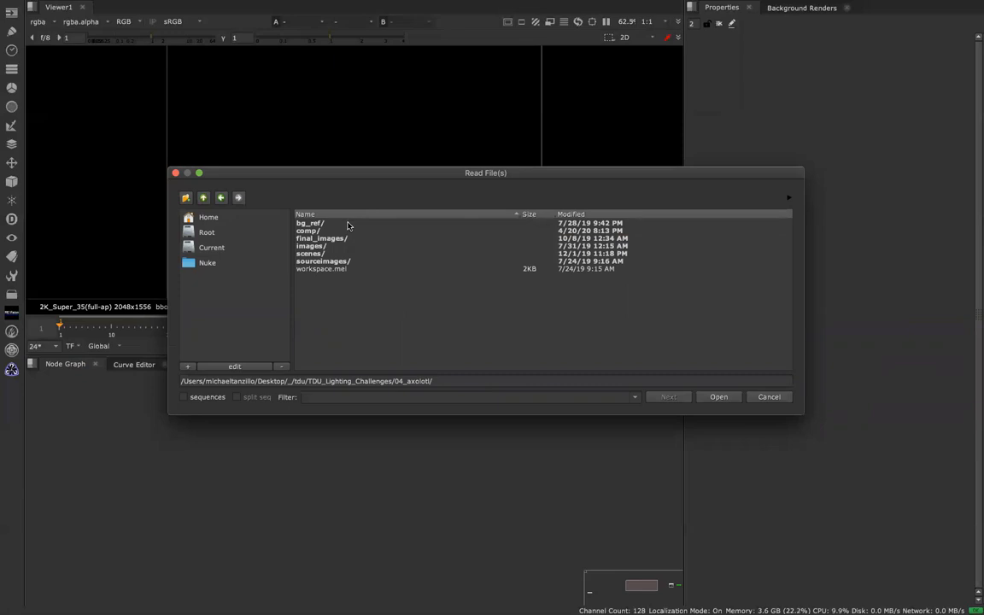
double_click(348, 247)
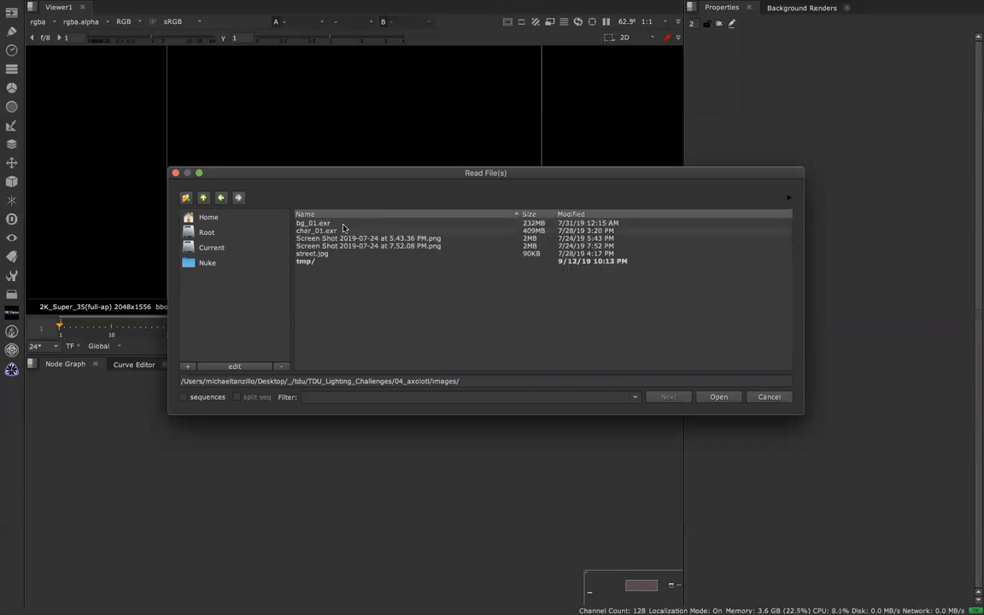
double_click(338, 229)
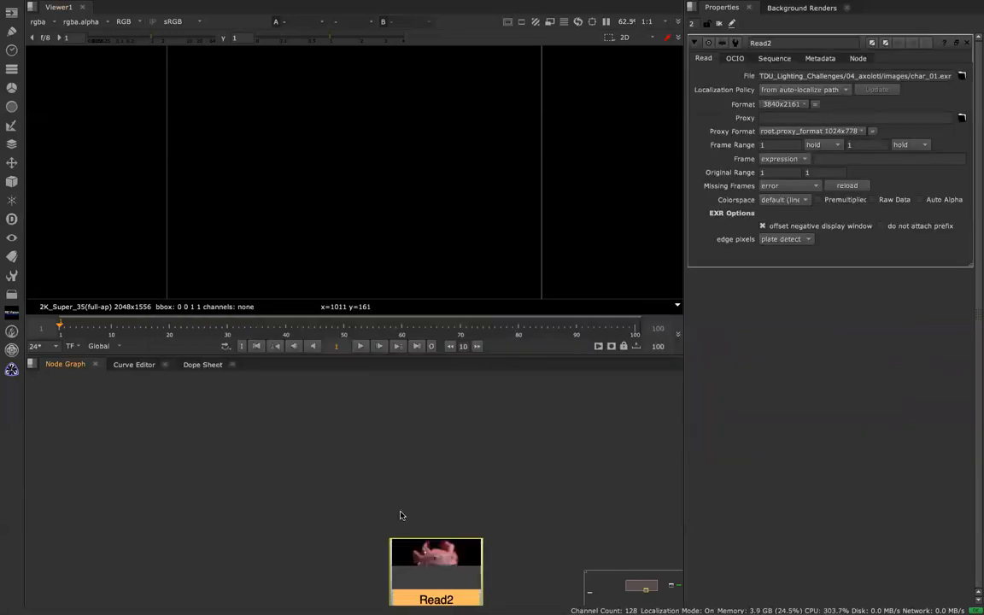
Move Read2 higher in the graph, show it in the viewer, and bring the Viewer1 node level beside it.
drag(418, 564, 342, 401)
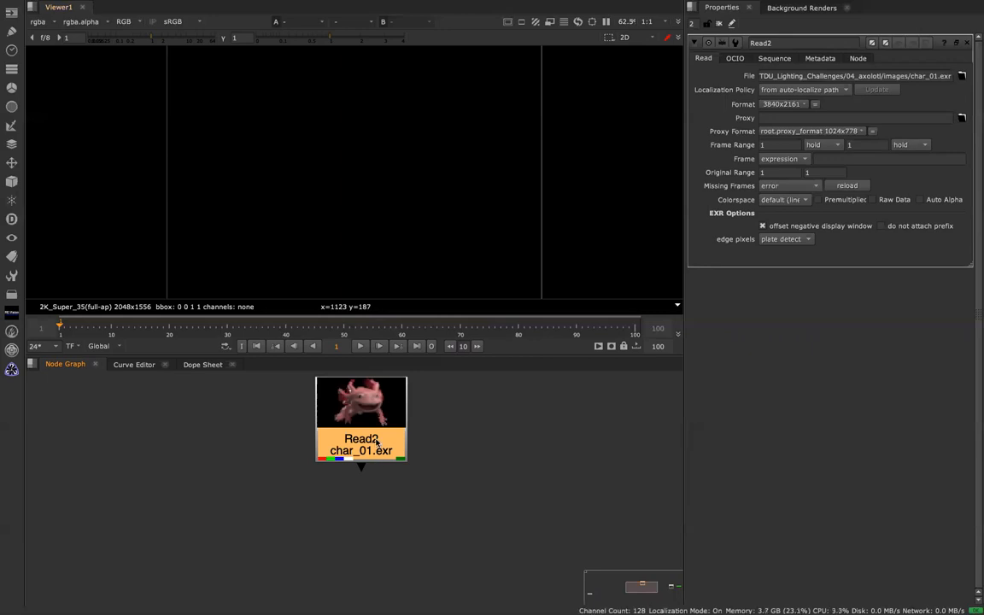
key(1)
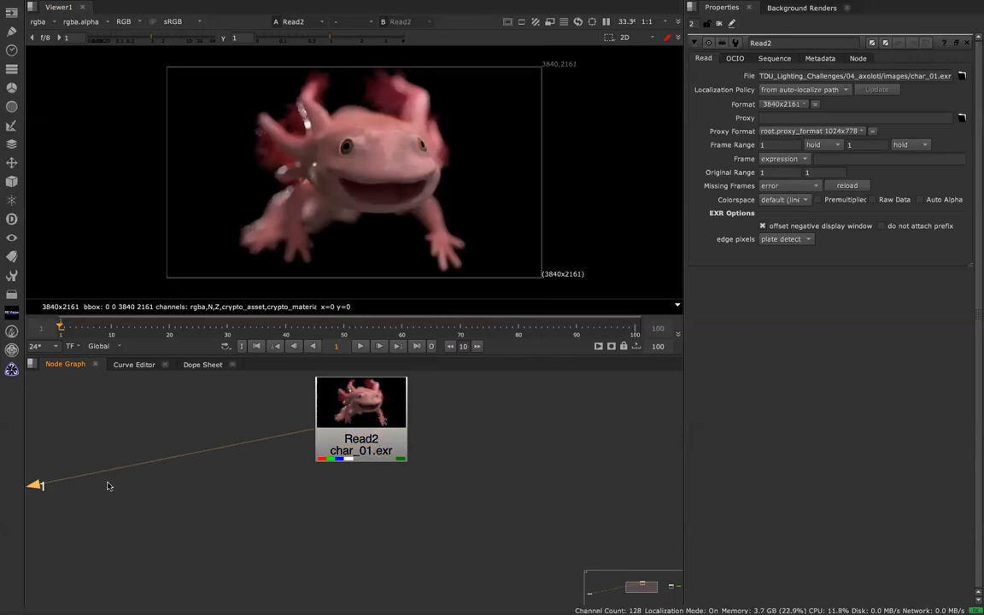
middle_drag(171, 474, 343, 458)
scroll(397, 455, down, 10)
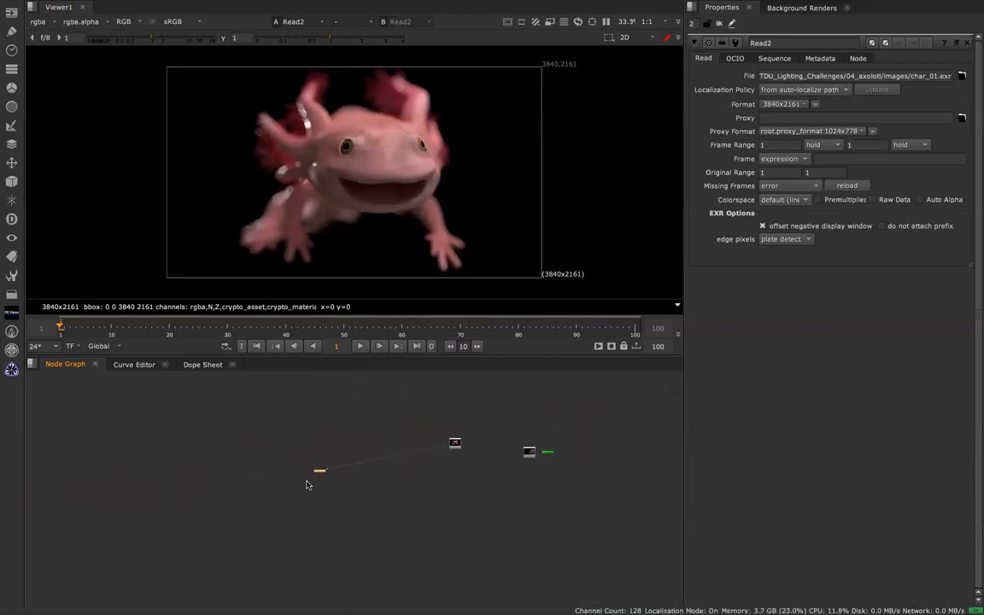
drag(321, 470, 432, 443)
scroll(451, 439, up, 5)
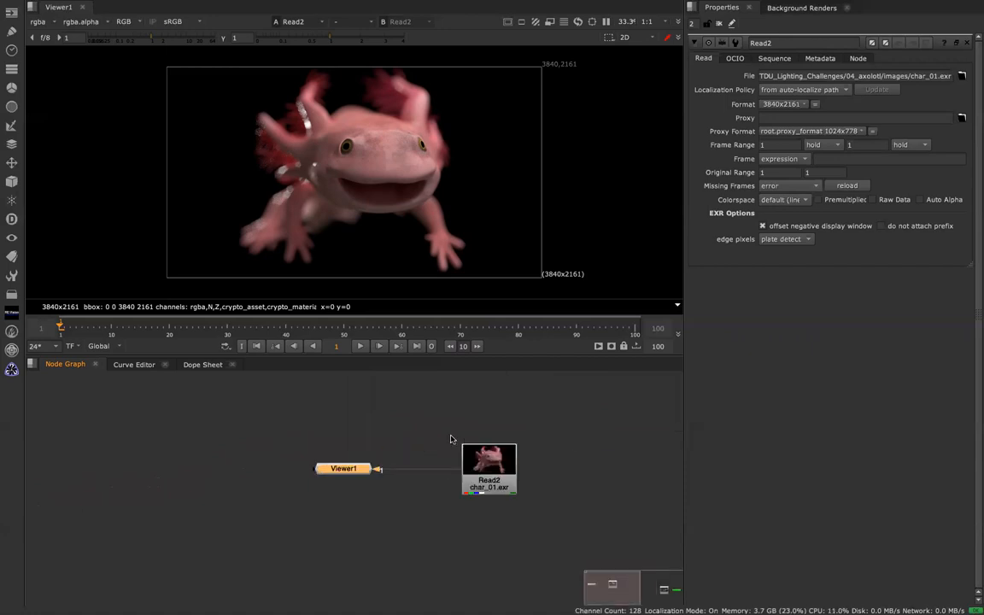
scroll(451, 440, up, 2)
middle_drag(457, 475, 309, 420)
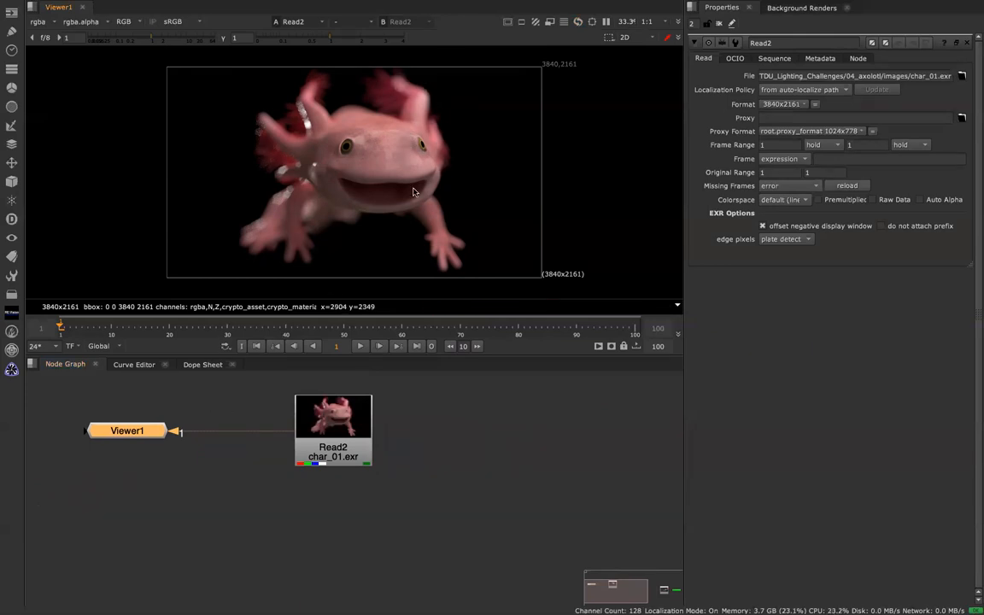
Add a Grade node to Read2 and set its gain to 5.
click(341, 441)
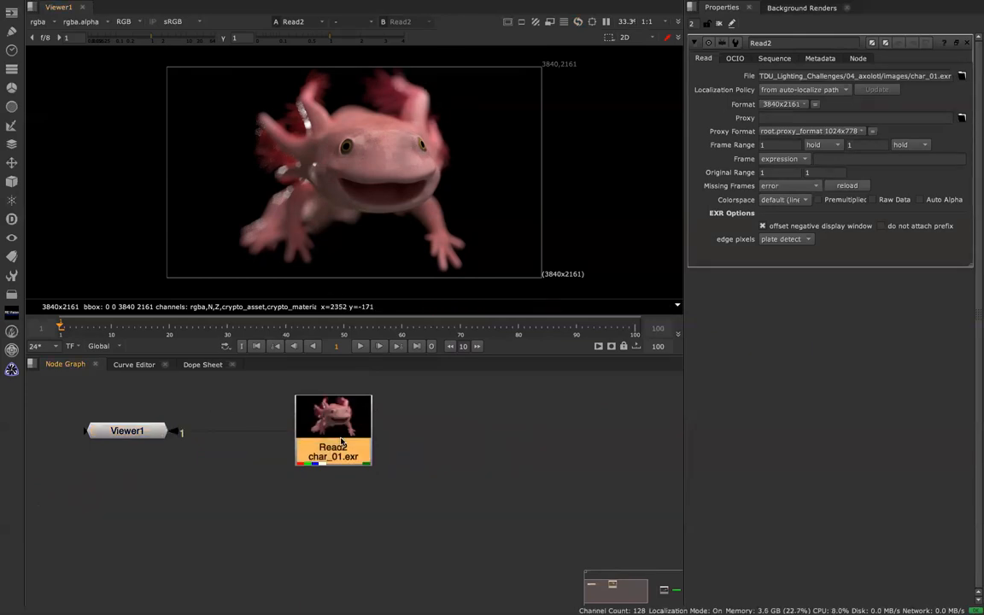
key(Tab)
text(grad)
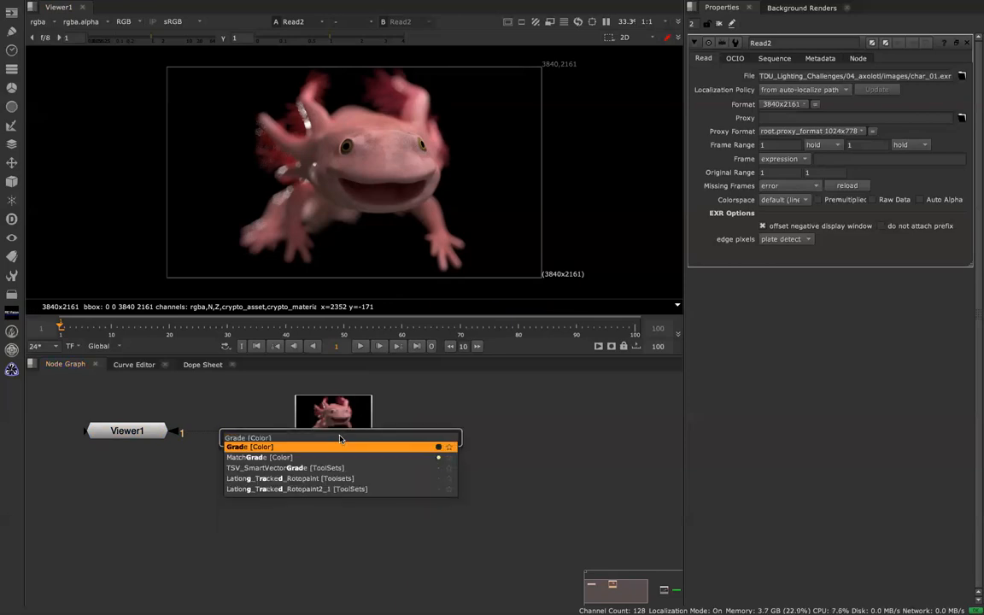
key(Return)
click(763, 127)
text(2)
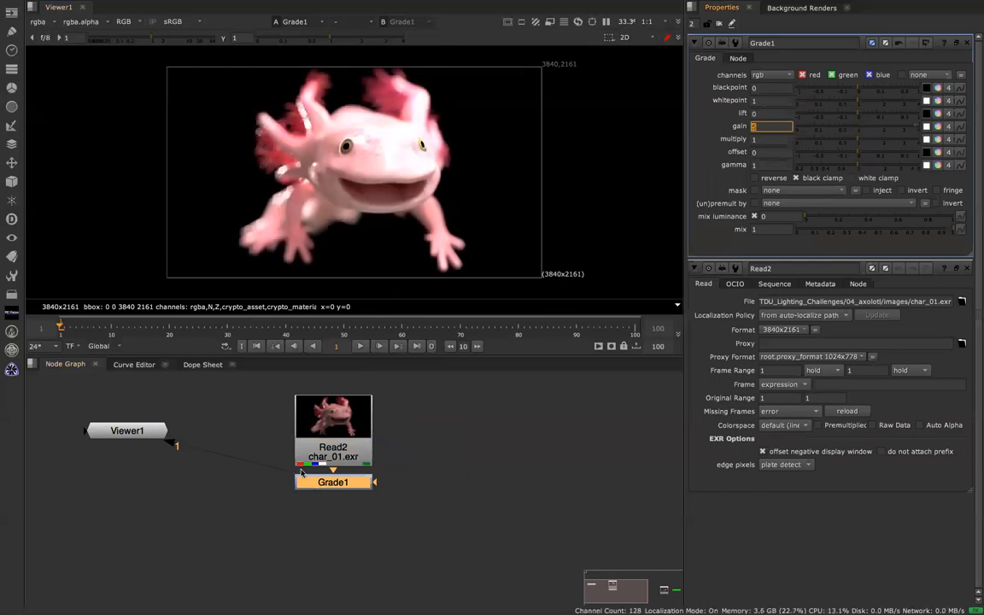
Connect the viewer to Read2 and set Grade1's gain to 500000.
drag(289, 474, 306, 441)
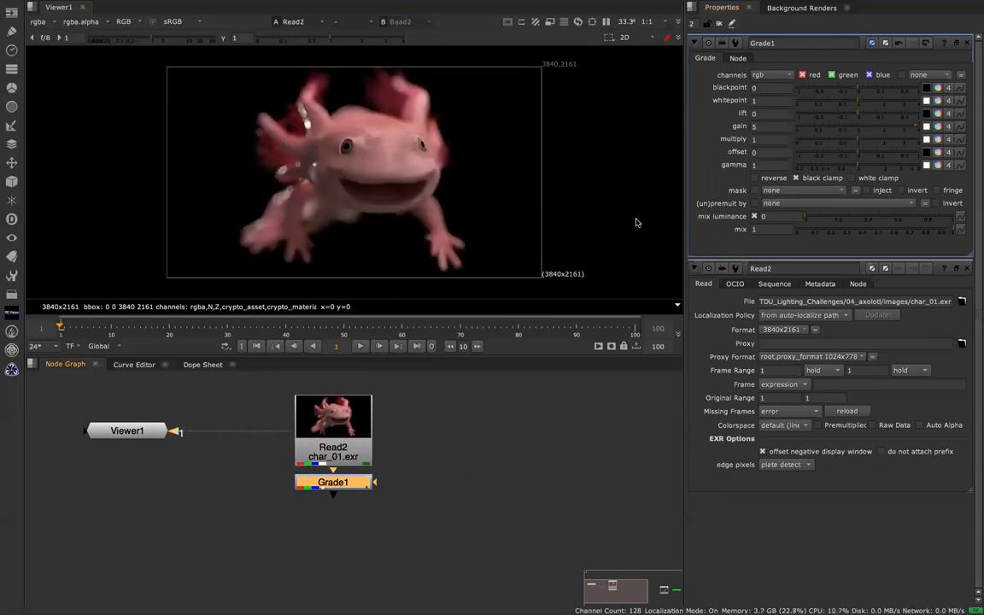
click(758, 127)
key(Return)
Show Grade1's output in the viewer and delete the Grade1 node.
drag(277, 435, 313, 486)
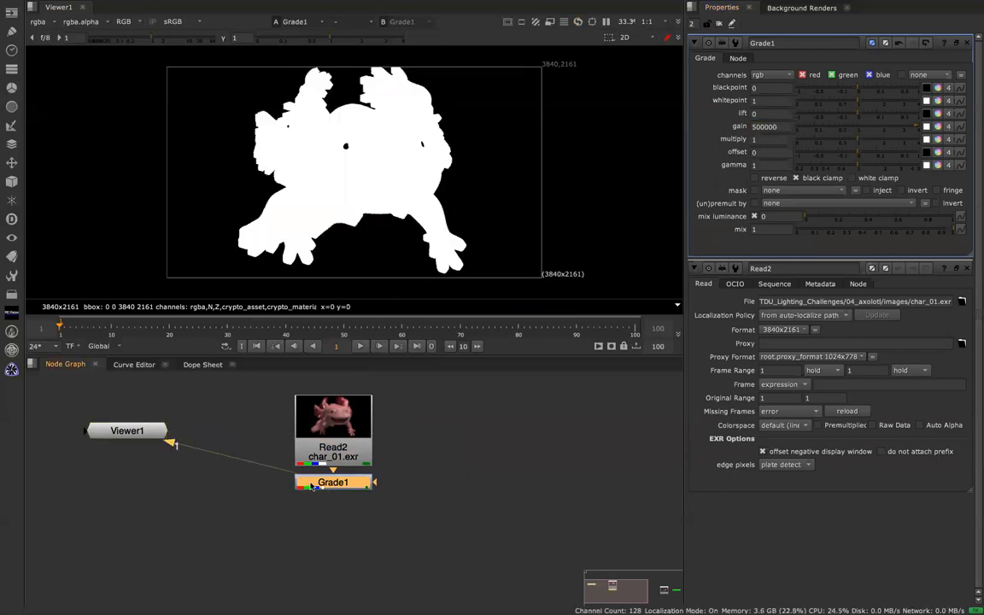
key(Delete)
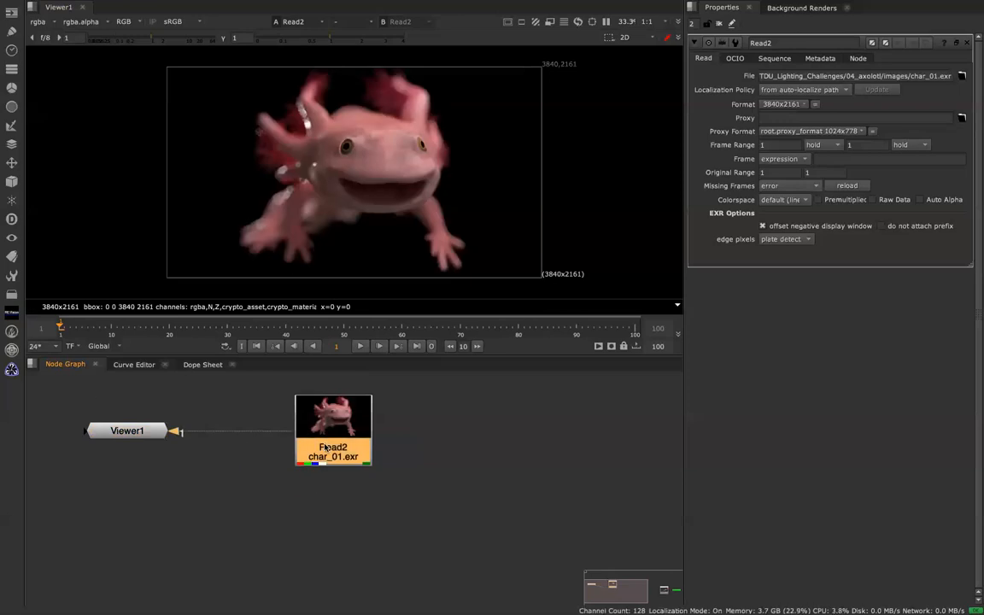
Add a Write node to Read2 with its output file set to final_test.tif in the 04_axolotl/final_images folder.
click(11, 13)
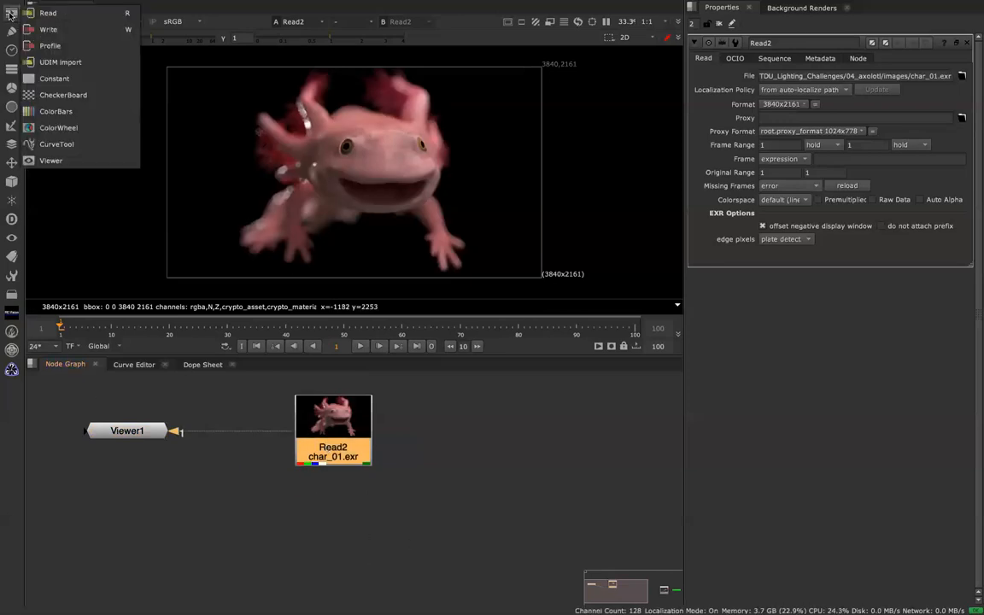
click(49, 29)
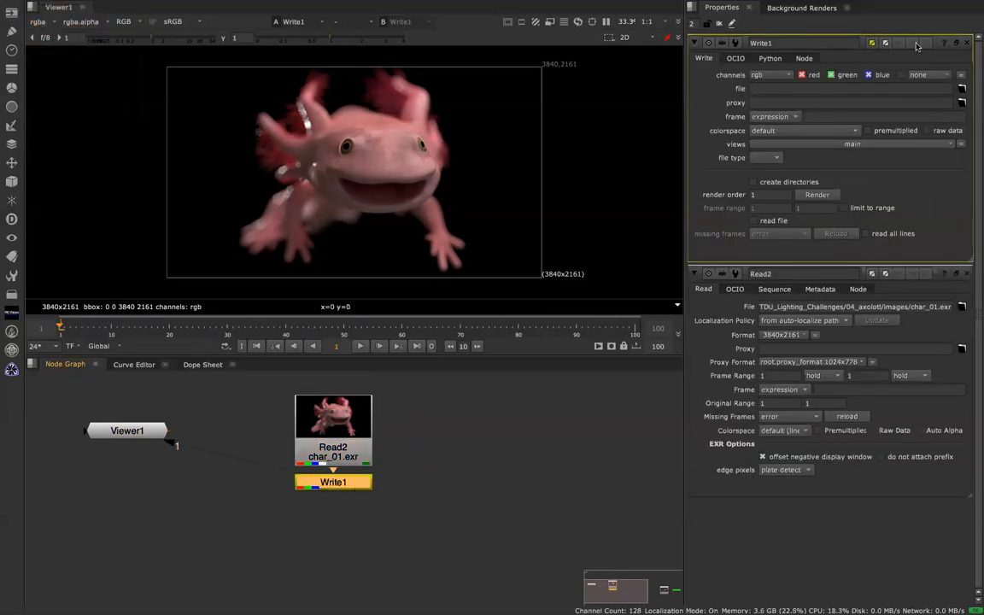
click(961, 90)
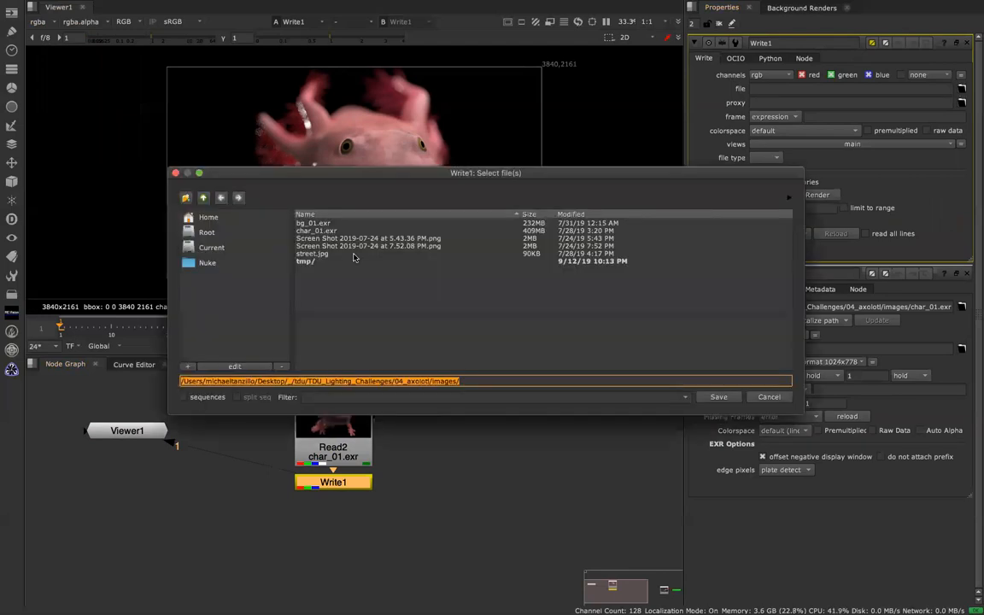
click(221, 200)
double_click(317, 239)
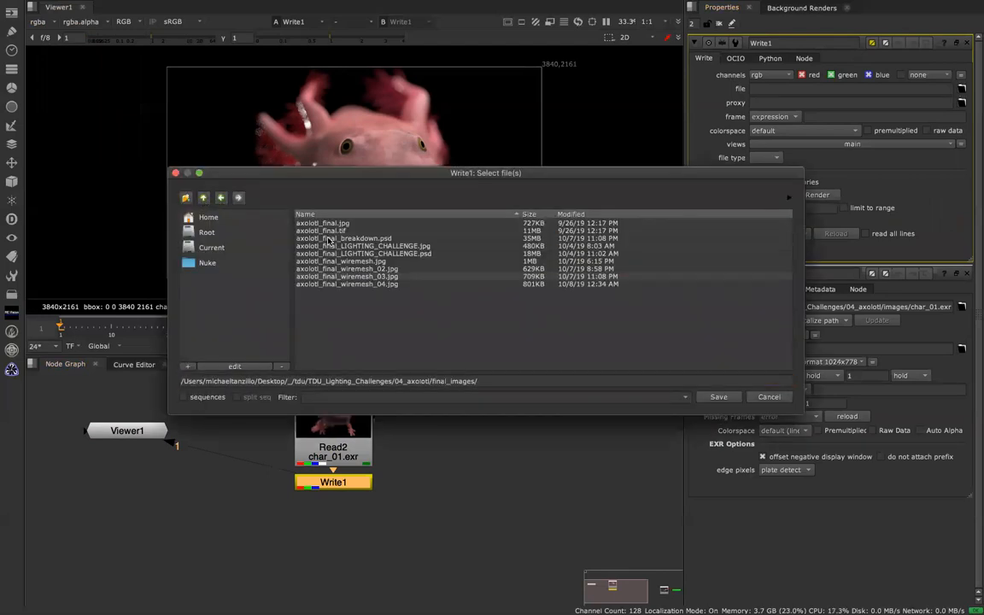
click(508, 381)
text(final_test.tif)
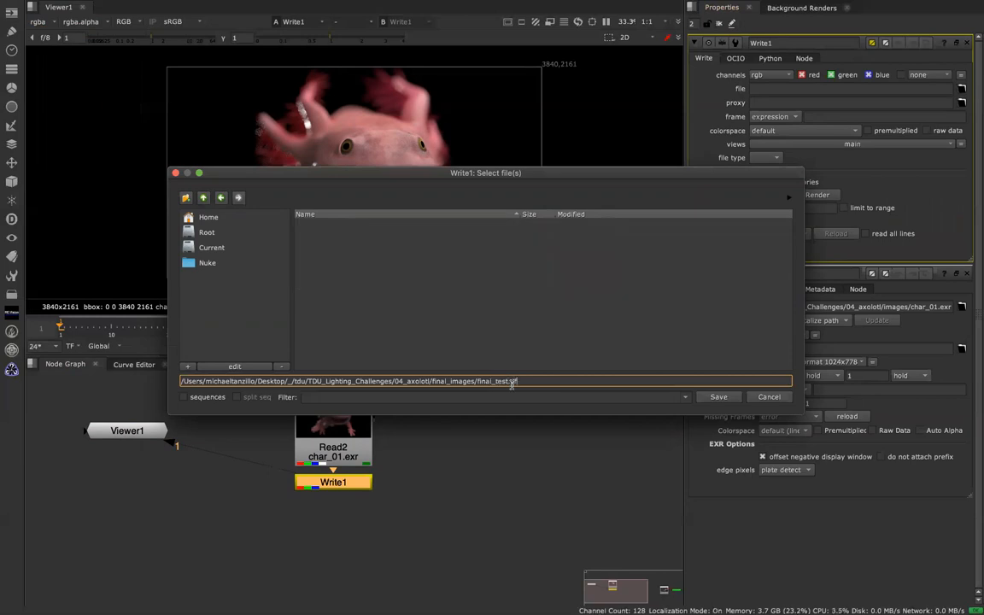
key(Return)
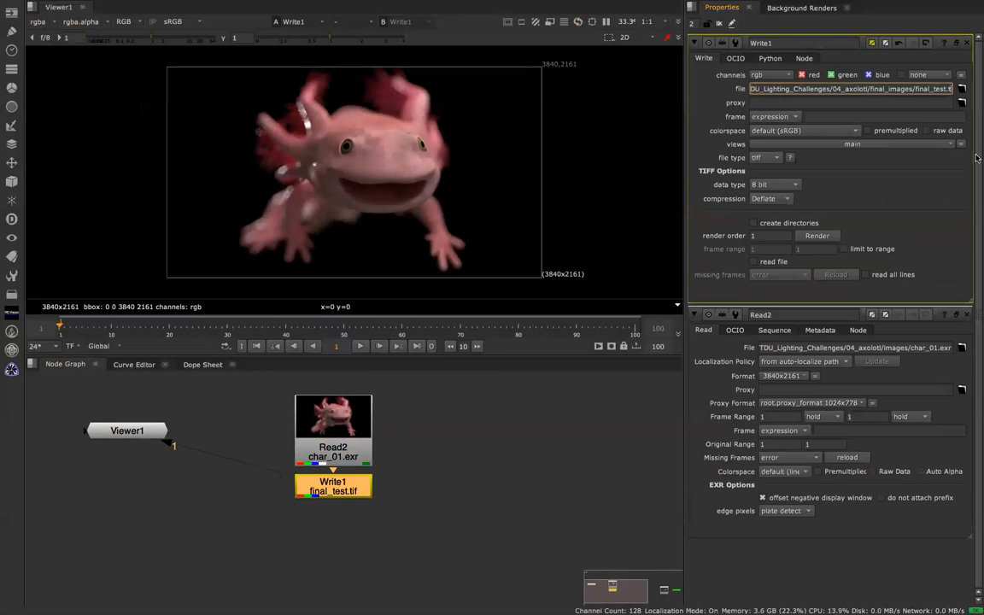
Change Write1's output file to final_test.jpg and move the node well below Read2.
text(jpg)
key(Return)
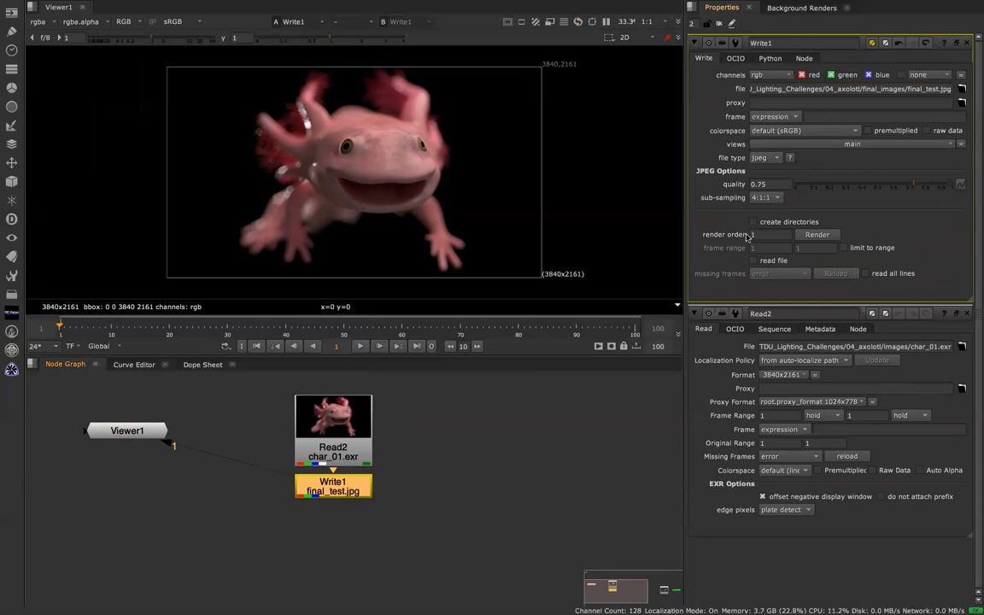
drag(366, 482, 366, 585)
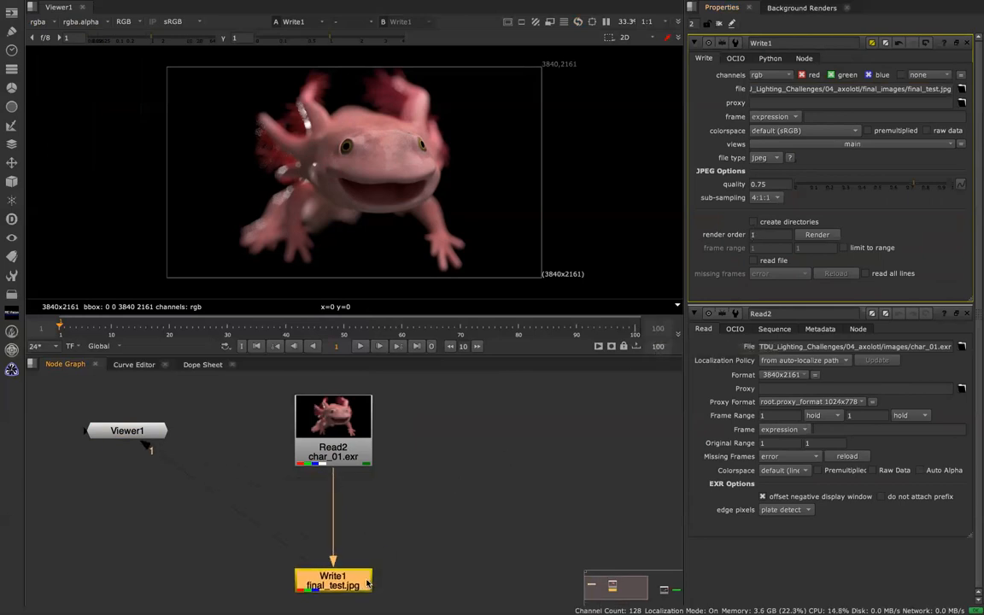
click(439, 473)
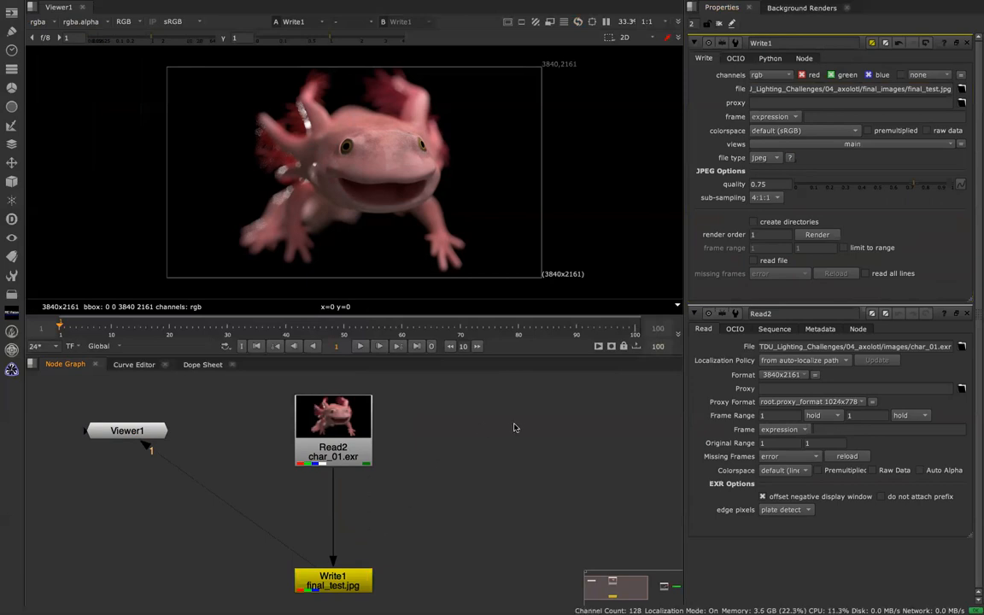
Create a second Read node beside Read2 that loads axolotl_final.jpg from the final_images folder.
middle_drag(543, 455, 460, 456)
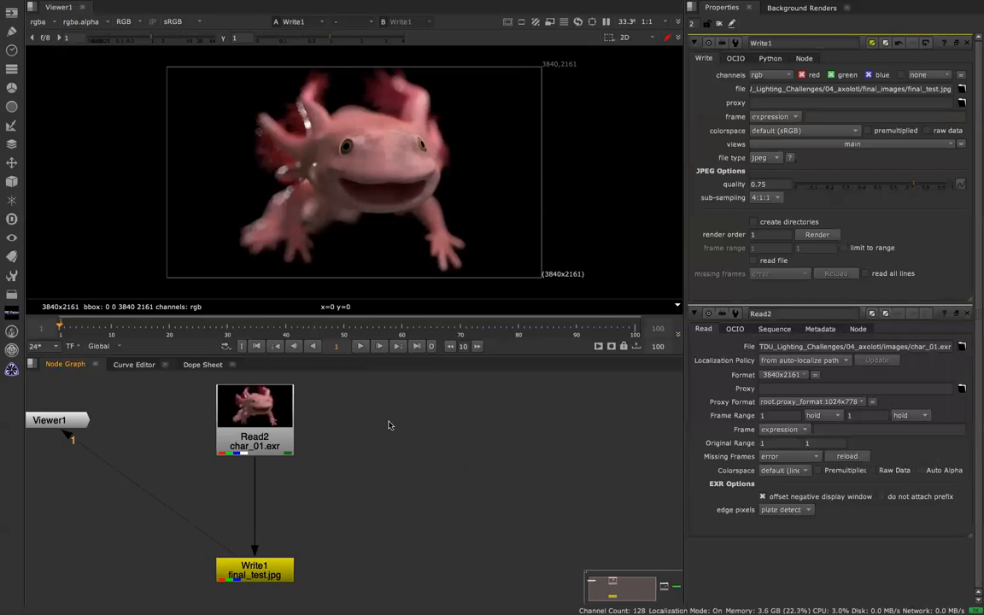
key(r)
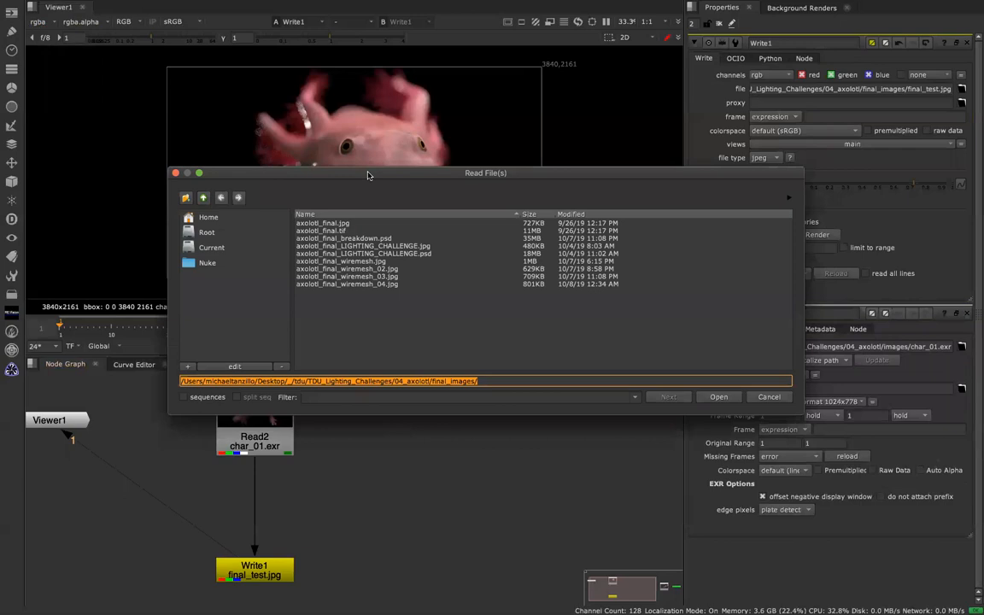
double_click(353, 224)
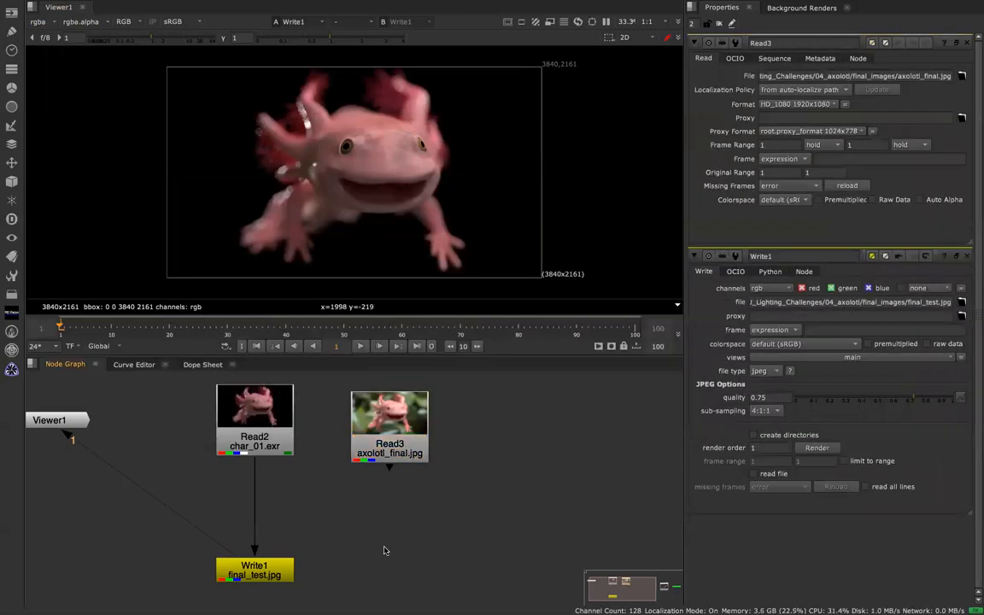
Create a second Write node, connect its input to Read3, and align it directly below that node.
key(w)
drag(365, 512, 381, 456)
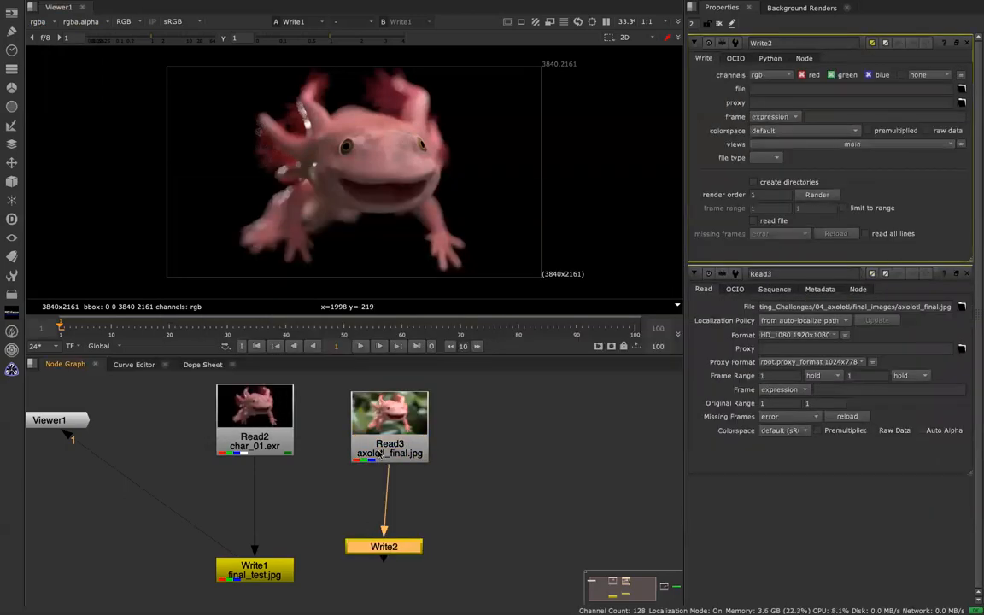
mouse_move(391, 540)
mouse_down()
mouse_move(392, 507)
mouse_move(397, 557)
mouse_up()
click(437, 519)
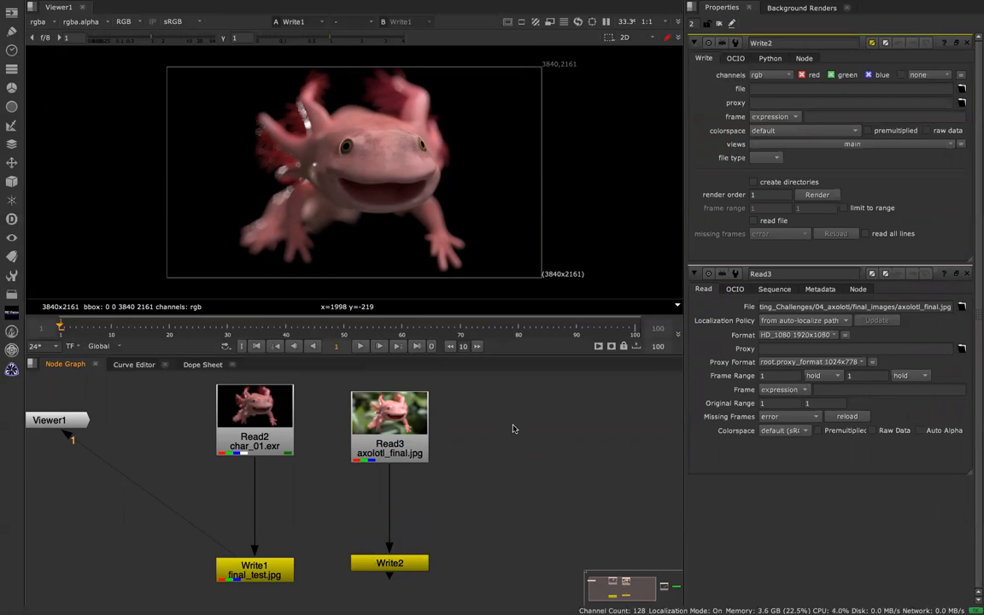
Create a third Read node beside Read3 that loads axolotl_final_LIGHTING_CHALLENGE.jpg from the final_images folder.
key(Tab)
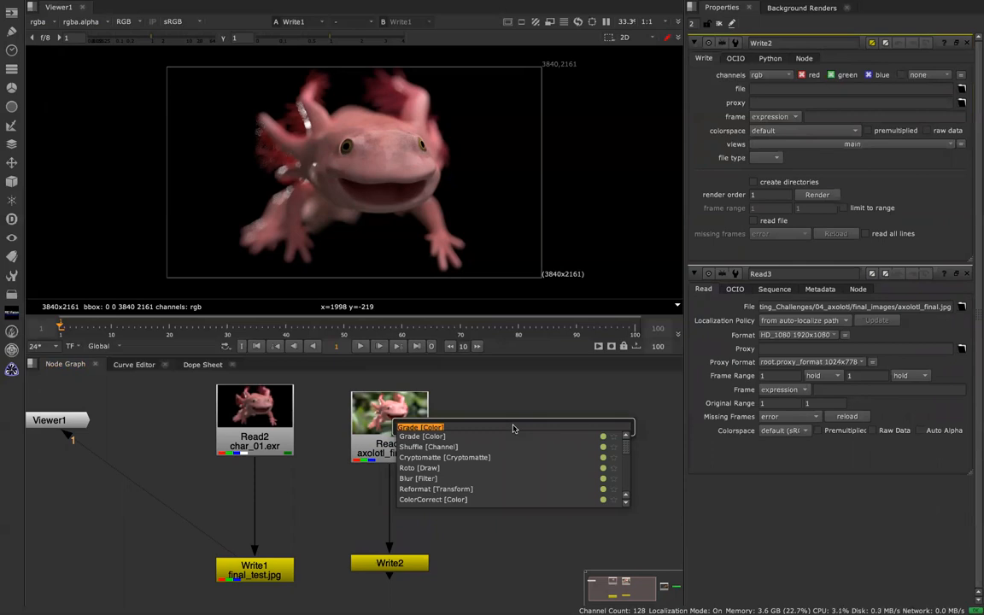
text(read)
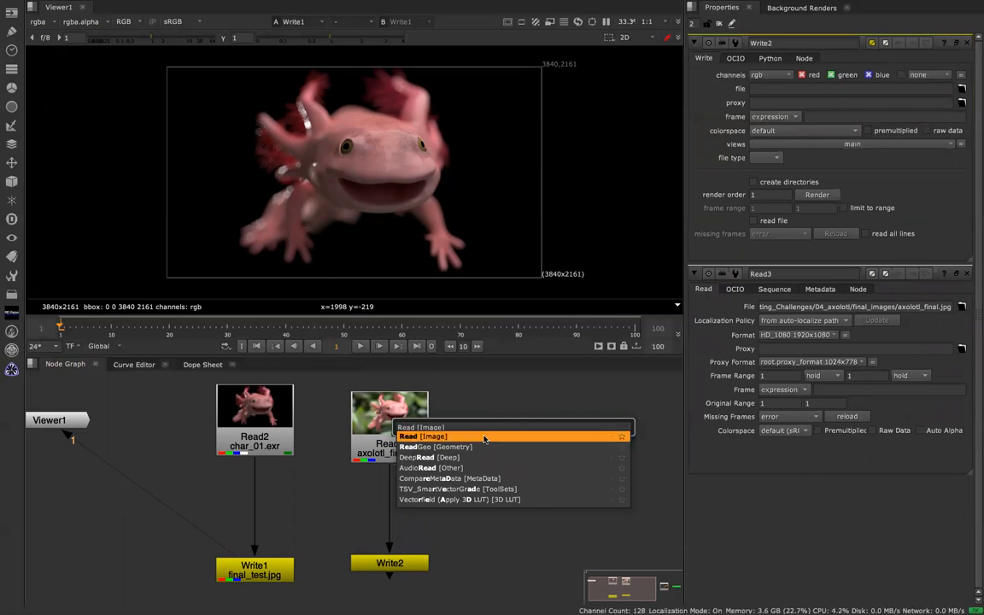
click(497, 435)
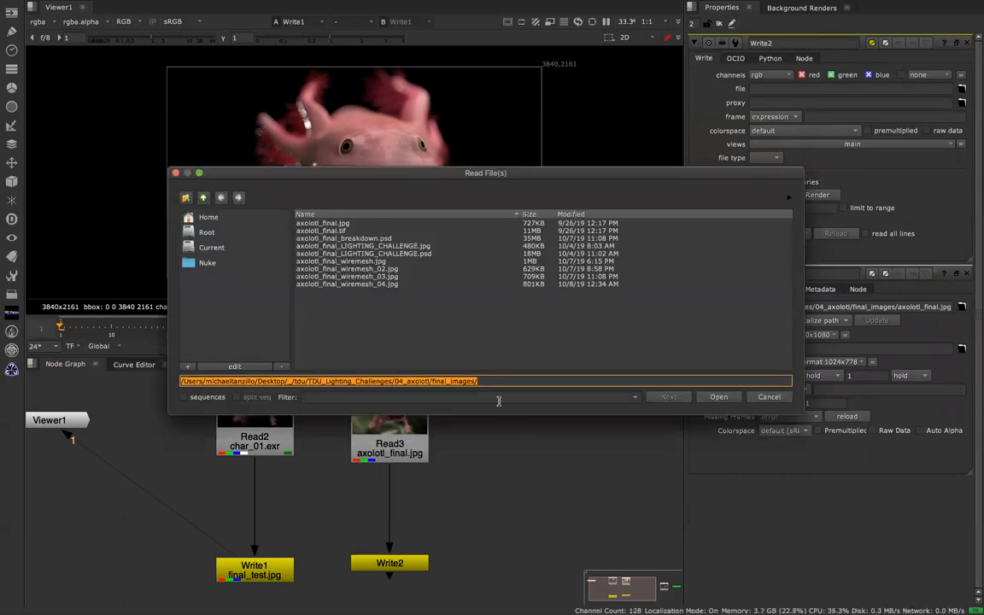
click(378, 246)
double_click(379, 246)
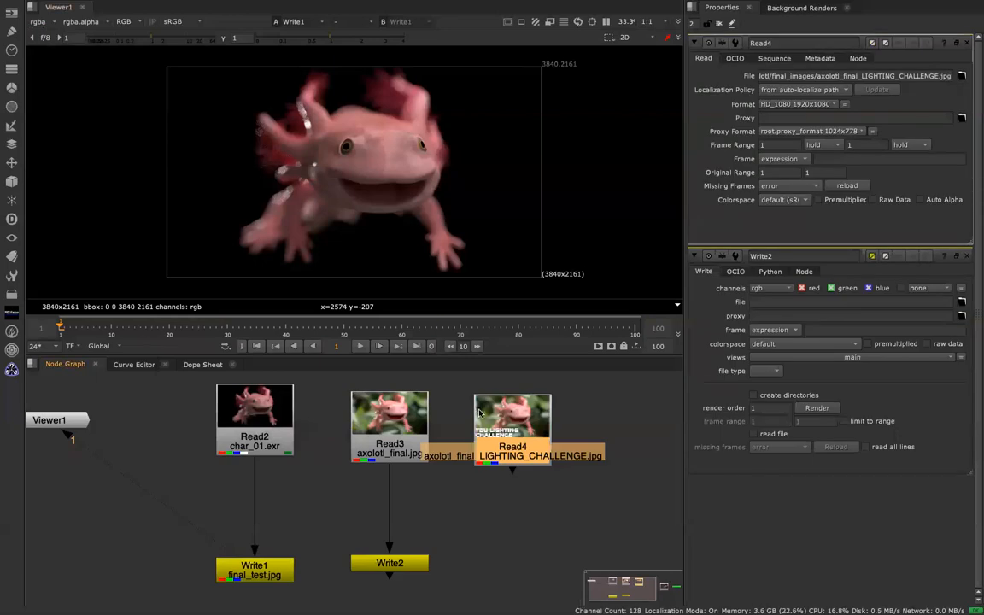
Add a Write node connected to Read4 and place it well below that node.
key(Tab)
text(write)
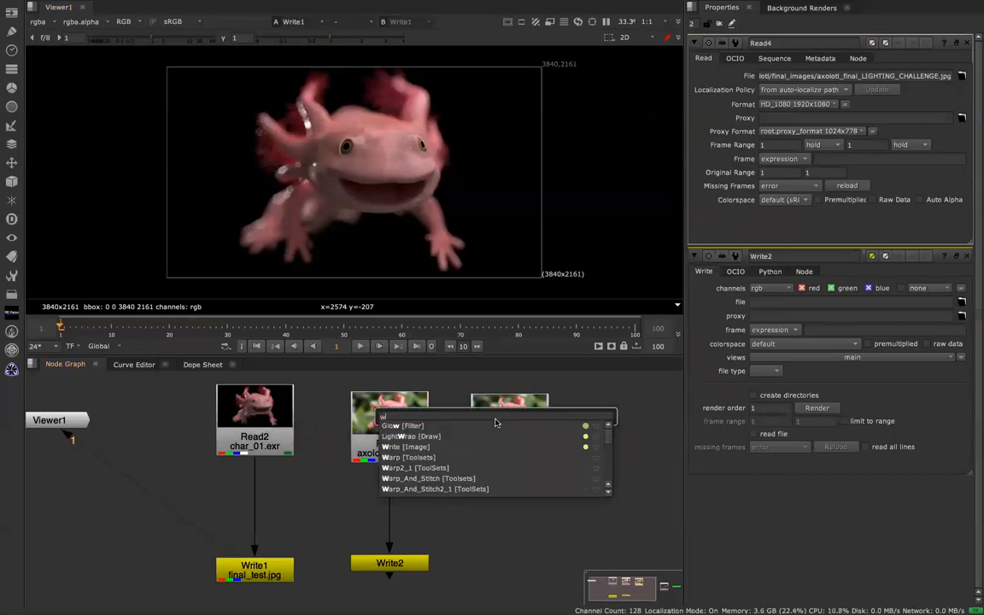
key(Return)
drag(512, 420, 519, 544)
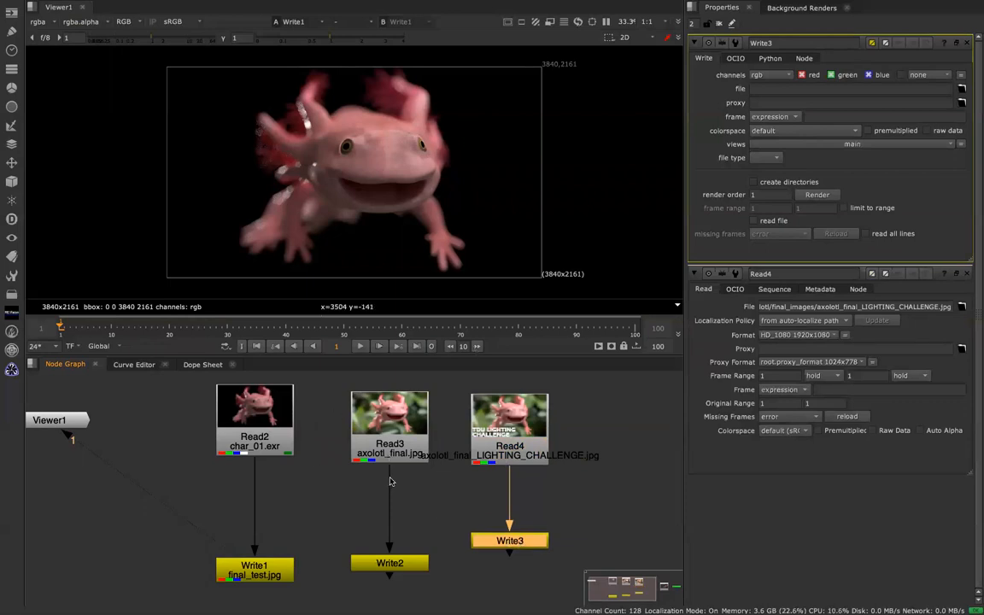
Delete the two extra branches made of Read3, Write2, Read4 and Write3.
drag(327, 376, 577, 588)
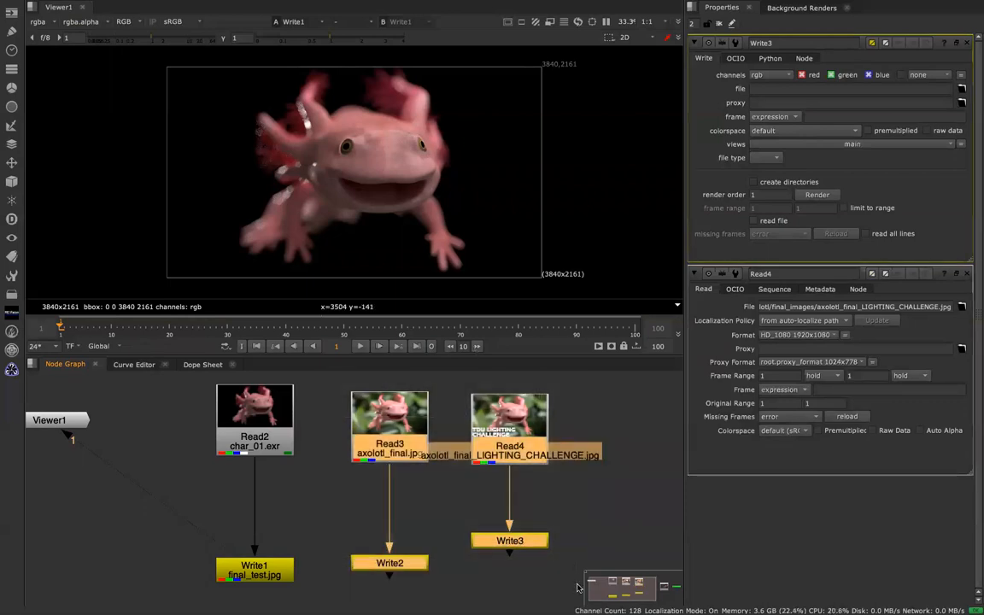
key(Delete)
Insert a Grade node between Read2 and Write1 and move it down closer to Write1.
middle_drag(379, 523, 447, 550)
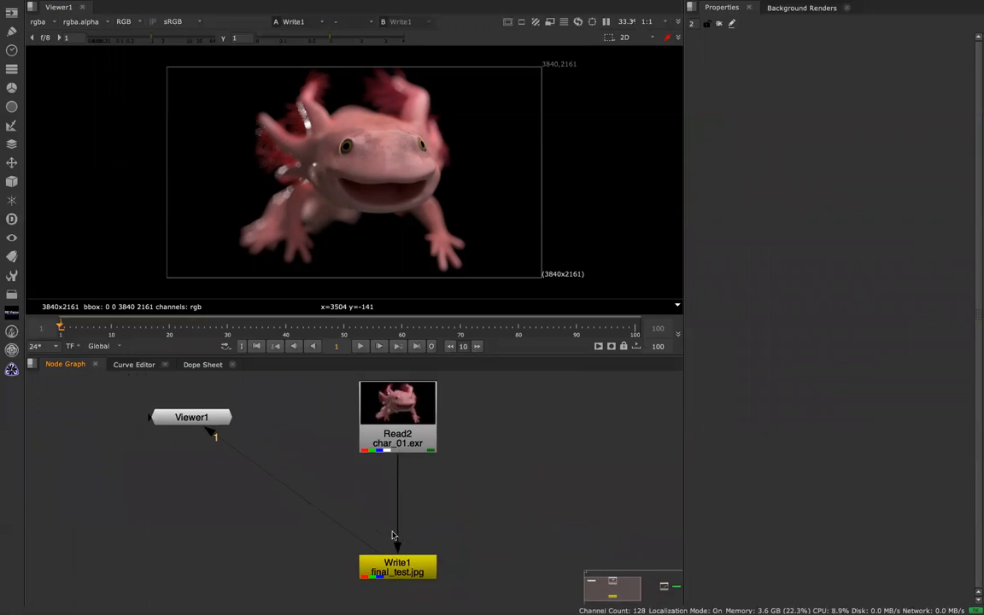
double_click(398, 440)
key(Tab)
text(g)
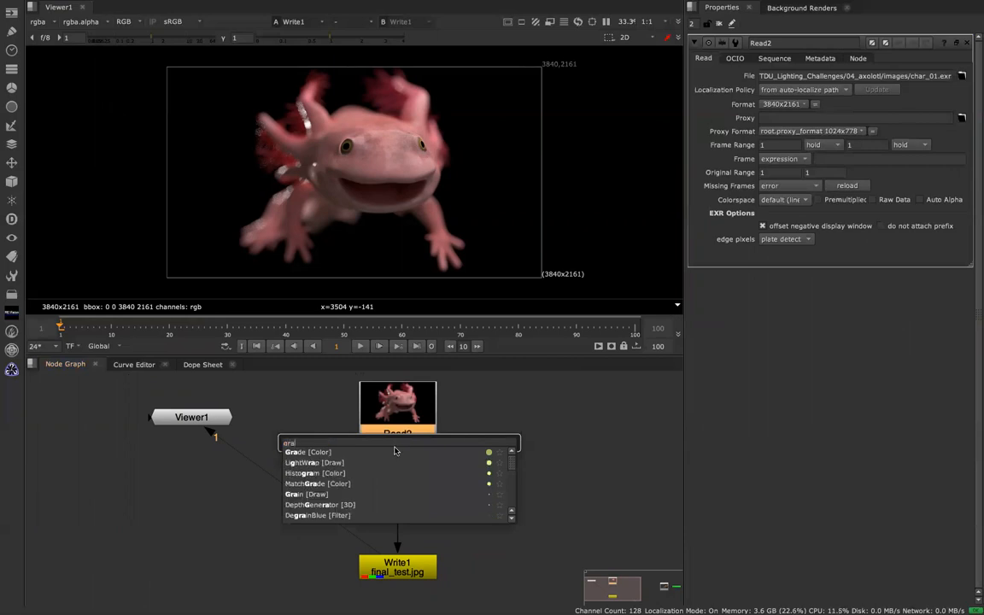
click(392, 453)
drag(397, 477, 396, 516)
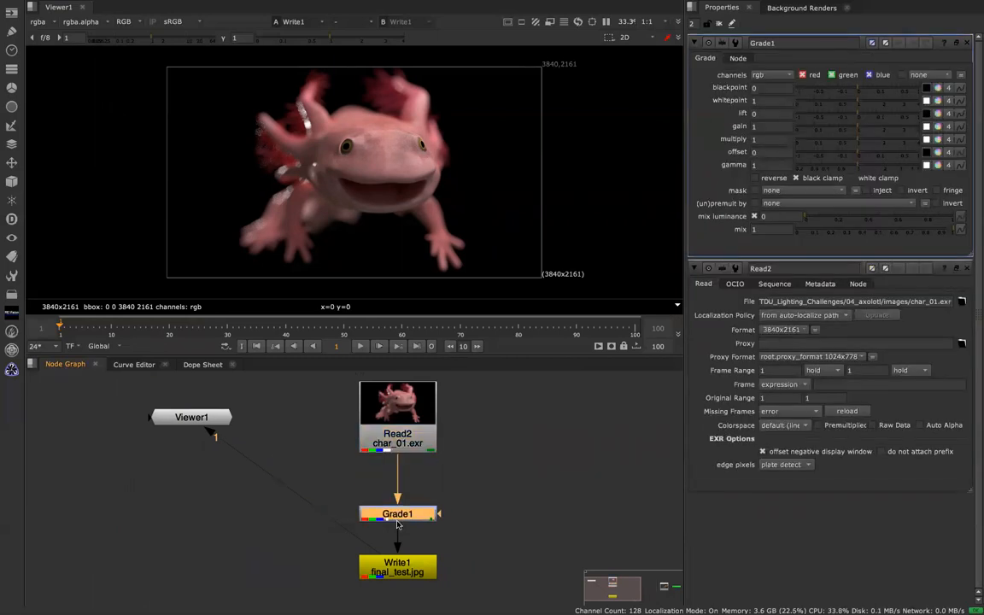
Set the gain of the Grade1 node to 2.
click(760, 124)
text(30)
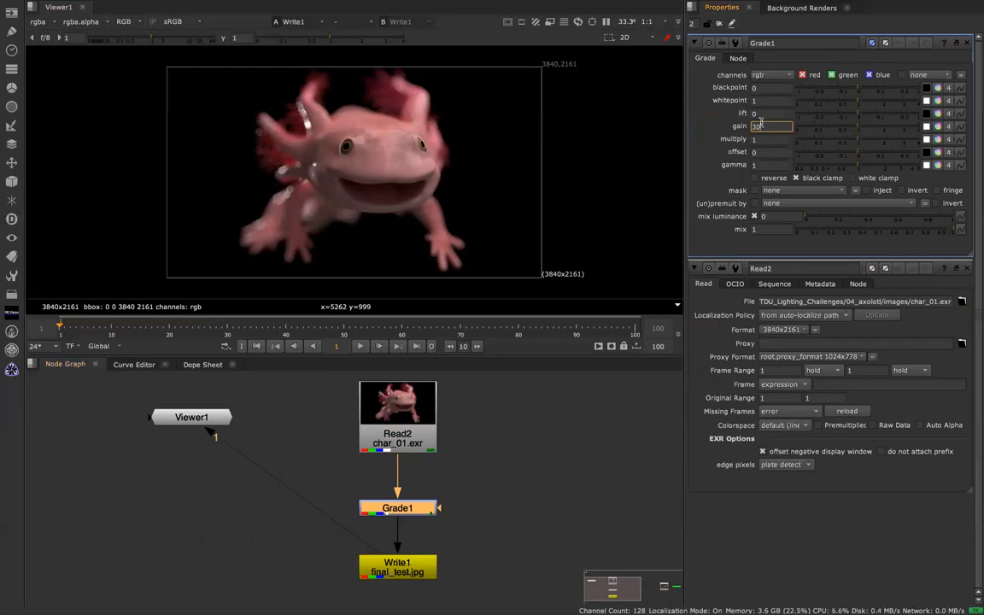
key(Return)
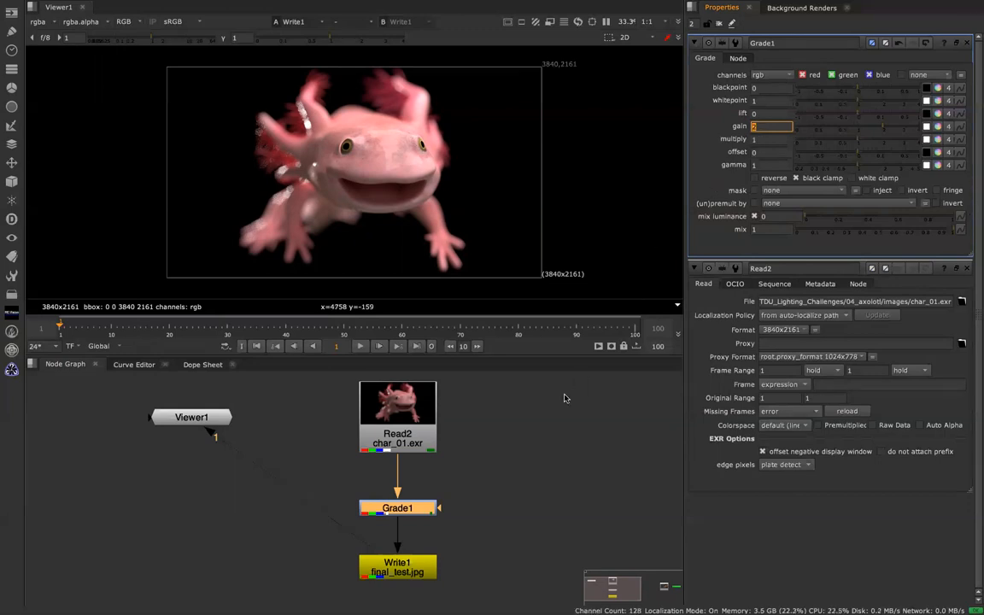
click(499, 476)
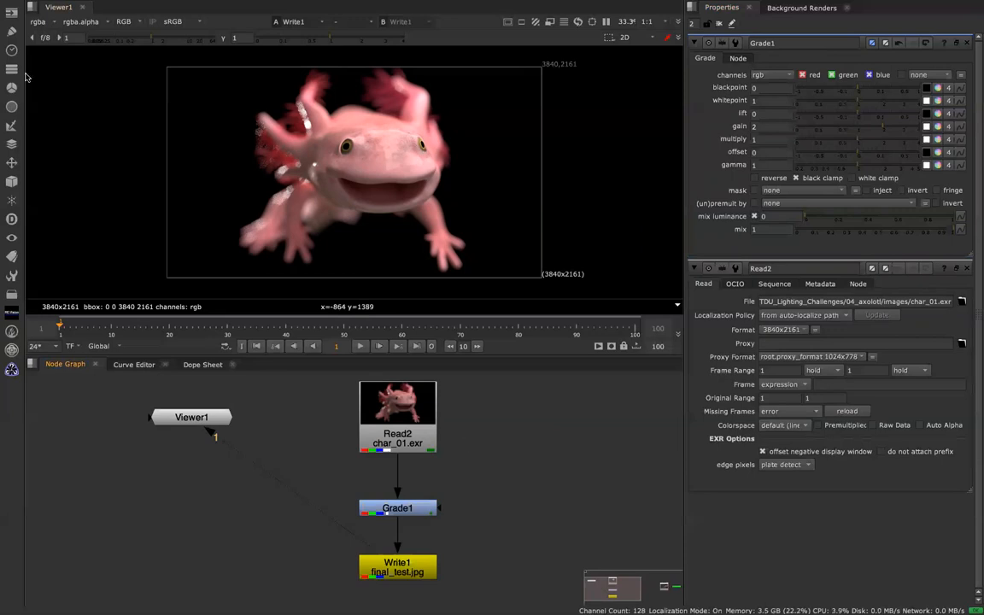
click(11, 31)
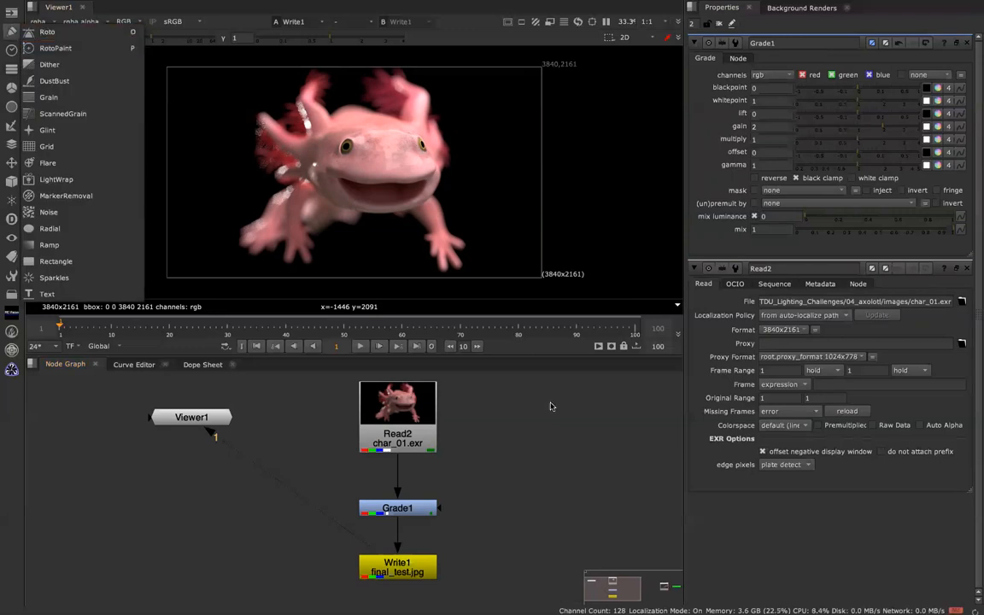
key(Tab)
text(roto)
key(BackSpace)
key(BackSpace)
text(to)
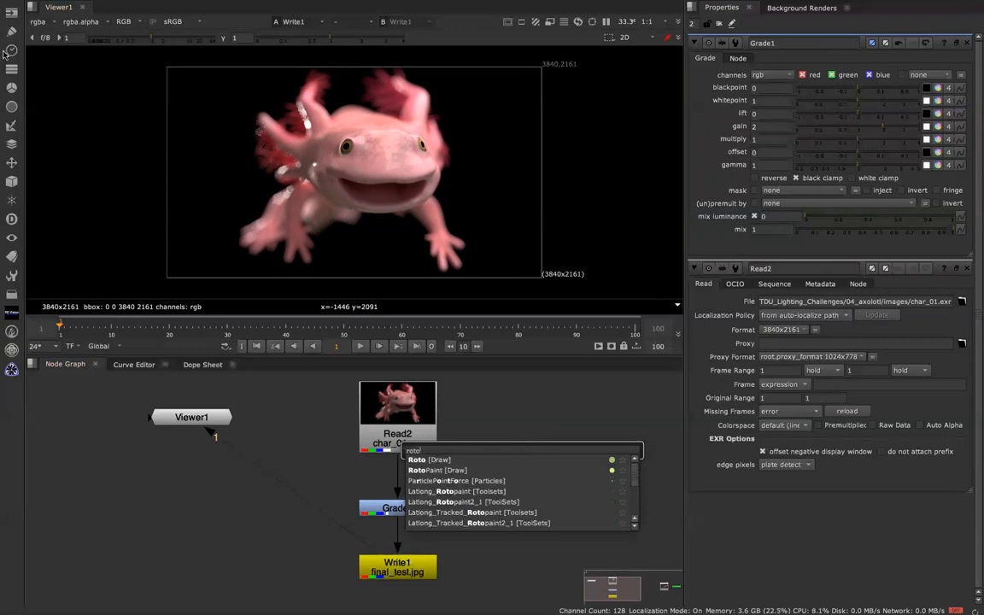
key(Return)
Add an unconnected RotoPaint node beside Grade1 in the node graph.
click(11, 31)
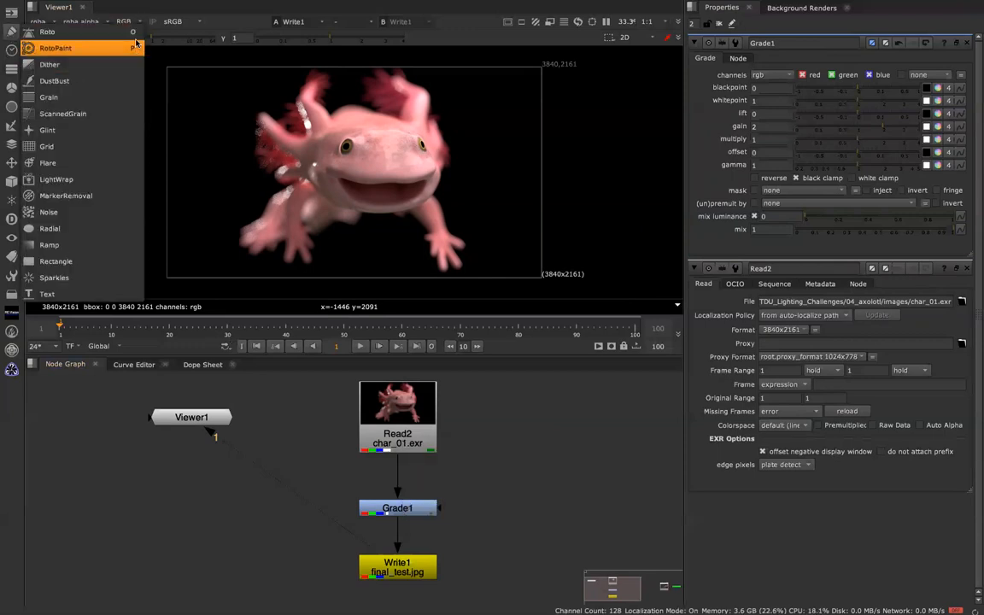
click(551, 491)
key(o)
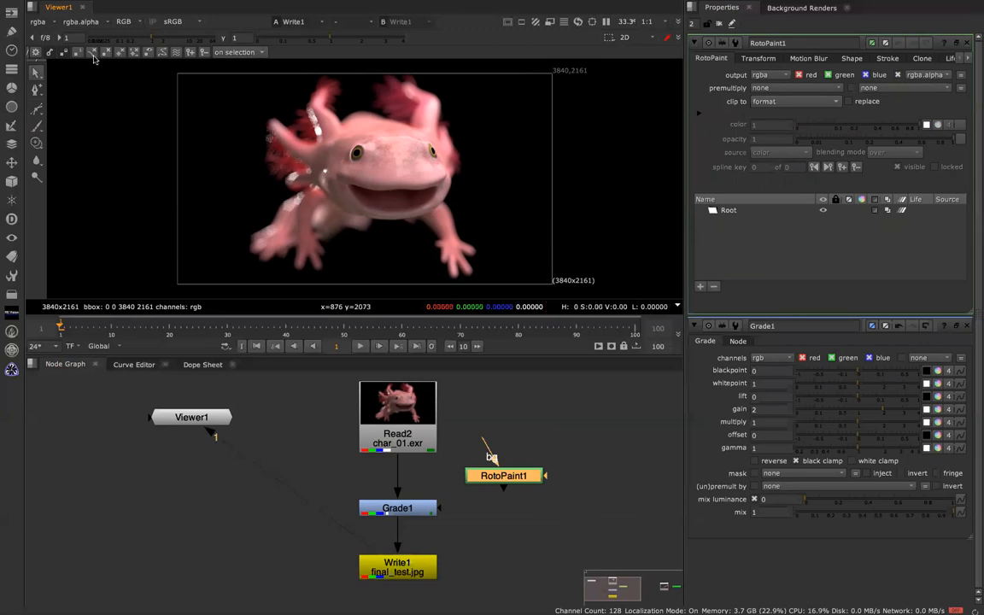
Draw a roughly rectangular closed Bezier of about 1630 by 1980 pixels over the axolotl's left half, and move RotoPaint1 farther from Grade1.
key(n)
click(377, 81)
click(387, 272)
click(235, 270)
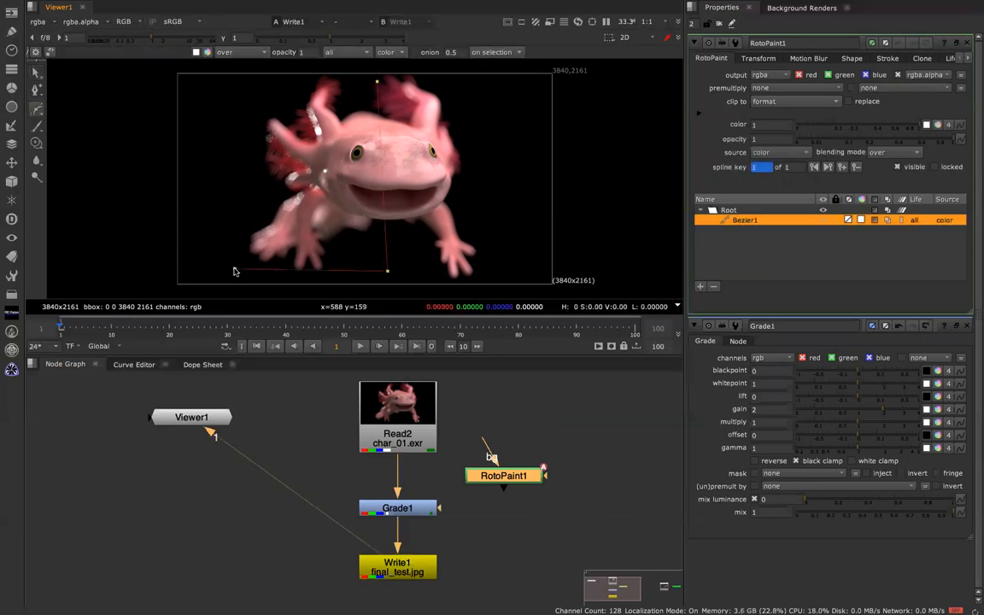
click(229, 81)
click(375, 81)
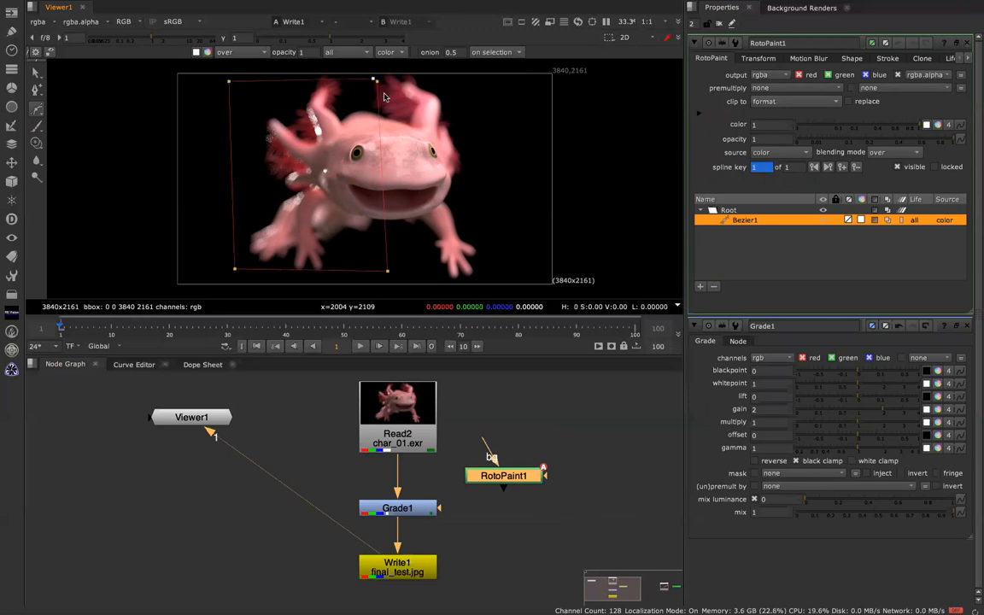
key(q)
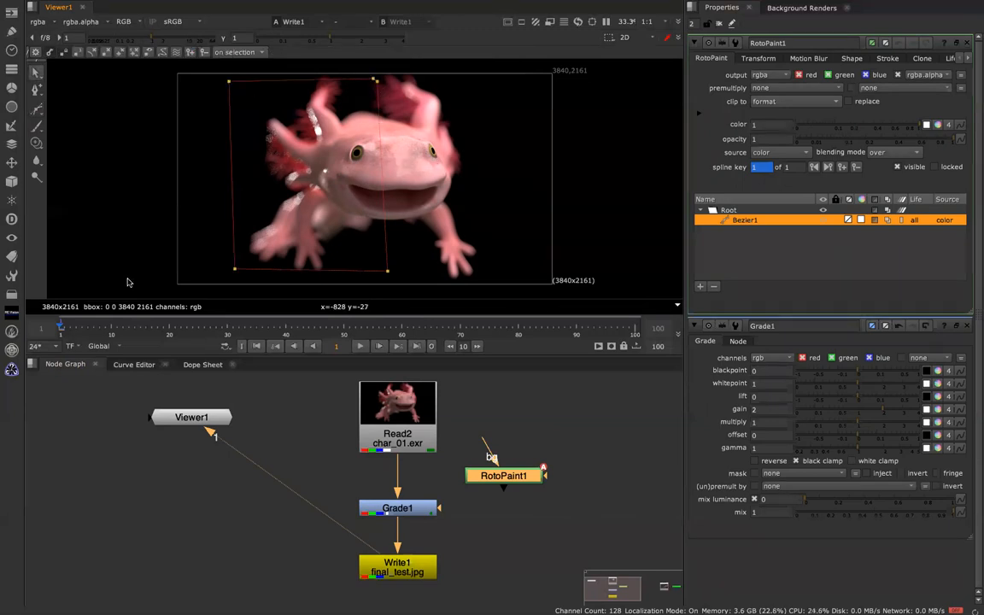
drag(510, 479, 651, 504)
Compare the ungraded Read2 image with the Grade1 result by switching the viewer between both nodes.
double_click(365, 393)
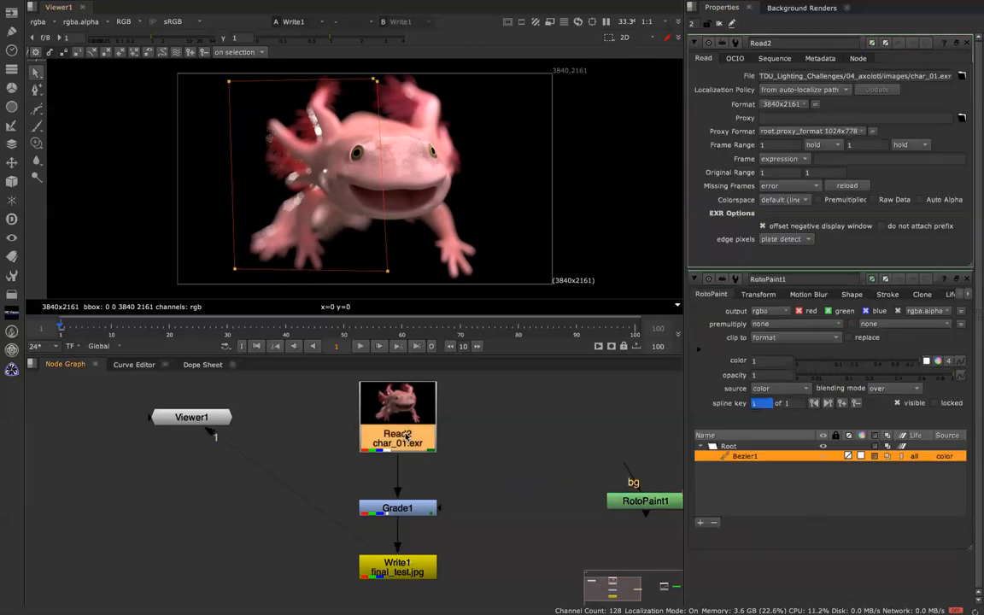
key(1)
click(404, 510)
double_click(404, 510)
key(1)
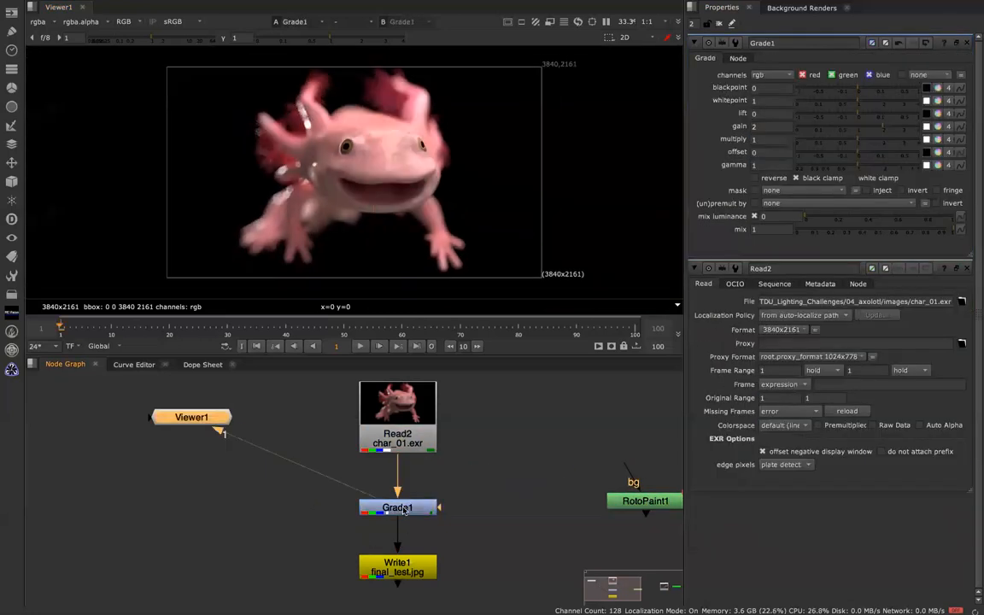
click(402, 508)
double_click(398, 442)
key(1)
double_click(398, 510)
key(1)
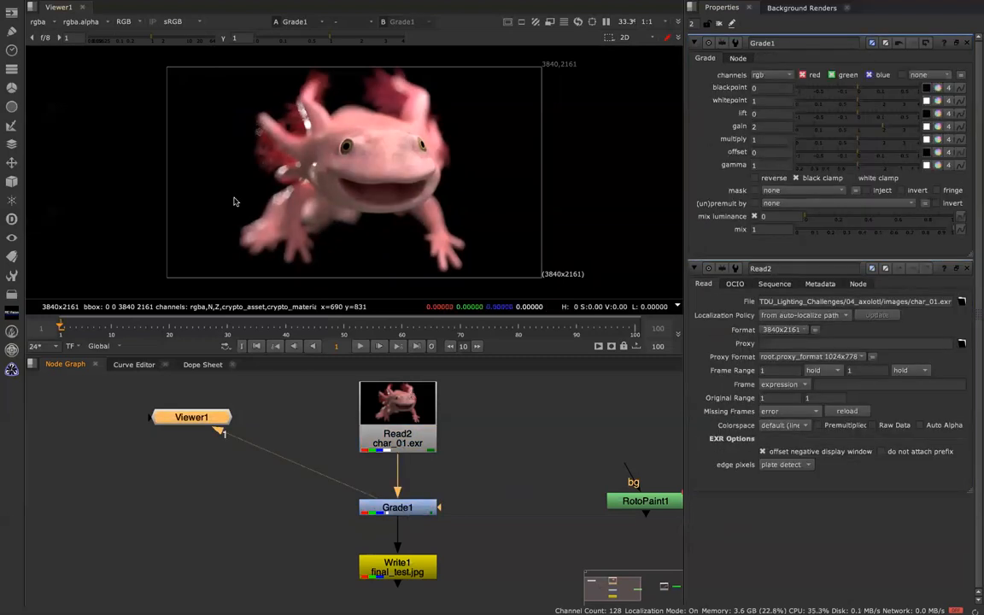
Move RotoPaint1 closer to Grade1, connect it to Grade1's mask input, and open the RotoPaint1 properties.
drag(439, 508, 493, 472)
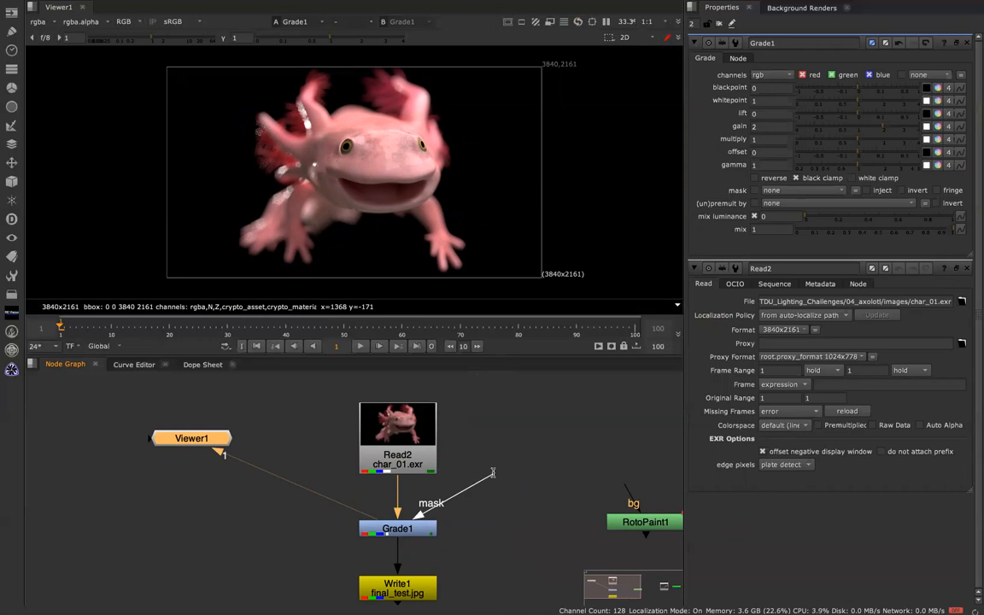
drag(493, 472, 555, 522)
click(406, 530)
key(1)
drag(439, 528, 578, 527)
double_click(577, 527)
View the masked Grade1 result, nudge RotoPaint1 up slightly, and view its alpha channel.
double_click(413, 530)
key(1)
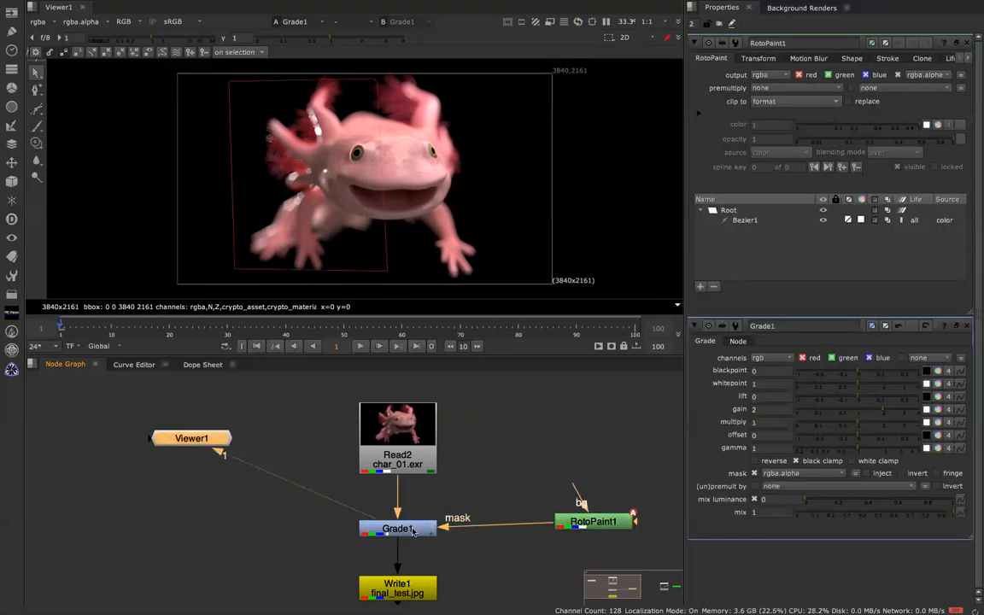
click(412, 530)
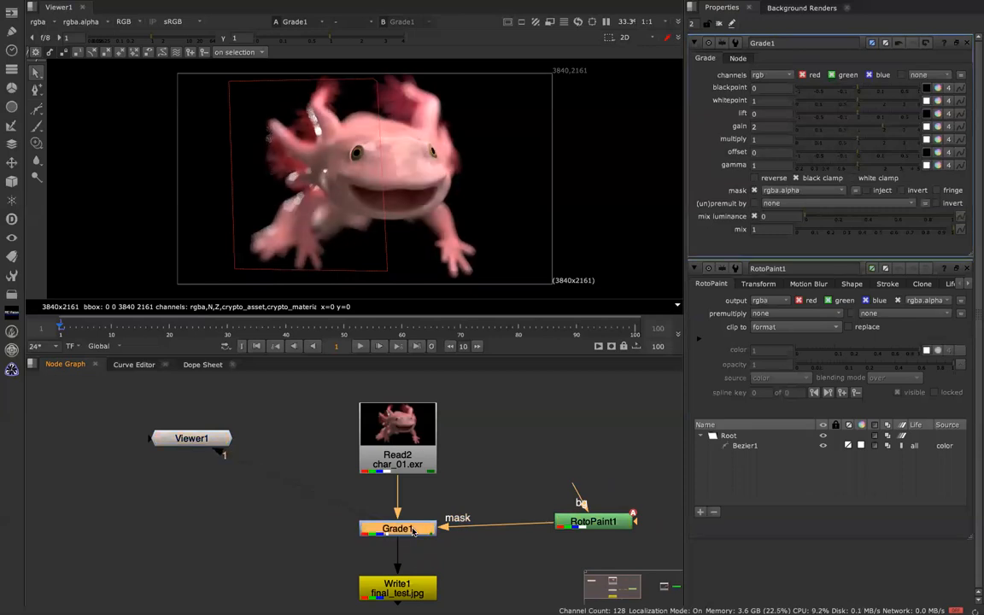
drag(601, 520, 602, 517)
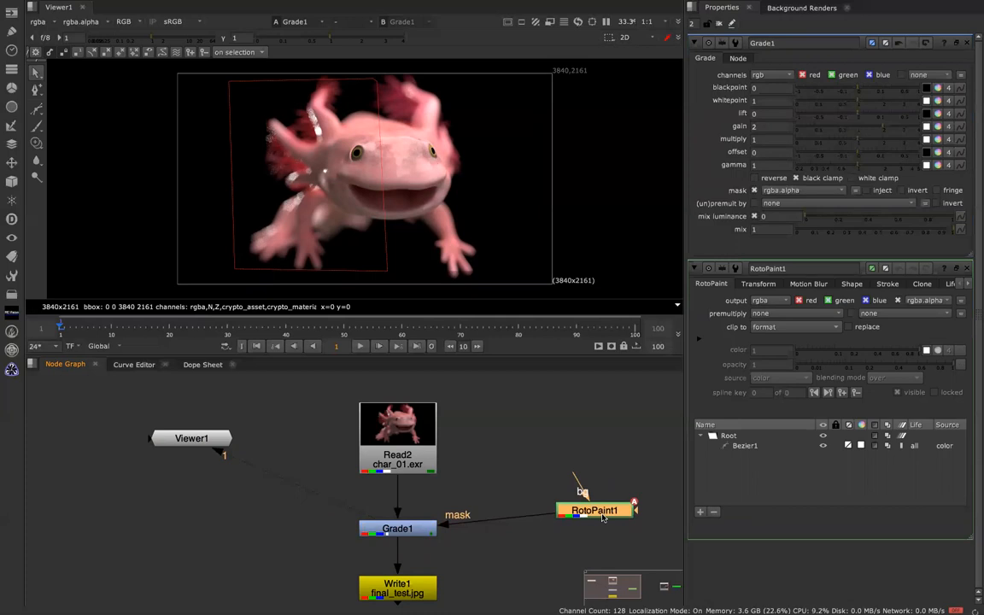
key(1)
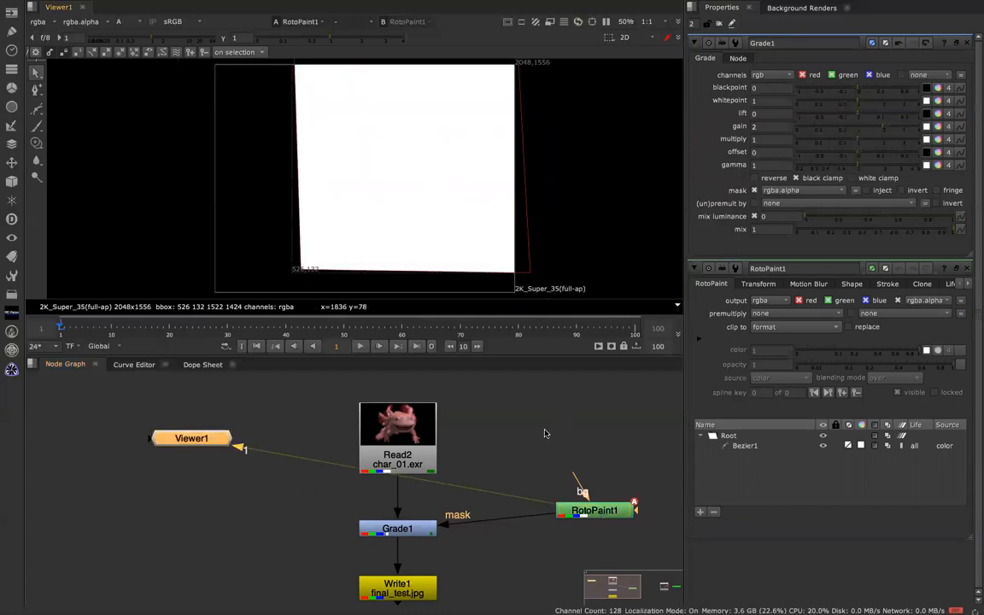
Set the project's full size format to 3840x2161 in the Project Settings.
click(491, 389)
key(s)
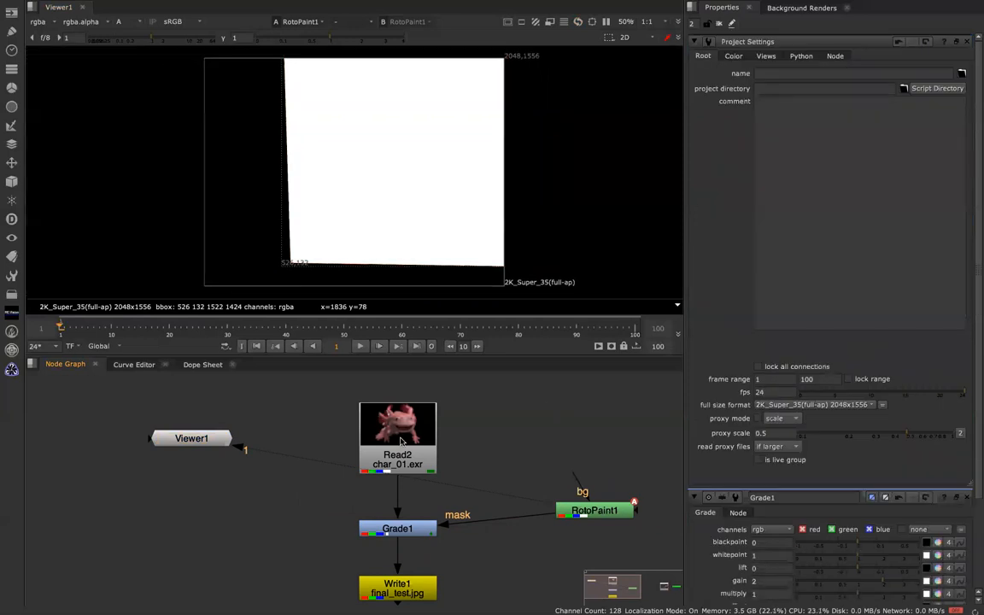
click(858, 405)
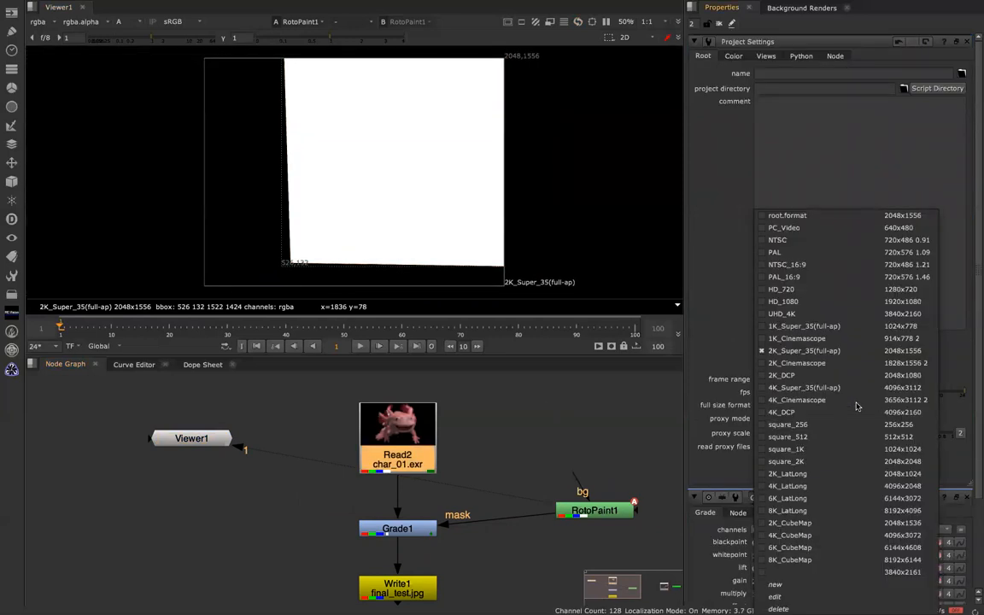
click(850, 571)
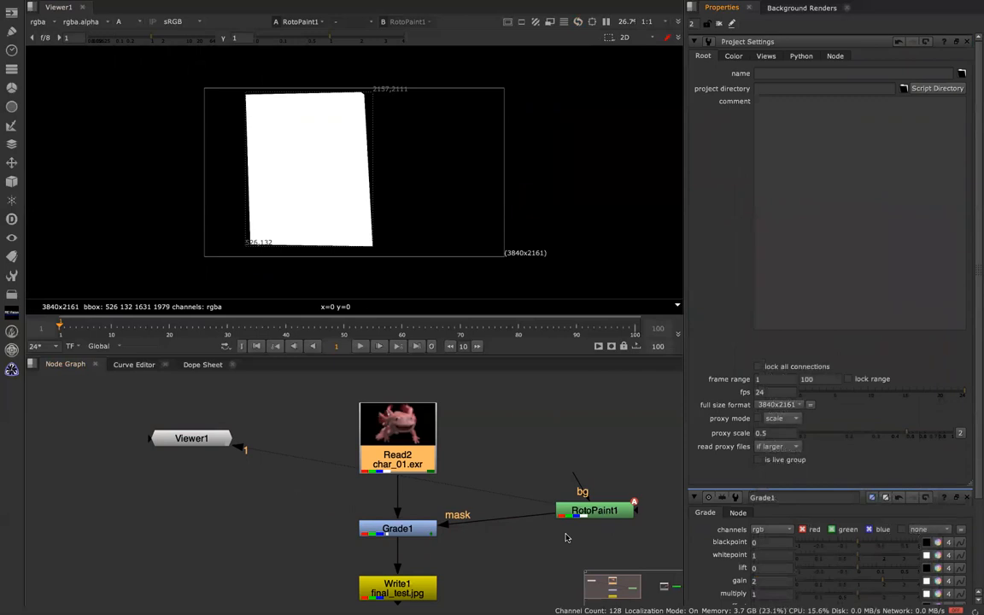
View the Grade1 output and switch the viewer from alpha back to RGB.
click(405, 528)
key(1)
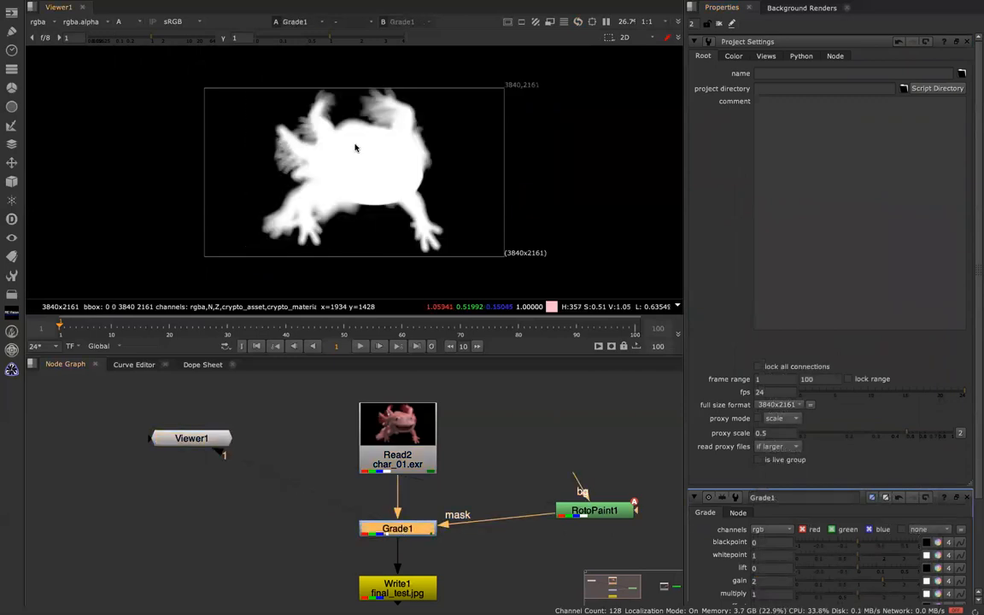
key(a)
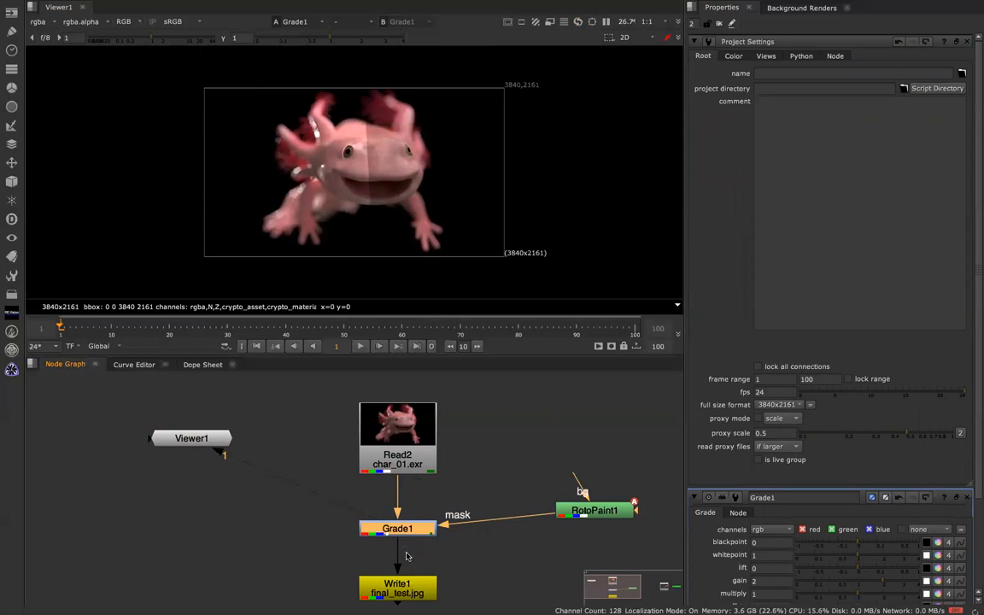
Move Grade1 up level with RotoPaint1, open its properties, and disable the node.
drag(401, 531, 402, 512)
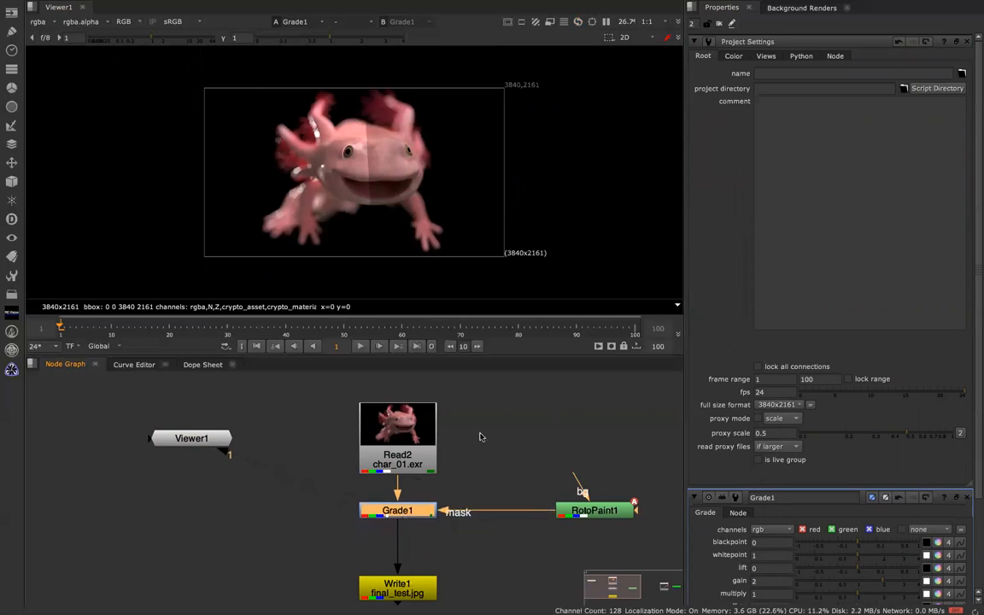
double_click(416, 510)
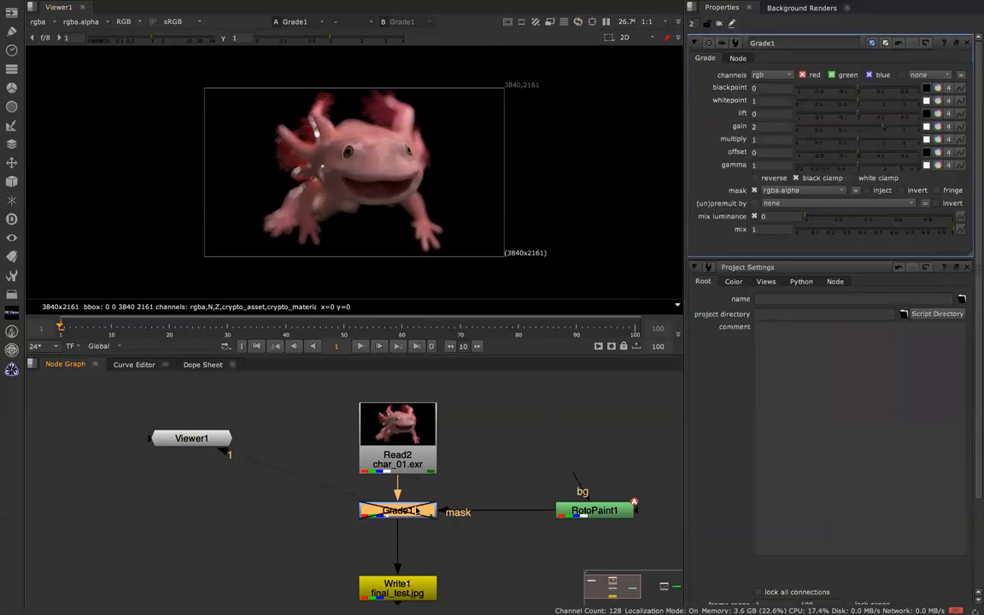
Open the properties of the RotoPaint1 mask node and the re-enabled Grade1 node.
double_click(571, 511)
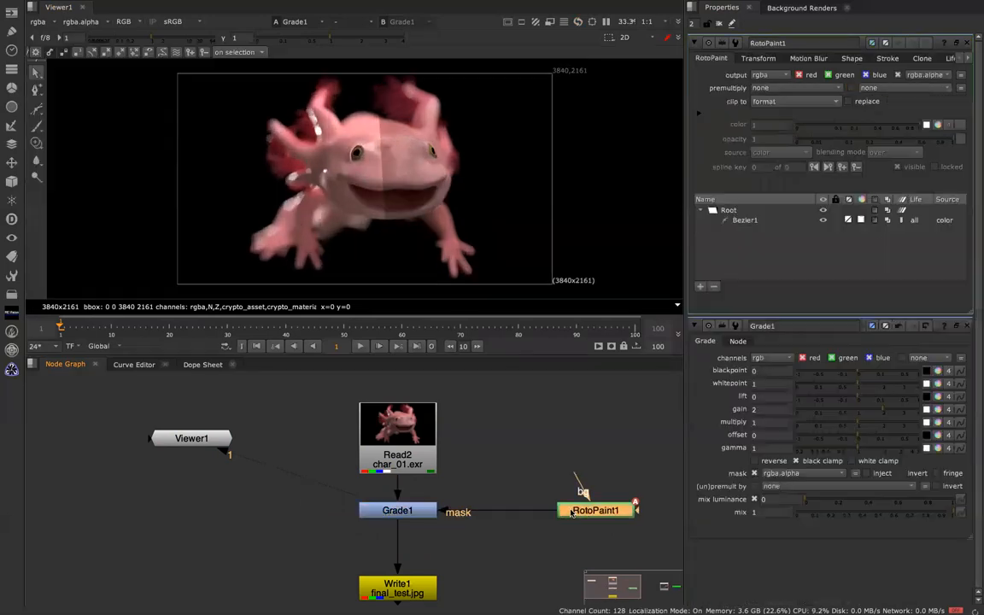
click(394, 511)
double_click(395, 511)
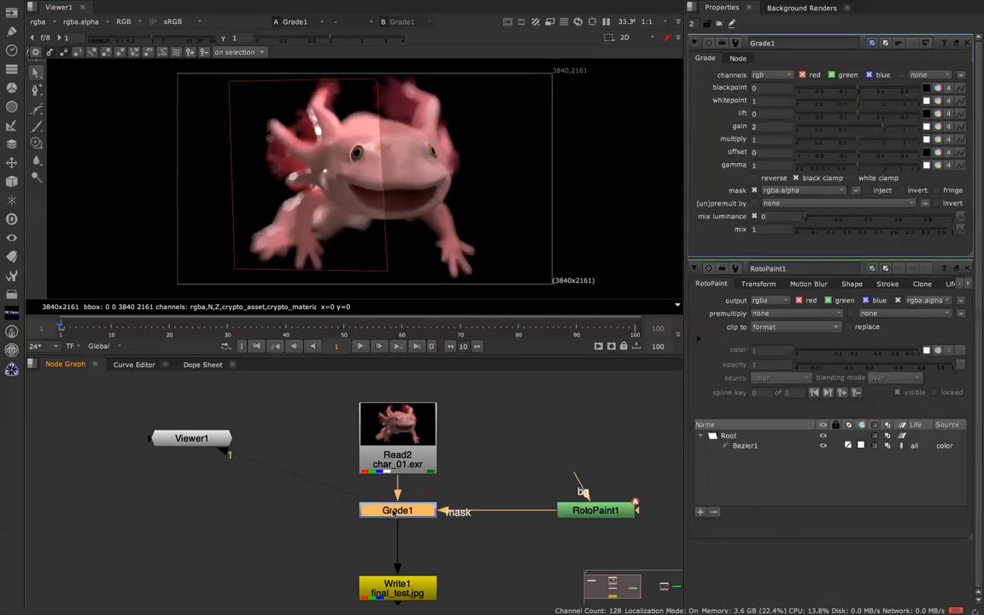
Compare the original Read2 render with the masked Grade1 output in the viewer, opening both nodes' properties.
double_click(400, 450)
key(1)
click(401, 513)
double_click(403, 512)
key(1)
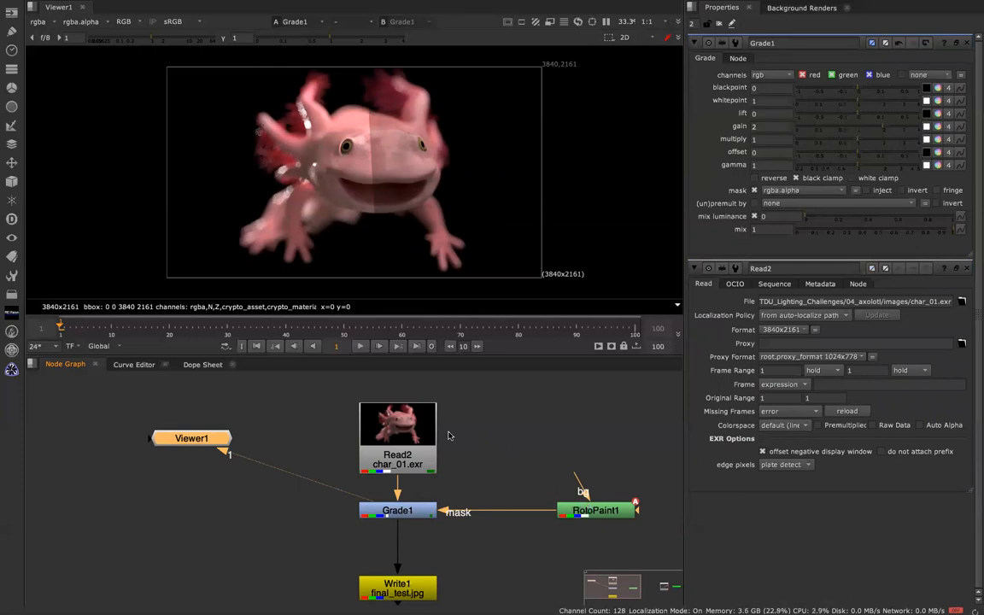
Review the properties of Read2, Grade1 and RotoPaint1 while viewing the Grade1 output.
double_click(416, 437)
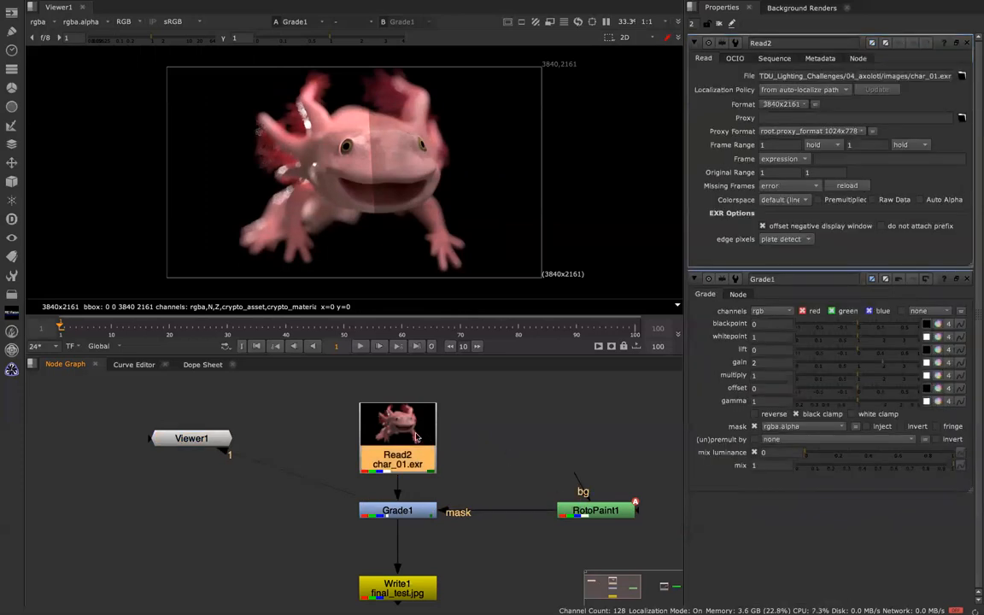
double_click(411, 510)
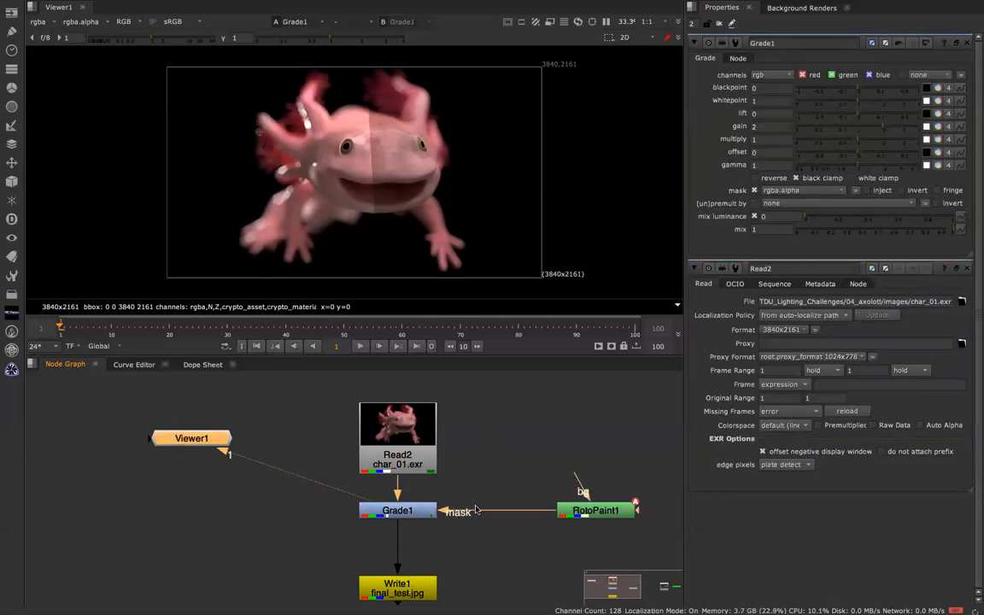
click(364, 399)
click(405, 510)
key(1)
double_click(405, 510)
double_click(587, 512)
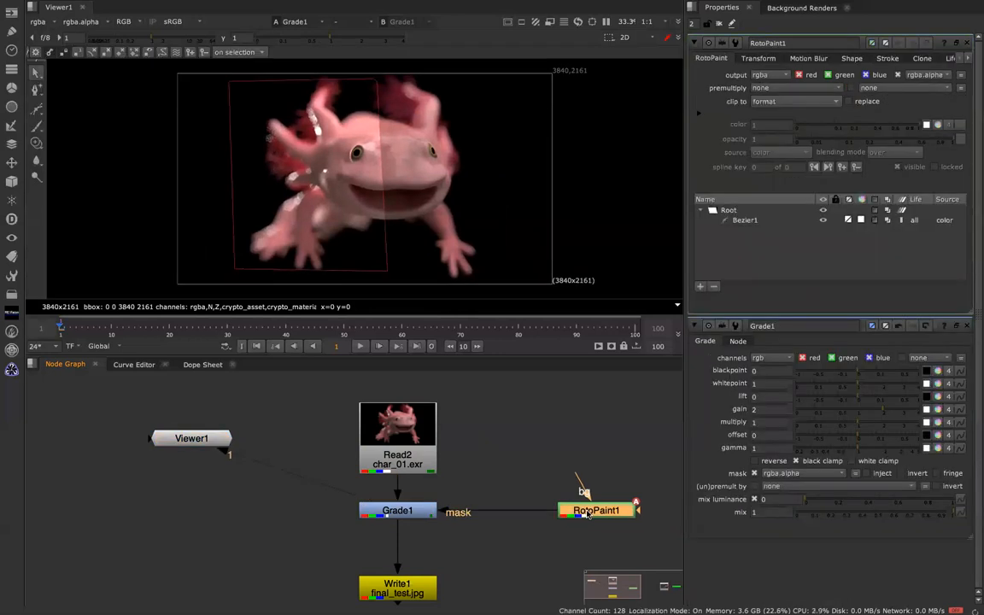
Open the properties of the Read1 node with boy_snail_BOY.exr and show it in the viewer.
middle_drag(586, 514, 357, 462)
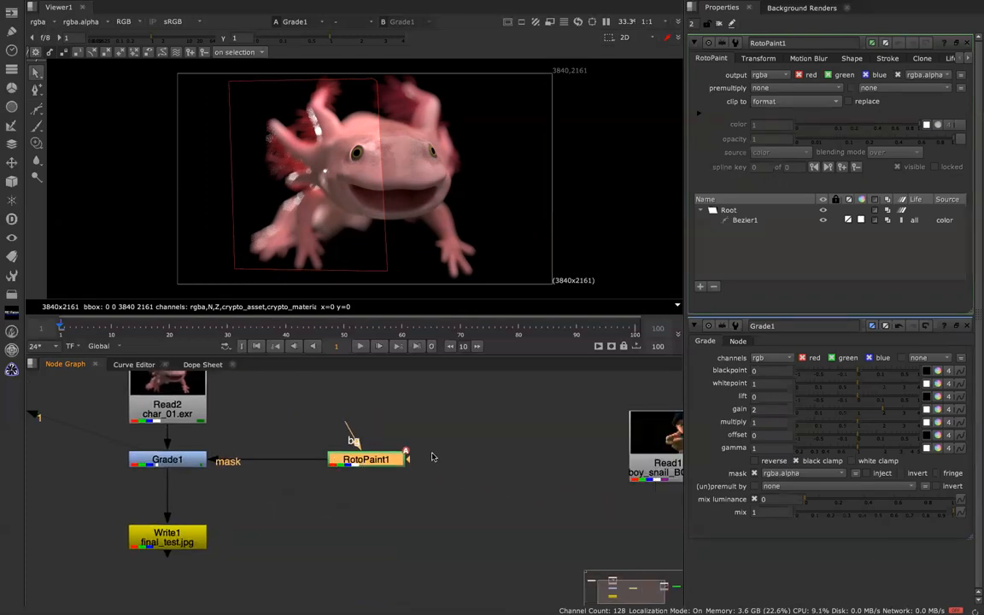
scroll(434, 459, down, 6)
middle_drag(490, 452, 402, 453)
scroll(397, 452, up, 6)
double_click(411, 458)
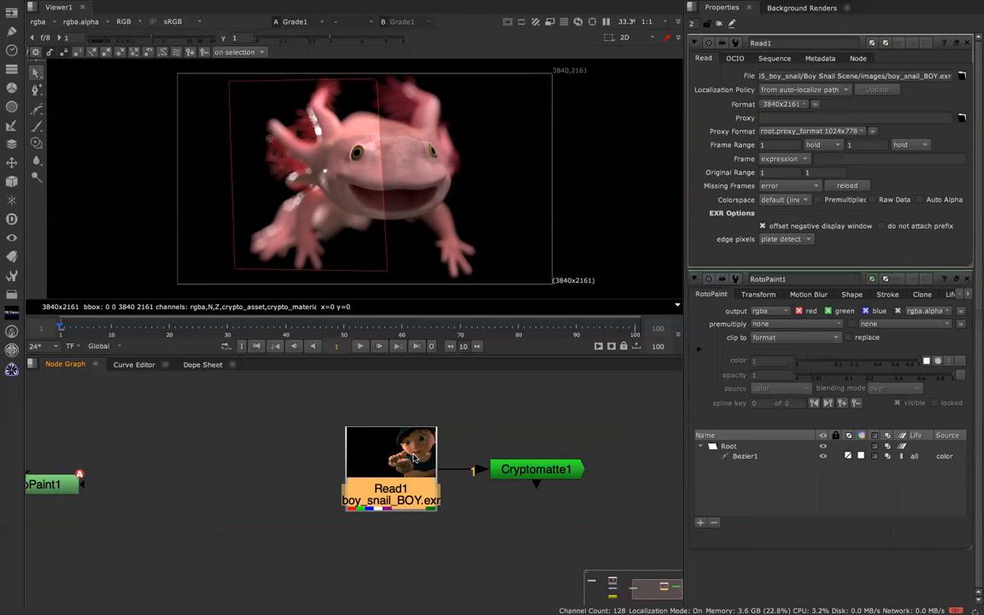
key(1)
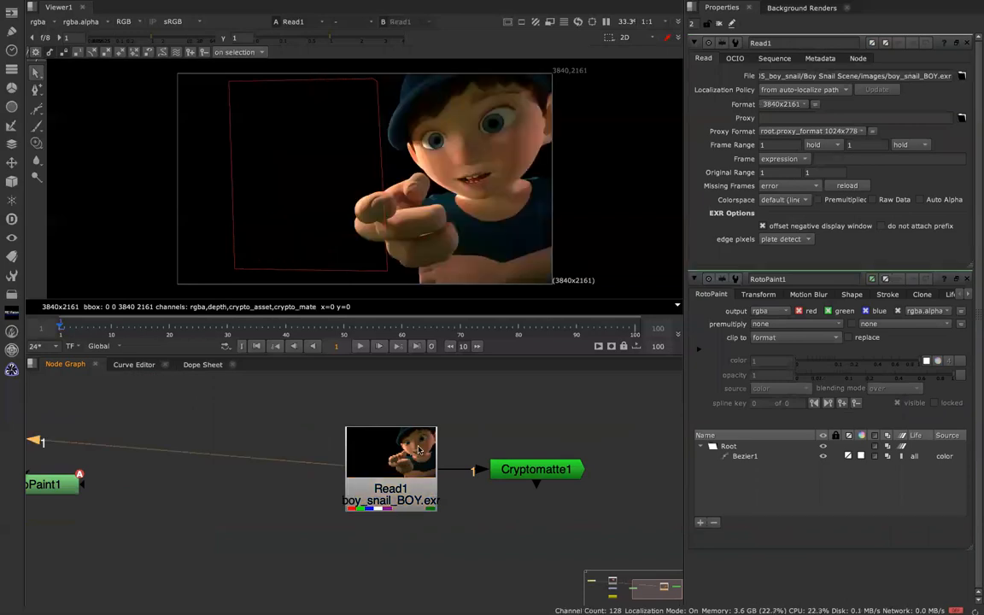
click(416, 460)
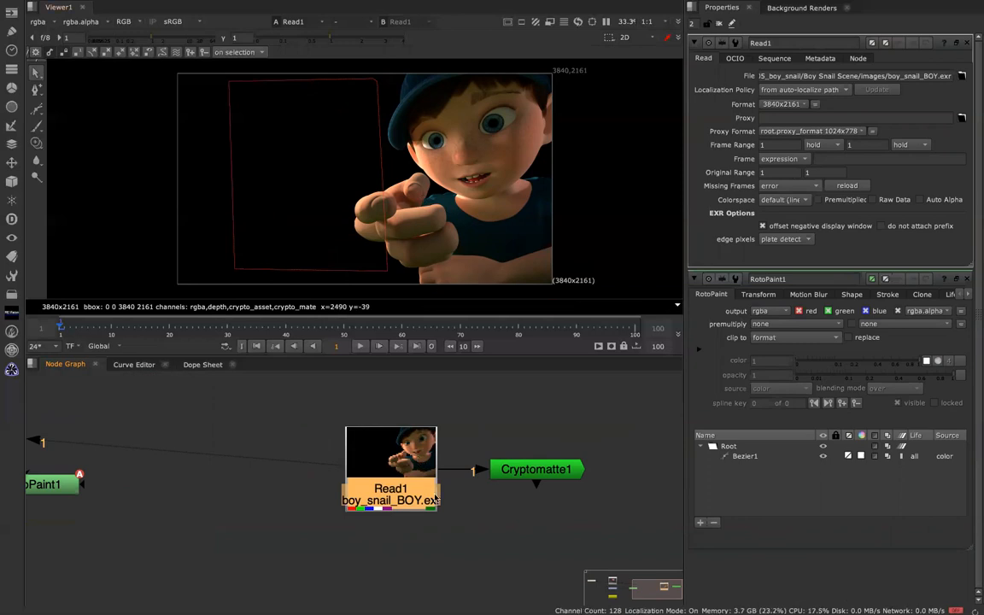
Compare Read1's colour image with its alpha channel, finishing on the alpha.
key(a)
key(a)
key(a)
key(a)
key(a)
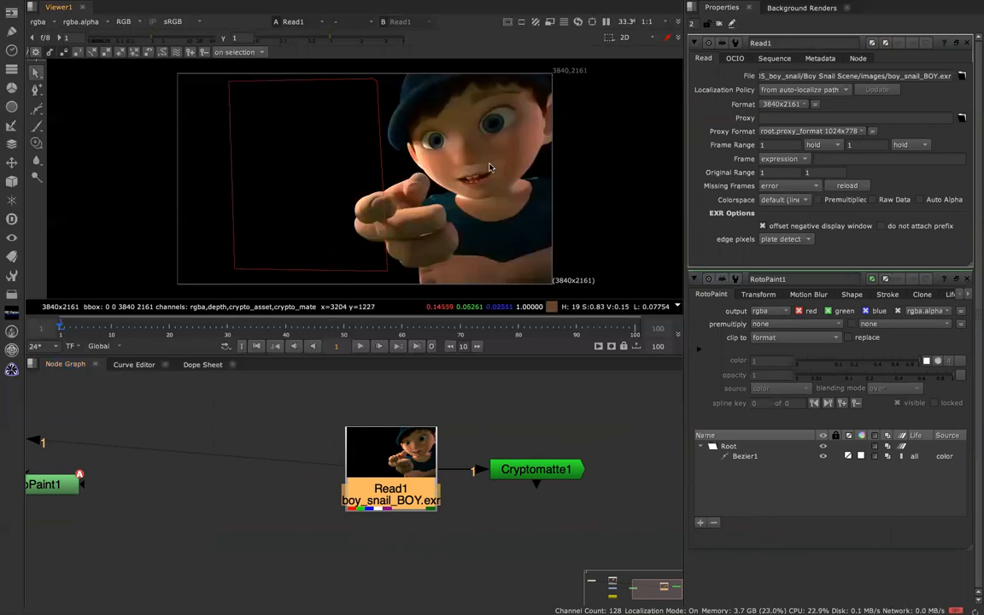
key(a)
key(a)
key(a)
key(a)
key(a)
key(a)
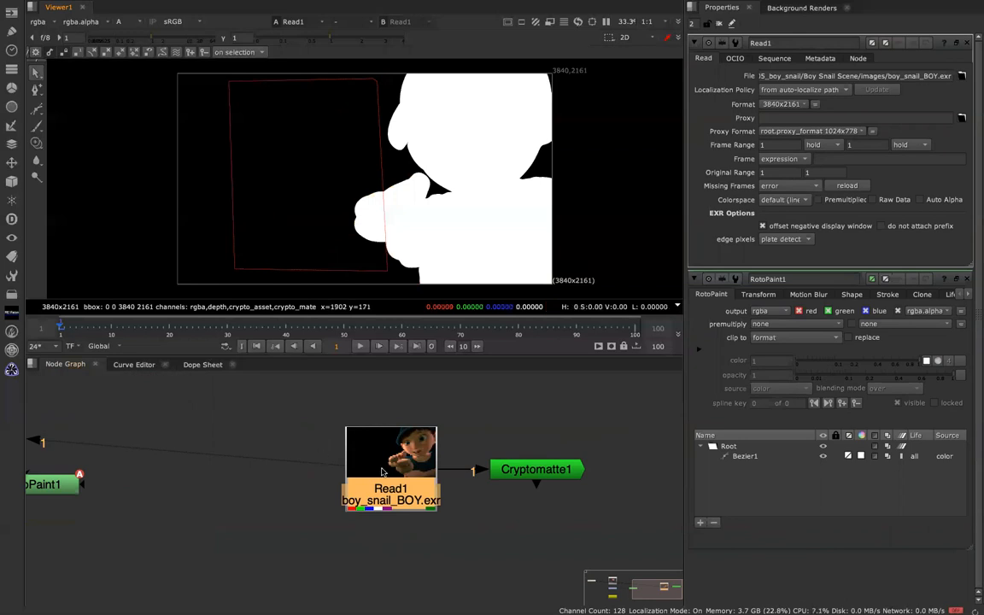
Open the properties of the Cryptomatte1 node and bring Read1's properties back in front.
double_click(553, 468)
click(408, 467)
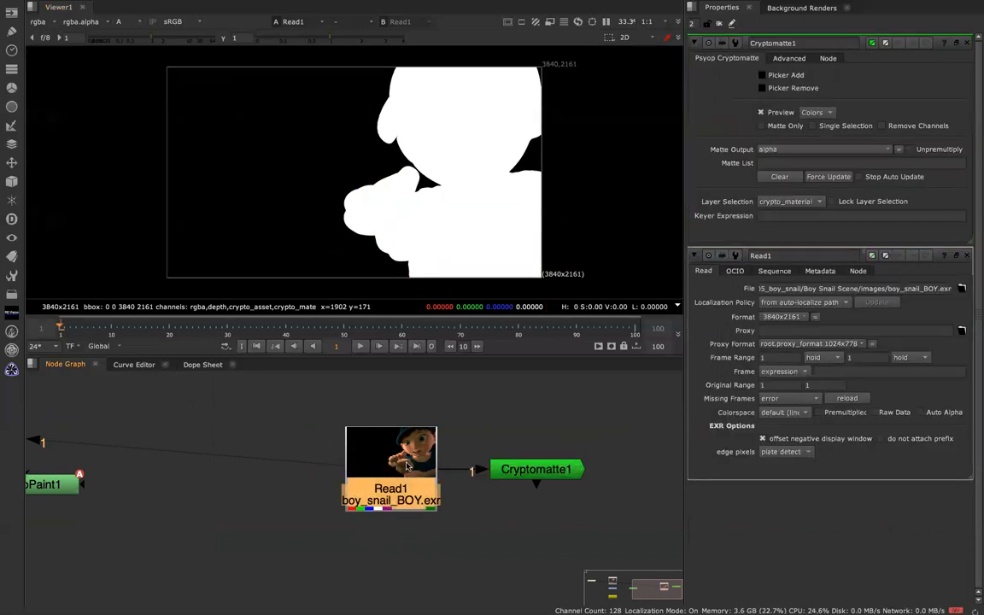
double_click(407, 466)
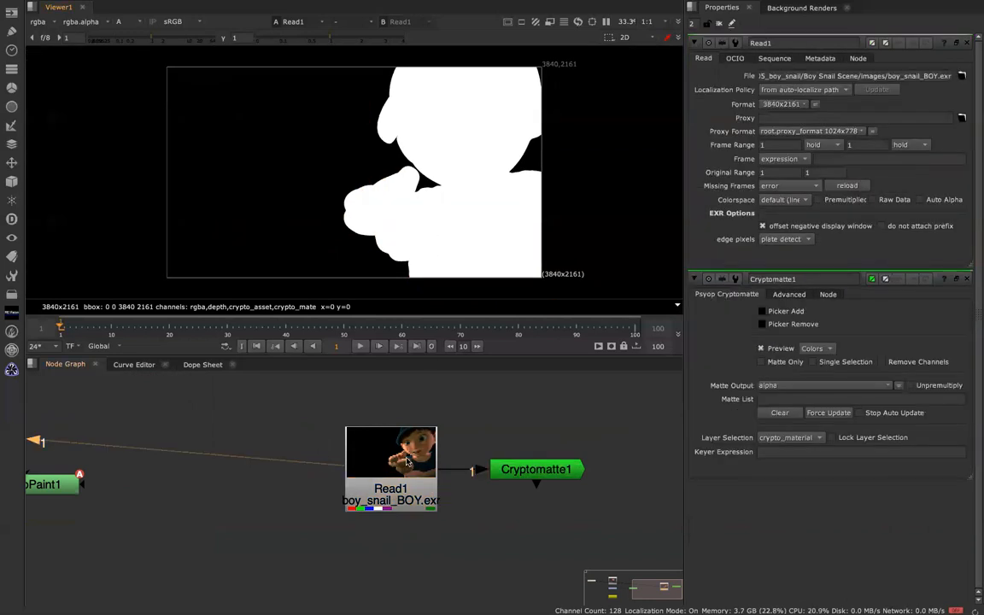
Switch the viewer repeatedly between the boy render's alpha and RGB, finishing on RGB.
key(a)
key(a)
key(a)
key(a)
key(a)
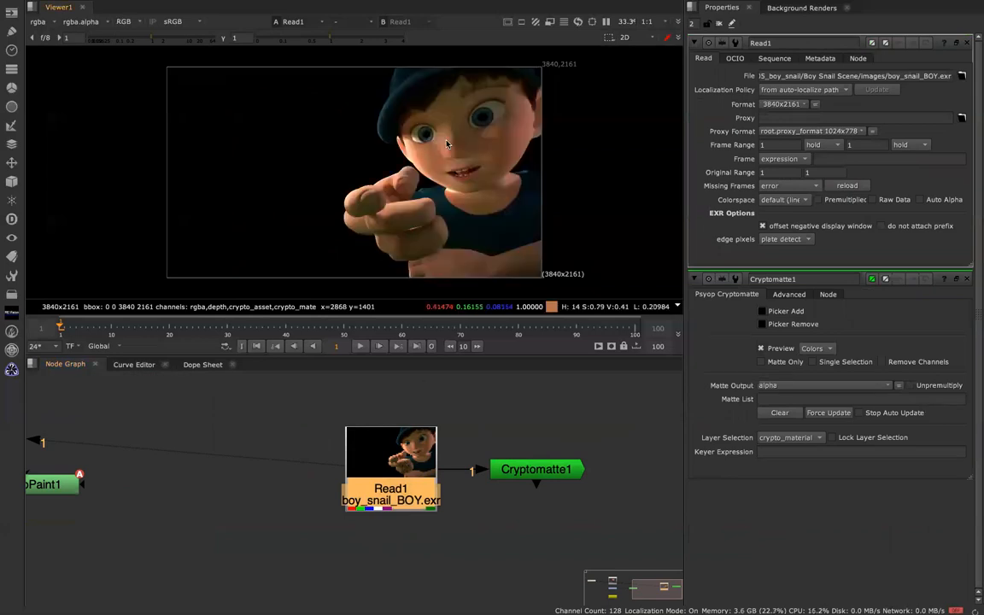
key(a)
key(a)
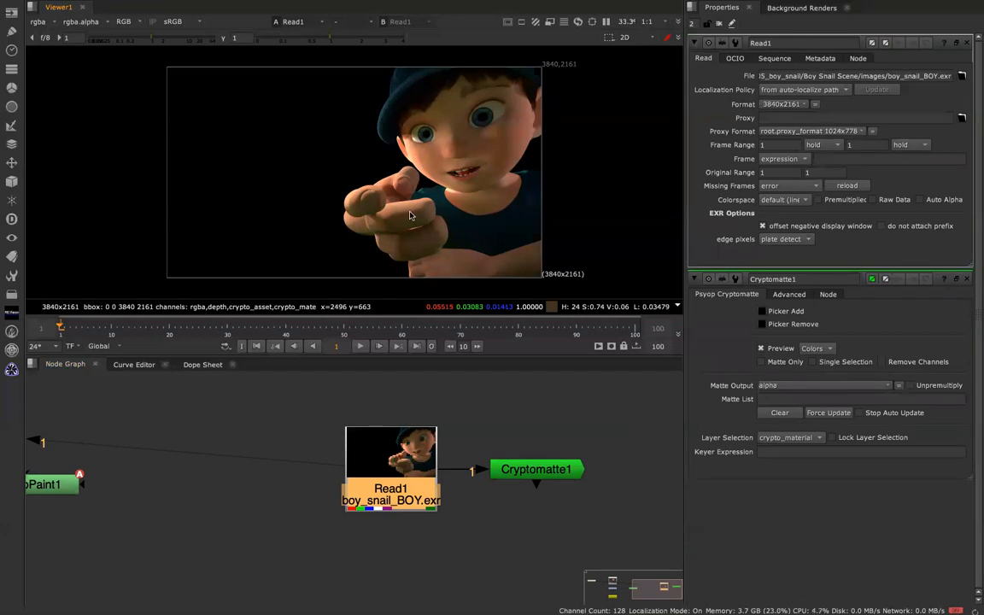
key(a)
key(a)
key(a)
key(a)
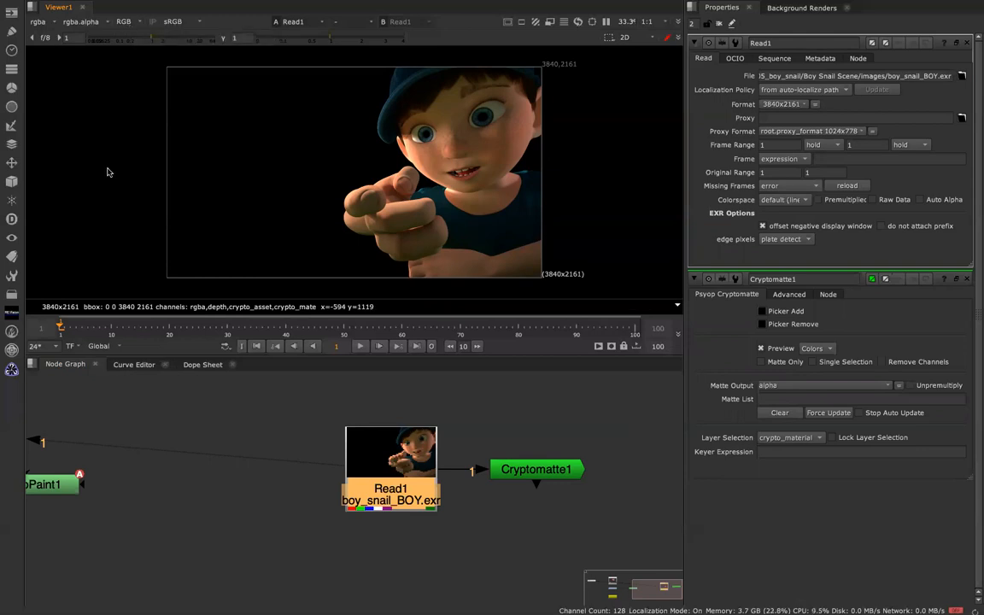
Set the viewer's alpha channel source to rgba.red.
click(124, 23)
click(128, 30)
click(83, 22)
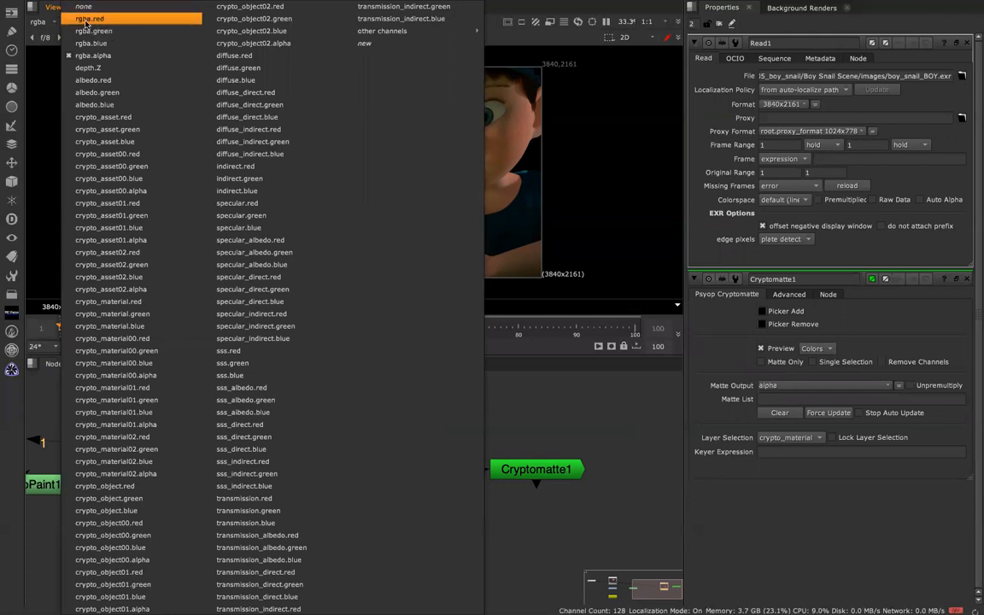
click(85, 20)
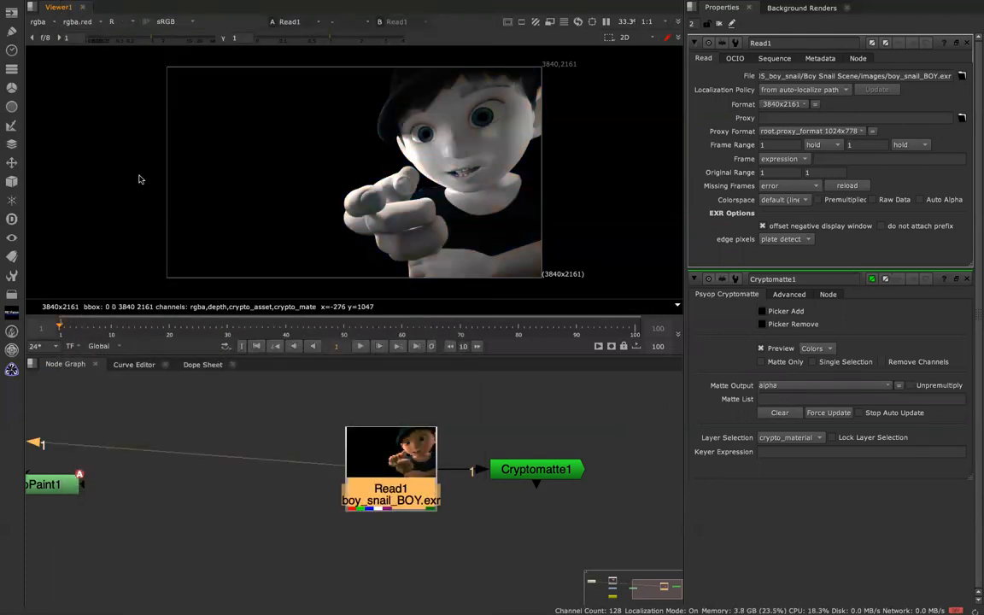
Display the green, blue and alpha channels of Read1 one after another in the viewer.
click(119, 21)
click(128, 56)
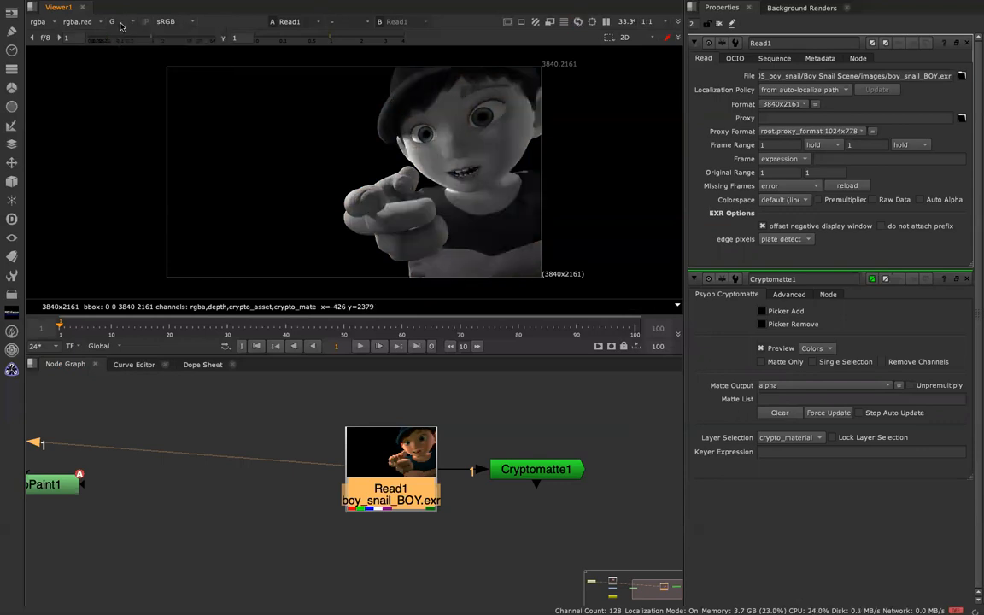
click(112, 21)
click(129, 69)
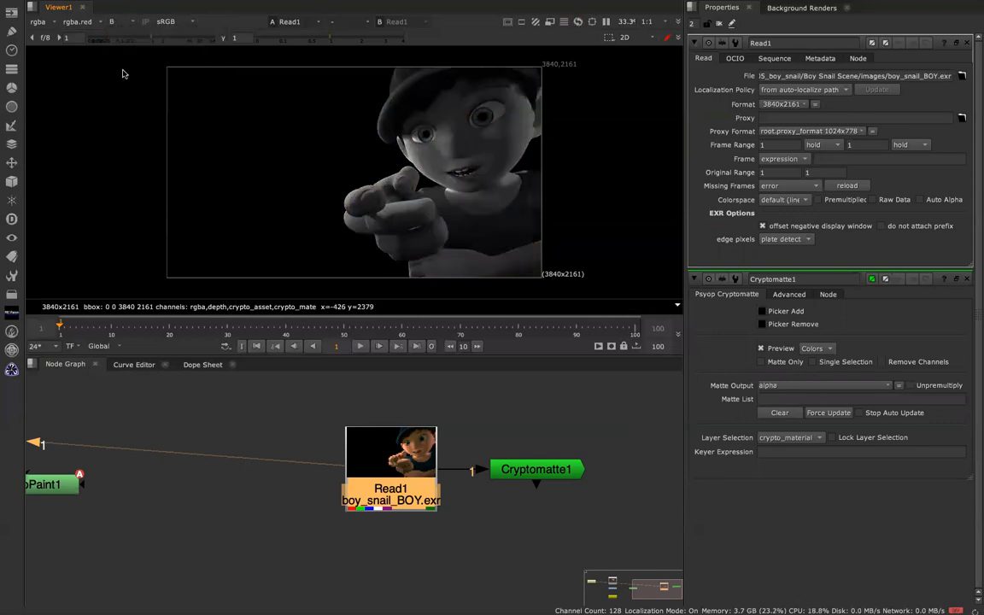
click(115, 22)
click(129, 83)
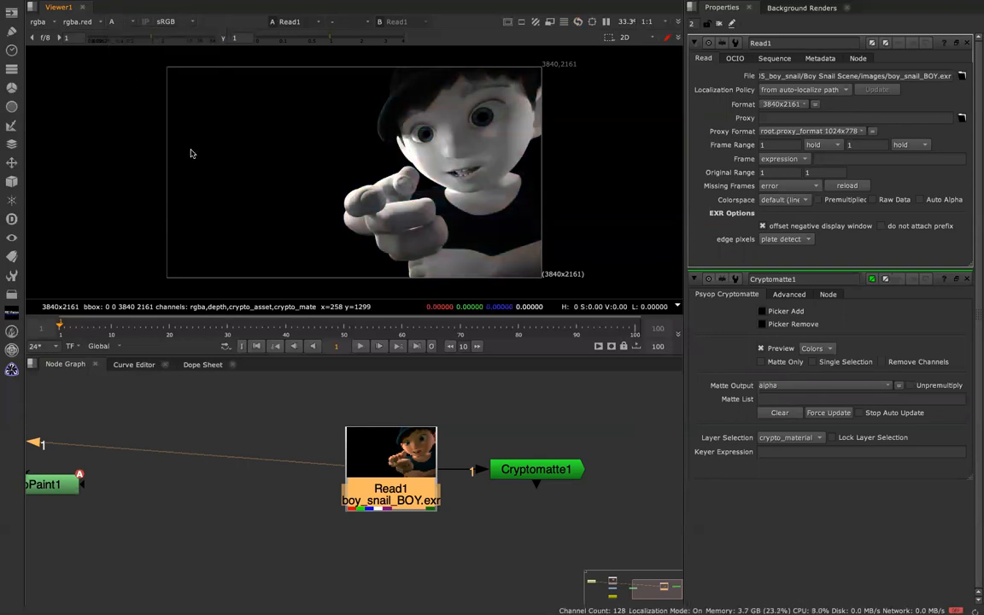
Set the viewer's alpha channel source to none and switch the channel display back to RGB.
click(82, 22)
click(83, 7)
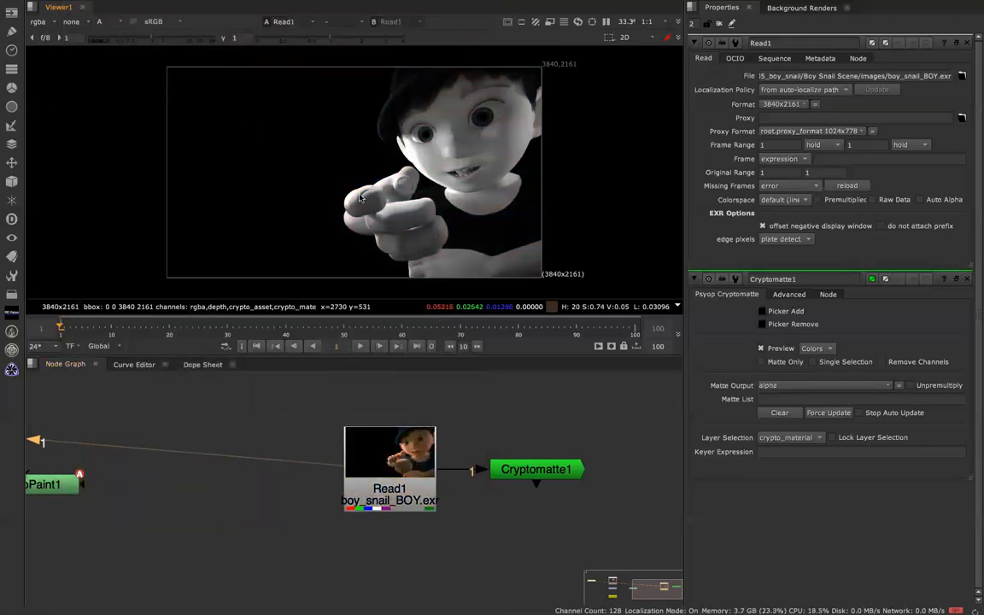
click(414, 491)
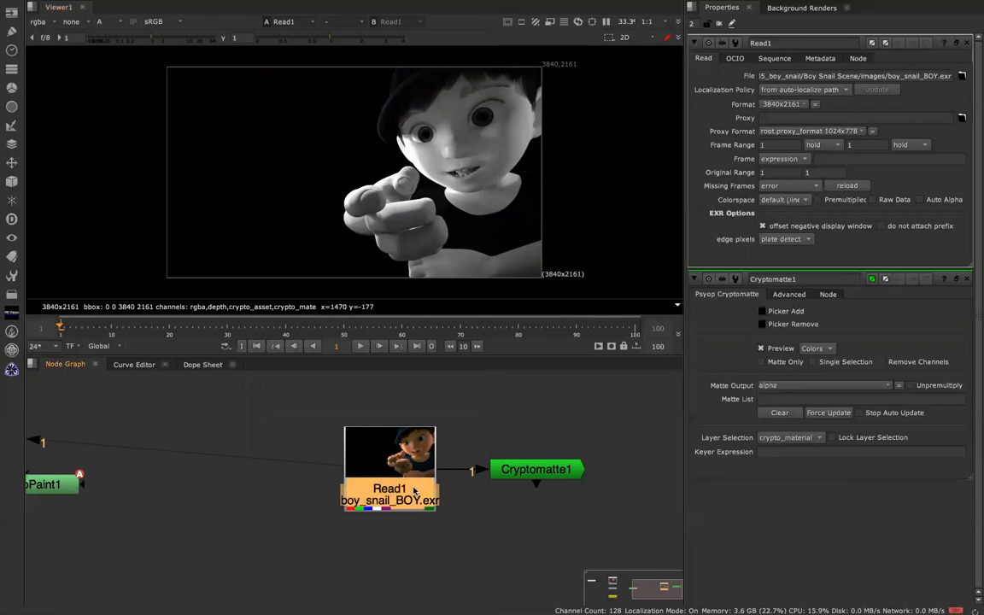
click(96, 21)
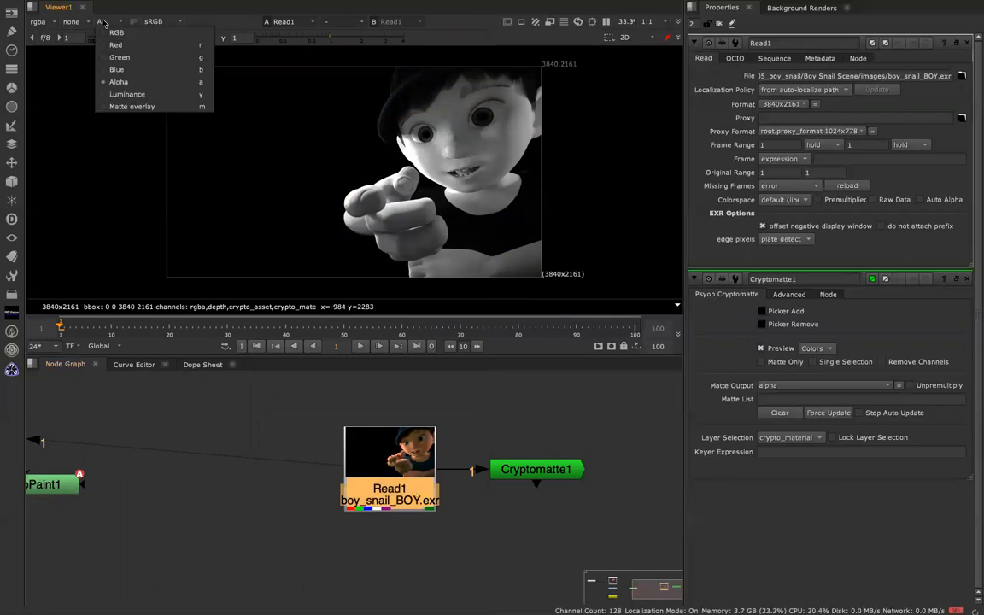
click(108, 34)
Set the viewer's layer to rgb and toggle the alpha display on Read1.
click(51, 22)
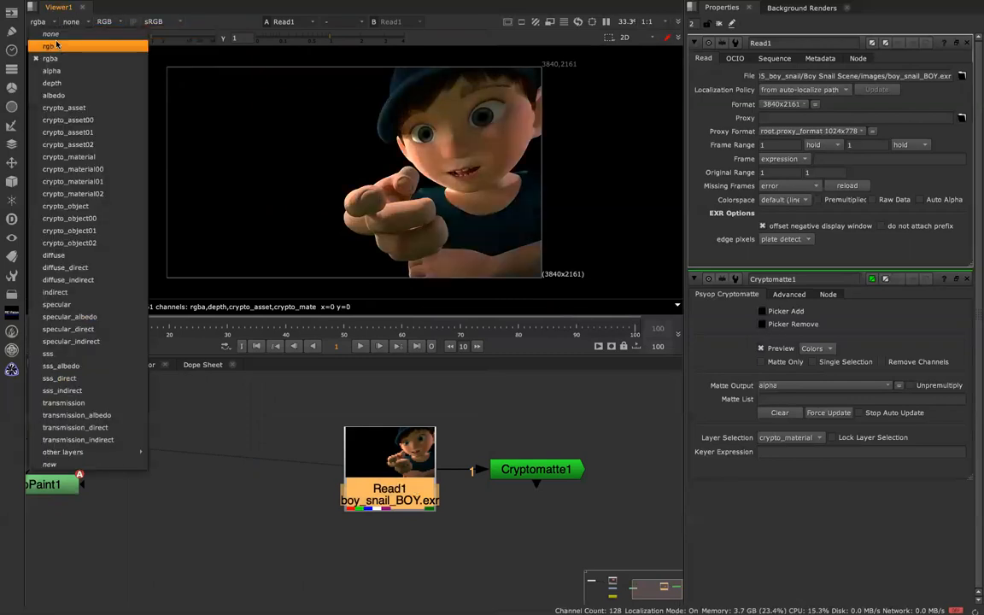
click(56, 43)
key(a)
key(a)
key(a)
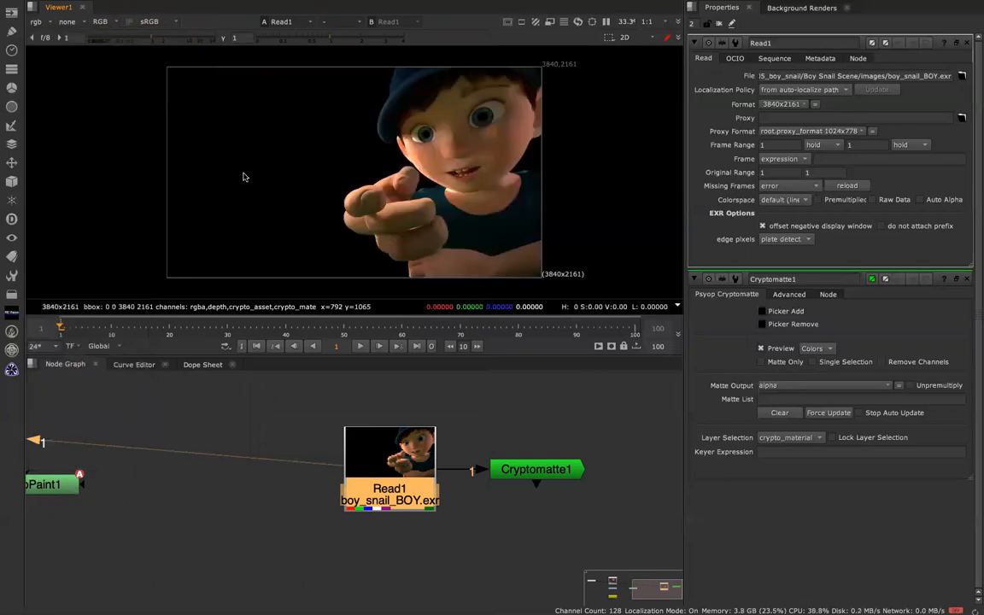
key(a)
Set the viewer's layer back to rgba and compare Read1's alpha with its colour, finishing on the alpha.
click(38, 21)
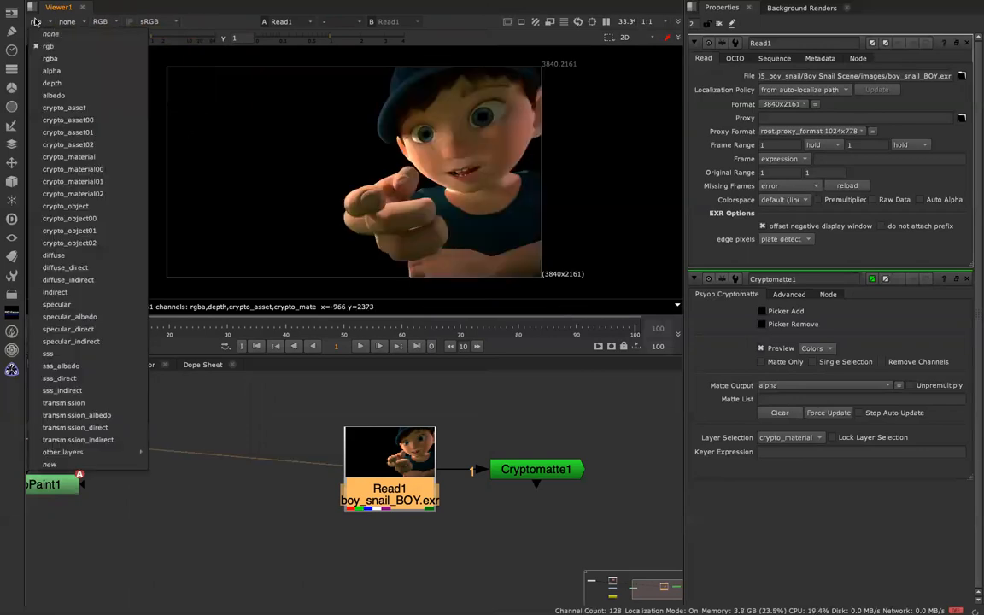
click(49, 59)
key(a)
key(a)
key(a)
key(a)
key(a)
key(a)
key(a)
key(a)
key(a)
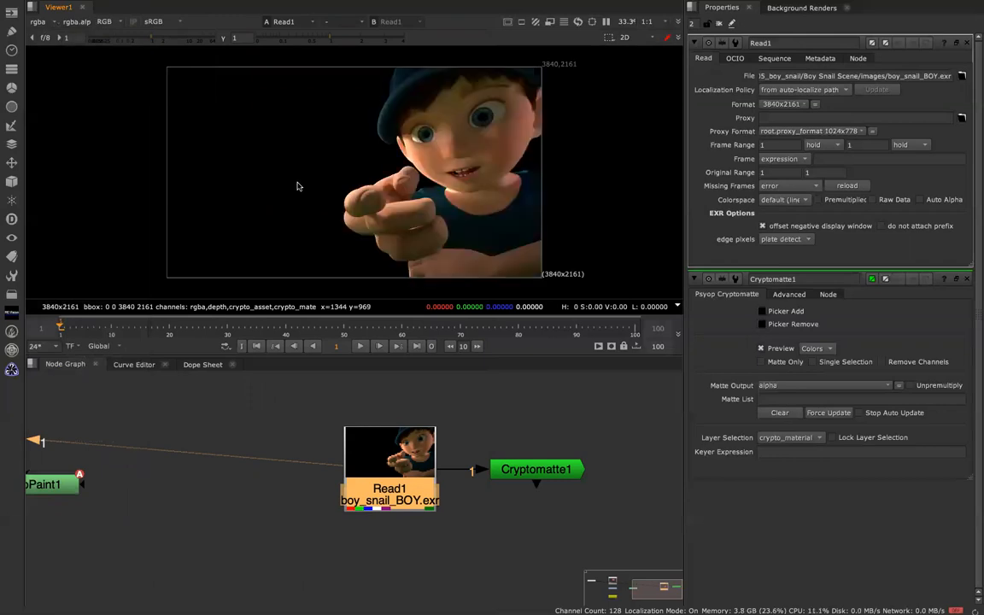
key(a)
key(a)
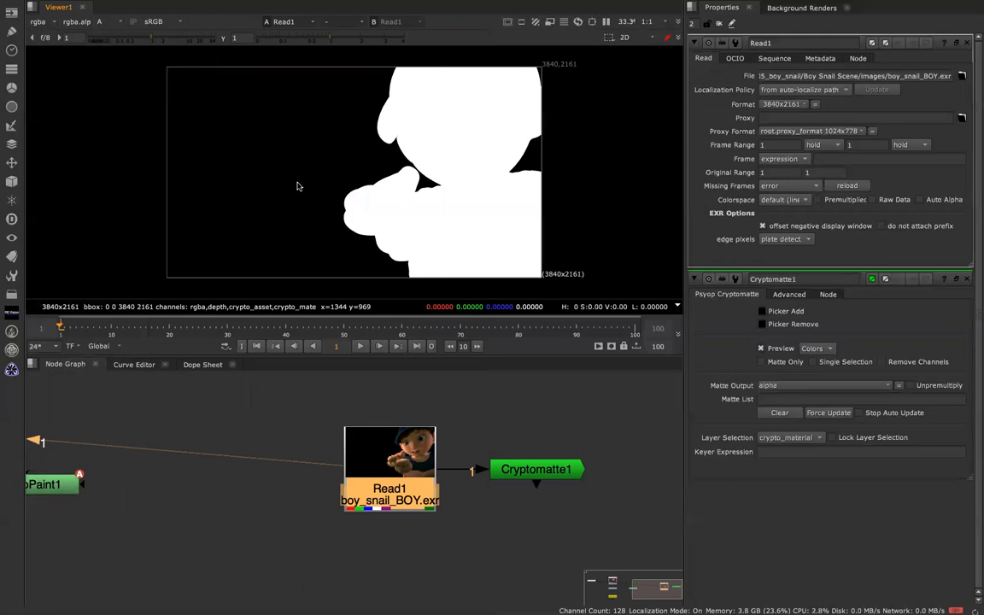
key(a)
key(a)
key(a)
key(a)
key(a)
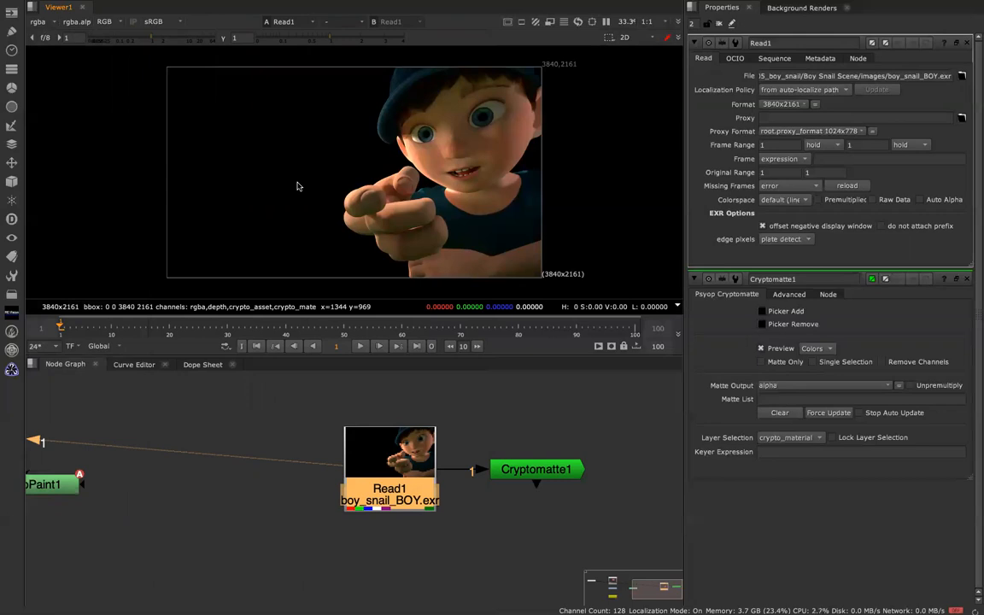
key(a)
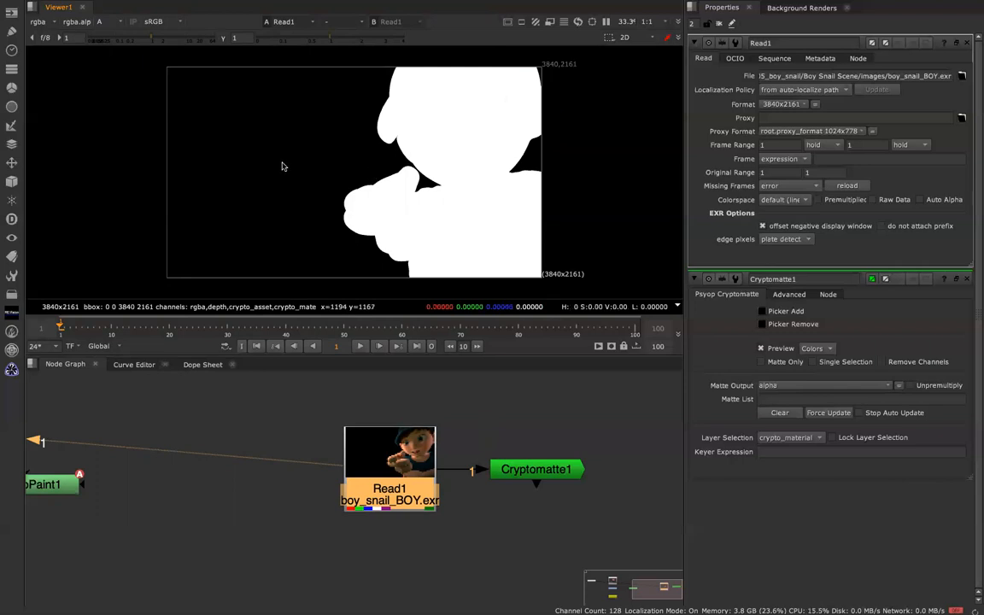
Add a CheckerBoard node beside Read1 and show it in the viewer.
key(Tab)
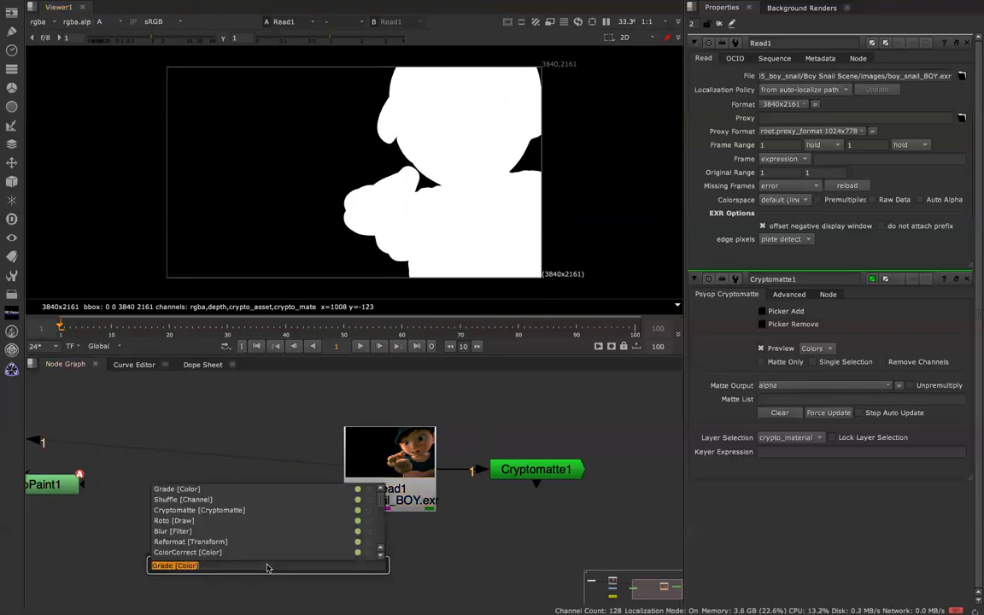
text(check)
key(Down)
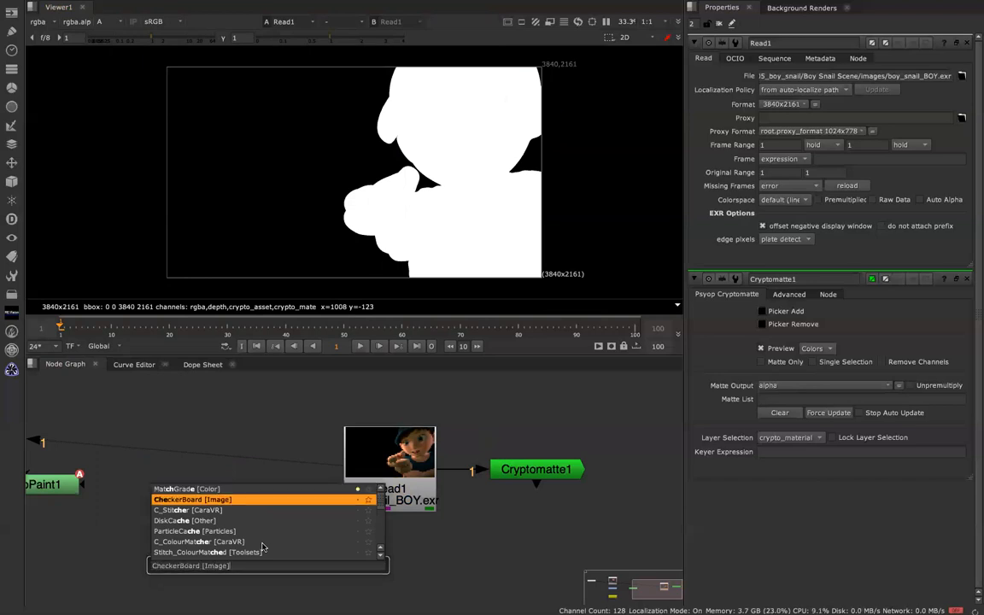
key(Return)
click(216, 524)
key(1)
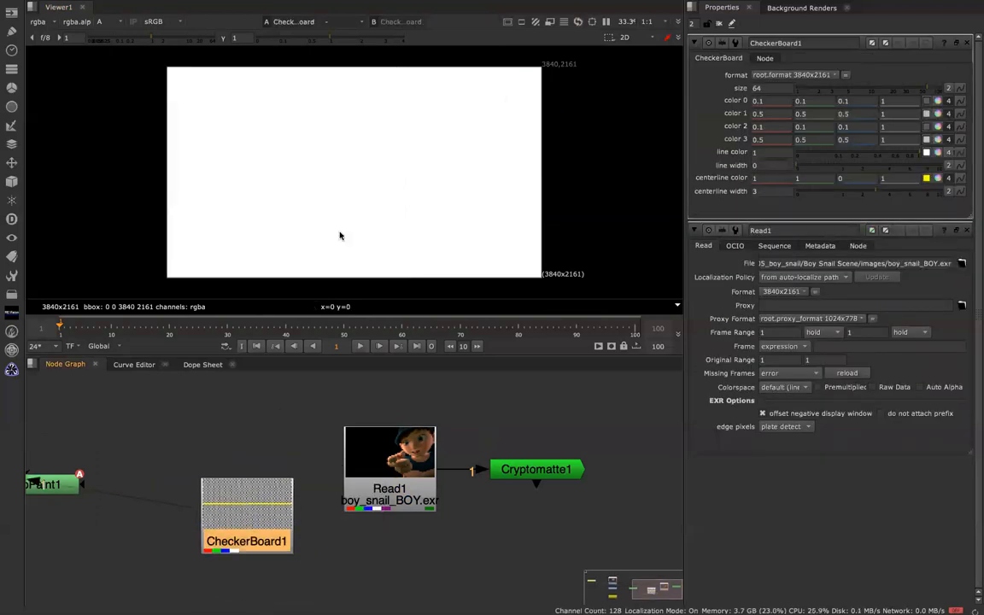
Move Read1 slightly up beside the checkerboard, show it in the viewer and display its alpha.
drag(383, 450, 374, 425)
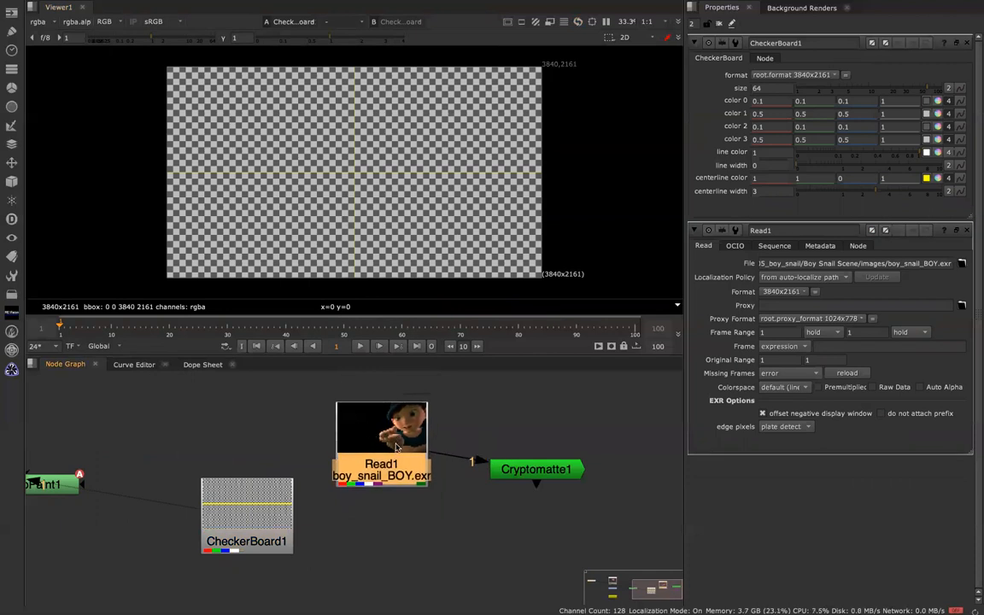
shift+double_click(406, 443)
shift+double_click(244, 516)
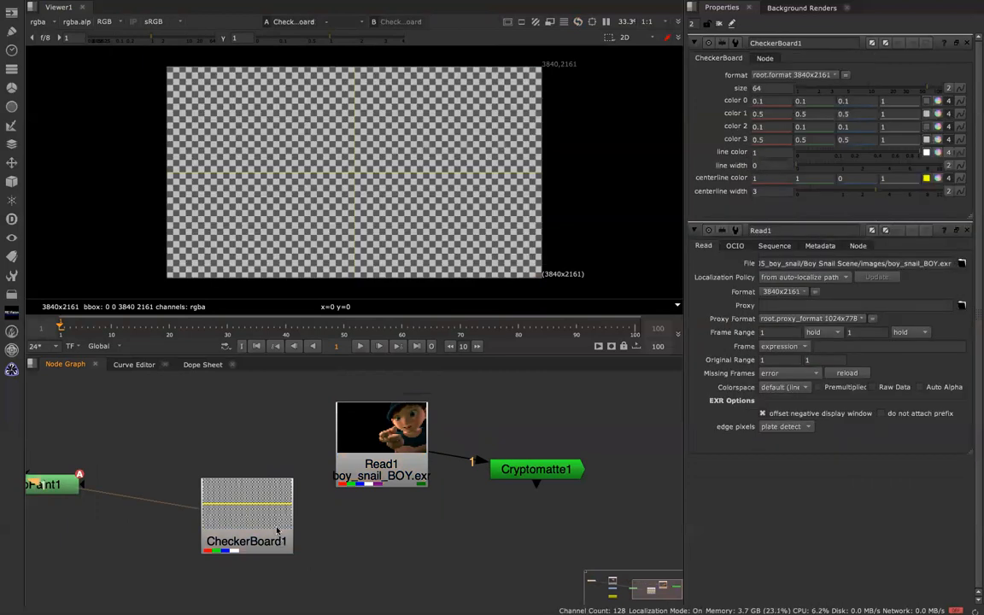
click(388, 476)
double_click(388, 476)
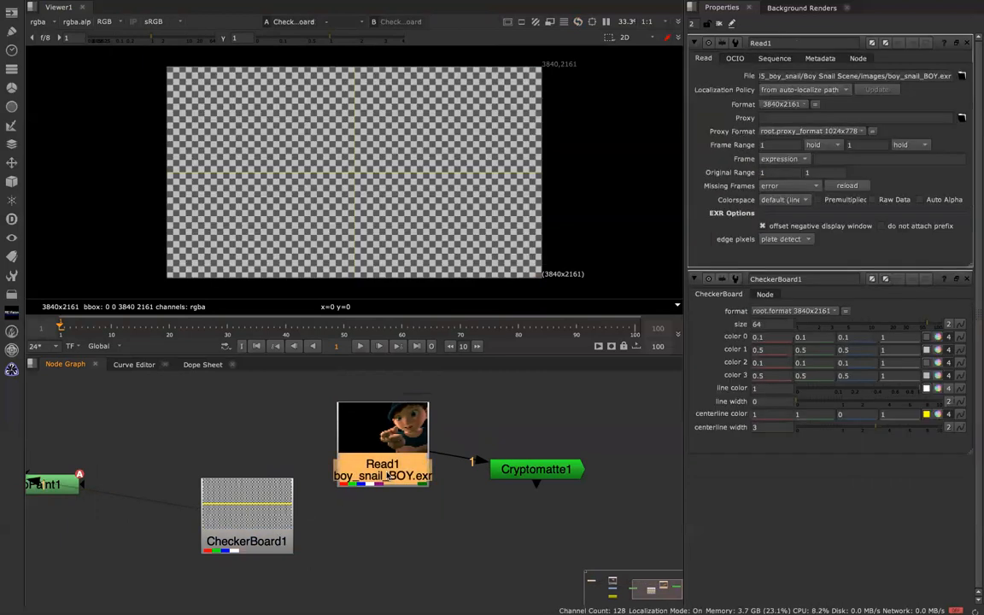
key(1)
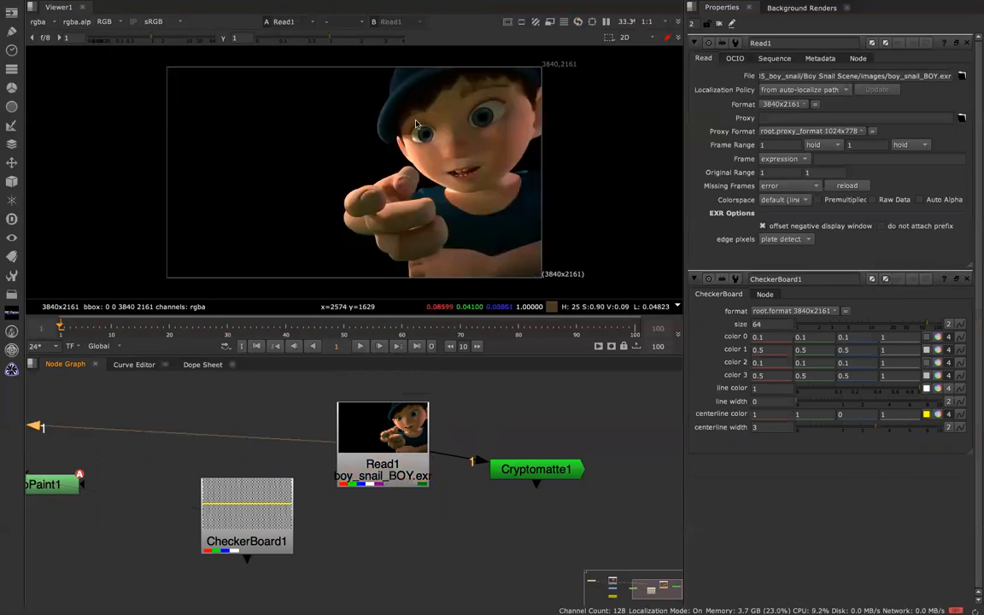
key(a)
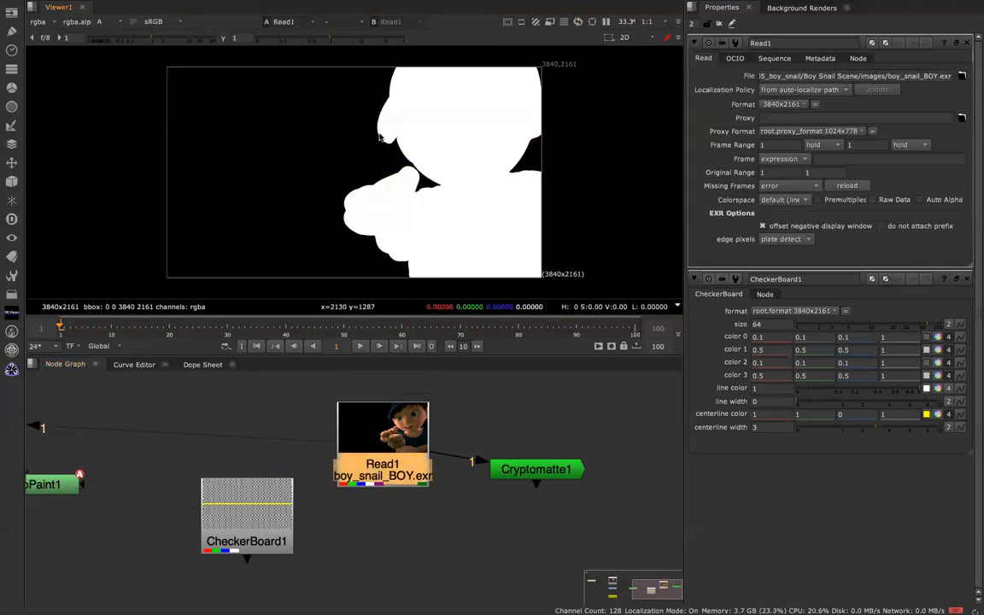
Merge Read1 as input A over CheckerBoard1 as input B, with the Merge node below Read1, and view the composite in RGB.
drag(528, 472, 544, 442)
drag(399, 462, 399, 448)
key(m)
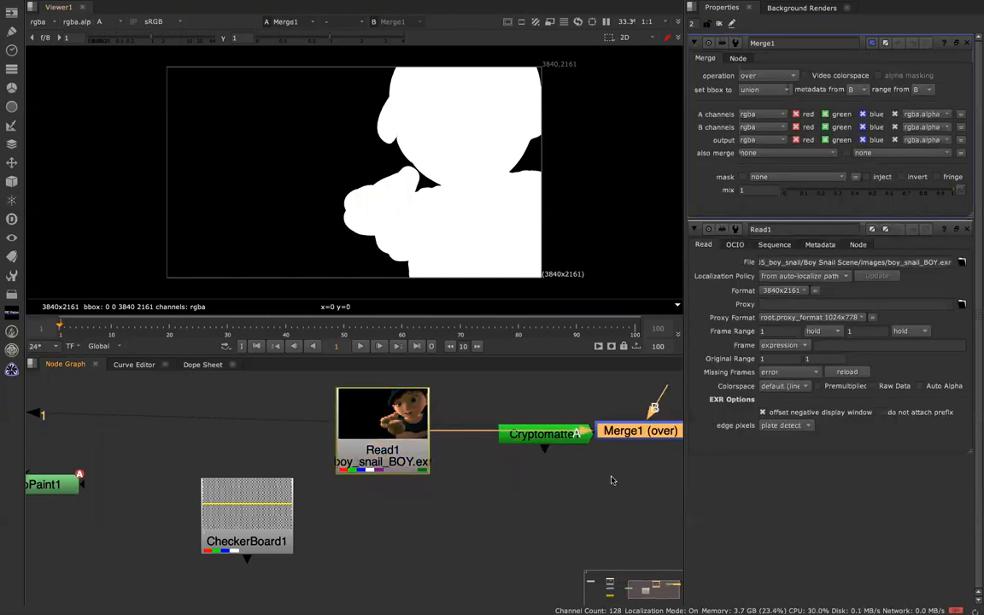
drag(645, 436, 413, 529)
drag(411, 489, 246, 471)
drag(369, 527, 369, 518)
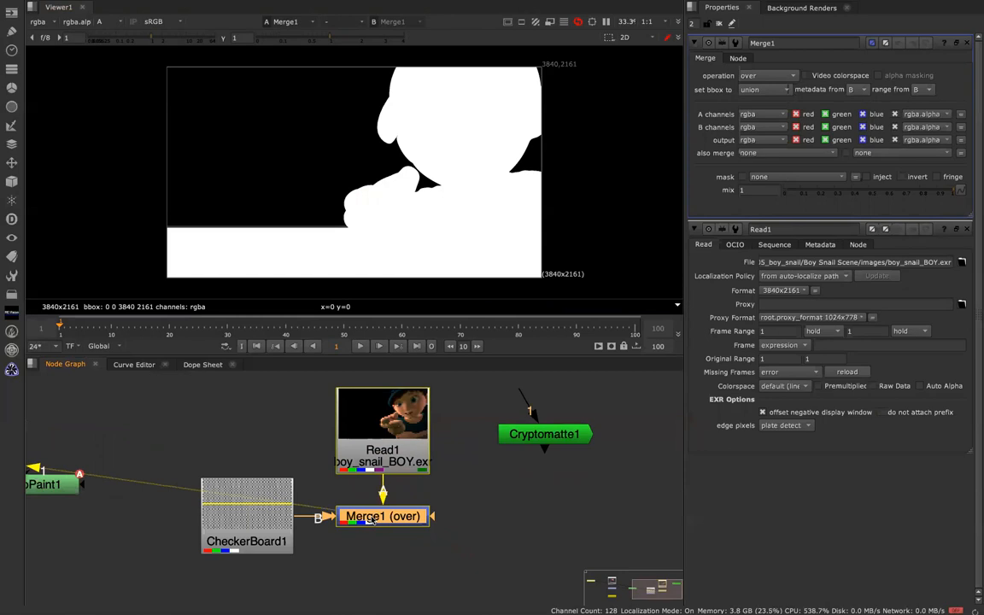
key(a)
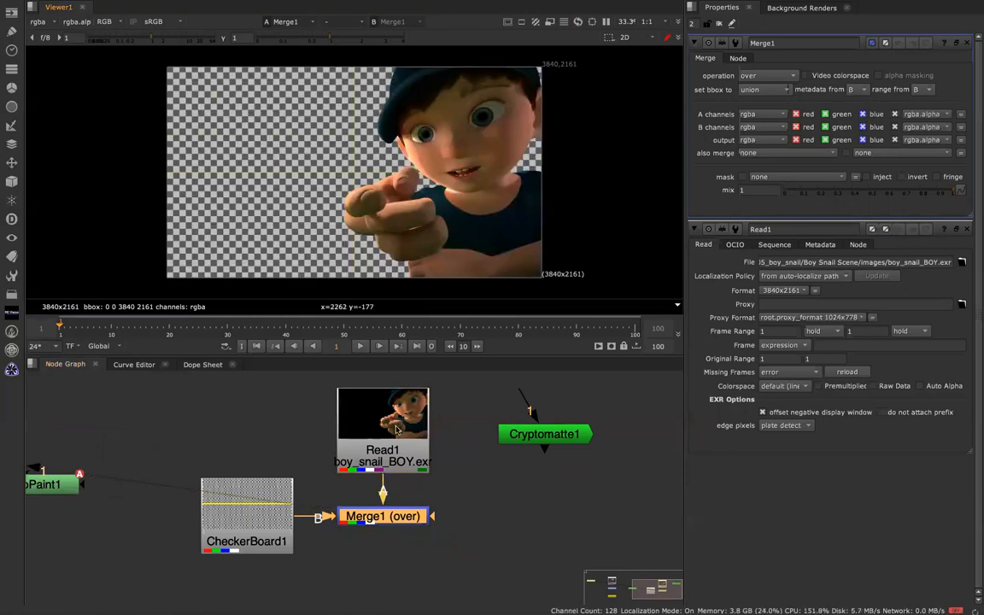
Inspect the properties of Read1, Merge1 and CheckerBoard1 in turn.
click(394, 433)
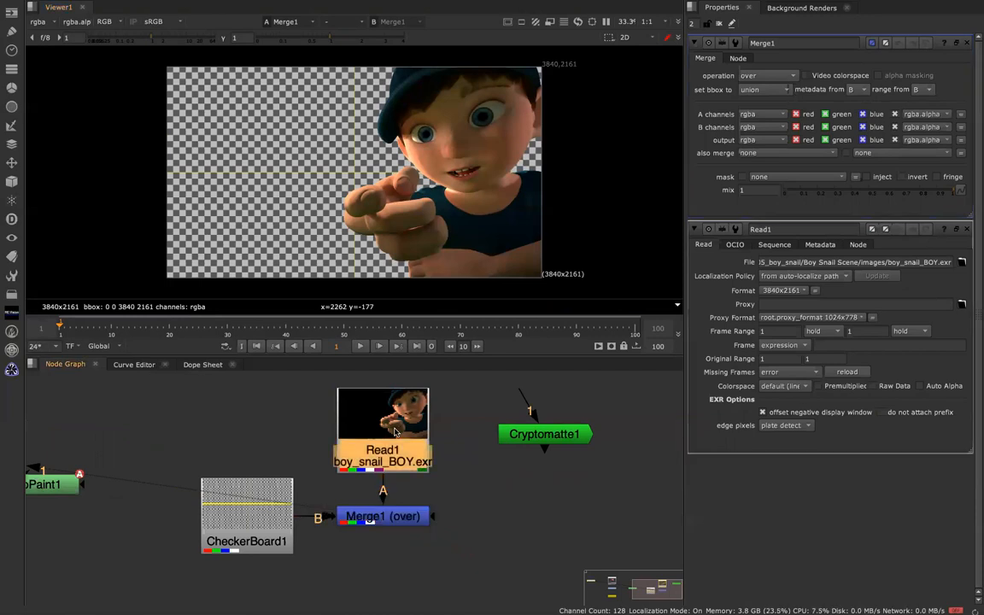
double_click(395, 433)
click(395, 523)
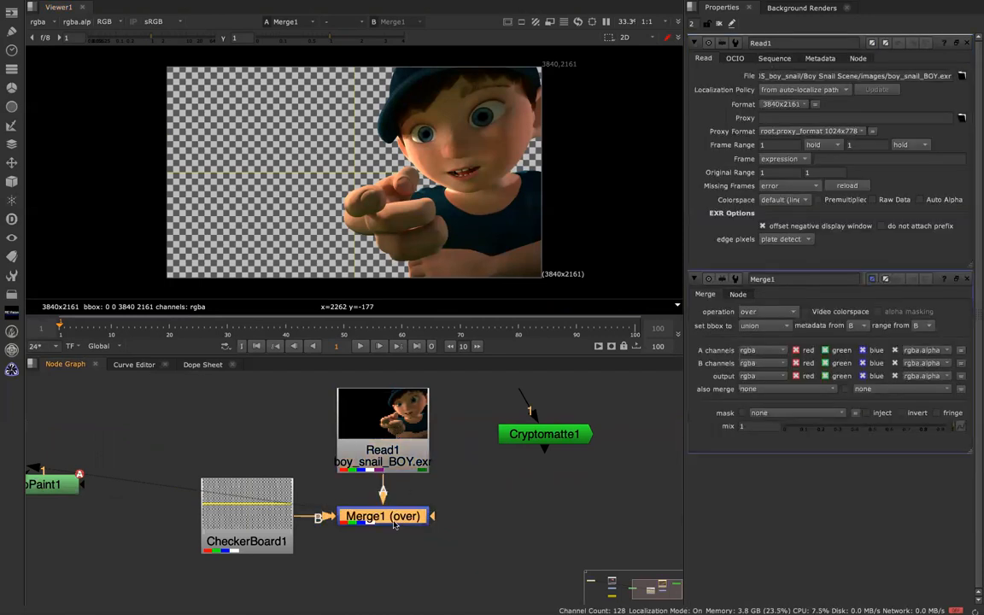
double_click(395, 523)
double_click(247, 528)
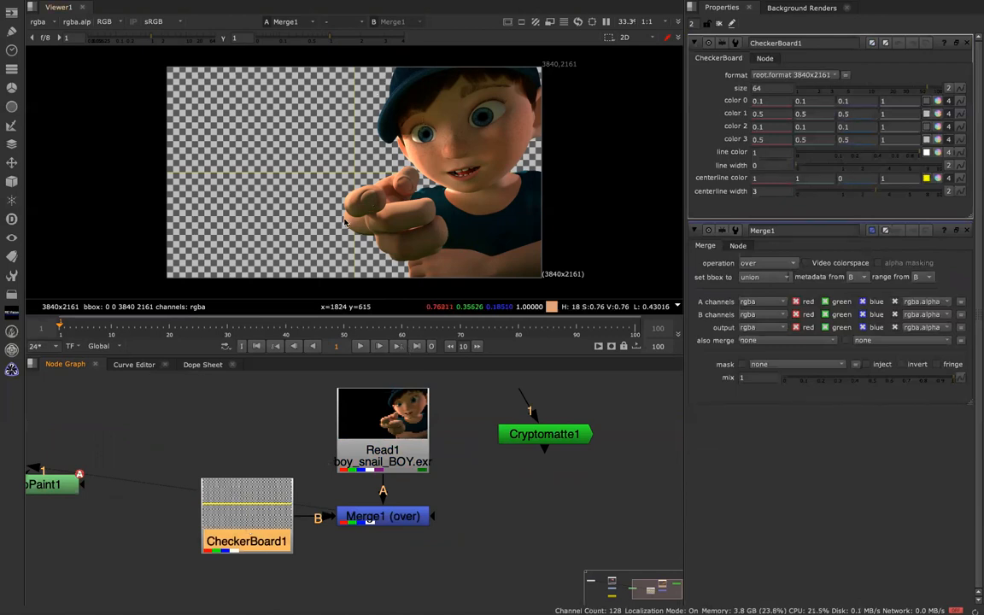
Compare Read1's colour and alpha in the viewer with the merged composite.
double_click(384, 423)
key(1)
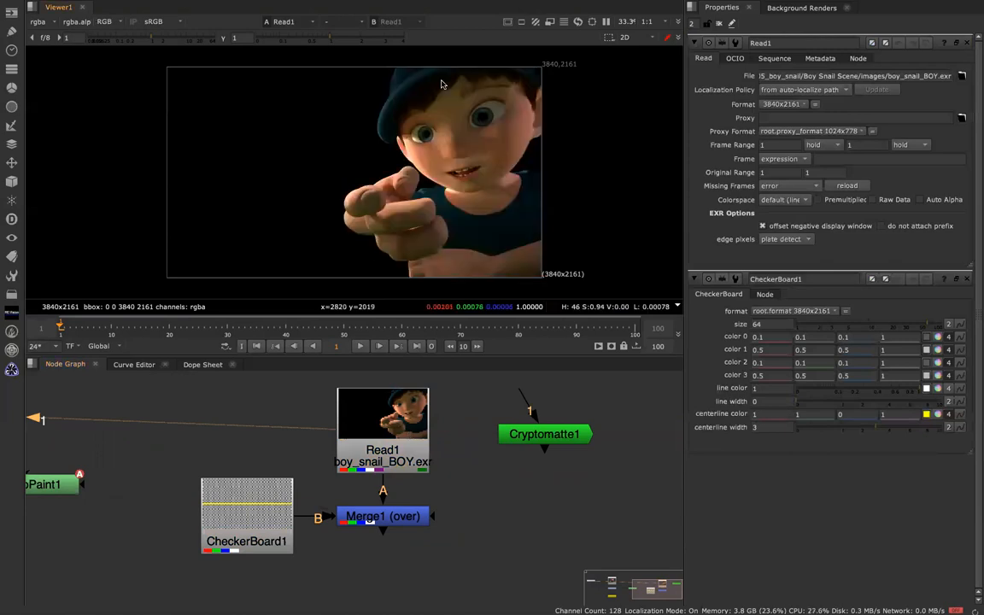
key(a)
key(a)
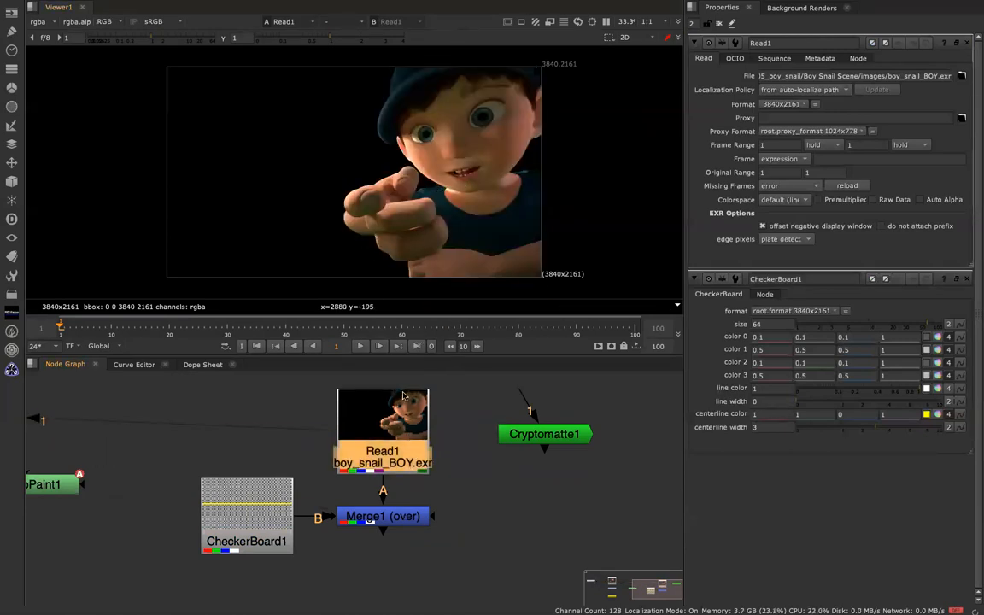
click(410, 513)
key(1)
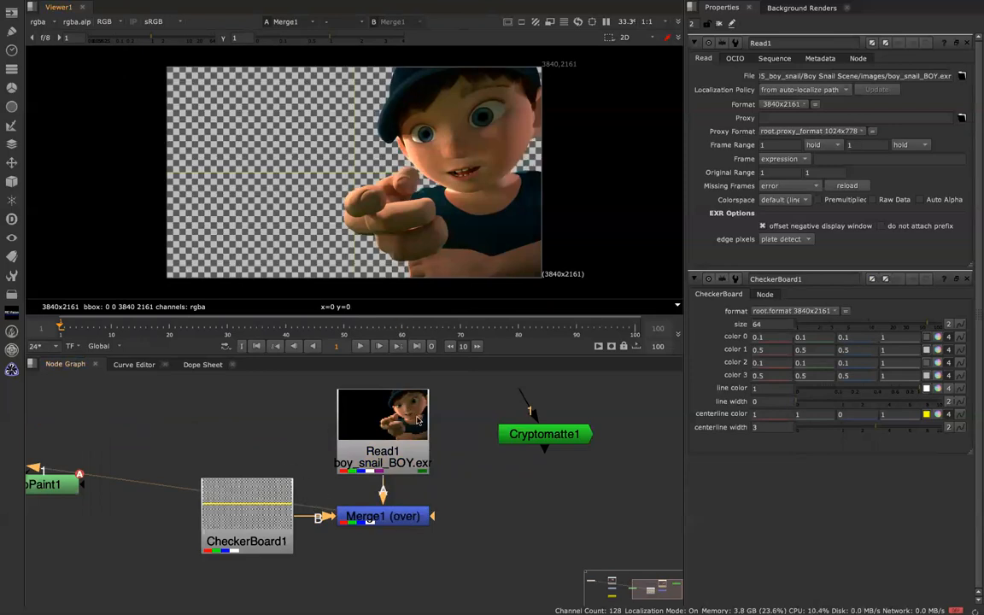
Swap Merge1's A and B inputs, swap them back, and open the node's properties.
click(383, 519)
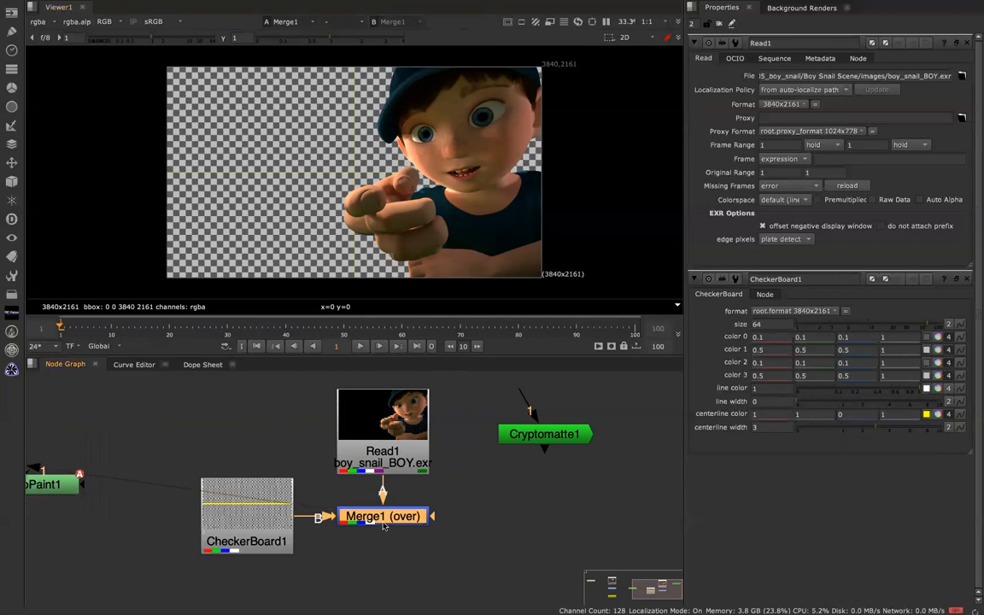
key(shift+x)
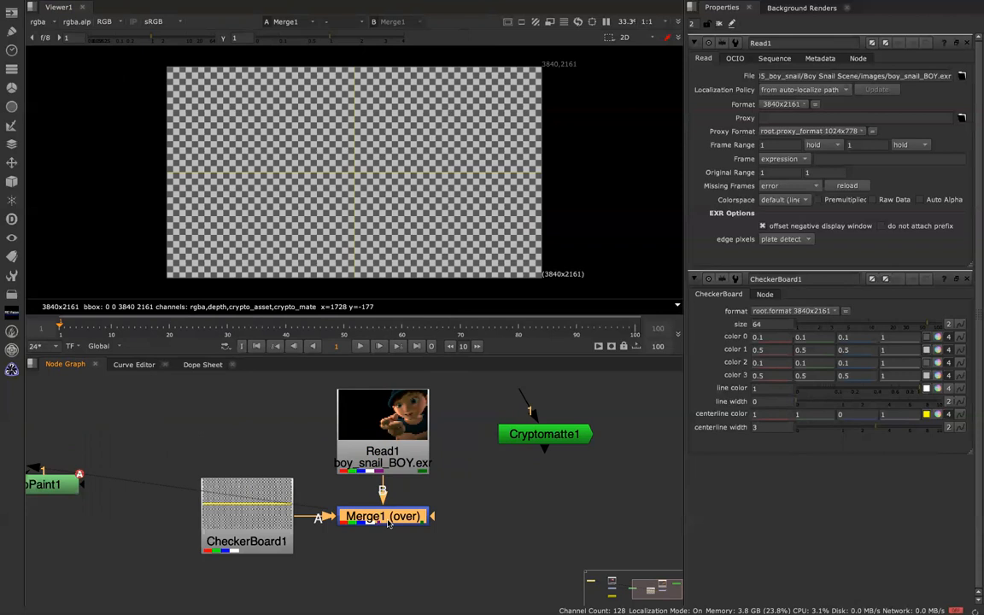
key(shift+x)
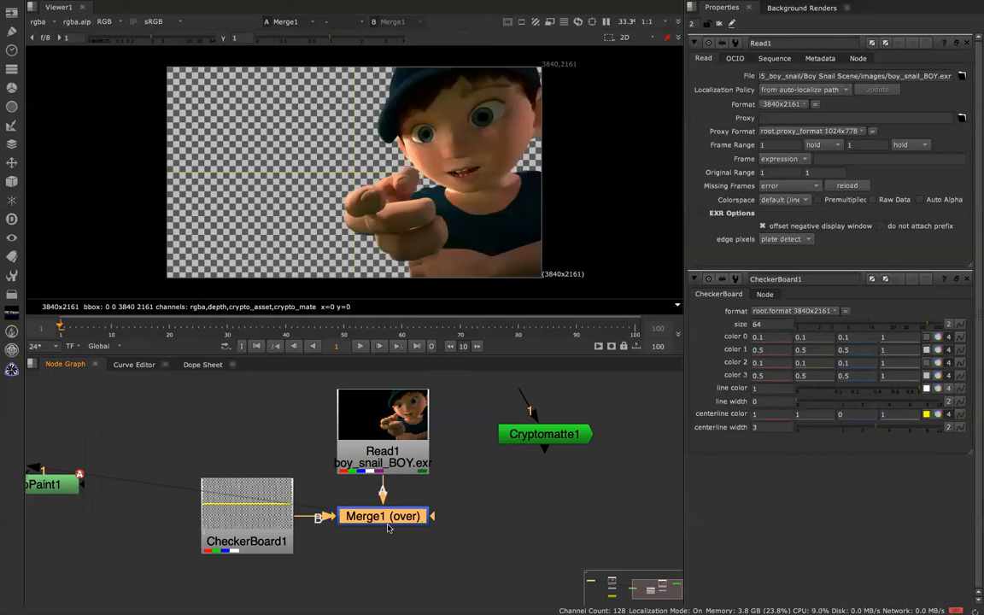
double_click(389, 525)
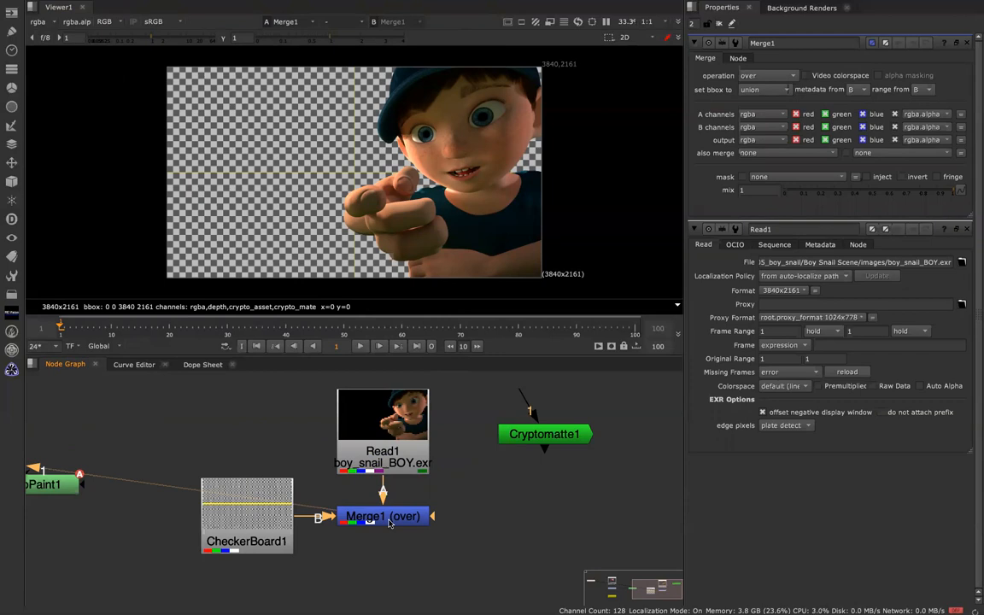
Delete the Merge1 and CheckerBoard1 nodes and show Read1 in the viewer.
click(388, 523)
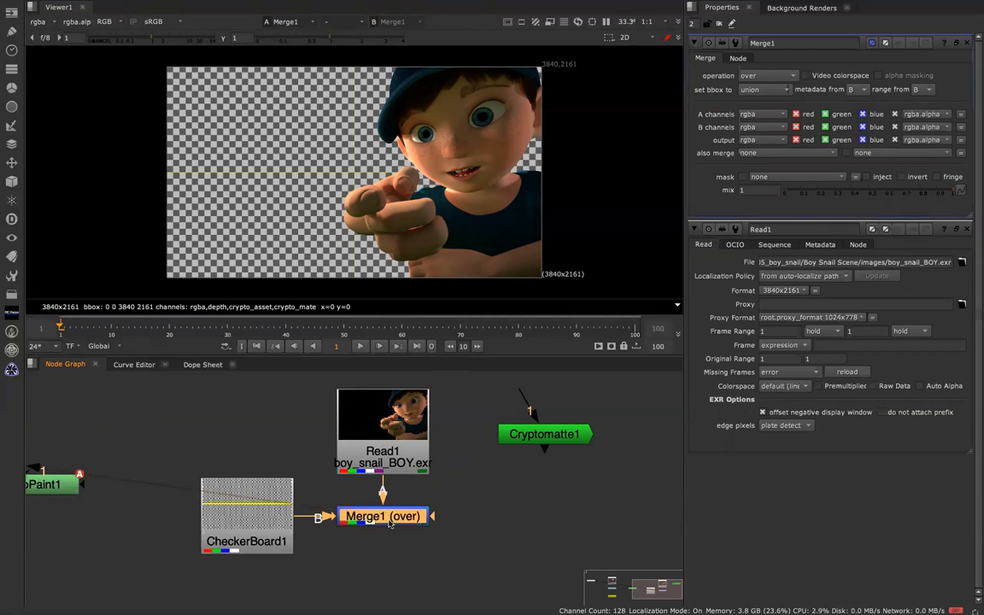
key(Delete)
click(272, 504)
key(Delete)
click(396, 439)
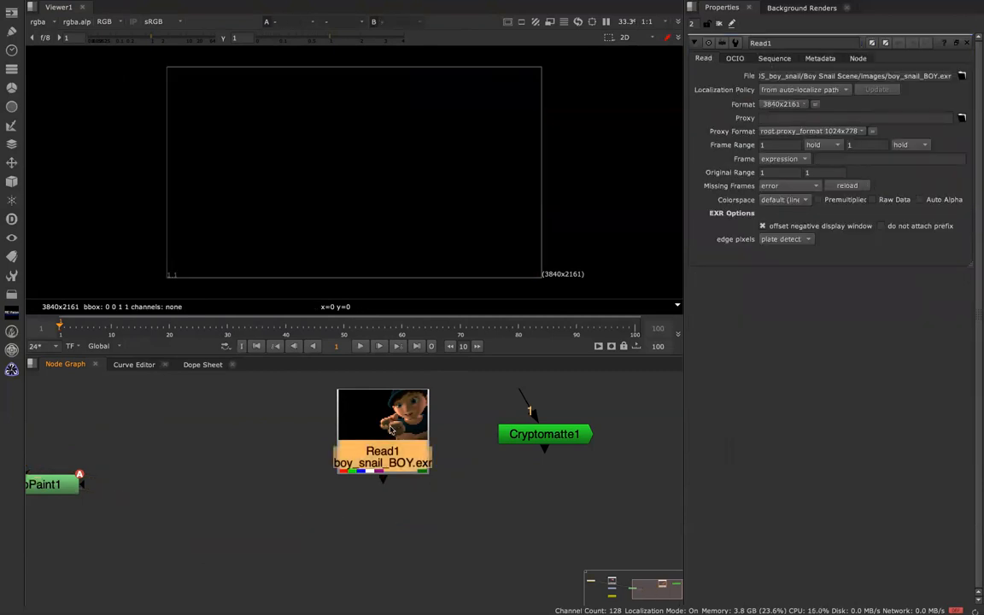
key(1)
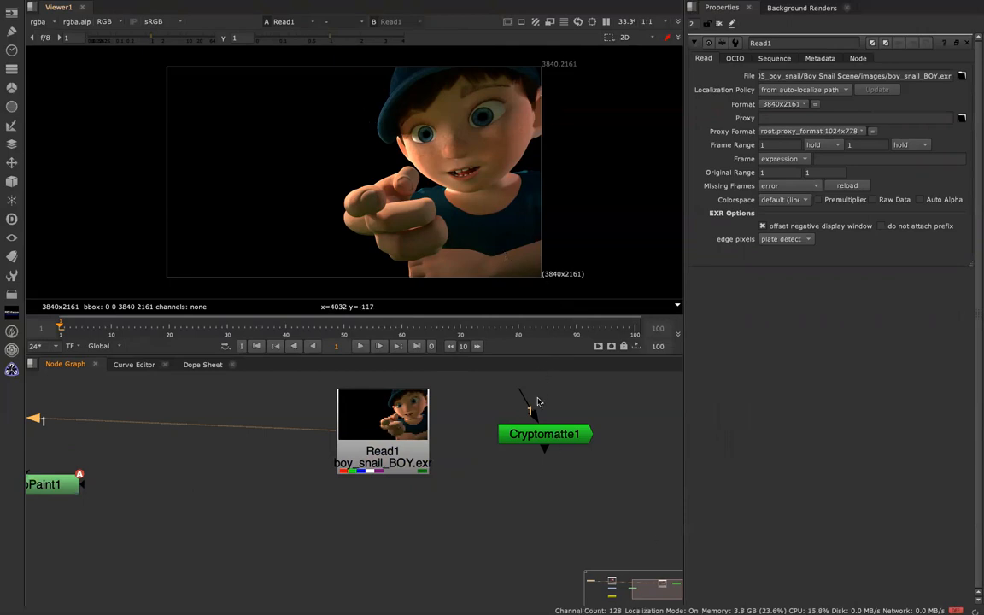
Reconnect Cryptomatte1's input to Read1, open its properties and show it in the viewer.
drag(523, 408, 423, 386)
drag(557, 443, 561, 440)
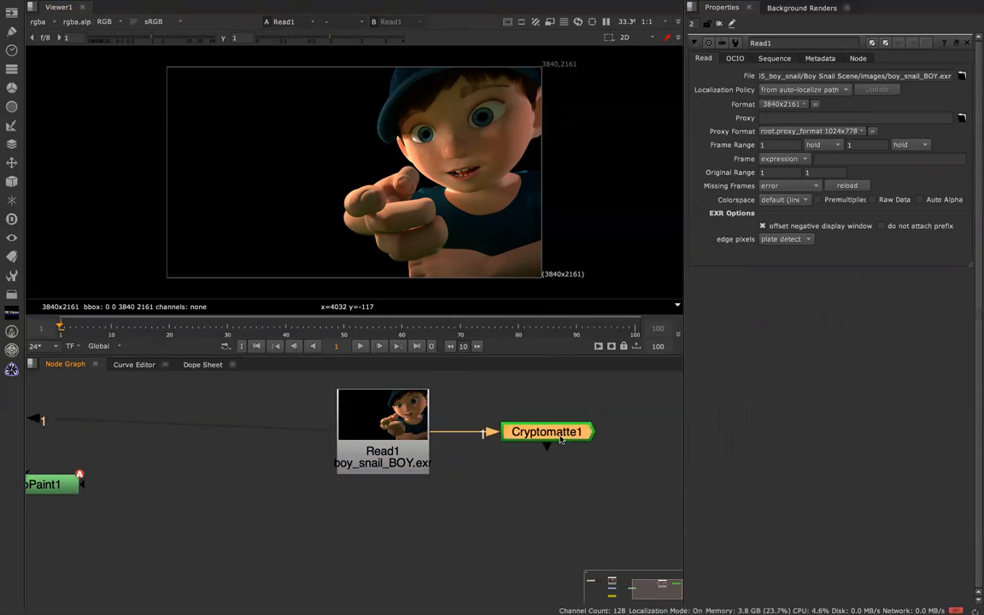
double_click(560, 440)
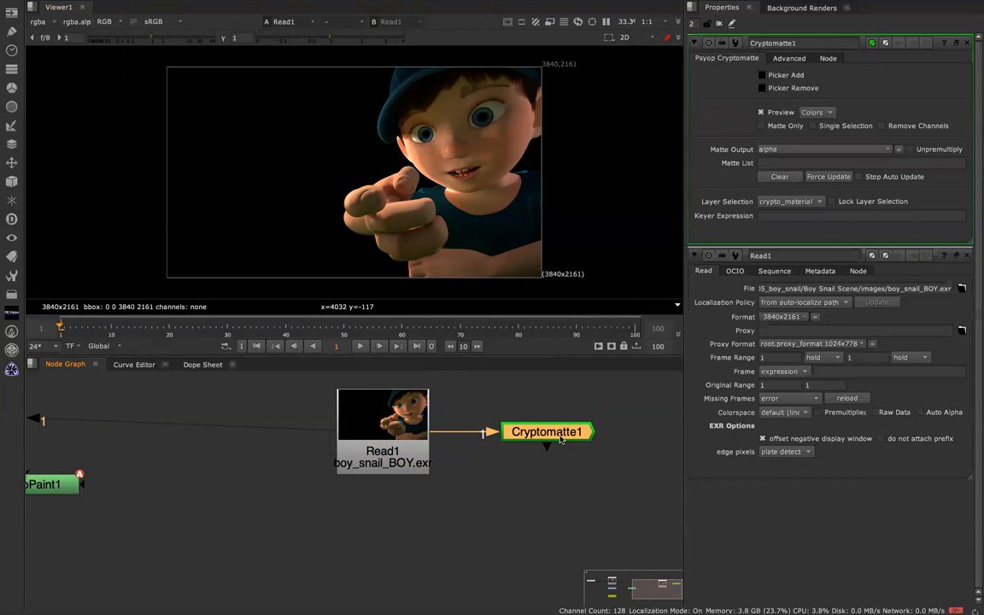
key(1)
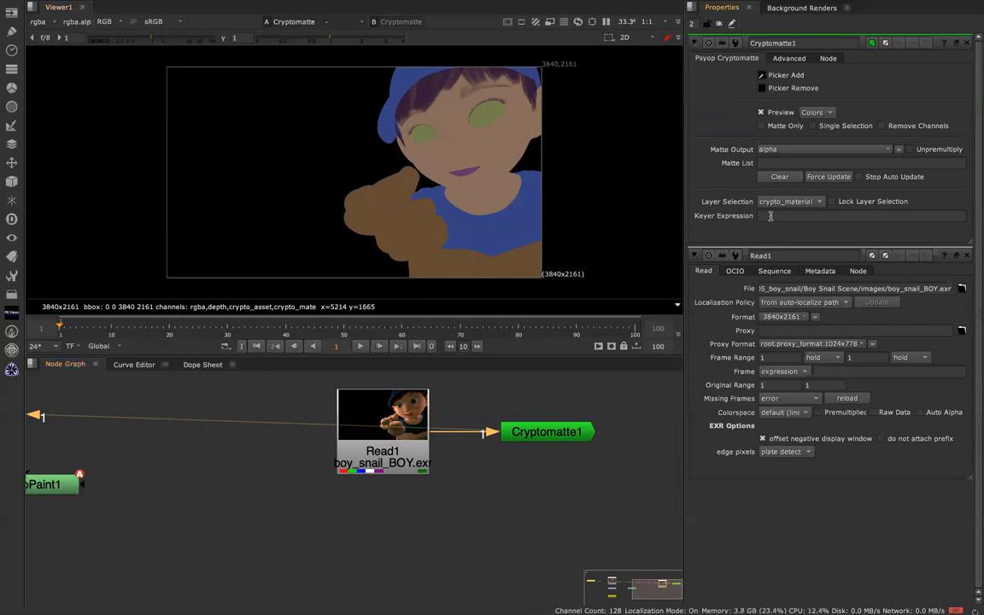
Pick the boy's eyes as Cryptomatte1's matte with Picker Add and display the resulting alpha.
click(763, 76)
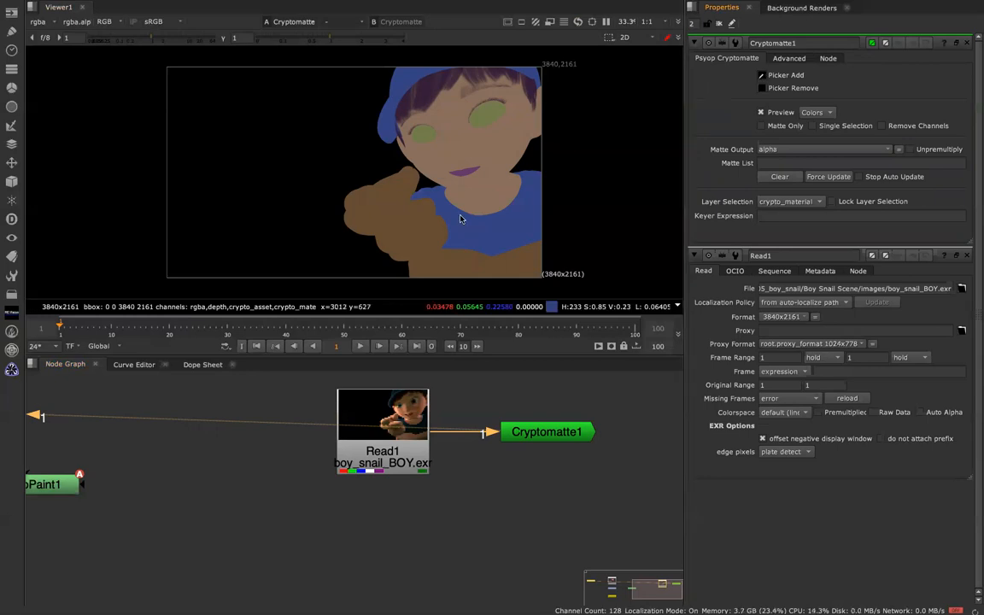
ctrl+click(490, 118)
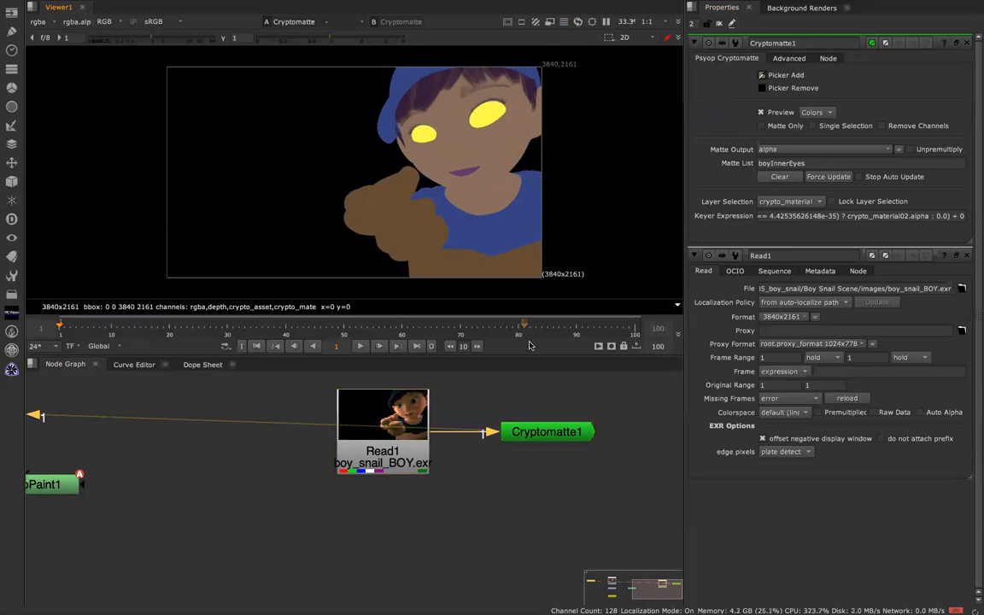
click(523, 432)
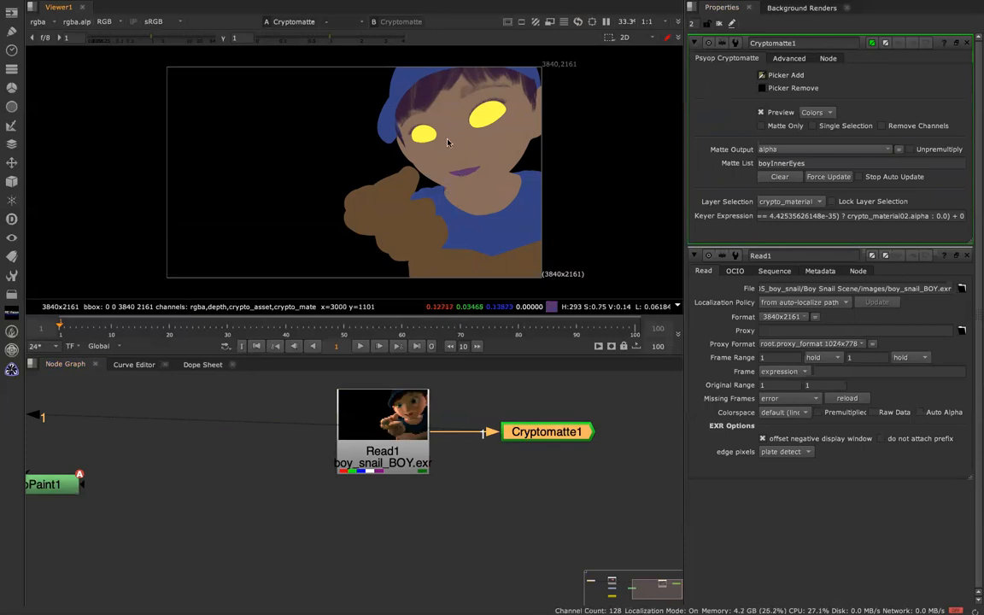
key(a)
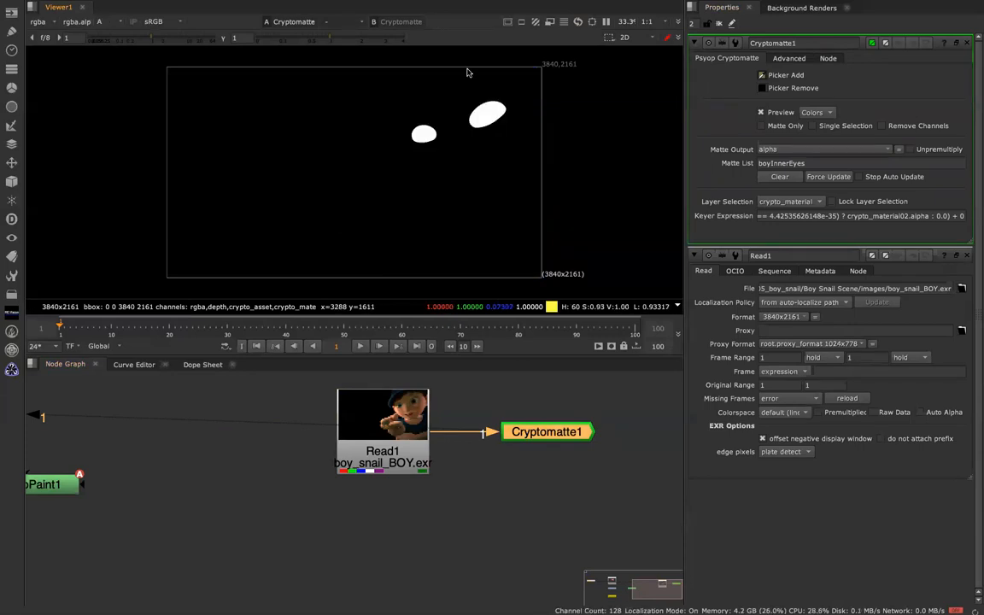
key(a)
key(a)
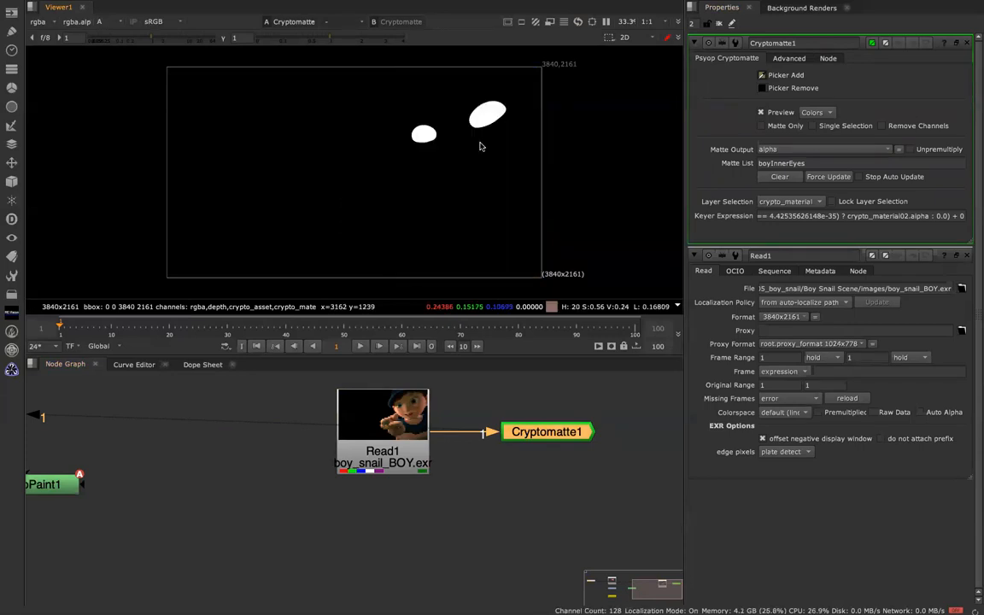
Add a Grade node a short distance below Read1 and show it in the viewer in RGB.
click(403, 434)
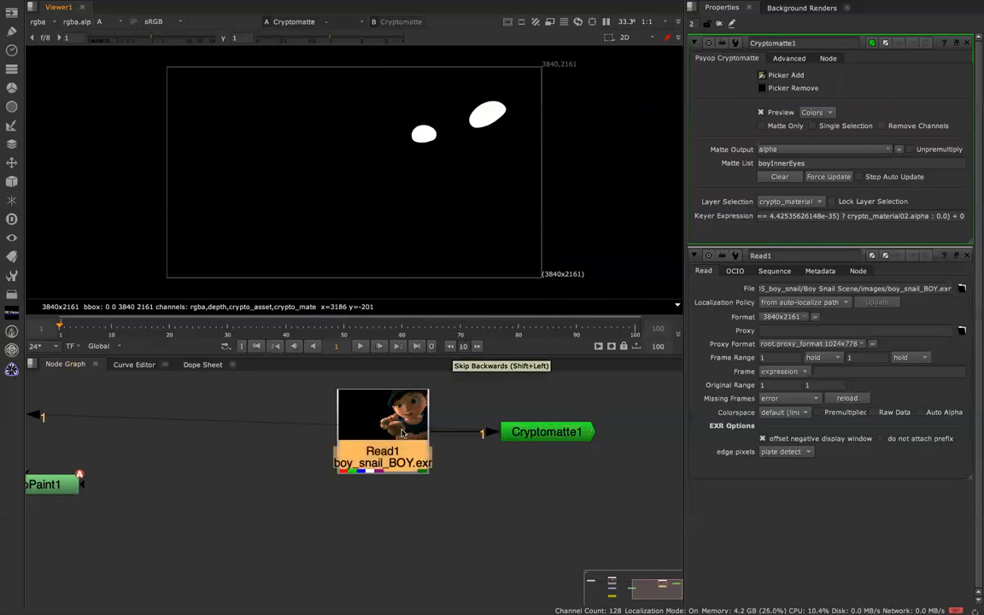
key(Tab)
text(gra)
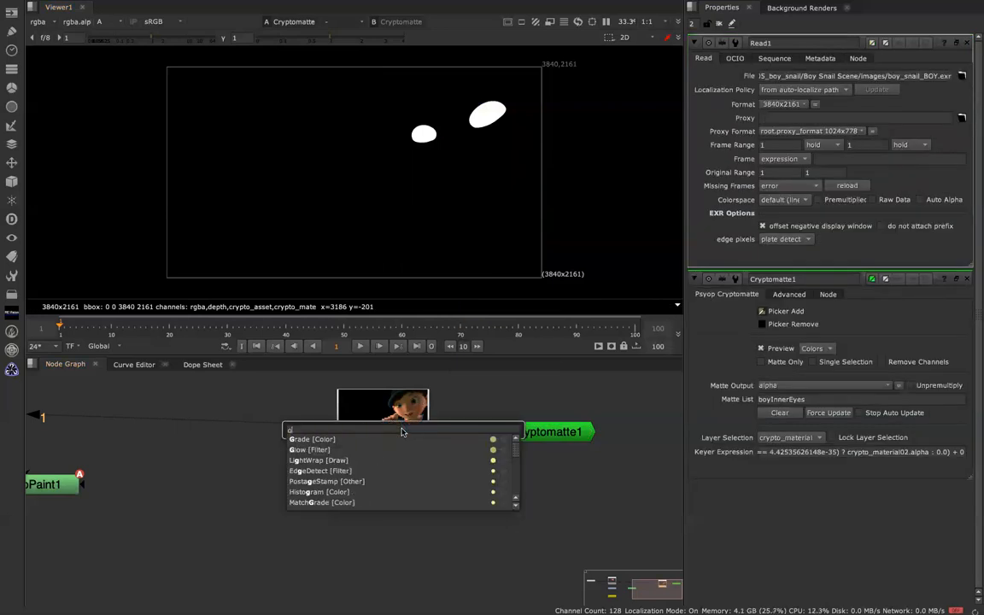
key(Return)
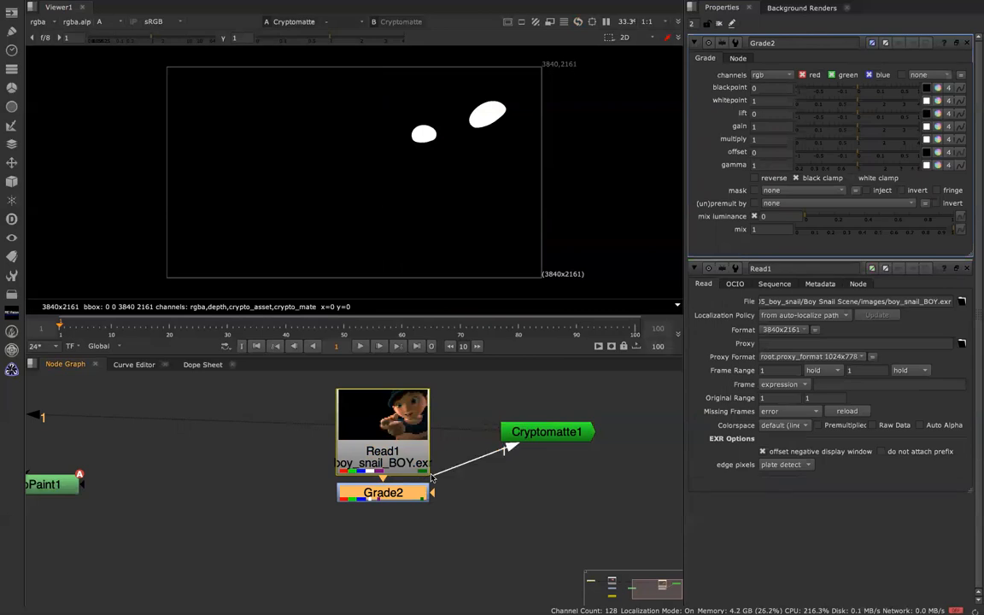
drag(380, 494, 380, 530)
key(1)
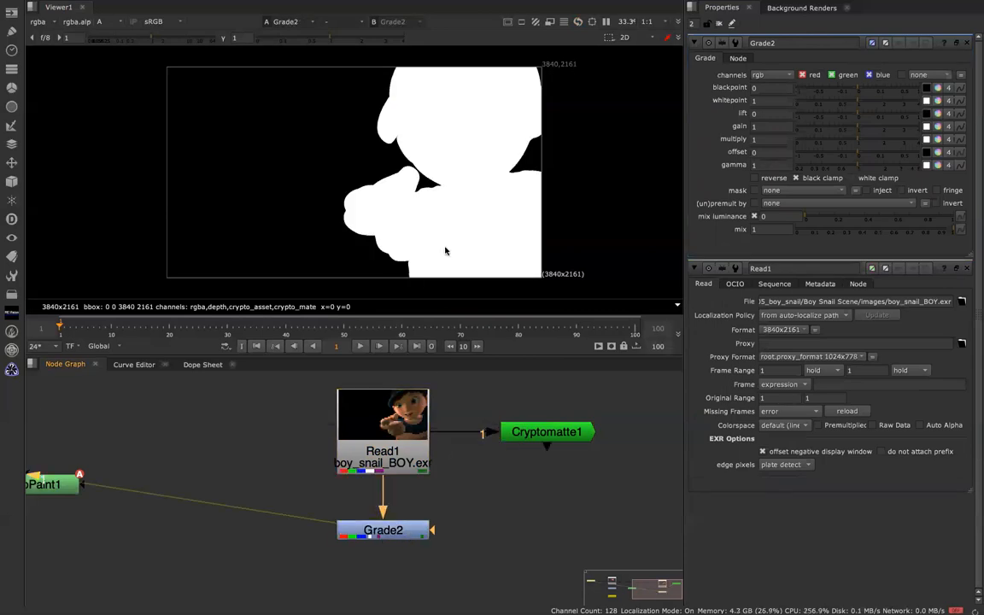
key(a)
Set Grade2's gain to 5 and open Cryptomatte1's properties.
click(376, 531)
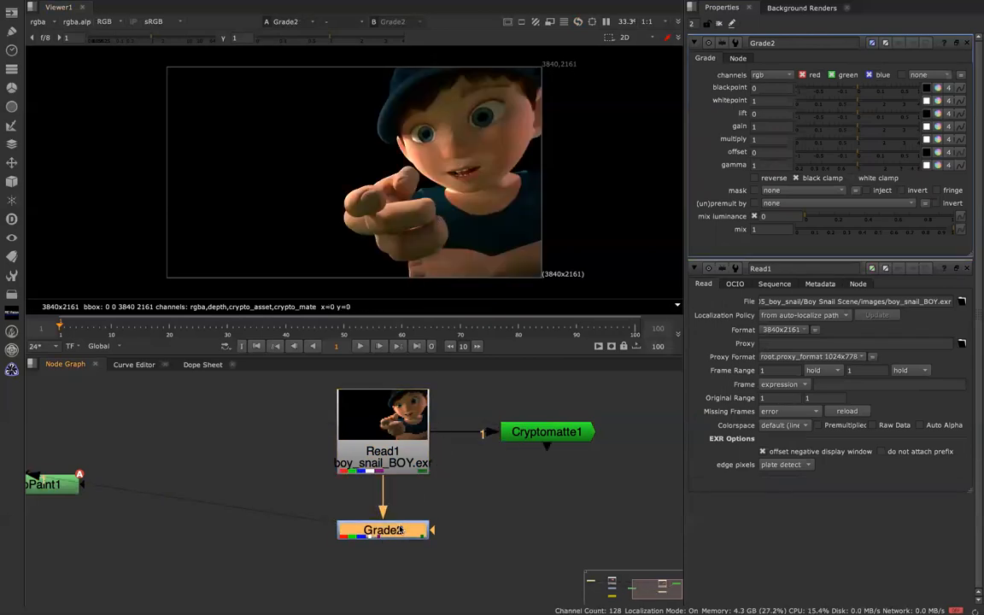
drag(766, 128, 725, 131)
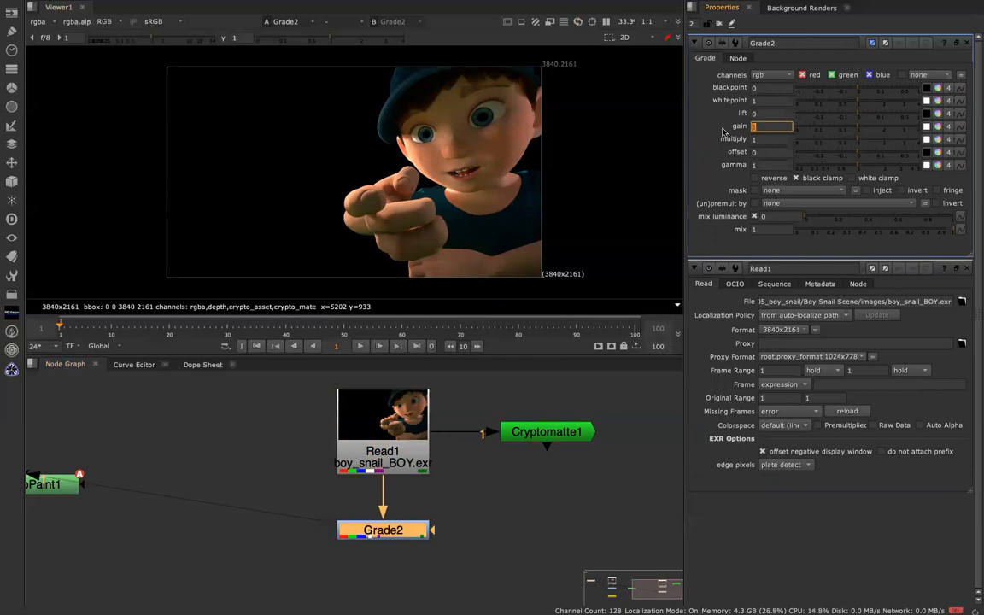
key(Return)
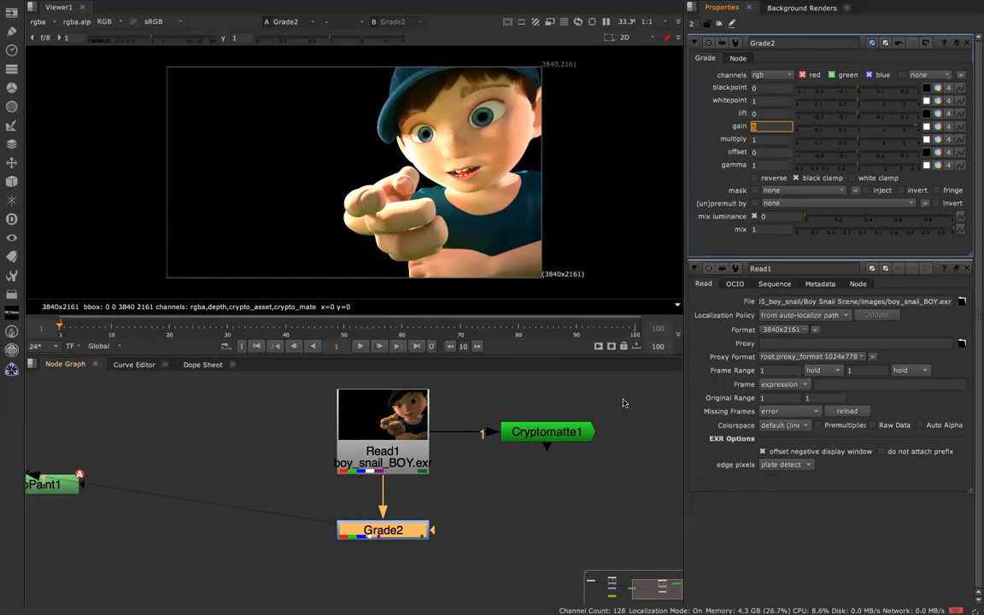
double_click(555, 433)
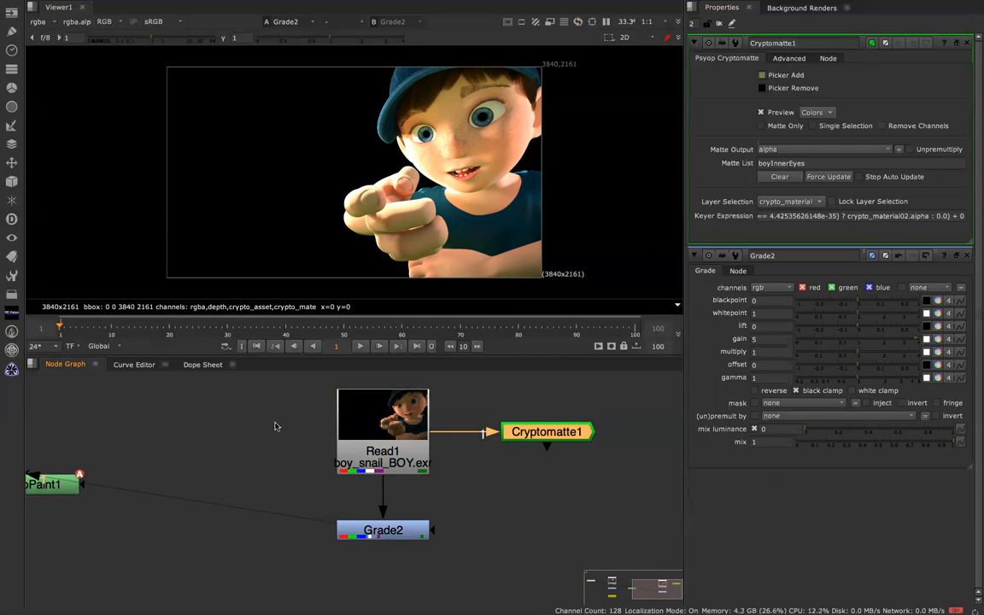
Add another Grade node beside Read1.
key(Tab)
text(r)
key(Return)
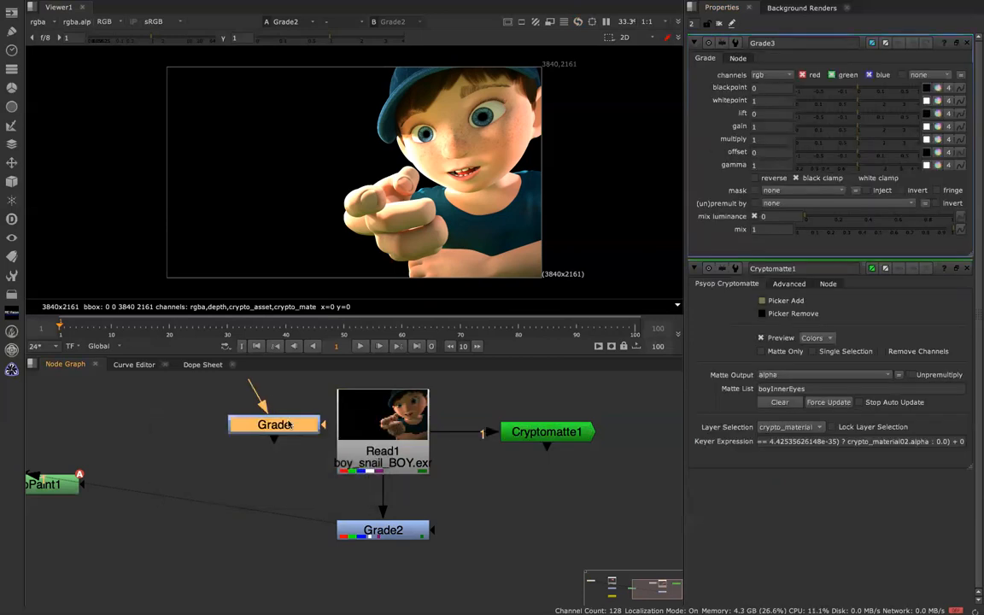
Add an EdgeDetect node near Grade2 and connect its input to Read1.
click(231, 519)
key(Tab)
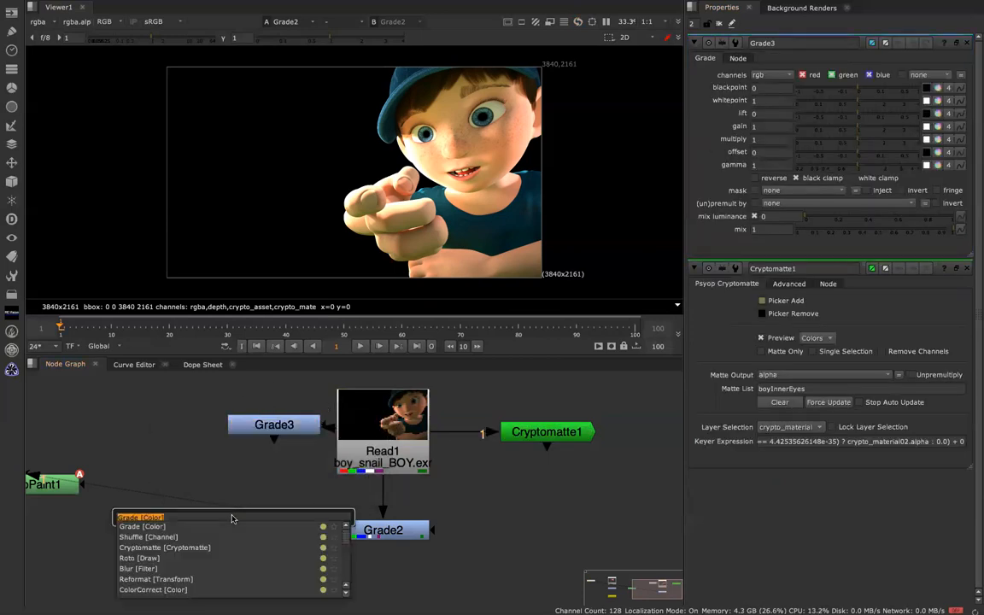
text(g)
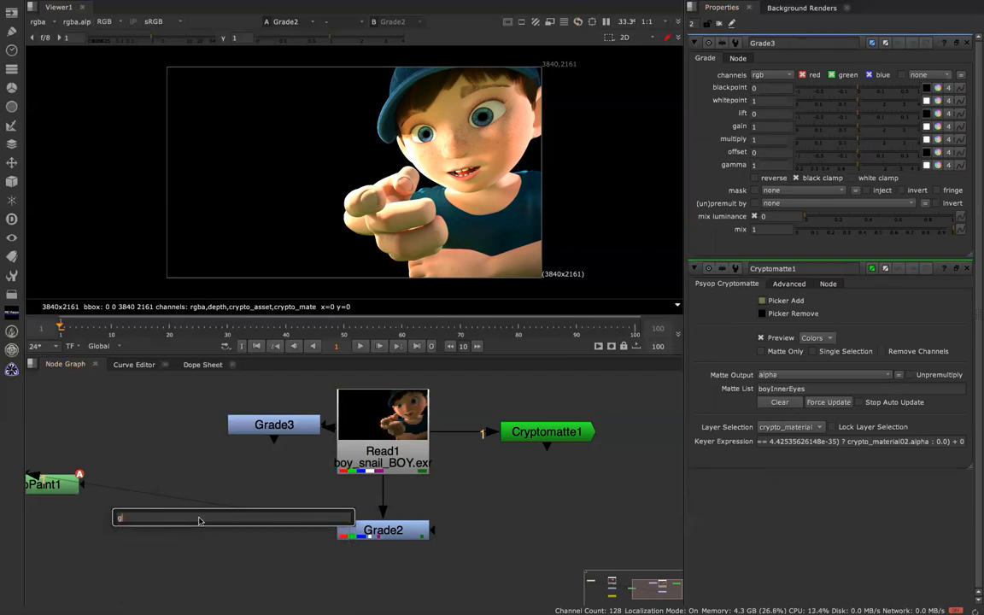
text(e)
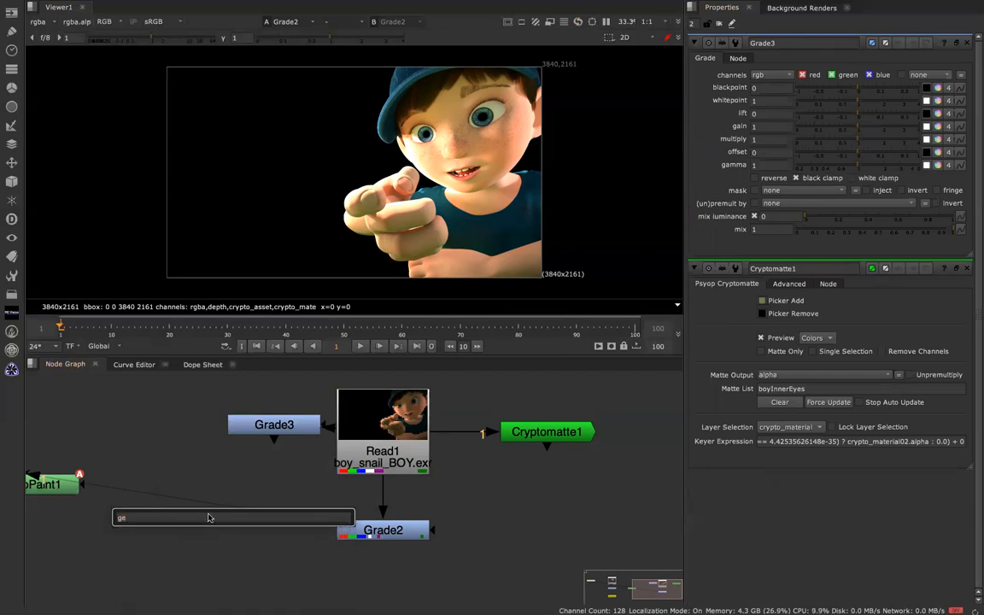
key(BackSpace)
key(BackSpace)
text(ed)
click(181, 538)
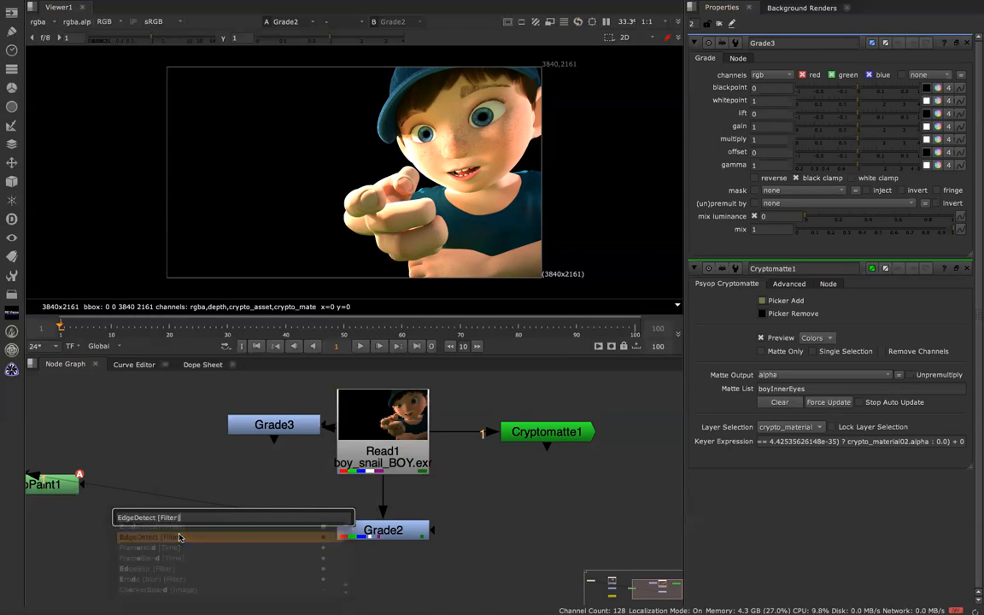
drag(211, 476, 357, 454)
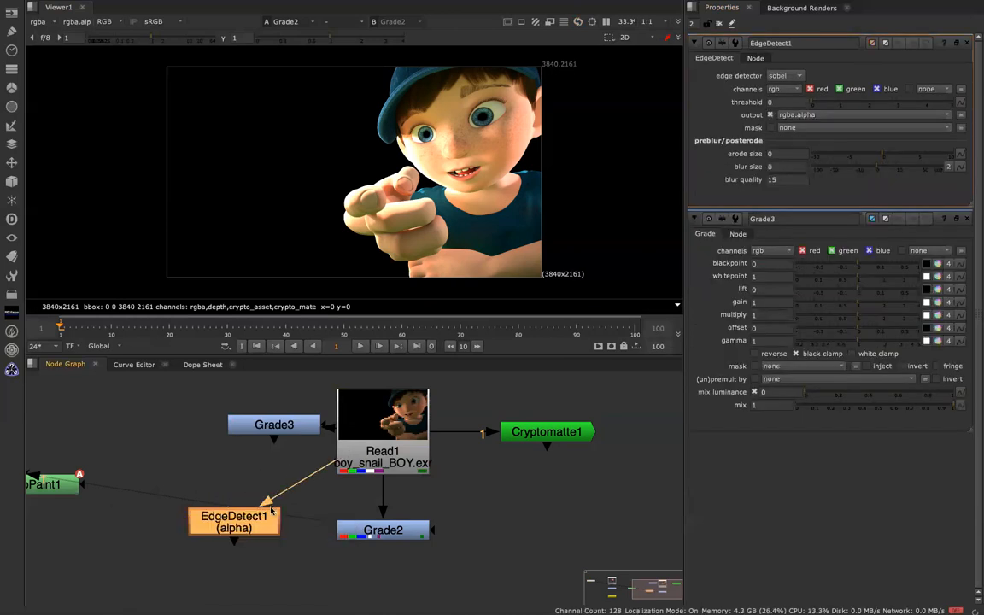
View the EdgeDetect1 output and compare it with Cryptomatte1's output in the viewer.
key(1)
click(556, 431)
key(1)
click(408, 531)
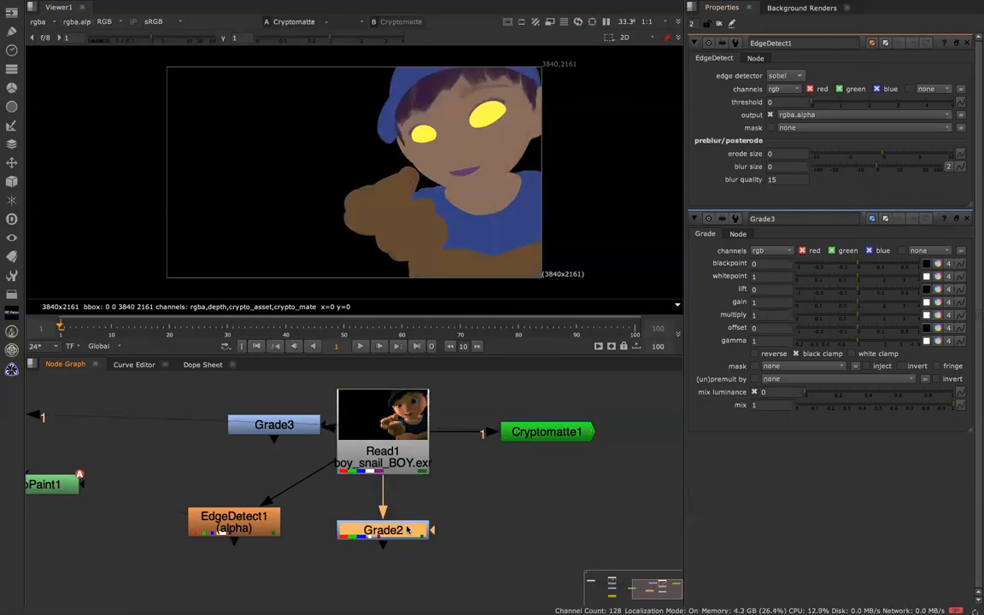
Delete the EdgeDetect1 and Grade3 nodes.
click(218, 512)
key(Delete)
click(263, 425)
key(Delete)
Open Grade2's properties, show it in the viewer and check its alpha channel.
double_click(408, 533)
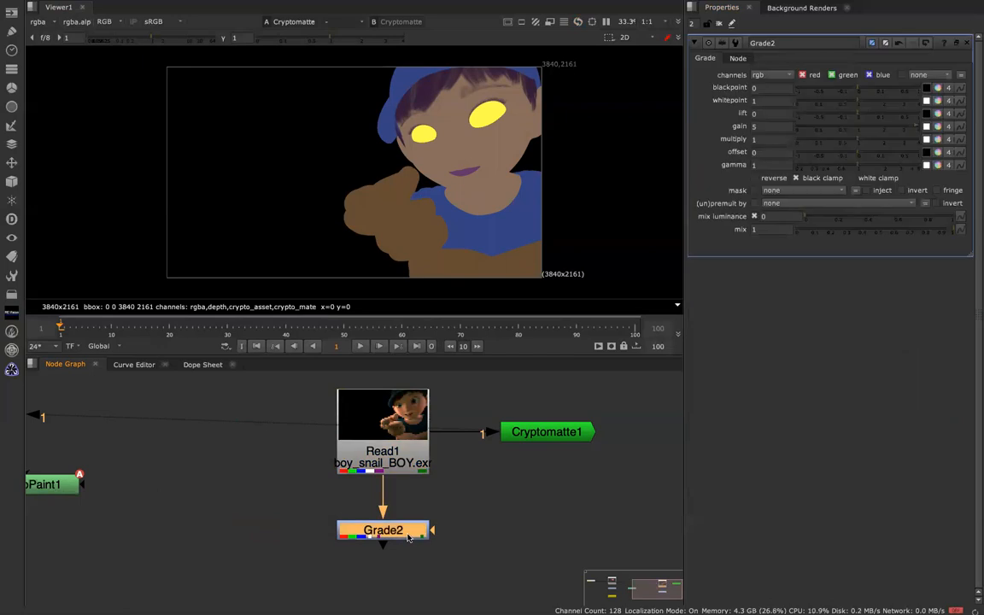
key(1)
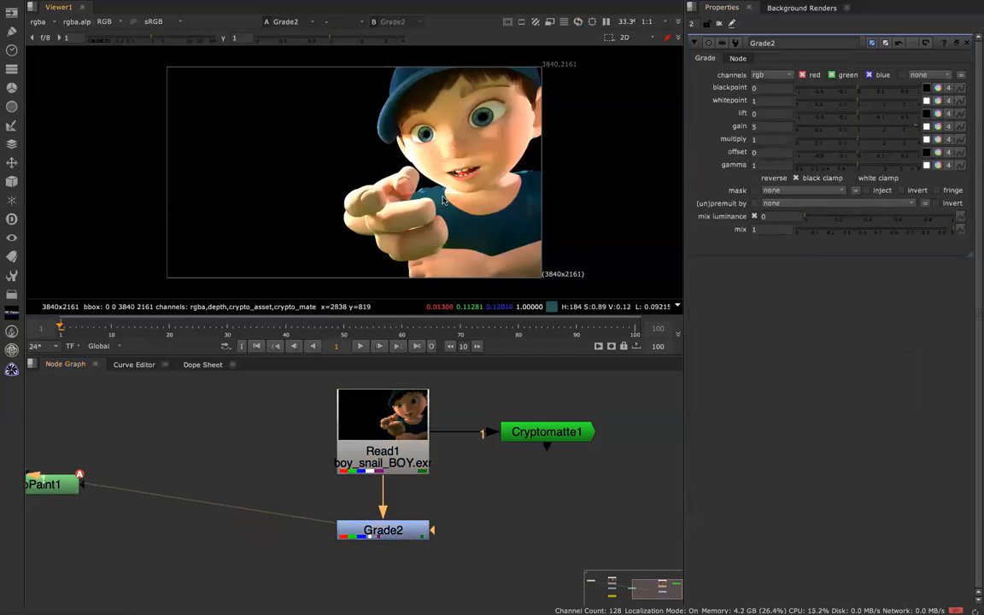
key(a)
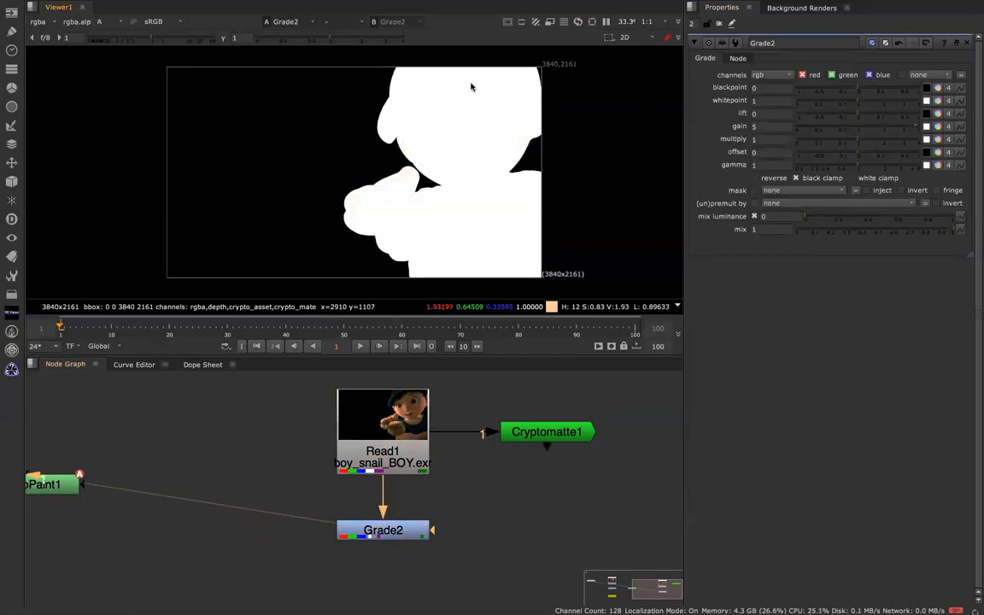
key(a)
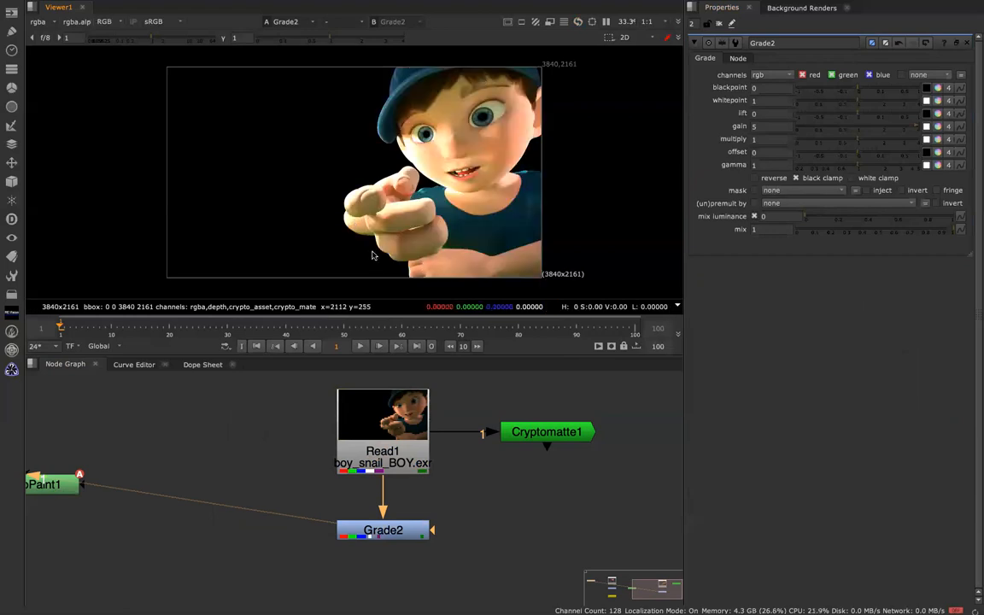
Show Cryptomatte1's alpha channel in the viewer.
click(538, 432)
key(1)
key(a)
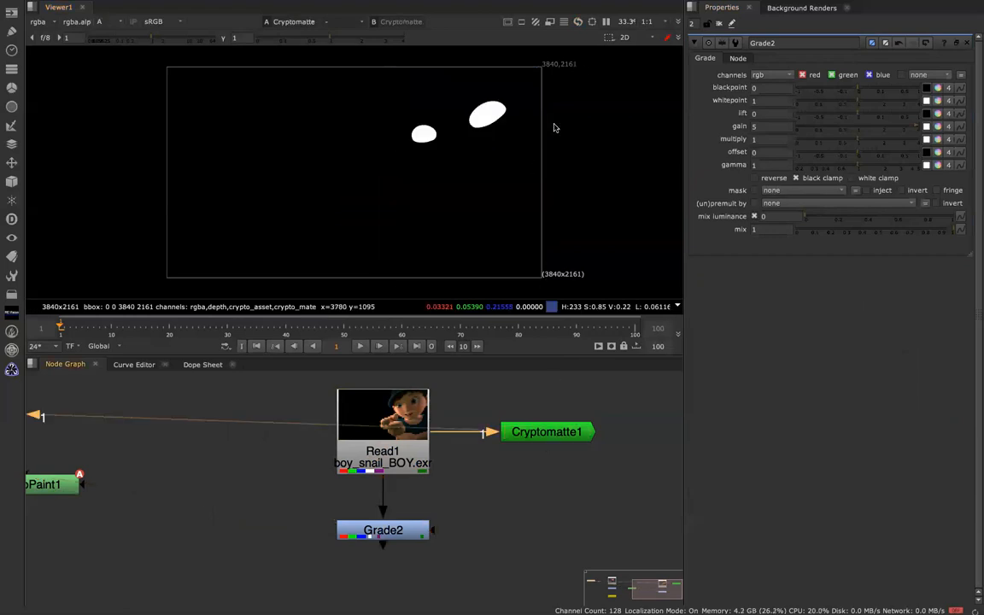
Connect Grade2's mask input to Cryptomatte1 and show Grade2 in the viewer in RGB.
drag(433, 531, 532, 436)
click(363, 531)
key(1)
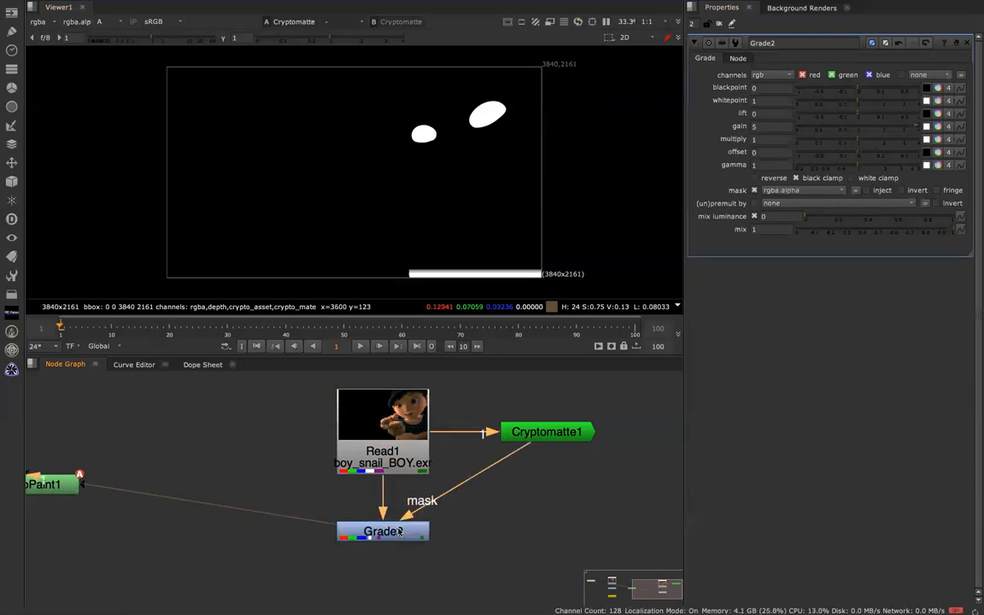
key(a)
Toggle Grade2 off and on repeatedly to compare the eyes with and without the grade.
click(389, 531)
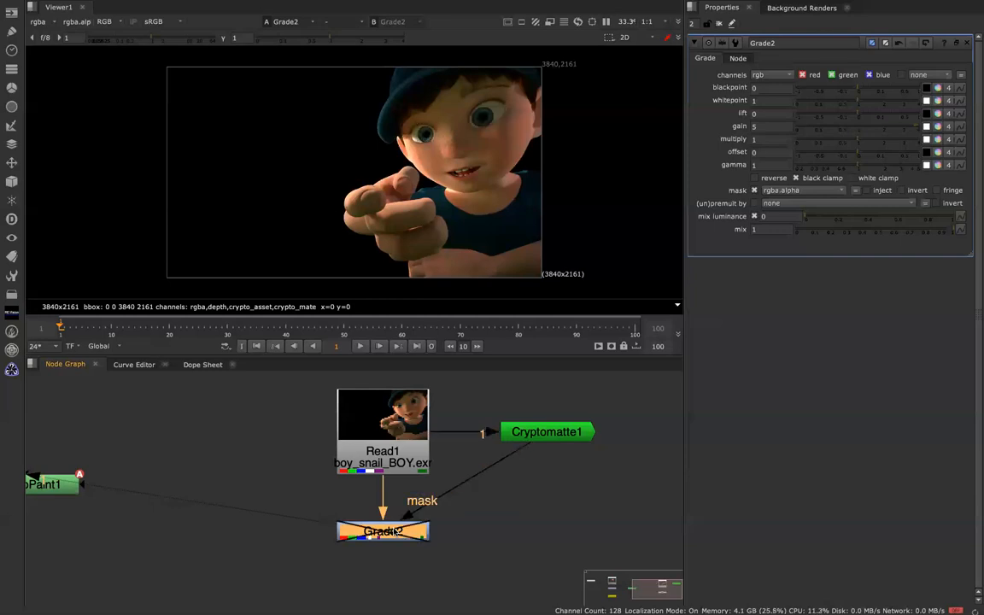
key(d)
key(d)
key(d)
key(d)
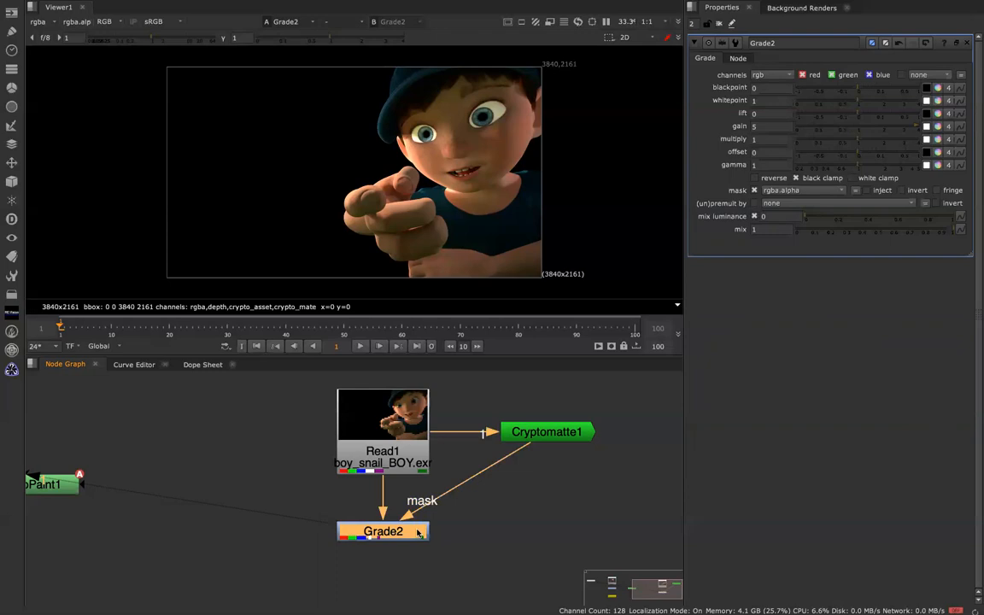
Move Grade2's mask connection from Cryptomatte1 to Read2.
middle_drag(251, 419, 488, 433)
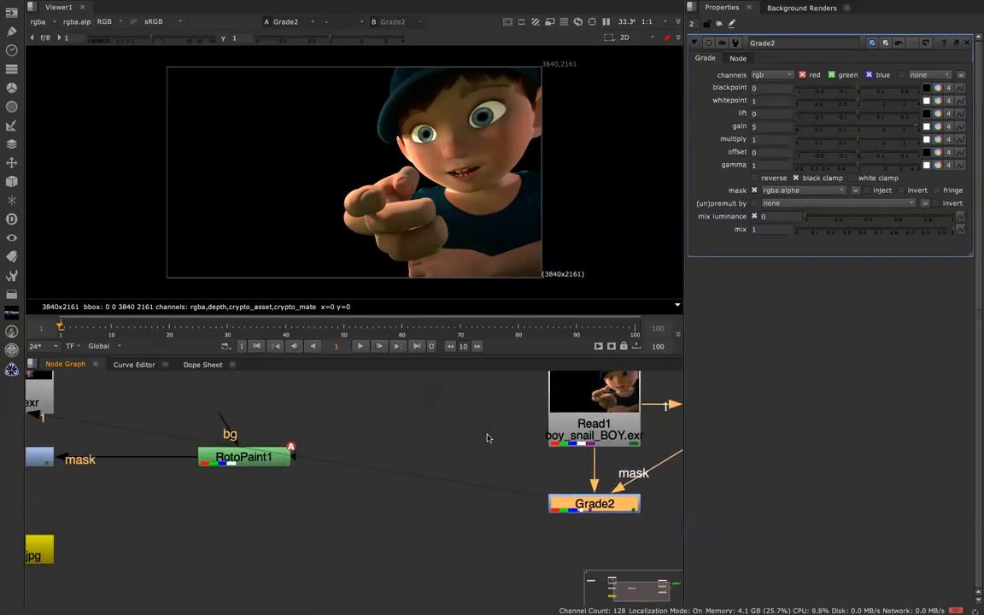
scroll(487, 438, down, 5)
scroll(487, 438, up, 3)
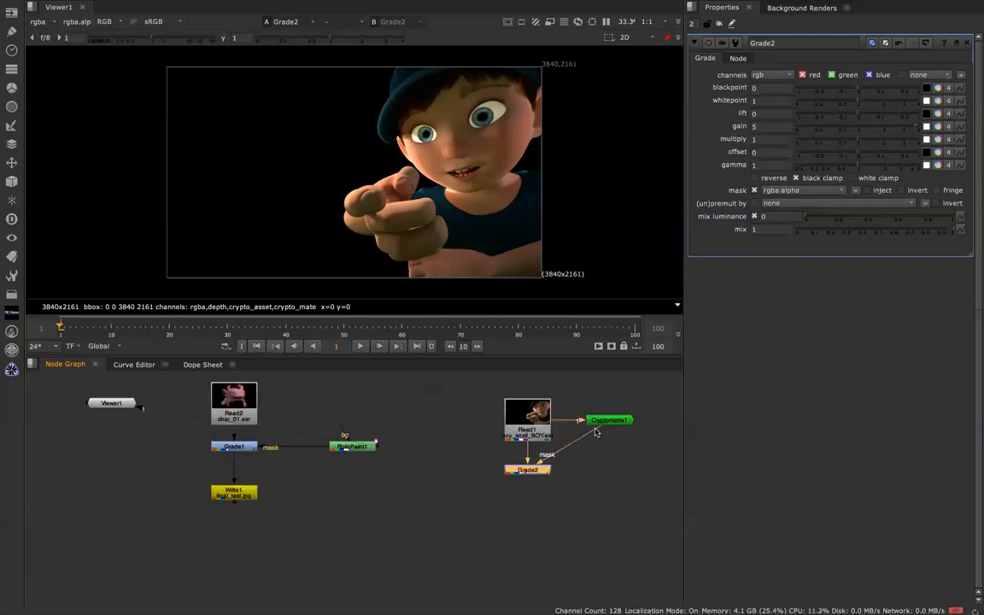
drag(595, 433, 242, 413)
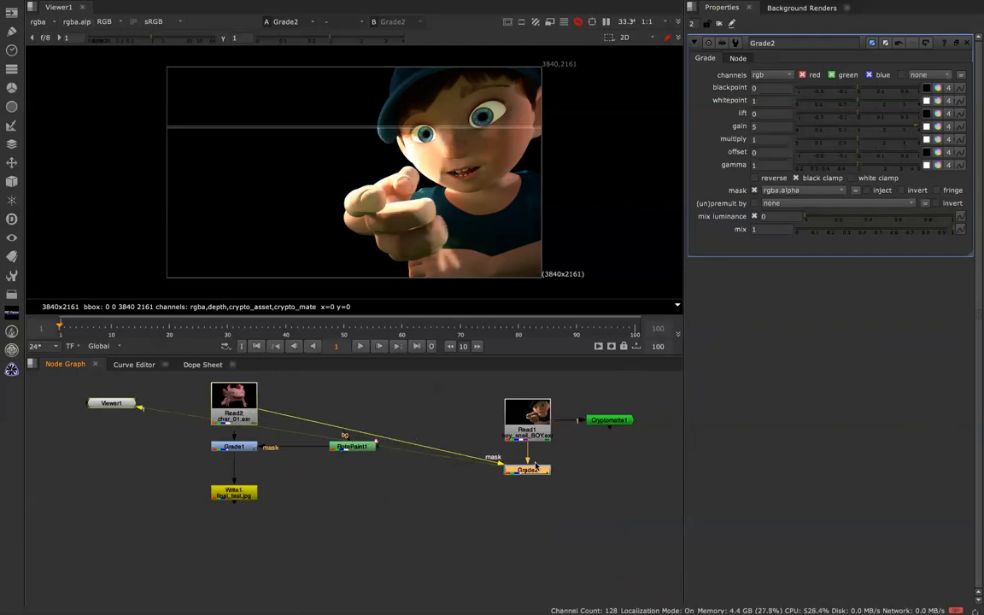
View Read2's alpha channel, then show Grade2 in RGB to check the effect of the mask.
drag(142, 407, 229, 407)
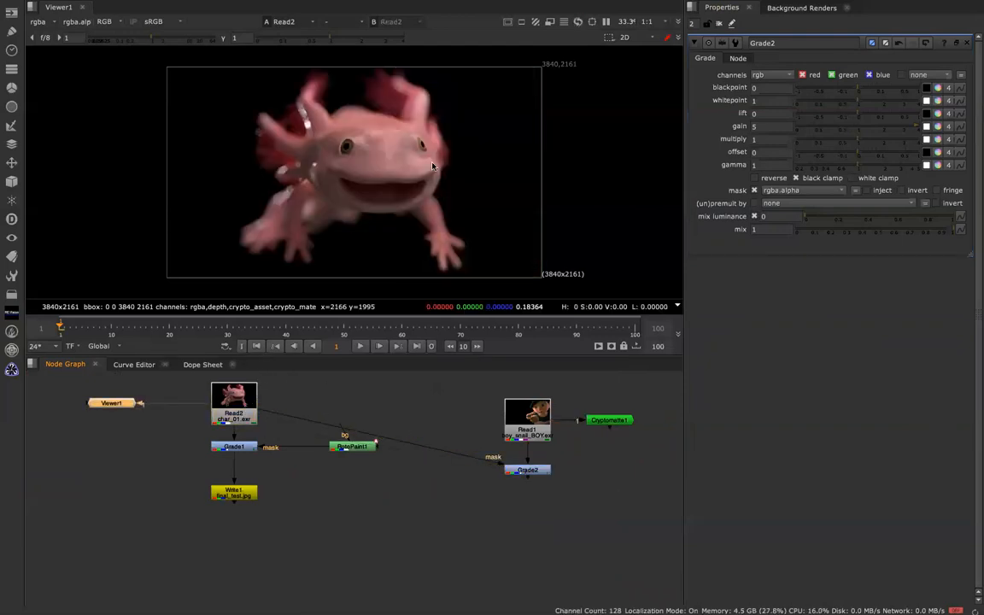
key(a)
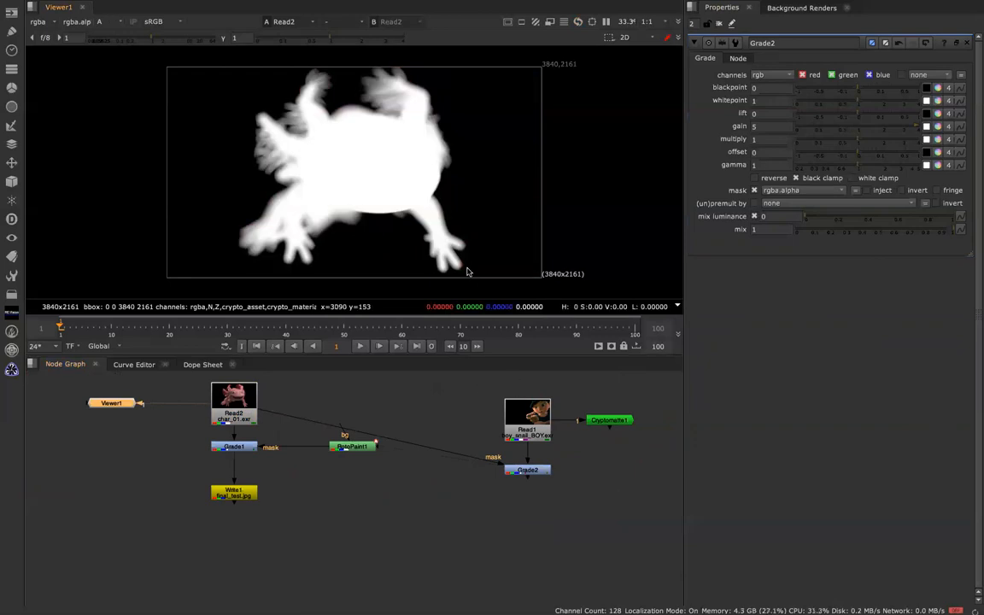
key(1)
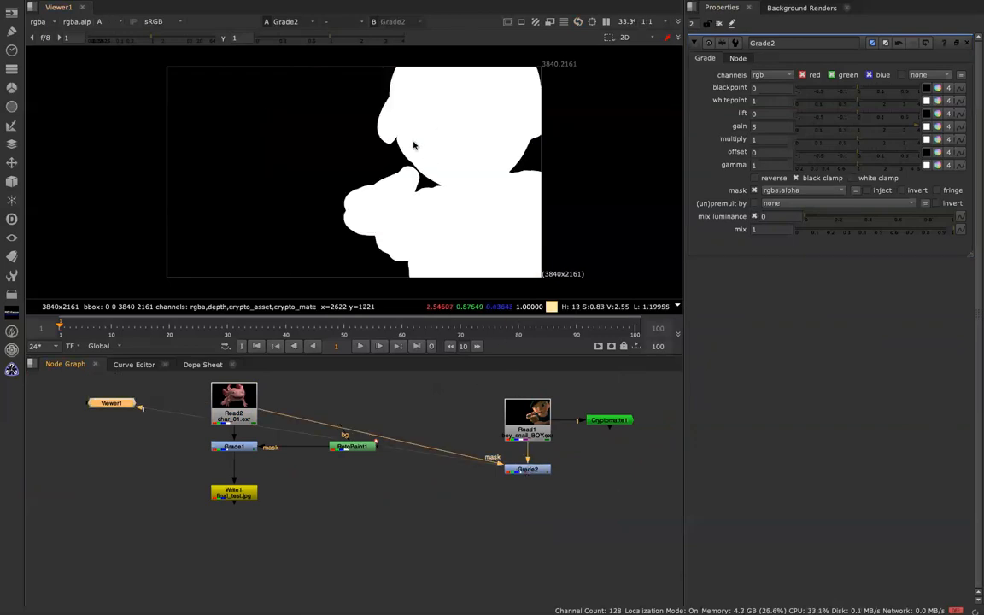
key(a)
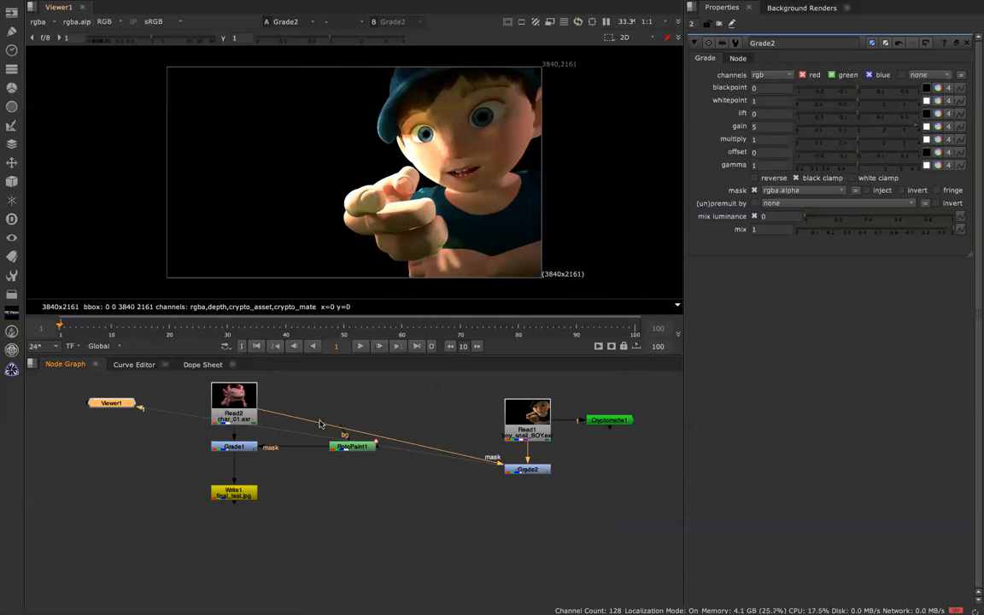
Disconnect Grade2's mask input from Read2.
drag(265, 409, 465, 432)
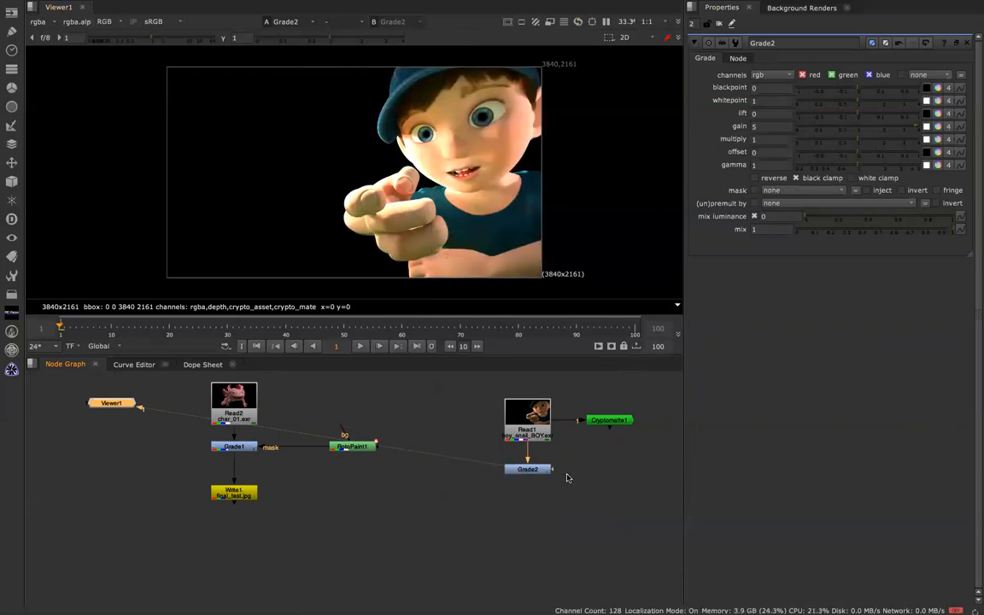
drag(553, 470, 583, 452)
Open Read1's properties and examine the alpha channels of Read1 and RotoPaint1 in the viewer.
double_click(523, 423)
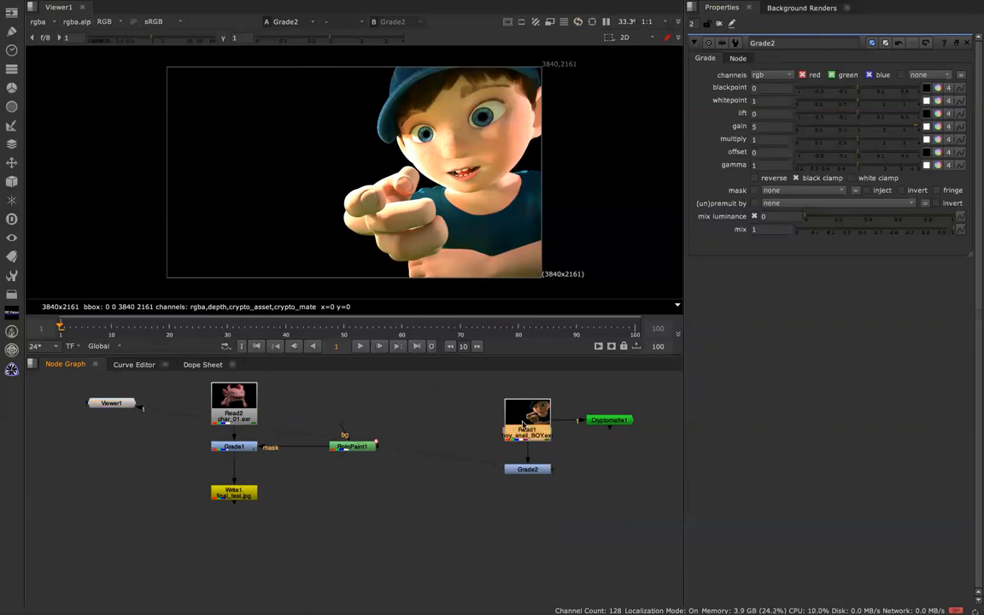
key(1)
key(a)
click(352, 448)
key(1)
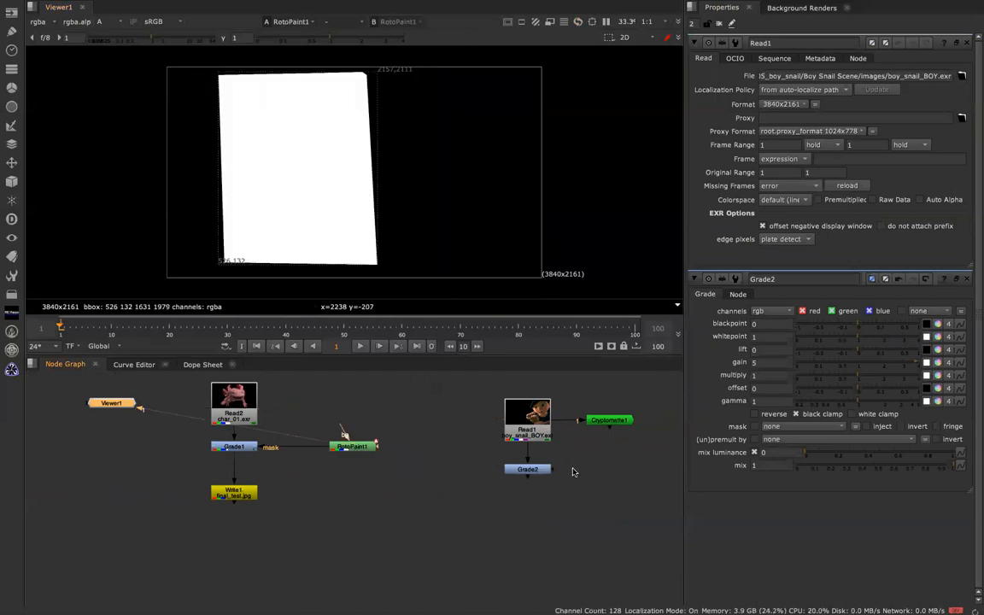
Reconnect Grade2's mask input to Cryptomatte1 and show Grade2 in the viewer in RGB.
drag(556, 469, 616, 422)
click(530, 472)
key(1)
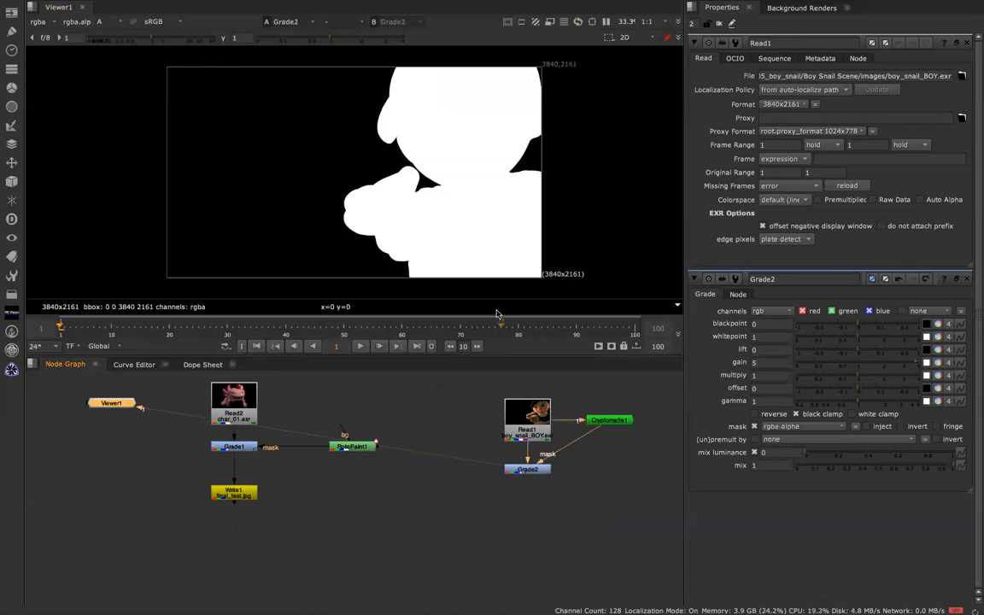
key(a)
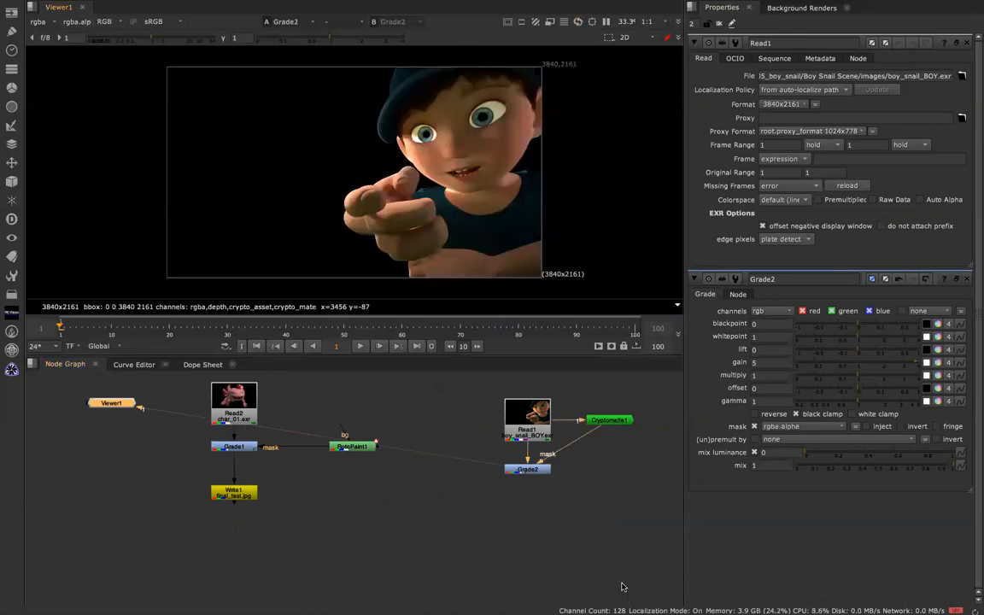
click(539, 473)
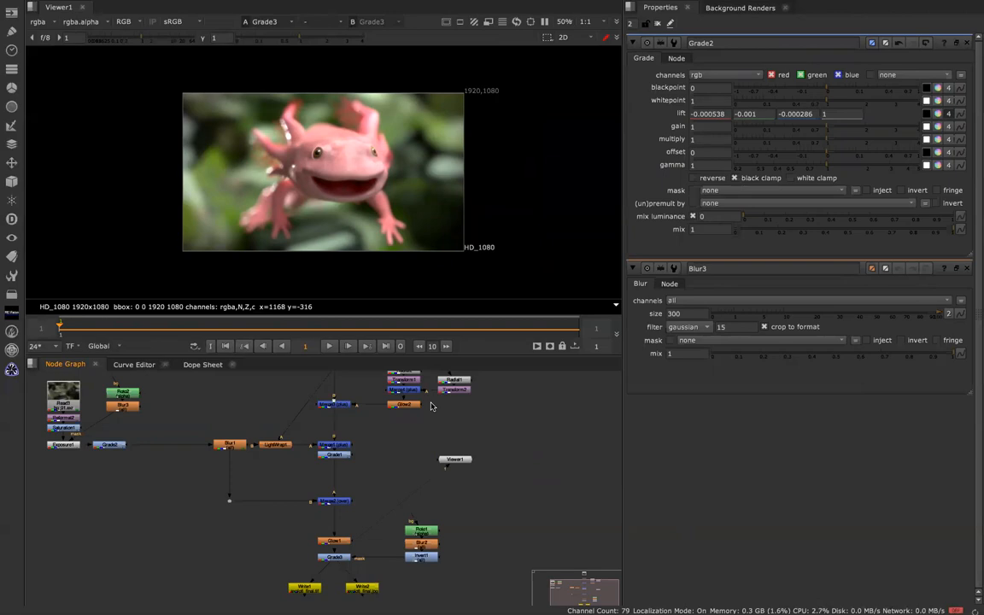
scroll(424, 410, down, 10)
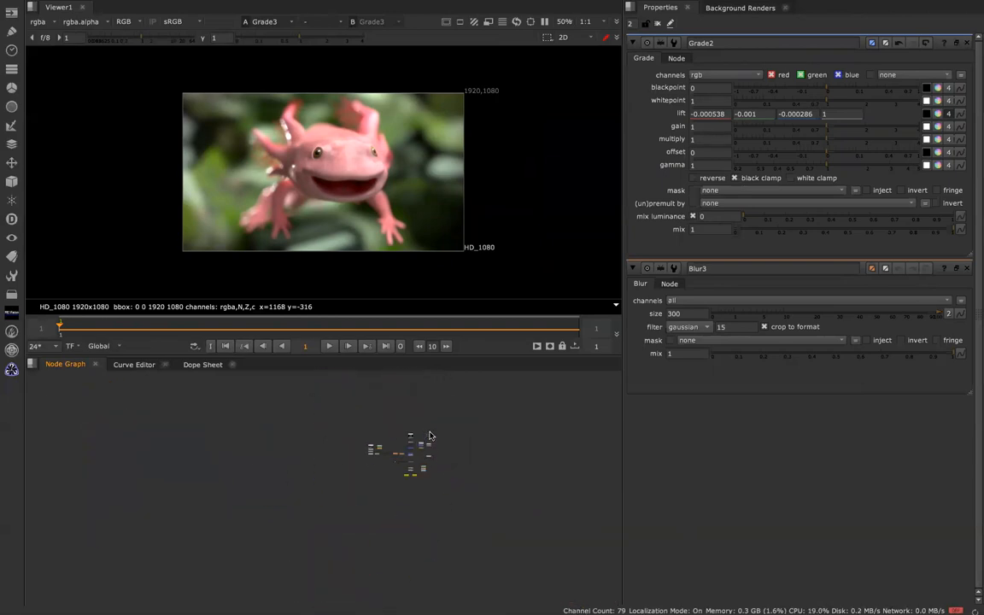
scroll(412, 213, down, 2)
scroll(412, 213, up, 6)
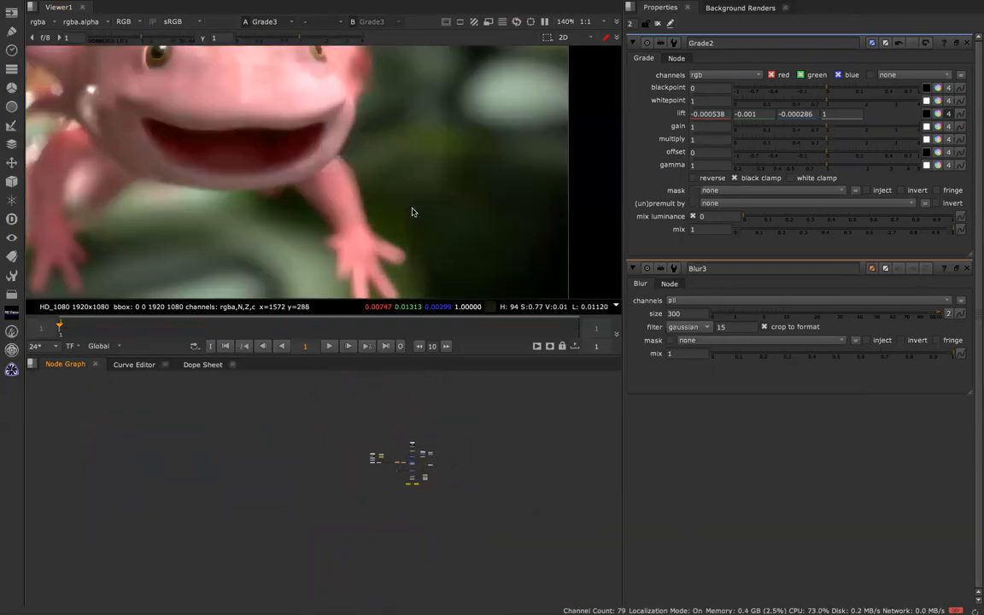
scroll(412, 212, down, 5)
scroll(417, 424, up, 4)
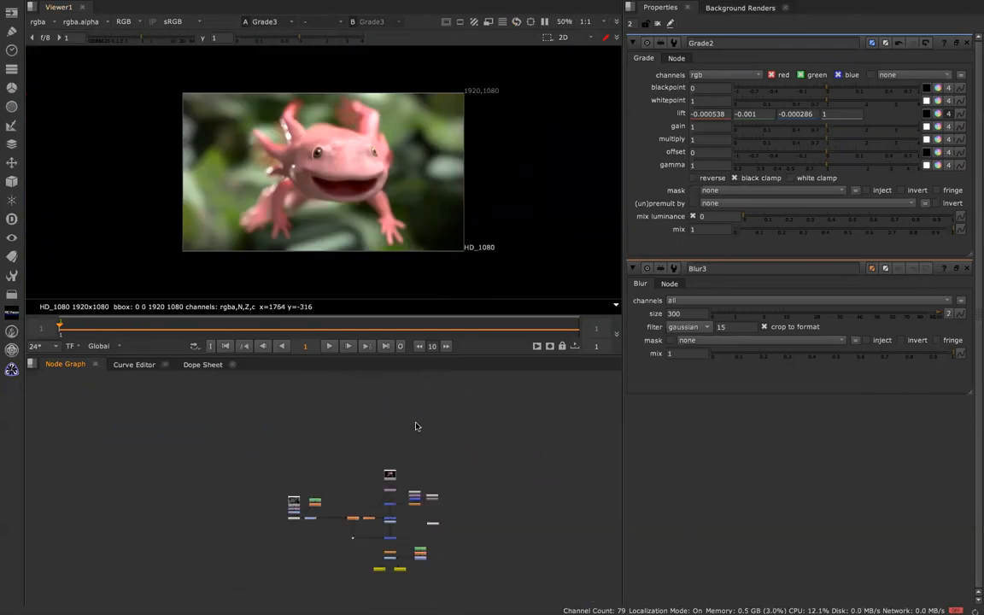
Select all nodes of the axolotl comp and frame the whole tree in the node graph.
scroll(412, 376, up, 5)
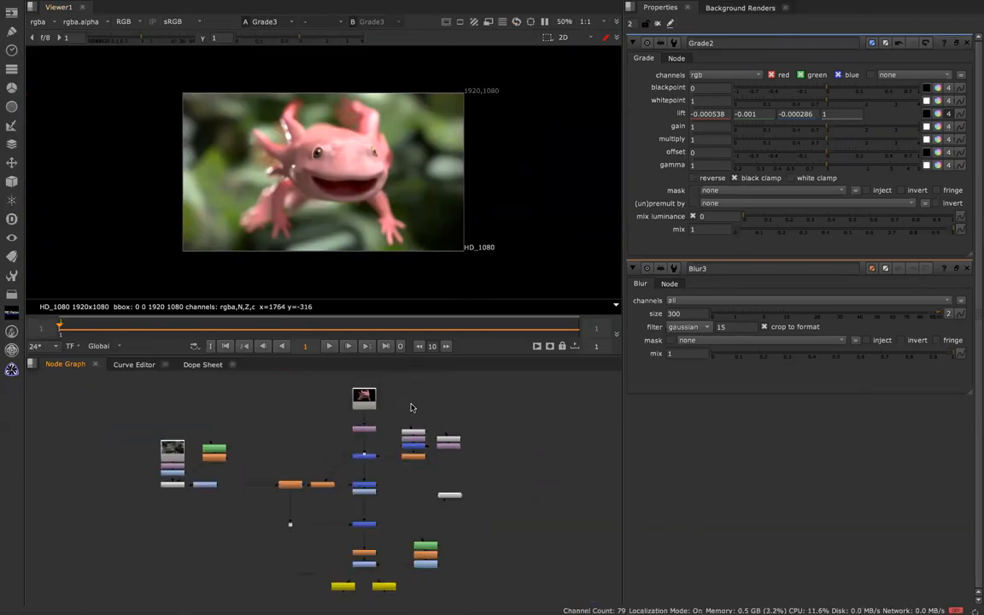
scroll(410, 407, down, 5)
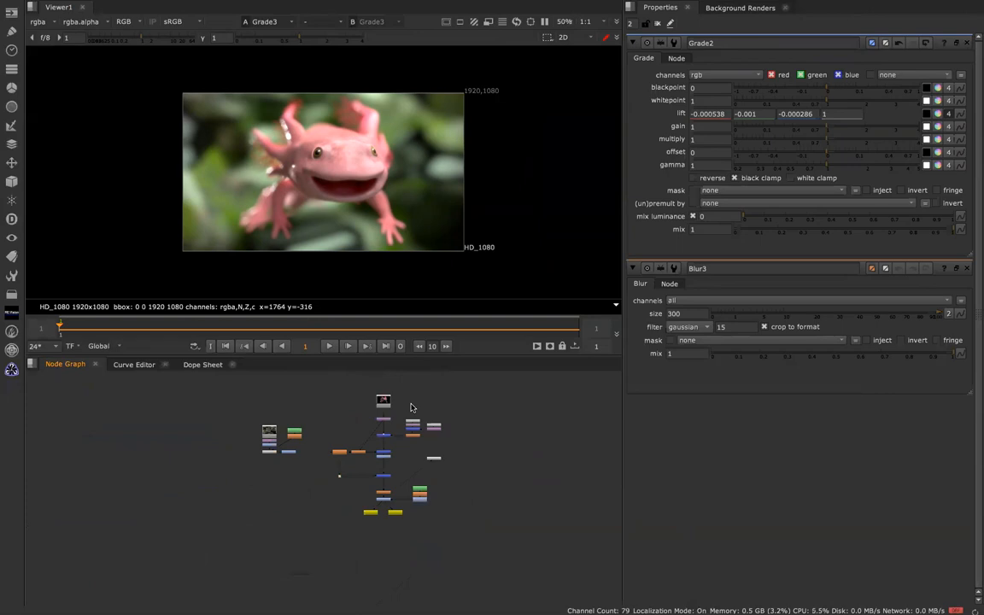
drag(224, 385, 469, 527)
key(f)
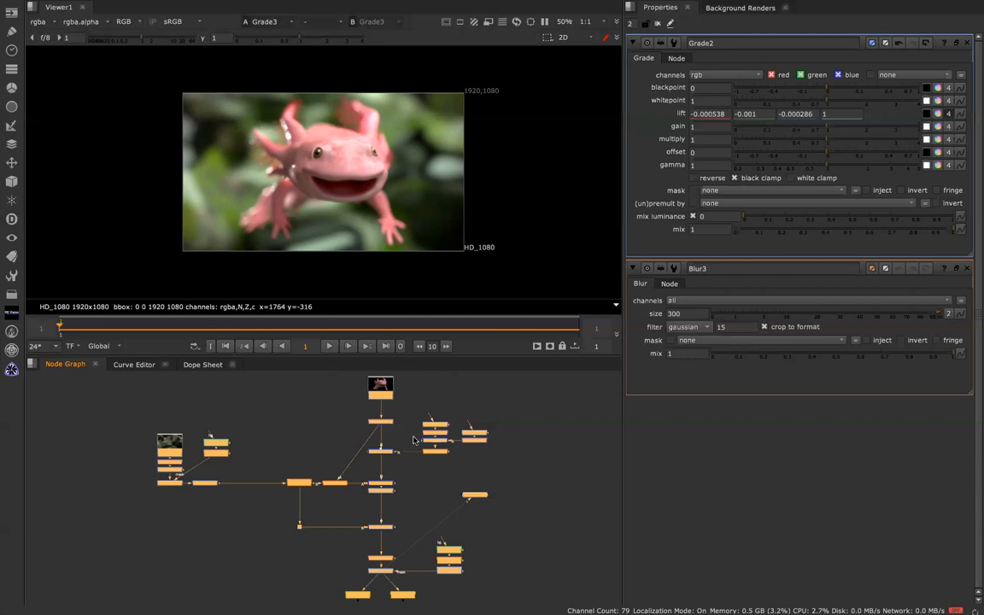
Show the character render Read1 (char_01.exr) in the viewer and examine the nodes around it.
scroll(406, 442, up, 1)
scroll(406, 441, up, 4)
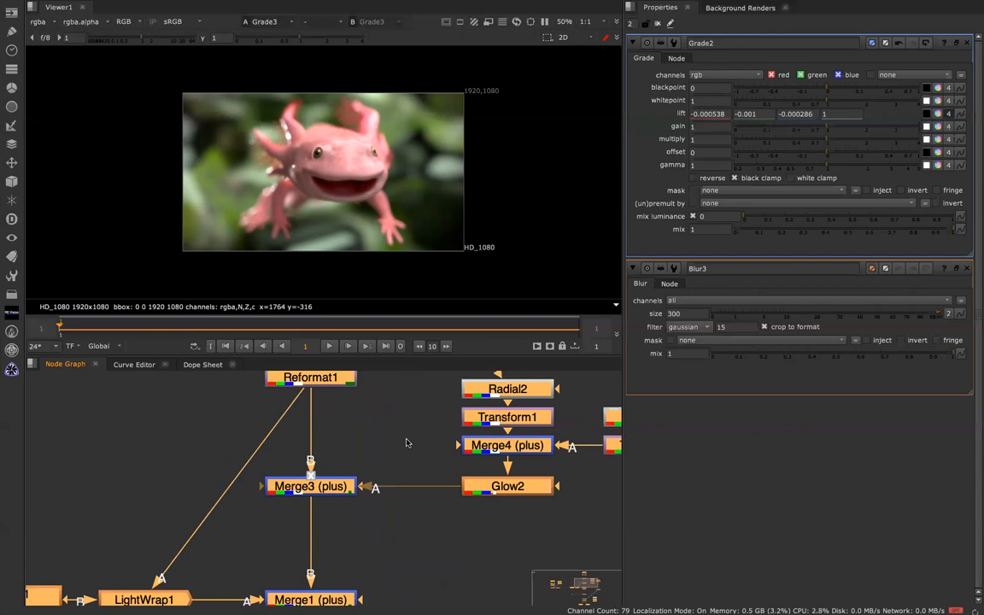
middle_drag(386, 423, 418, 579)
key(1)
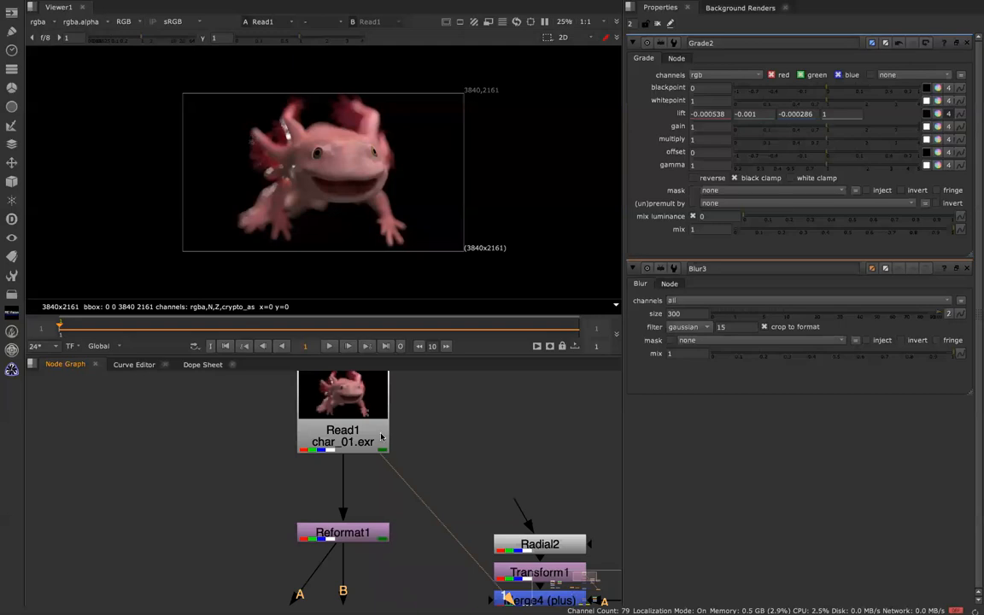
scroll(371, 411, down, 8)
scroll(382, 459, up, 8)
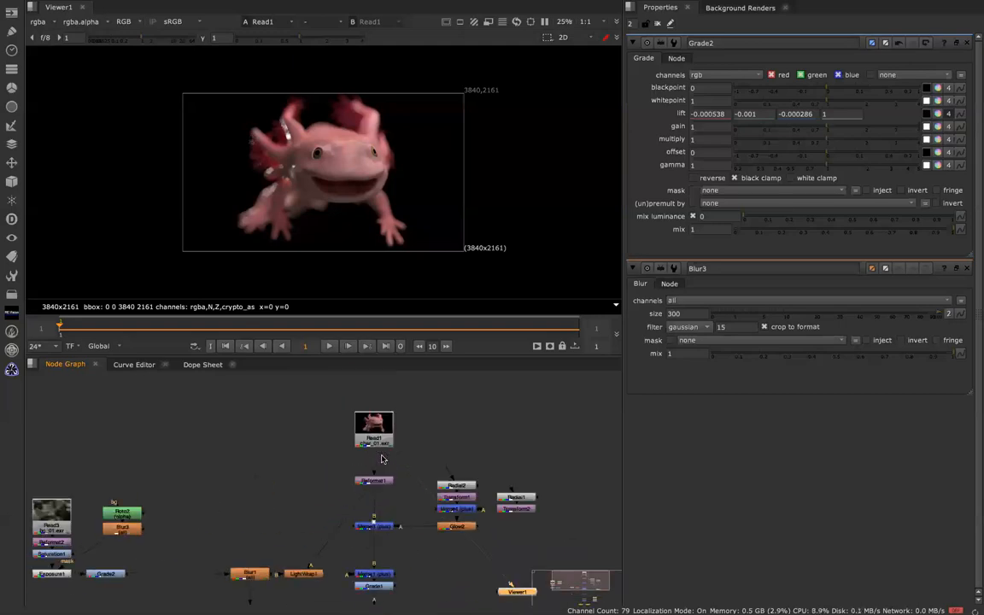
mouse_move(388, 466)
middle_down()
mouse_move(385, 326)
mouse_move(386, 483)
middle_up()
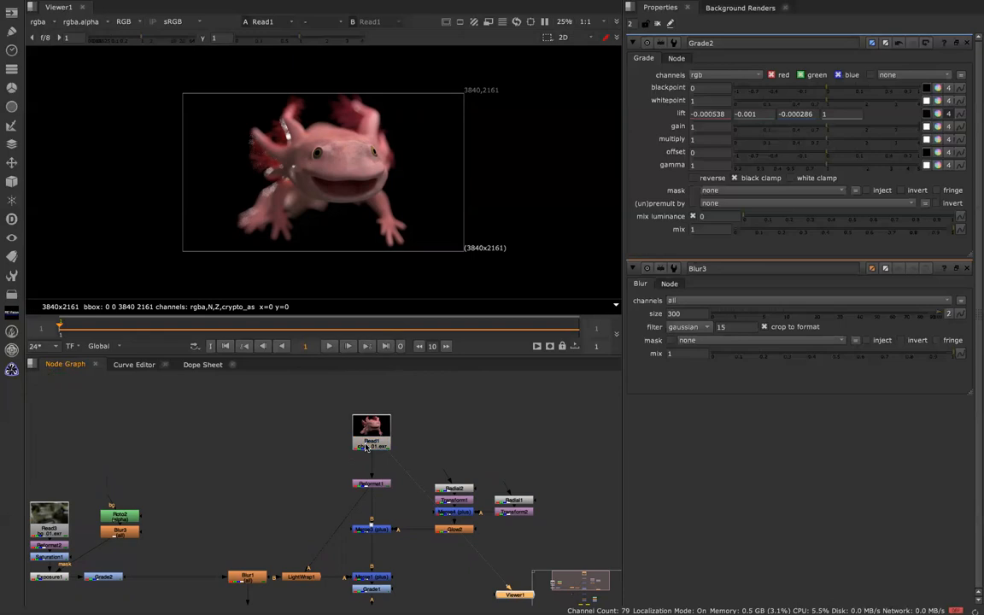
View the comp stage by stage through Reformat1, Merge3, Merge1, Grade1, Merge2, Glow1 and Grade3.
ctrl+shift+click(375, 485)
ctrl+shift+click(375, 528)
ctrl+shift+click(375, 578)
ctrl+shift+click(376, 589)
middle_drag(378, 590, 380, 439)
ctrl+shift+click(355, 465)
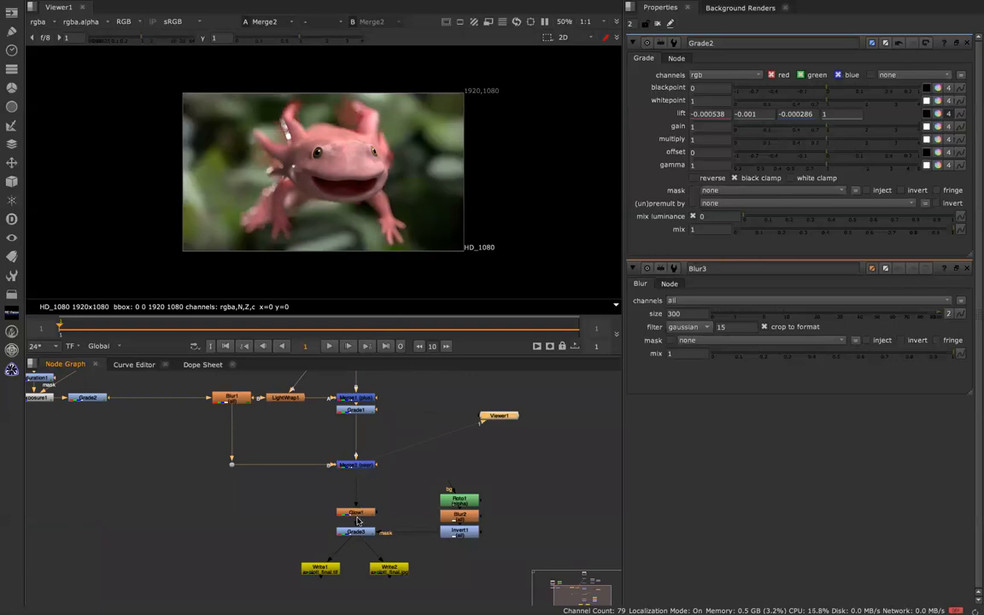
ctrl+shift+click(358, 511)
ctrl+shift+click(358, 532)
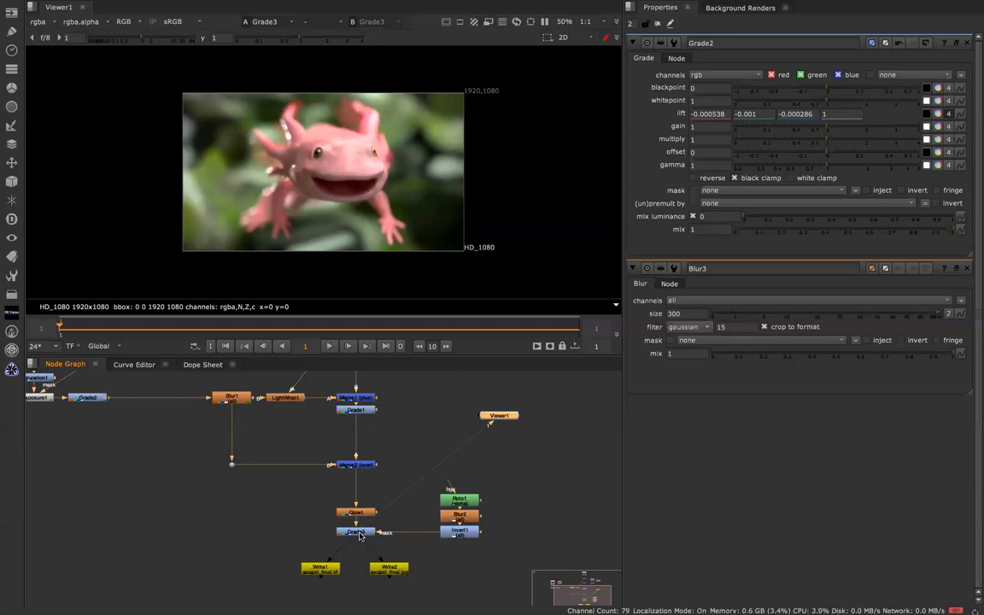
Toggle Grade1 off and on repeatedly to compare its effect on the final comp, leaving it enabled.
middle_drag(371, 475, 381, 562)
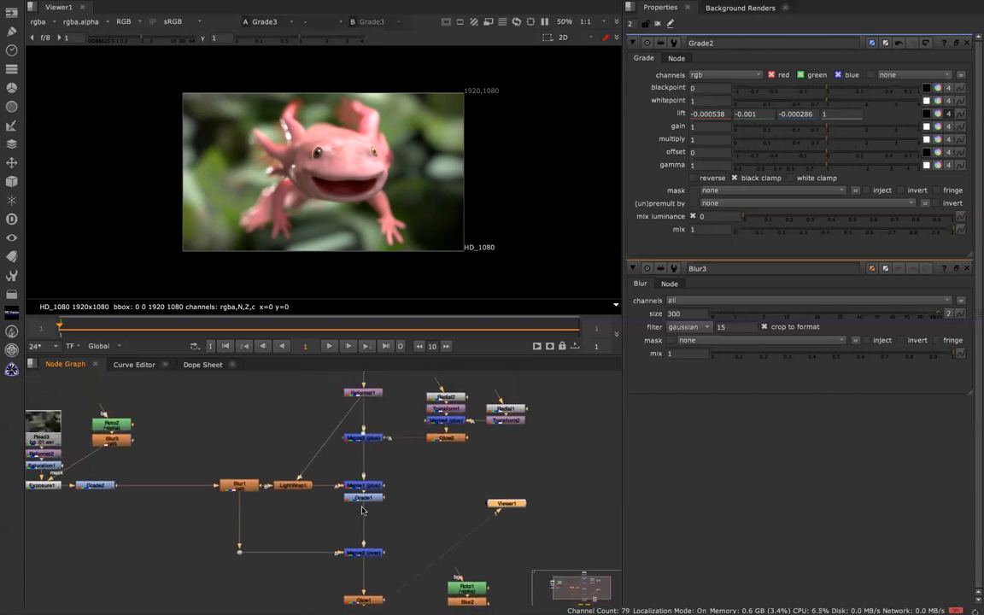
scroll(362, 510, up, 5)
click(386, 465)
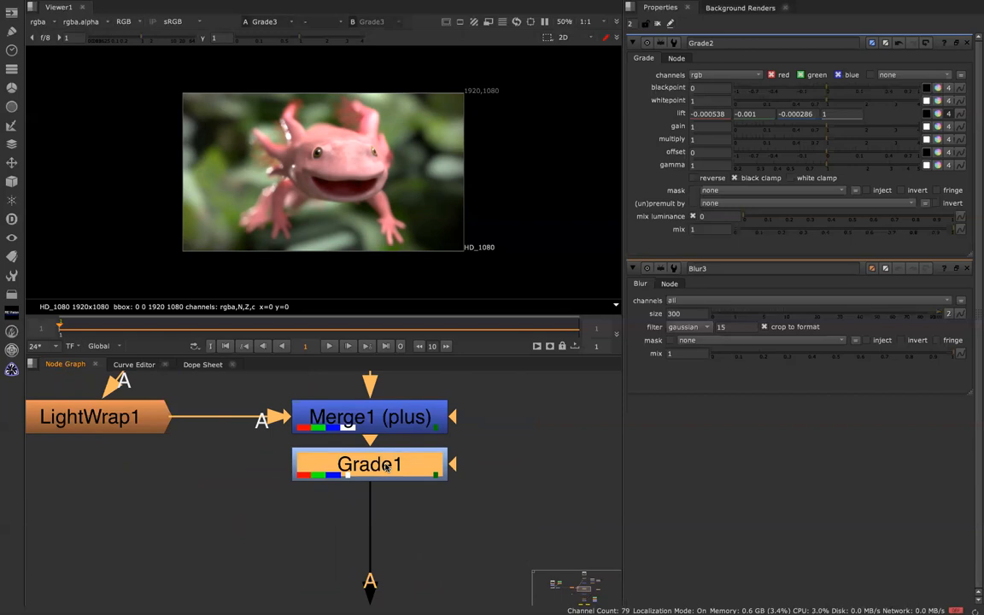
key(d)
key(d)
key(d)
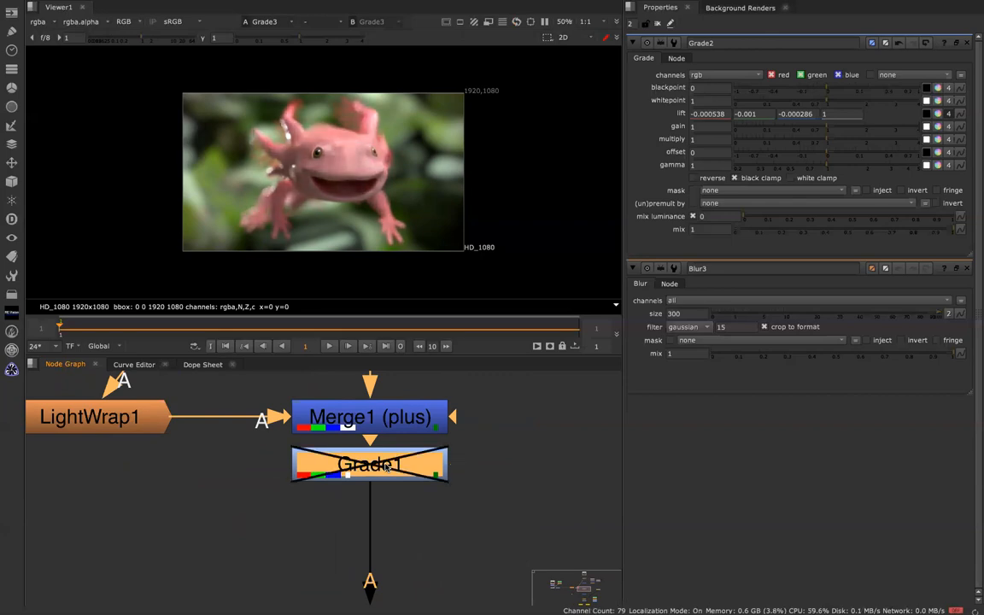
key(d)
key(d)
key(d)
key(d)
key(d)
key(d)
key(d)
key(d)
key(d)
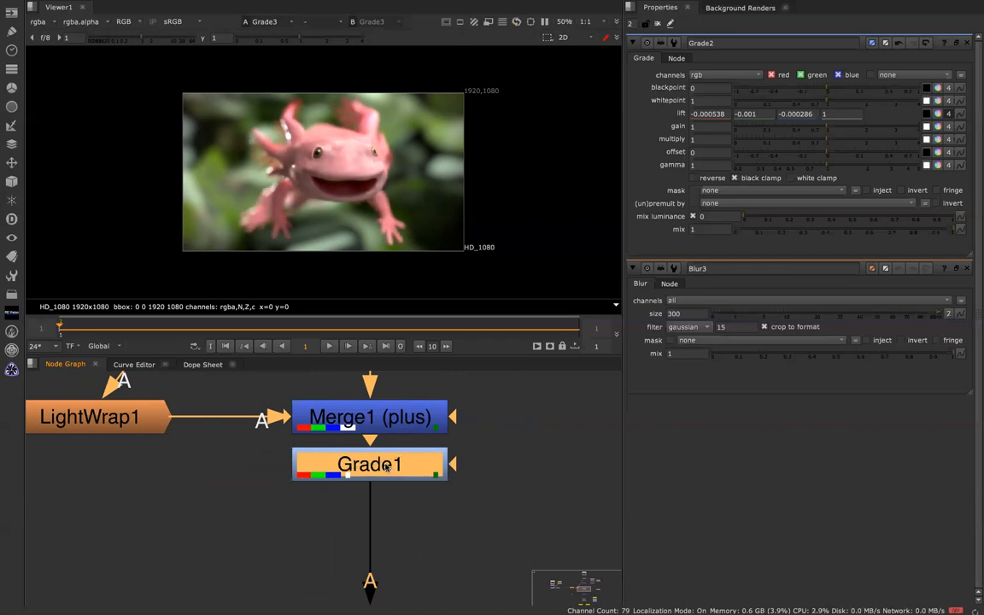
key(d)
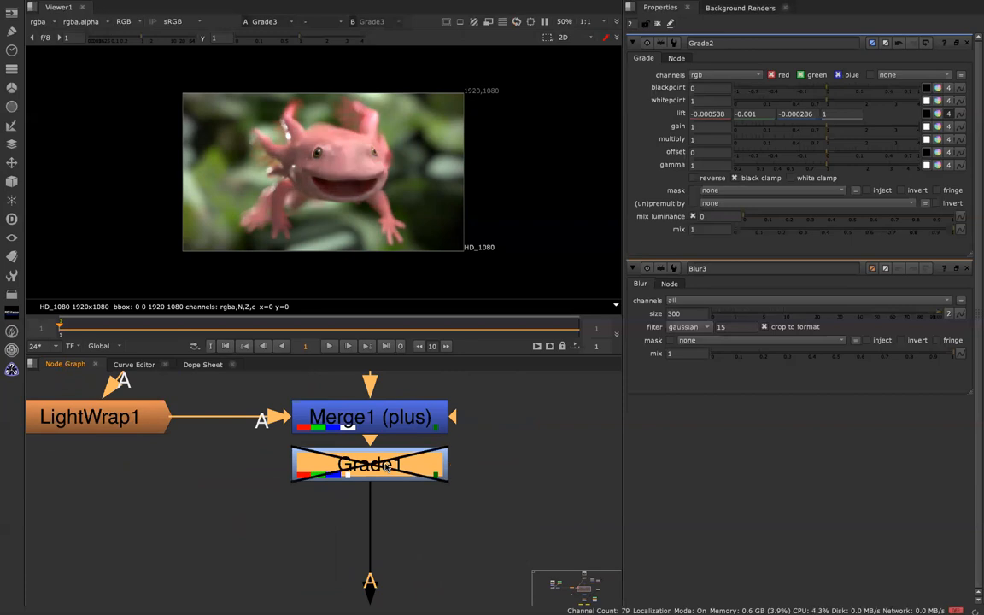
key(d)
key(d)
key(d)
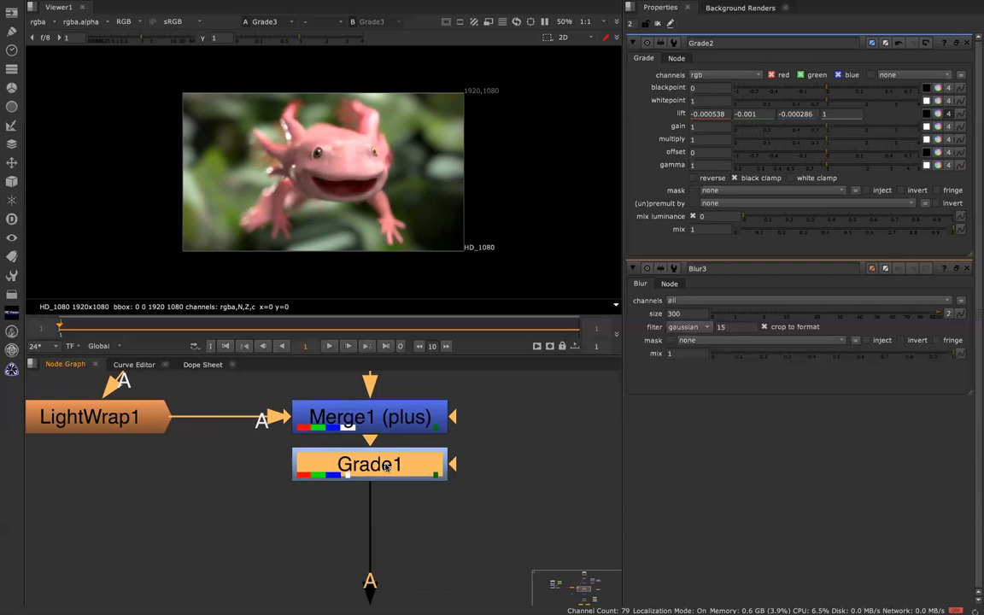
Show the character render Read1 in the viewer, followed by the background render Read3.
key(f)
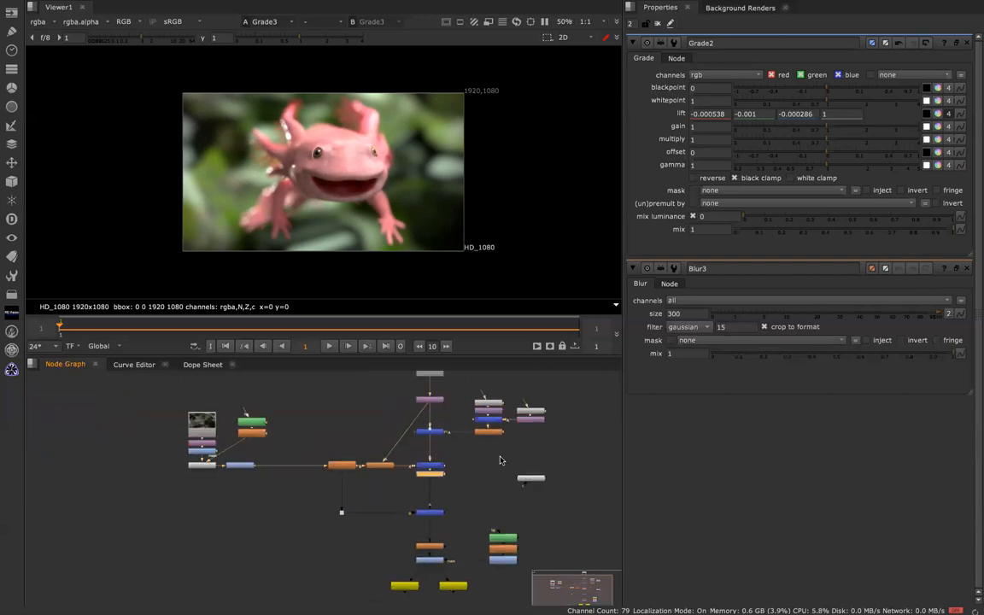
middle_drag(496, 441, 489, 516)
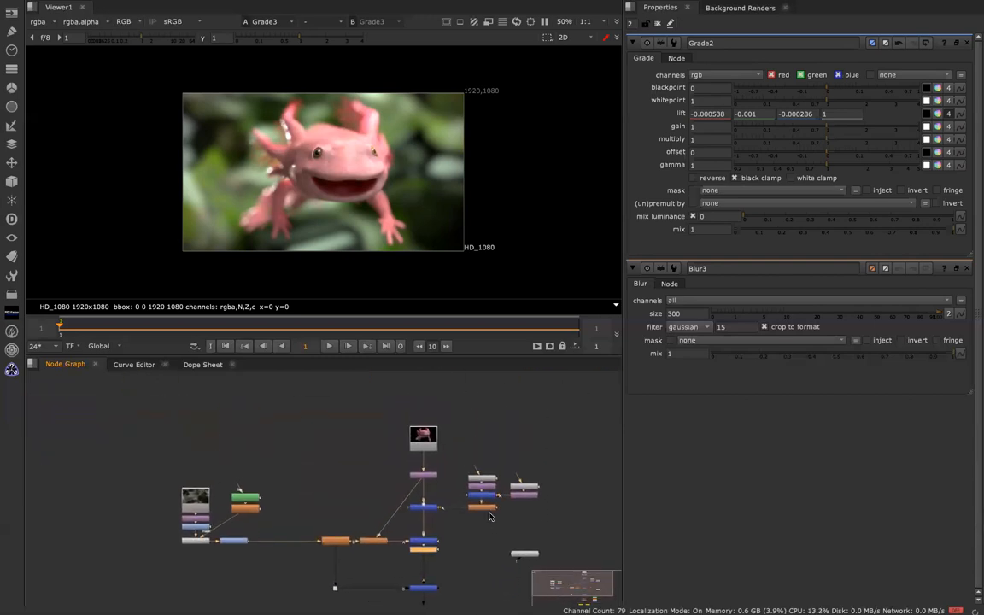
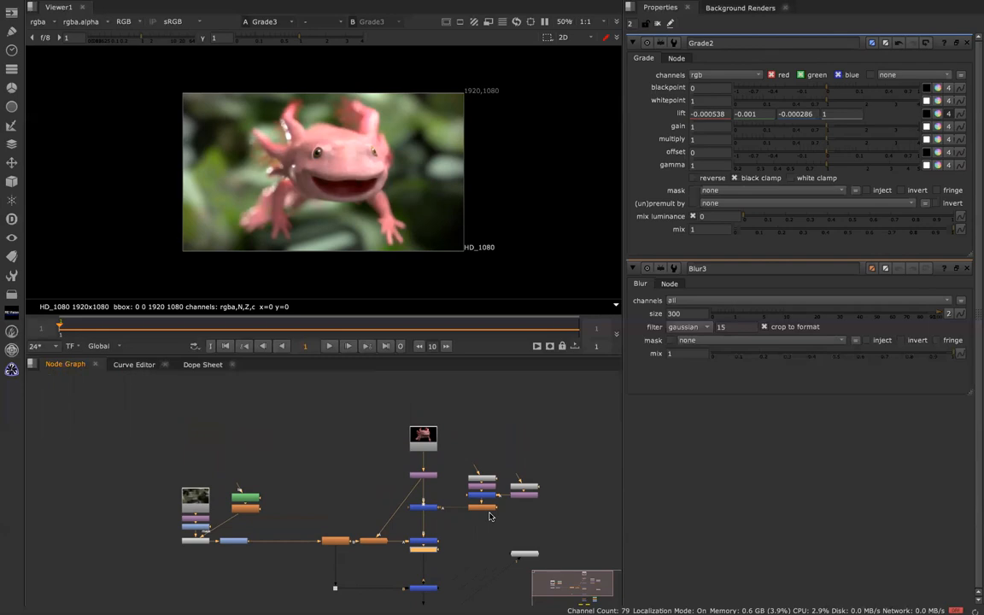
click(418, 441)
key(1)
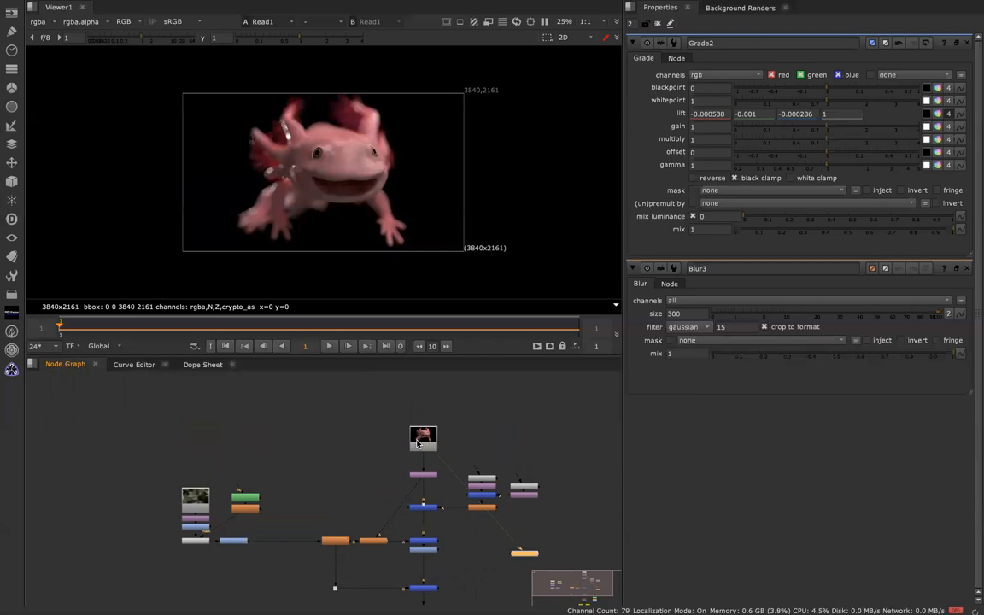
click(196, 490)
key(1)
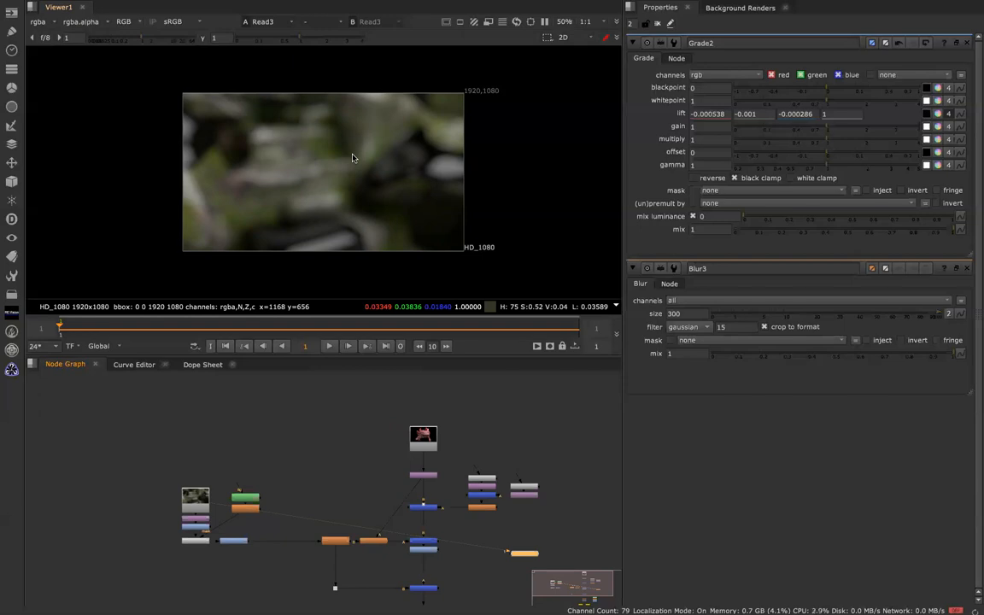
View Read1 and Reformat1 one after the other to compare their formats.
click(432, 435)
key(1)
click(428, 477)
key(1)
Show Read1 in the viewer again and open its properties to examine the source file and format.
click(427, 443)
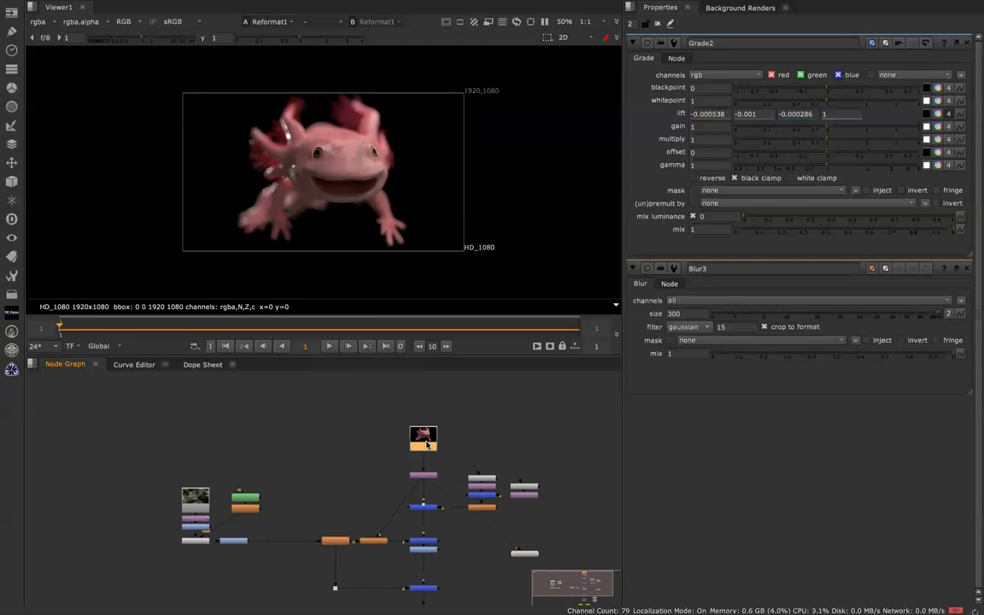
scroll(427, 445, up, 8)
scroll(427, 445, down, 3)
key(1)
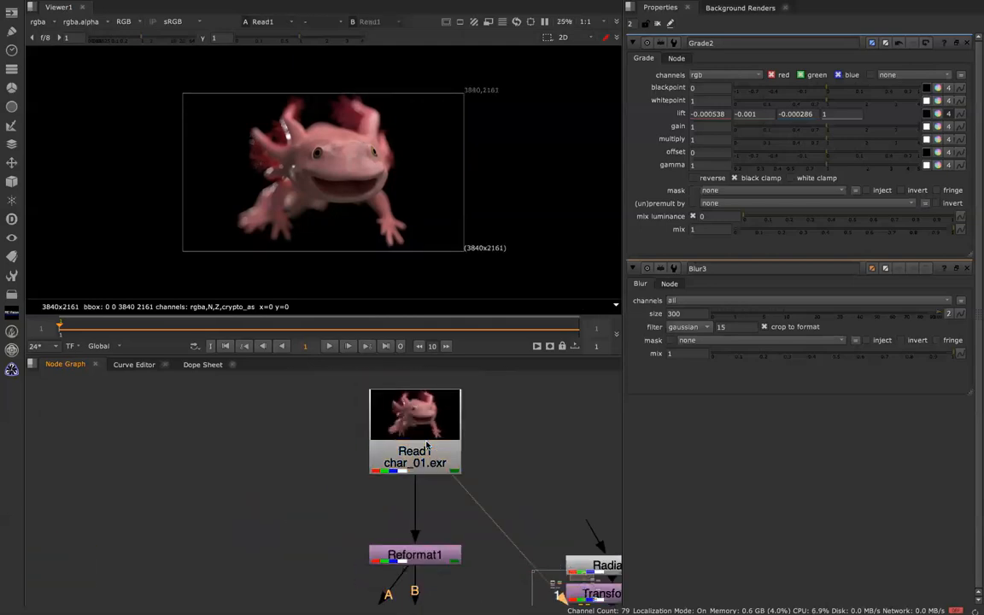
double_click(427, 445)
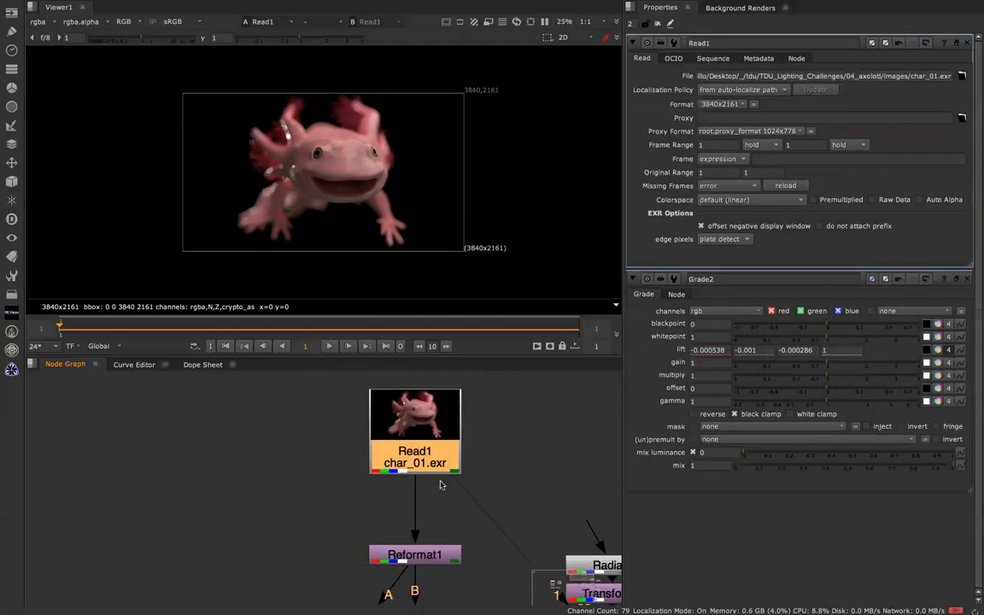
scroll(438, 460, down, 3)
scroll(359, 474, up, 3)
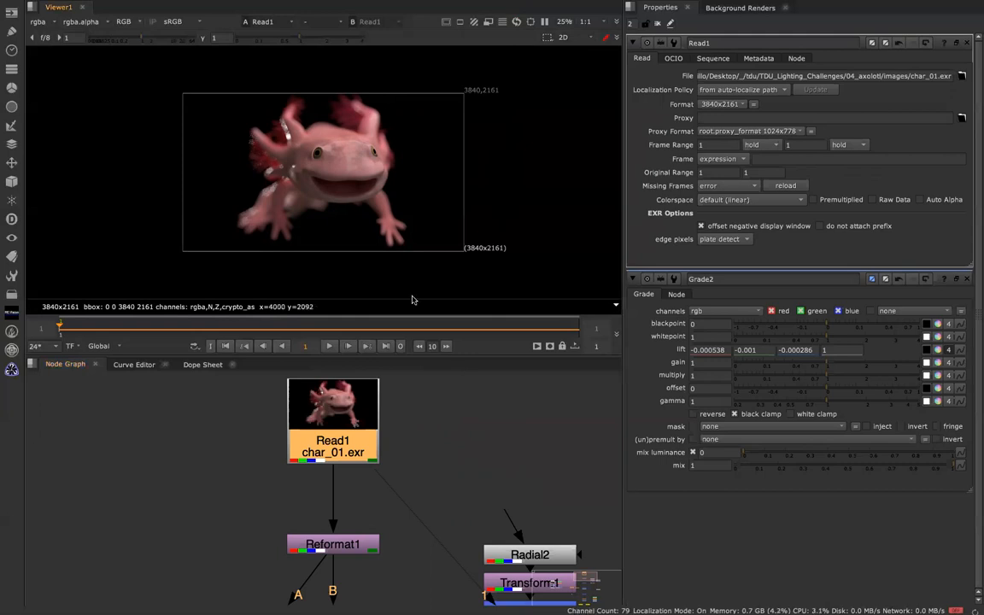
View Reformat1's output after Read1 to compare the resized image with the source.
click(350, 417)
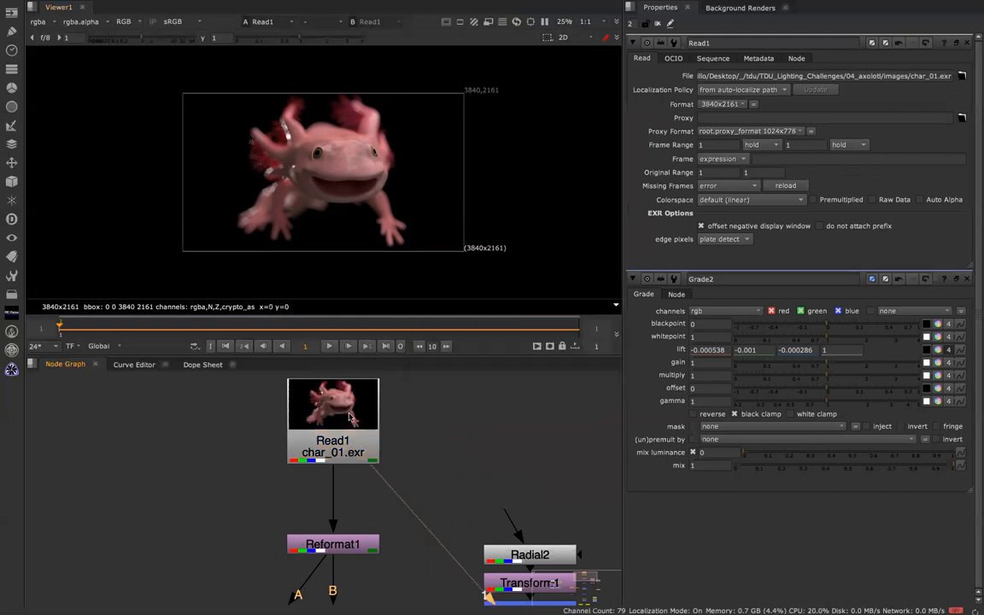
scroll(363, 457, down, 3)
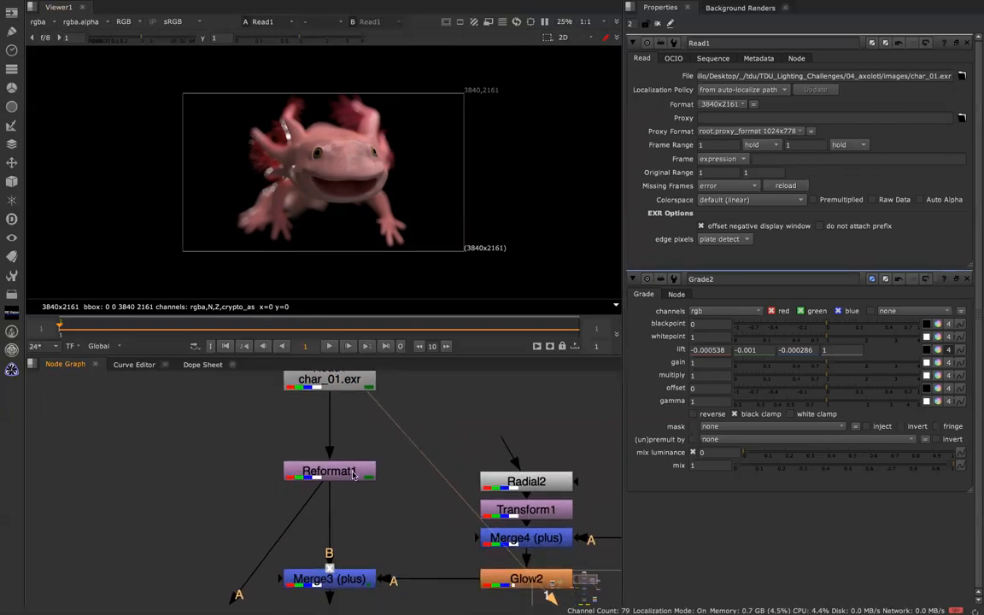
click(352, 472)
key(1)
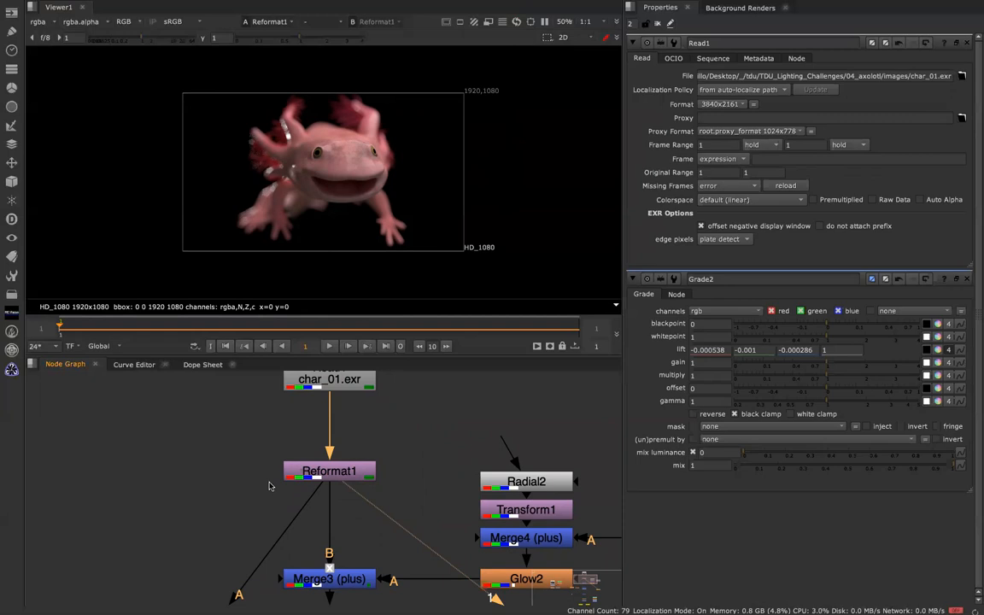
Show Merge3 in the viewer with a close-up of the axolotl's eyes.
middle_drag(351, 506, 356, 516)
middle_drag(359, 461, 361, 370)
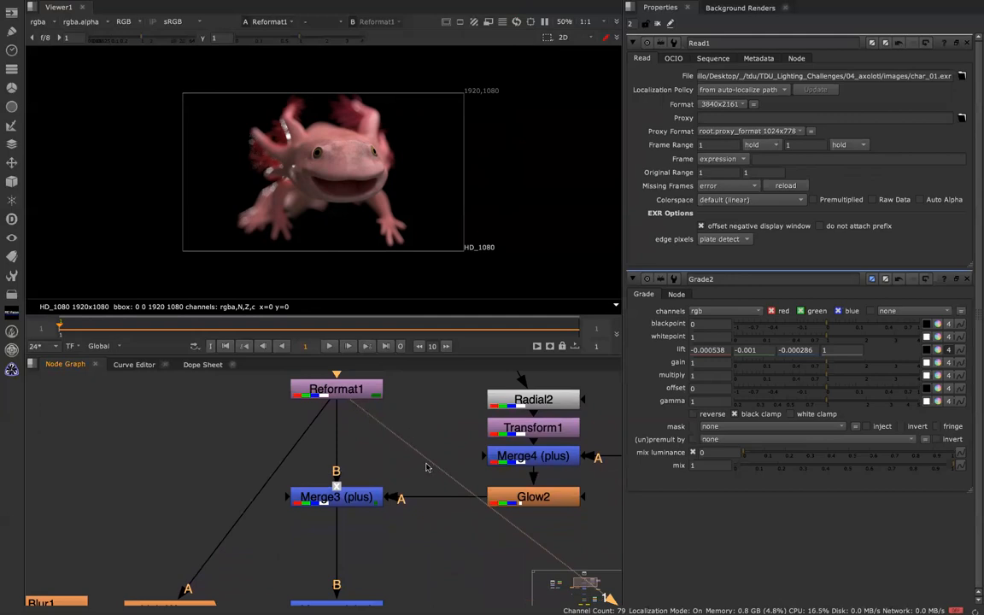
scroll(408, 483, down, 4)
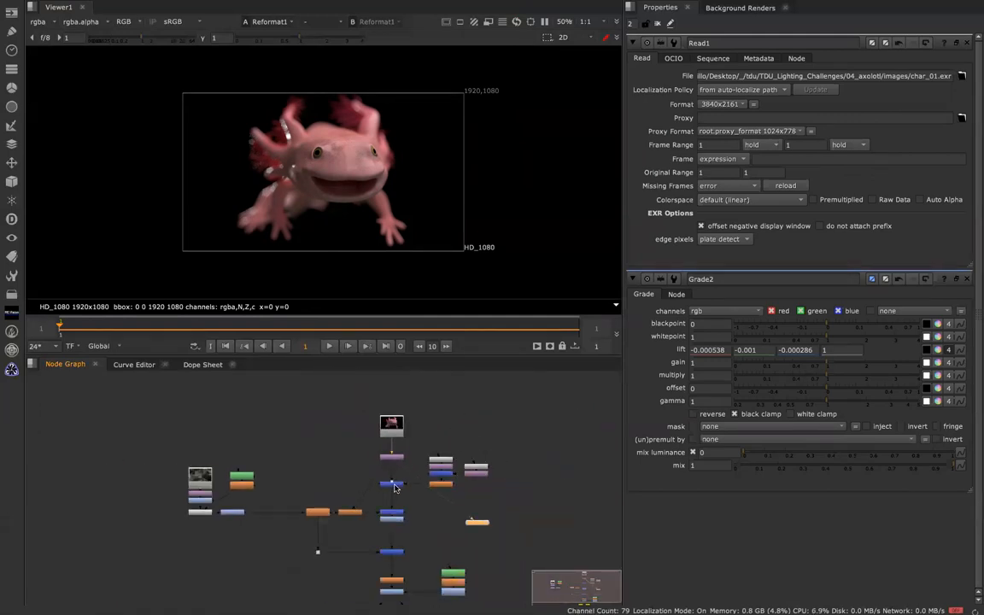
scroll(347, 154, up, 7)
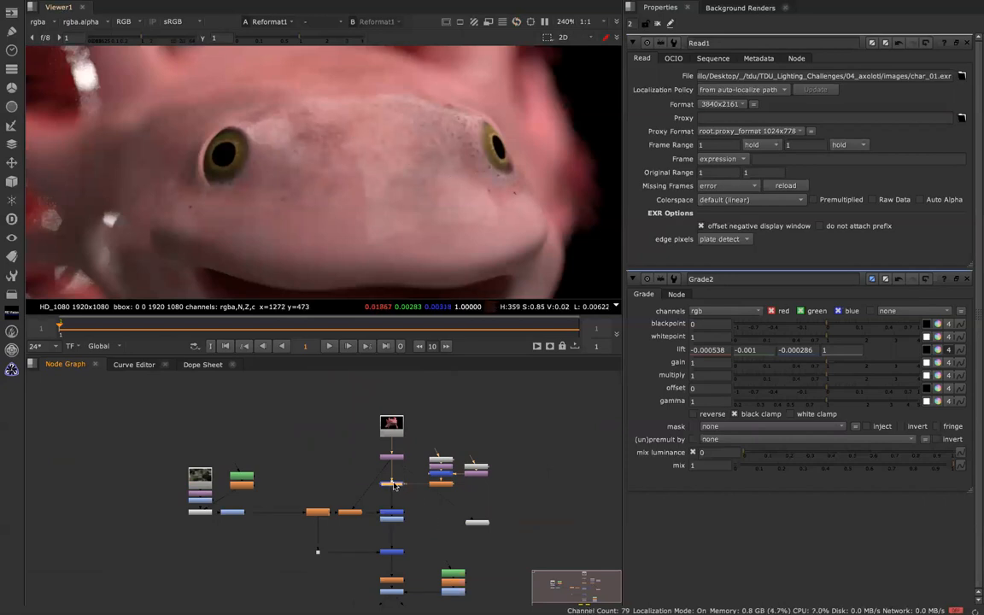
key(1)
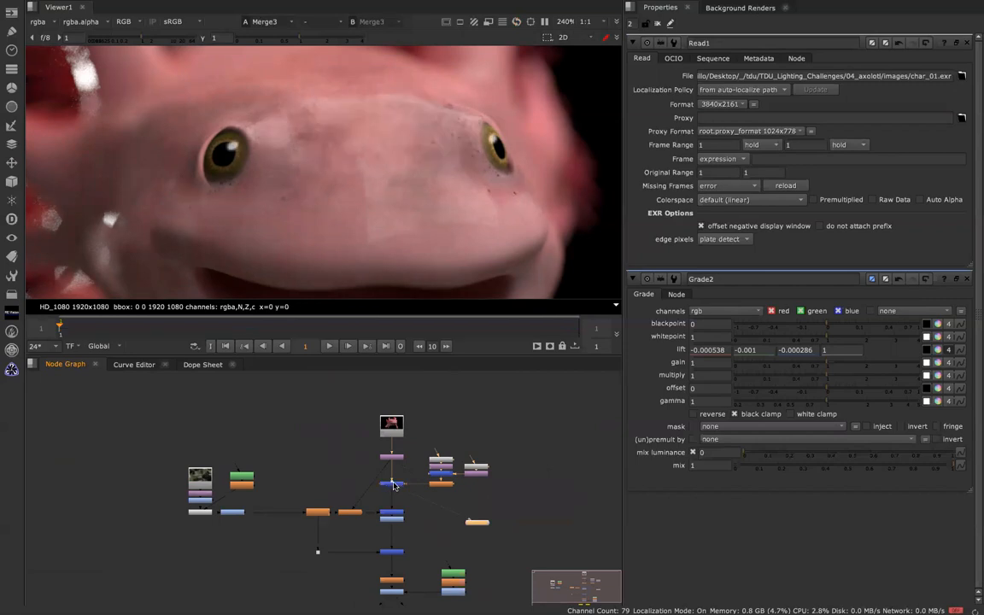
Toggle Merge3 off and on repeatedly to compare the eye highlights, leaving it enabled.
click(394, 485)
key(d)
key(d)
key(d)
key(d)
key(d)
key(d)
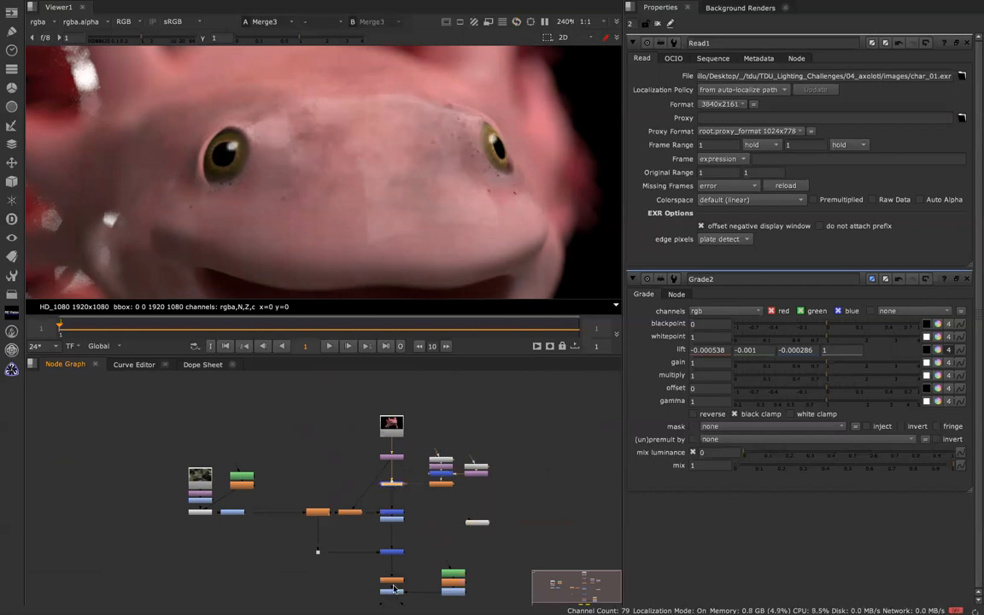
Show Read1 in the viewer and fit the full image to the frame.
scroll(373, 587, up, 7)
scroll(385, 587, down, 6)
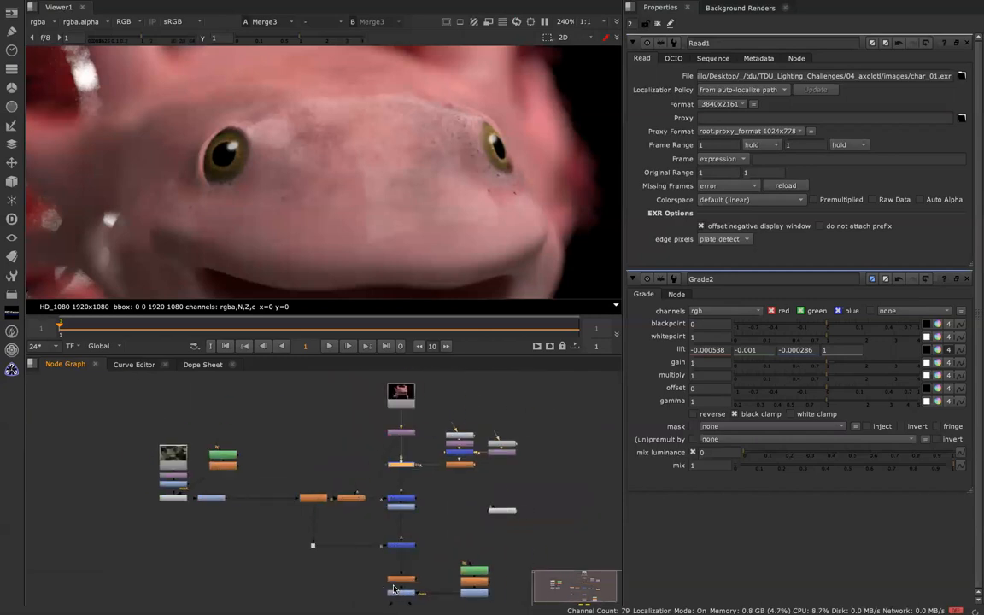
click(402, 392)
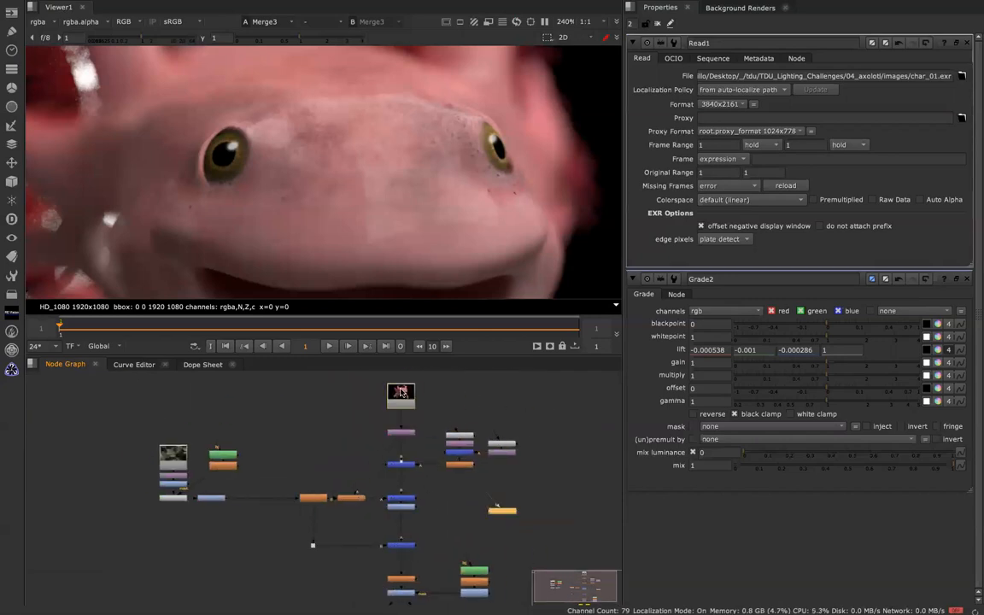
key(1)
key(f)
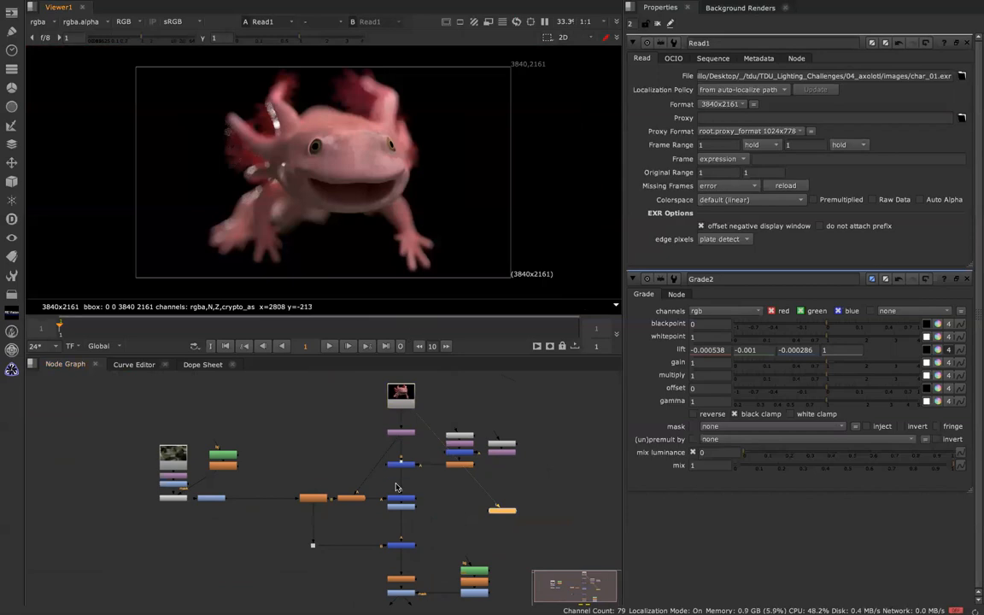
Show the output of Merge2 in the viewer, followed by Grade3 further down the main branch.
click(407, 545)
key(1)
key(1)
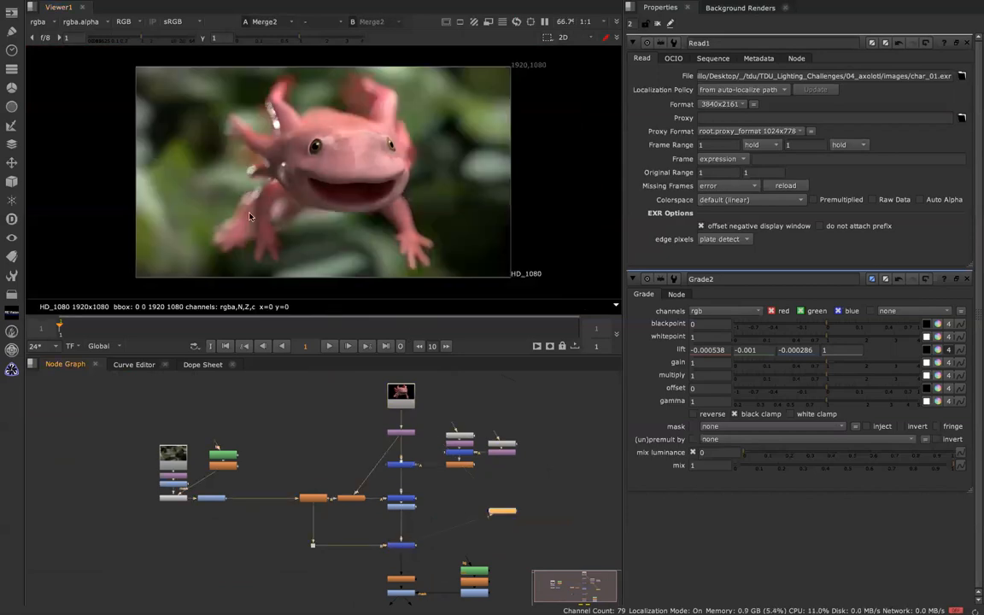
middle_drag(423, 432, 418, 339)
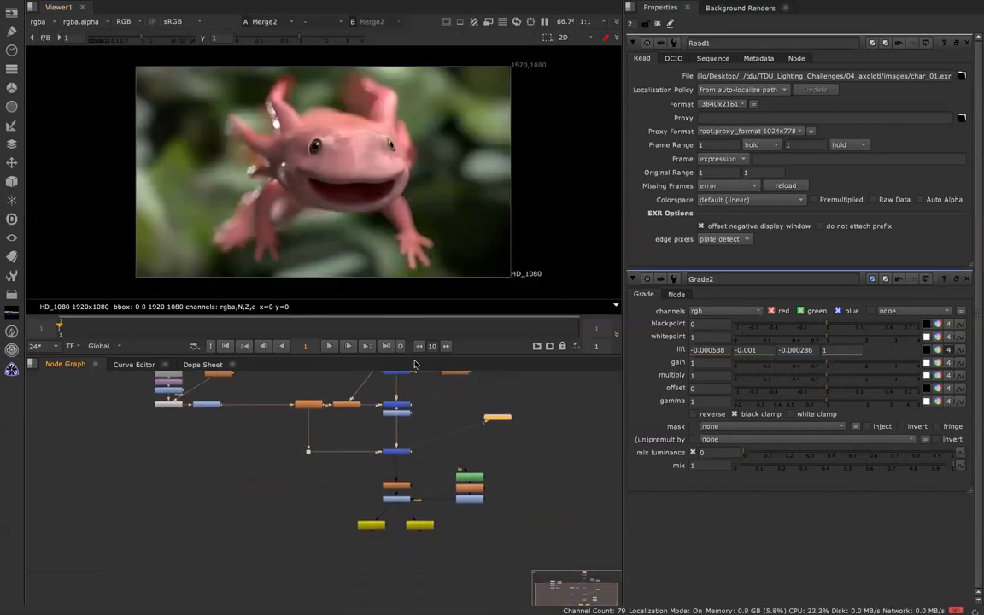
click(393, 501)
key(1)
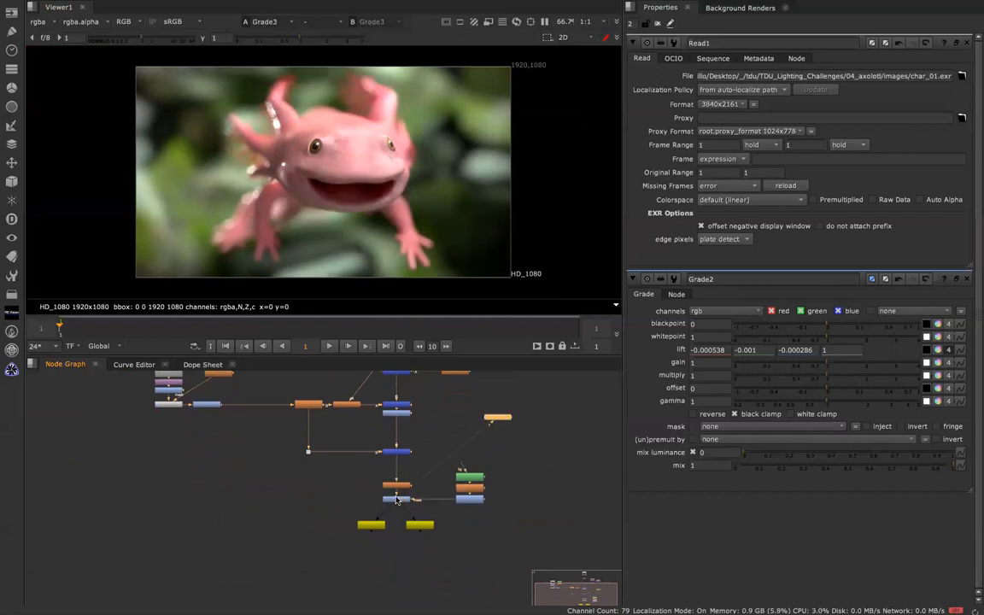
Duplicate the bg_01.exr and char_01.exr Read nodes into the empty area above the comp.
middle_drag(373, 429, 375, 568)
click(165, 499)
click(230, 388)
key(ctrl+v)
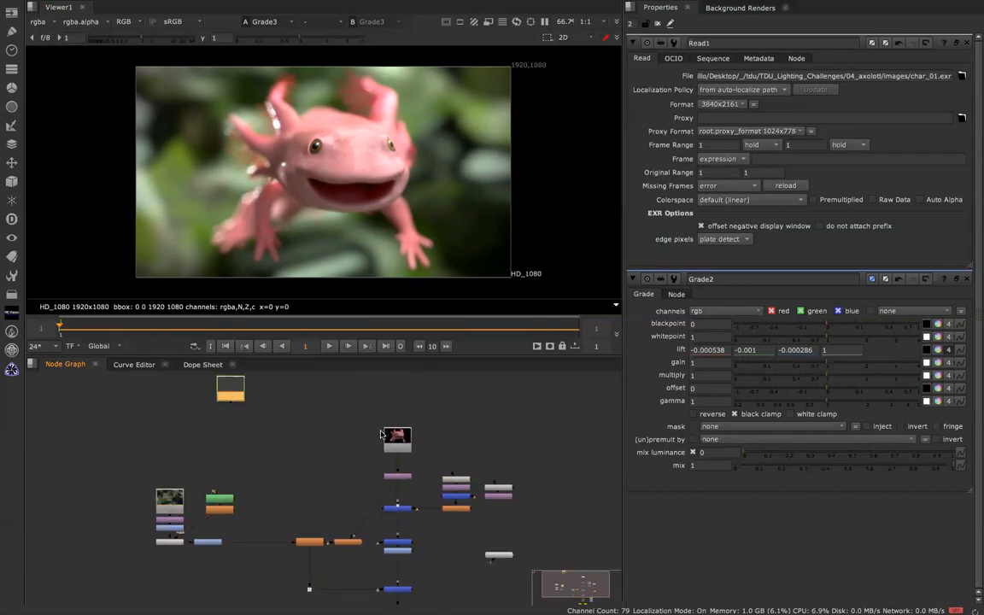
click(391, 431)
click(306, 387)
key(ctrl+v)
drag(222, 395, 248, 419)
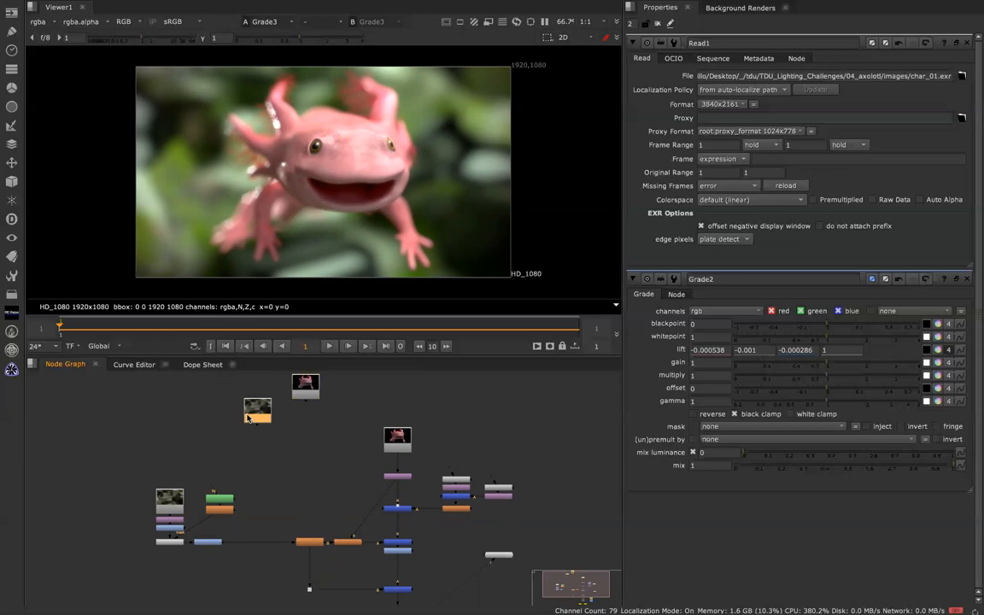
click(306, 385)
drag(195, 340, 368, 415)
key(f)
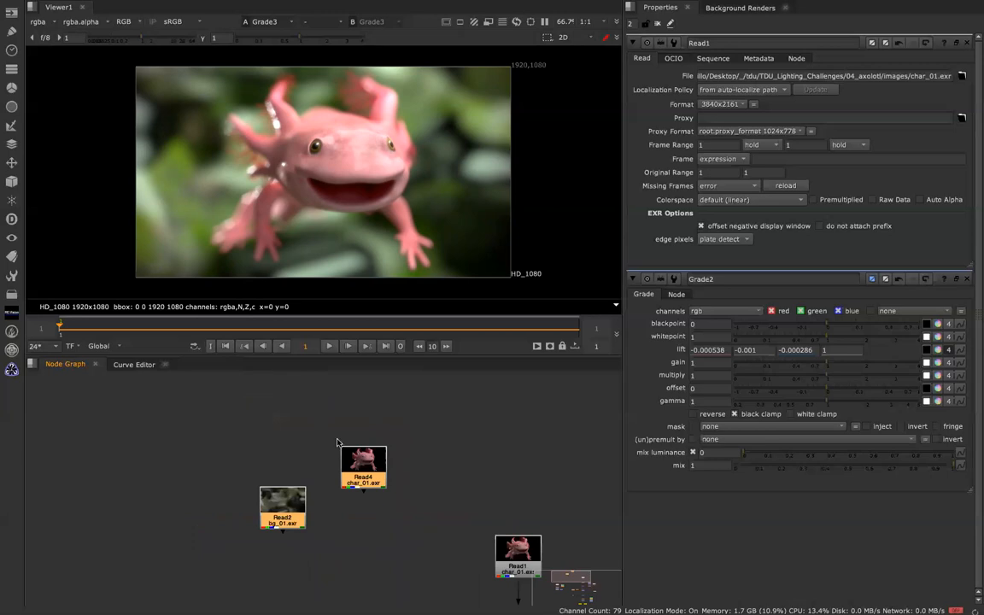
scroll(355, 530, up, 3)
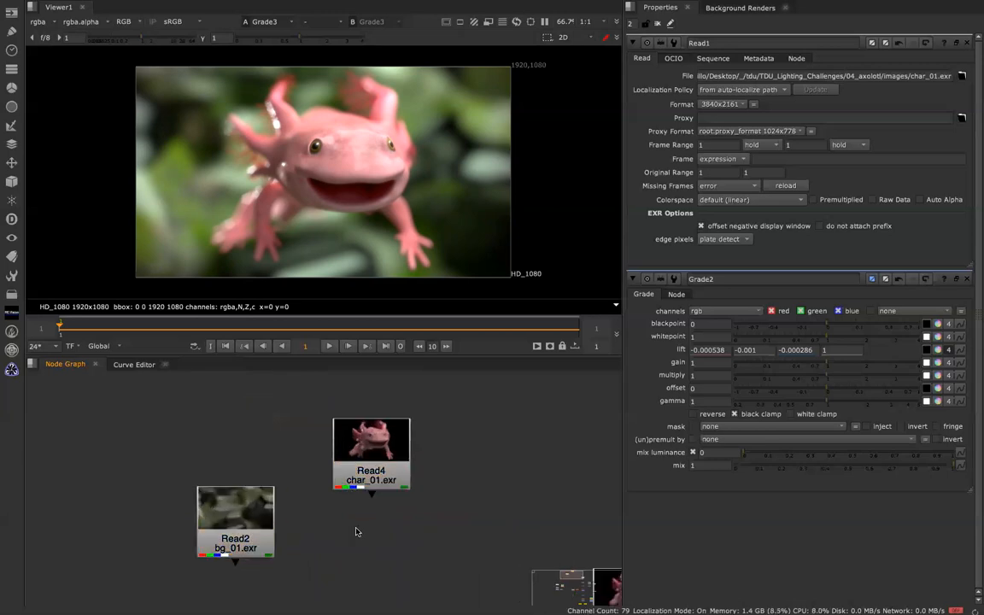
Merge the duplicated character as input A over the duplicated background as input B, and show the merge in the viewer.
key(Tab)
key(Escape)
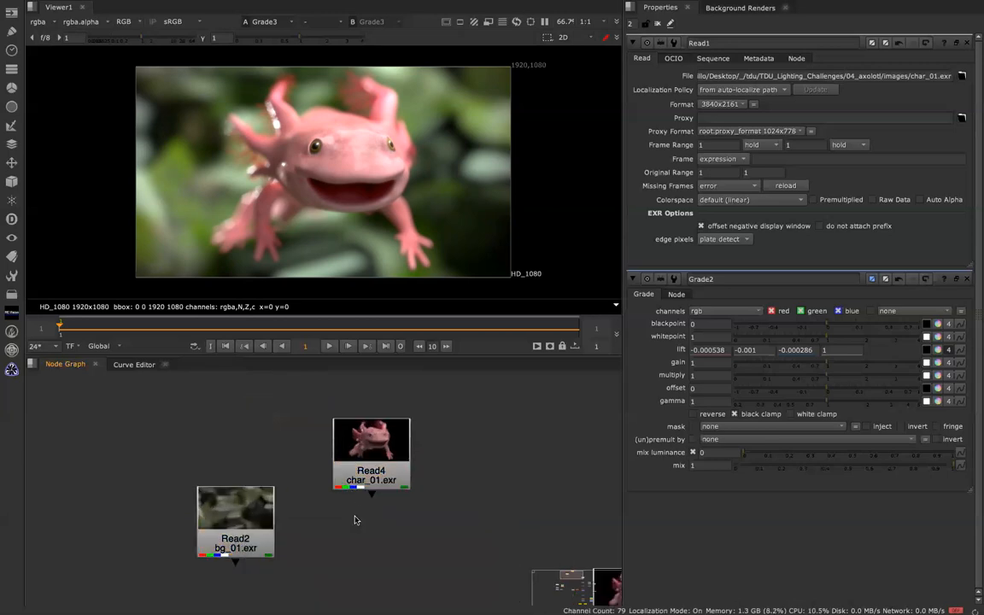
key(m)
drag(340, 500, 253, 526)
drag(356, 524, 371, 411)
key(1)
drag(203, 516, 150, 516)
Add a Reformat node after Read4 and place a copy of it between Read2 and the merge's B input.
click(360, 399)
key(Tab)
text(ref)
key(Return)
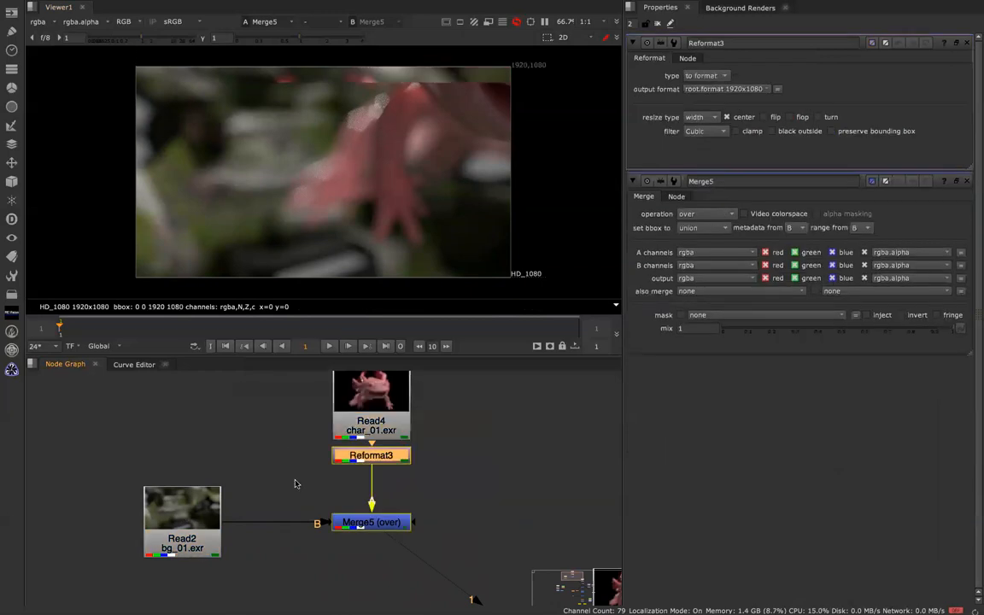
key(ctrl+c)
click(196, 498)
key(ctrl+v)
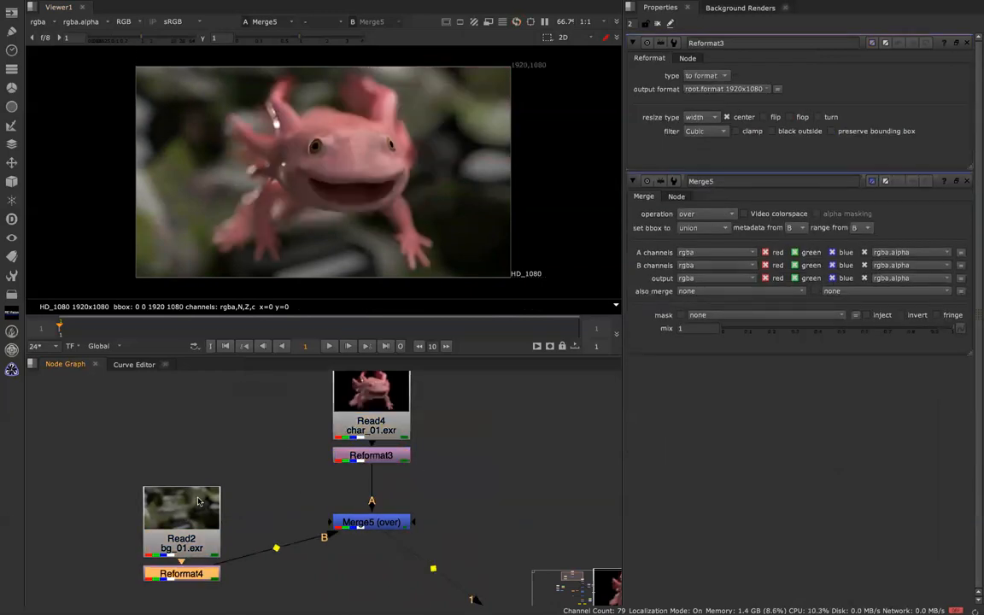
drag(202, 570, 256, 522)
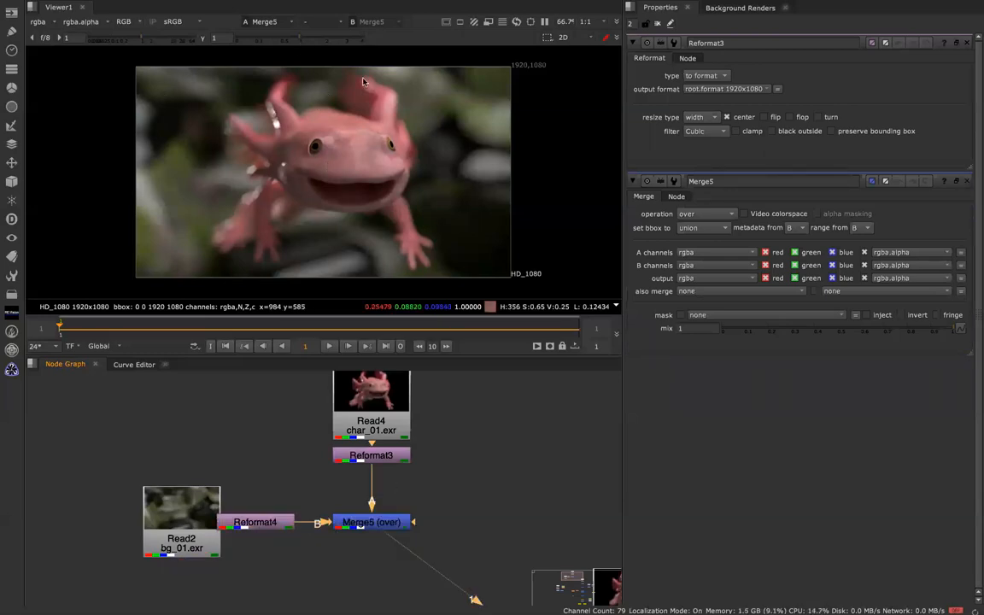
Open the project settings and examine the available full size formats, keeping HD_1080.
click(526, 447)
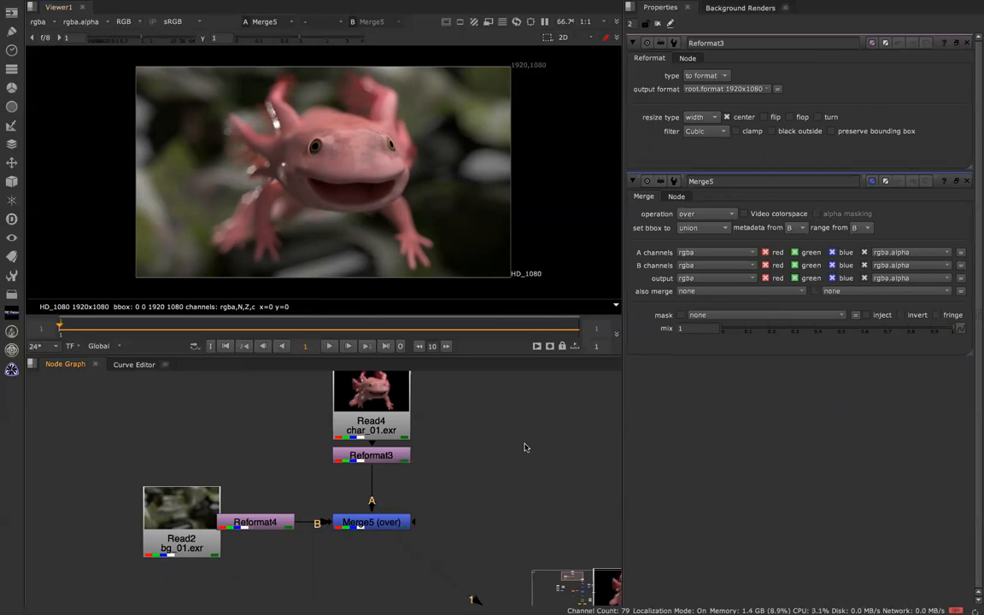
key(s)
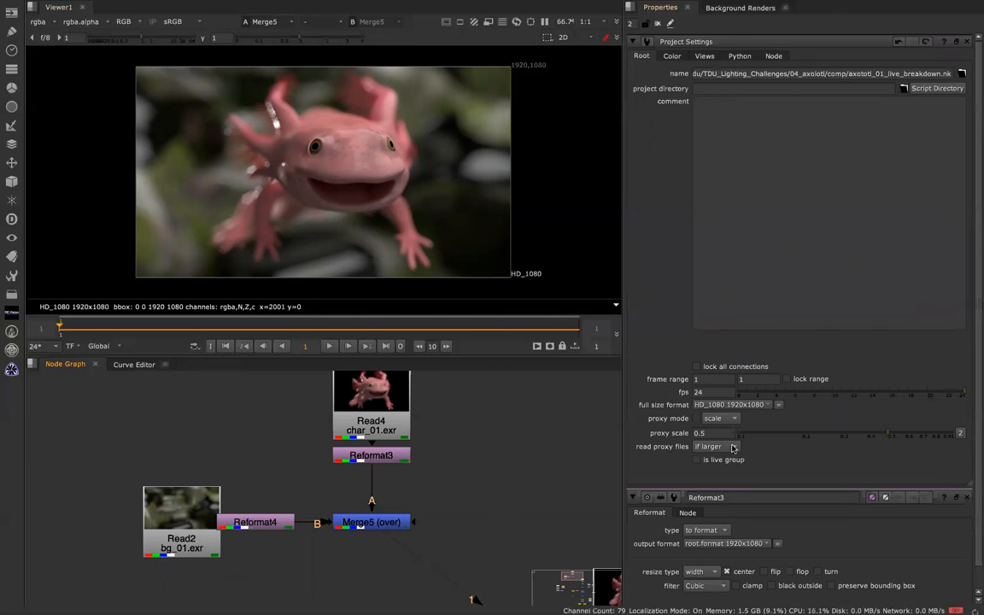
click(741, 403)
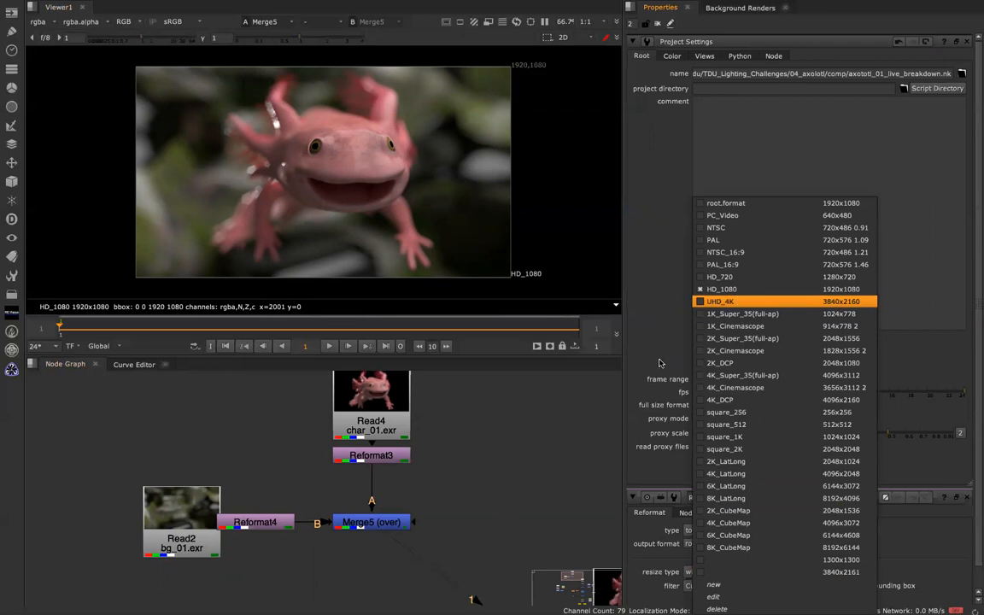
click(552, 427)
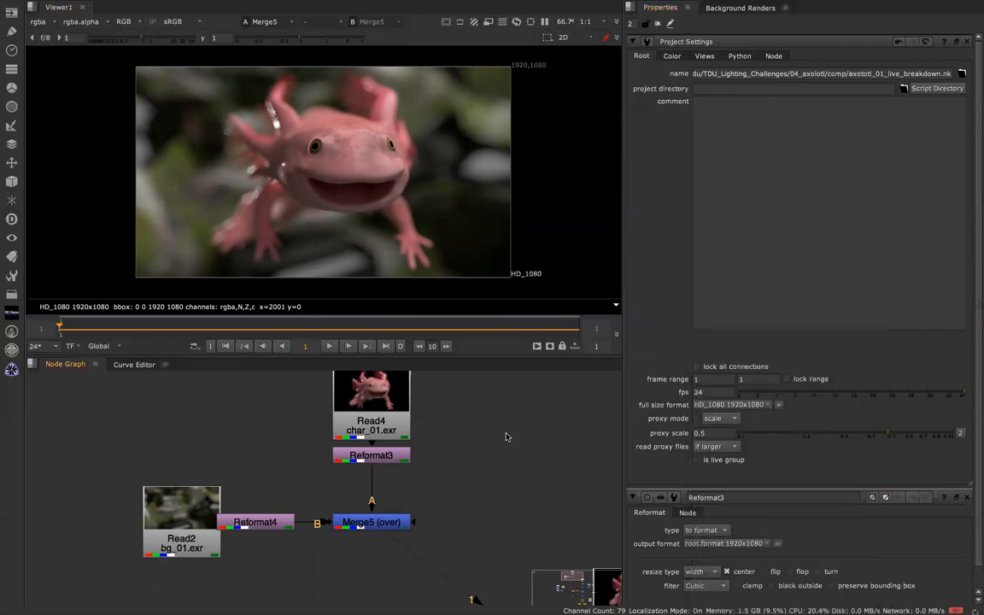
Compare Read4's original render with Merge5's output in the viewer.
click(394, 427)
key(1)
click(381, 528)
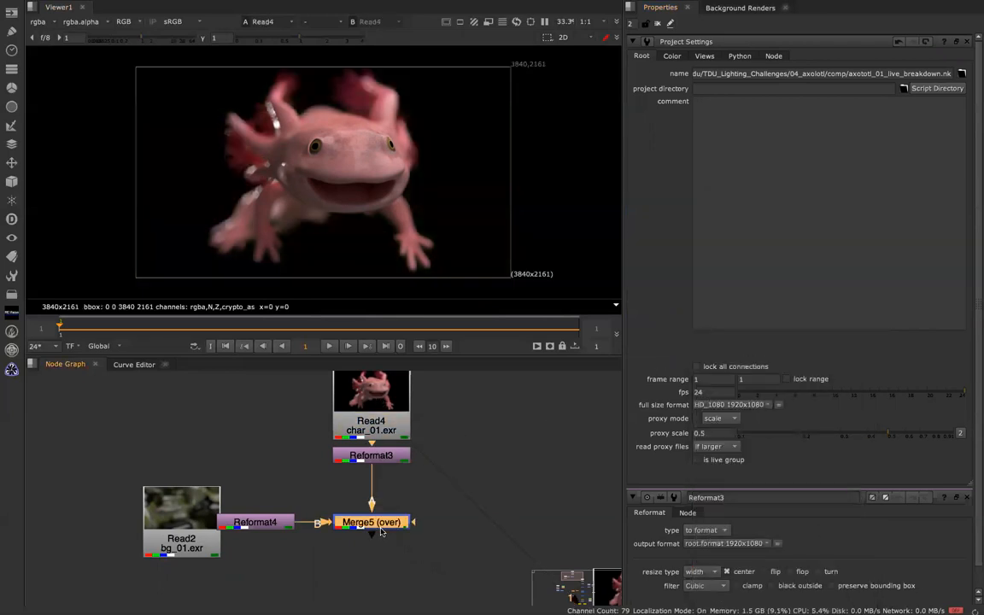
key(1)
Spread out the demo nodes, moving the character branch well above Merge5 and the background branch far to its left.
scroll(353, 439, down, 5)
drag(334, 435, 359, 390)
drag(290, 521, 55, 546)
click(51, 587)
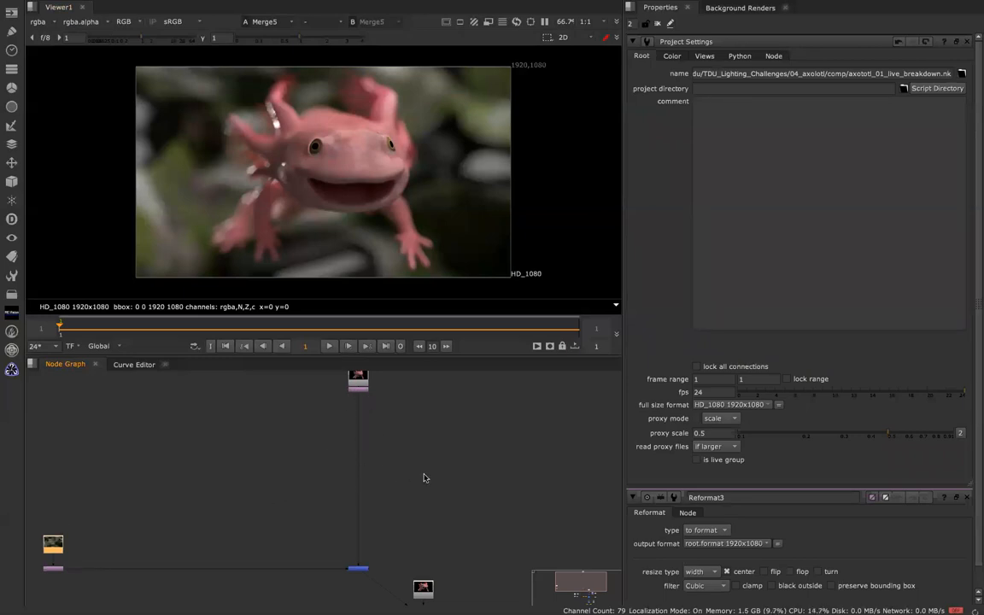
Show Merge2 of the finished comp in the viewer and compare it with the Read1 source.
middle_drag(424, 494, 393, 323)
click(392, 528)
key(1)
click(395, 418)
key(1)
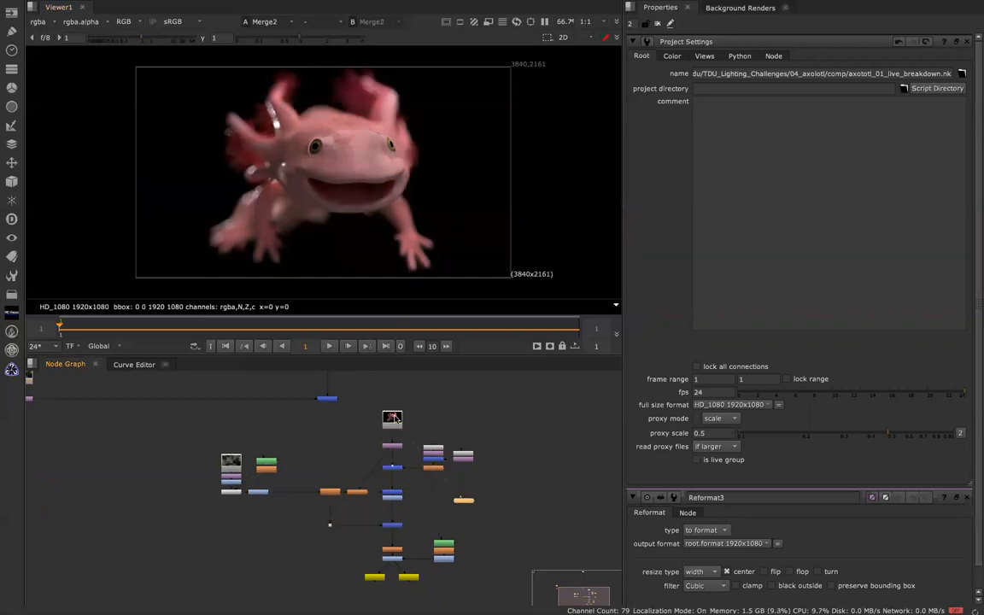
Open Merge5's properties and examine the available merge operations and their formulas.
click(328, 399)
key(1)
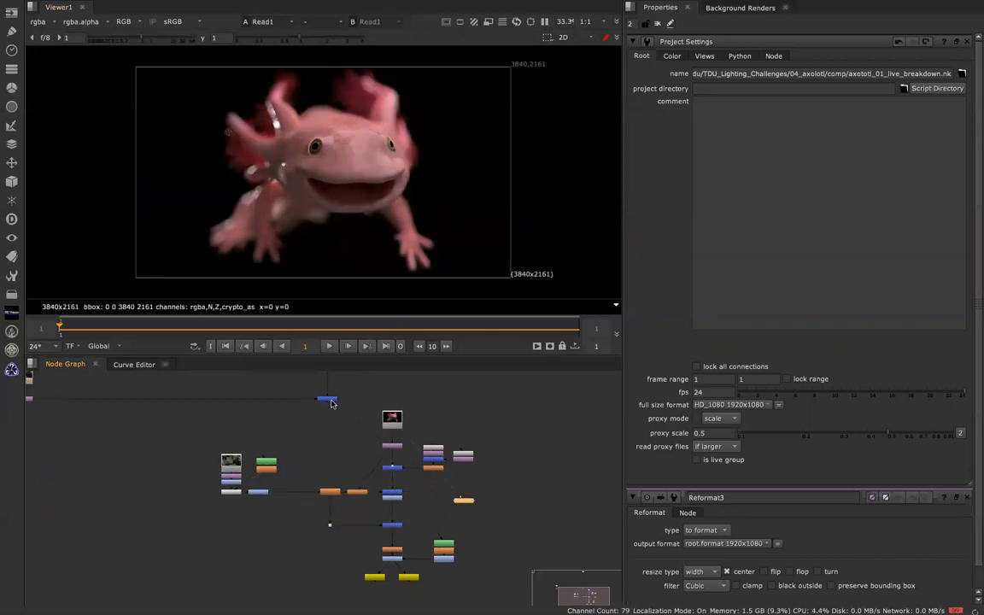
double_click(329, 399)
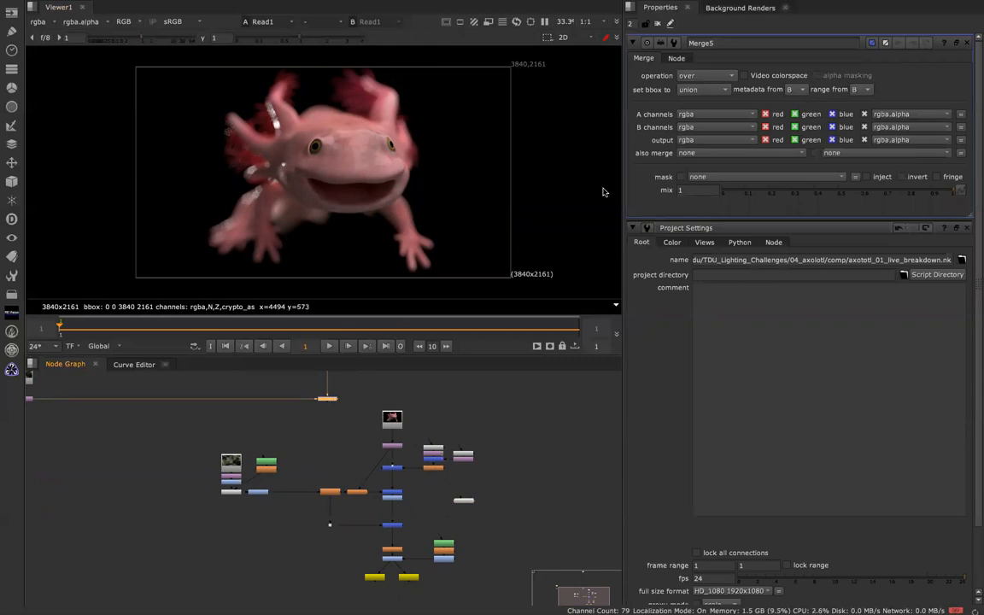
click(709, 77)
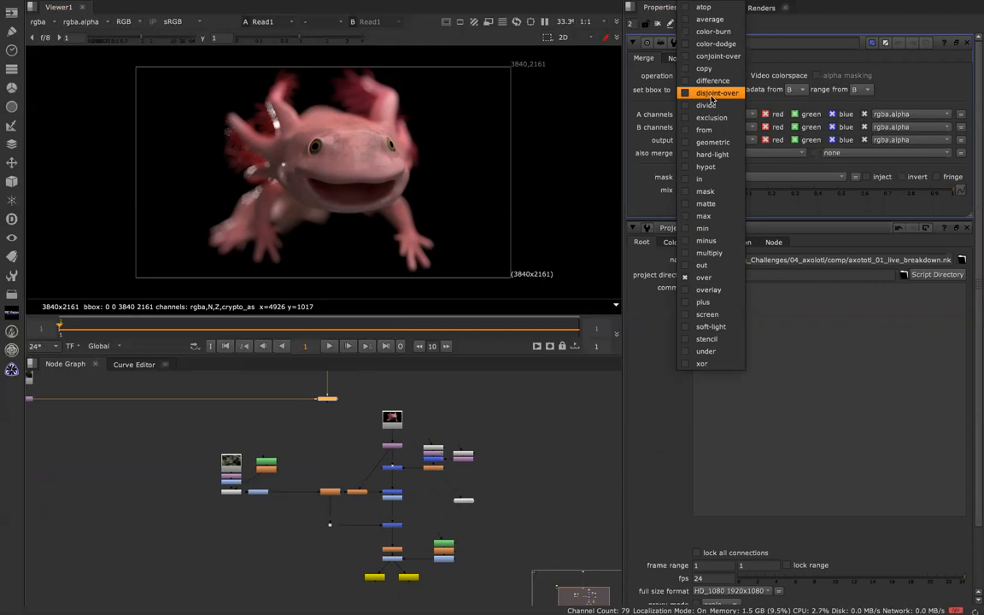
click(324, 407)
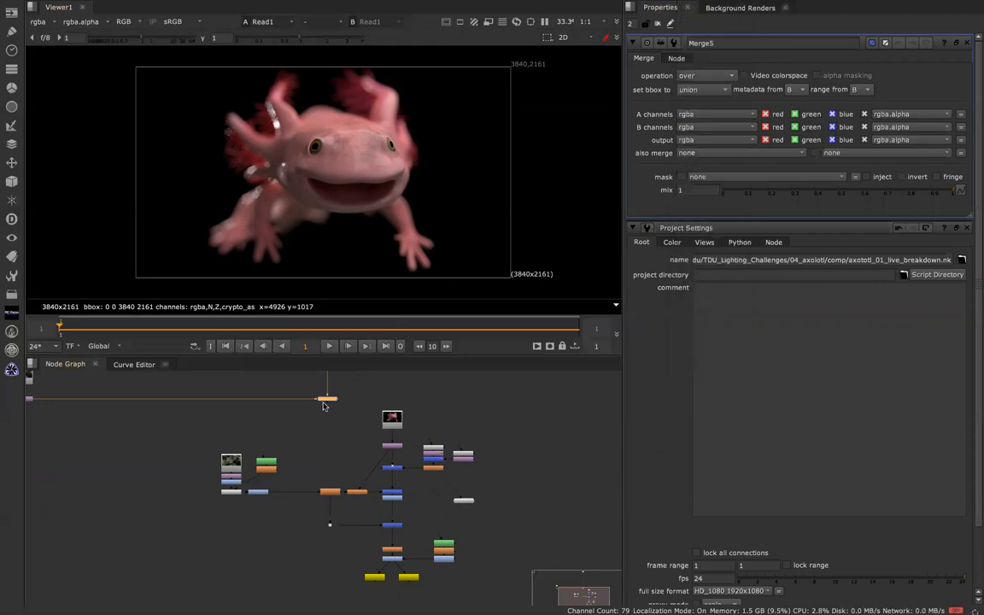
click(696, 78)
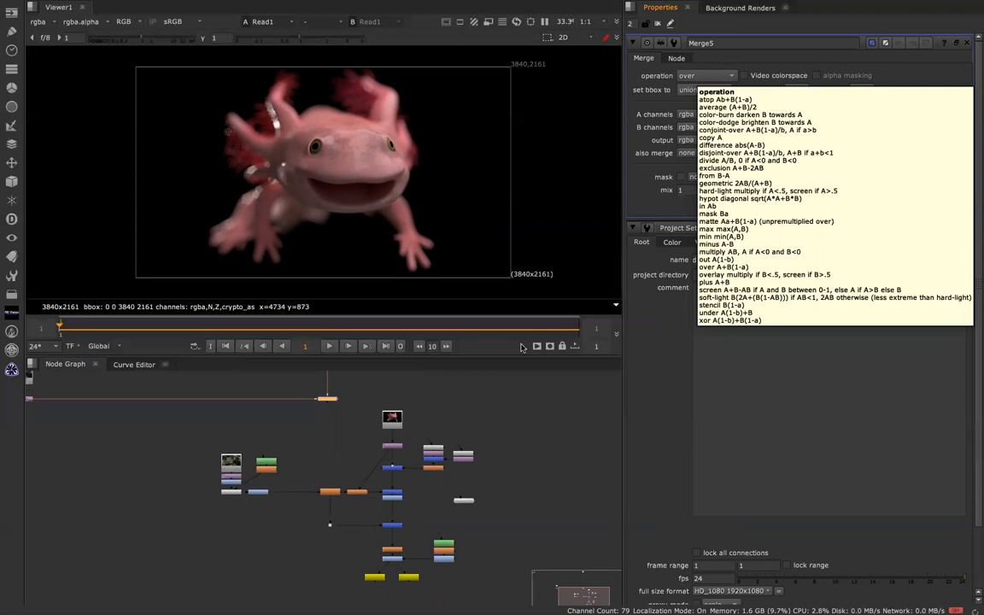
Show Merge5's over result in the viewer and inspect its A and B inputs in the node graph.
click(381, 395)
middle_drag(349, 399, 427, 505)
click(410, 505)
key(1)
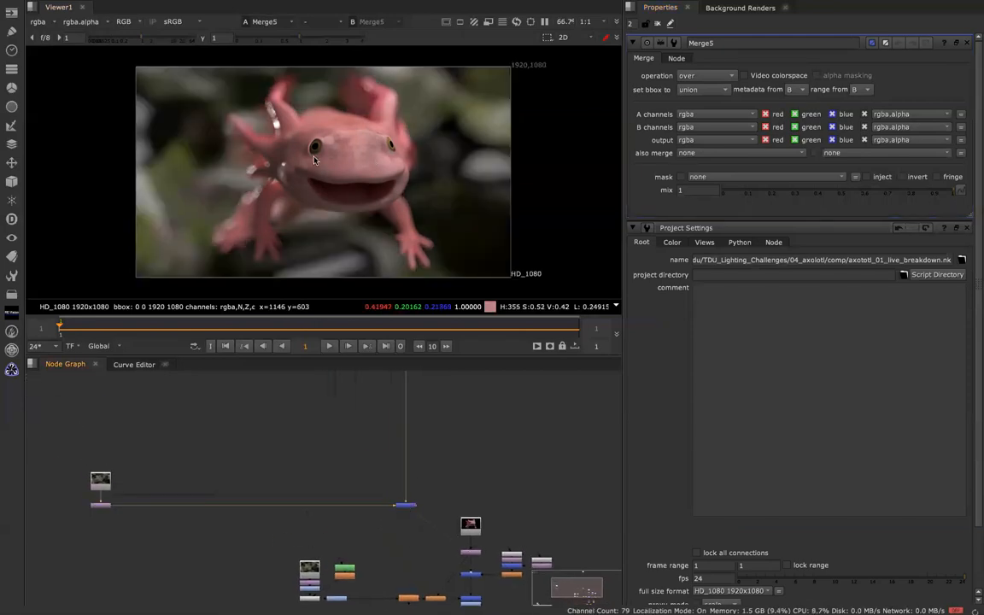
scroll(449, 487, up, 7)
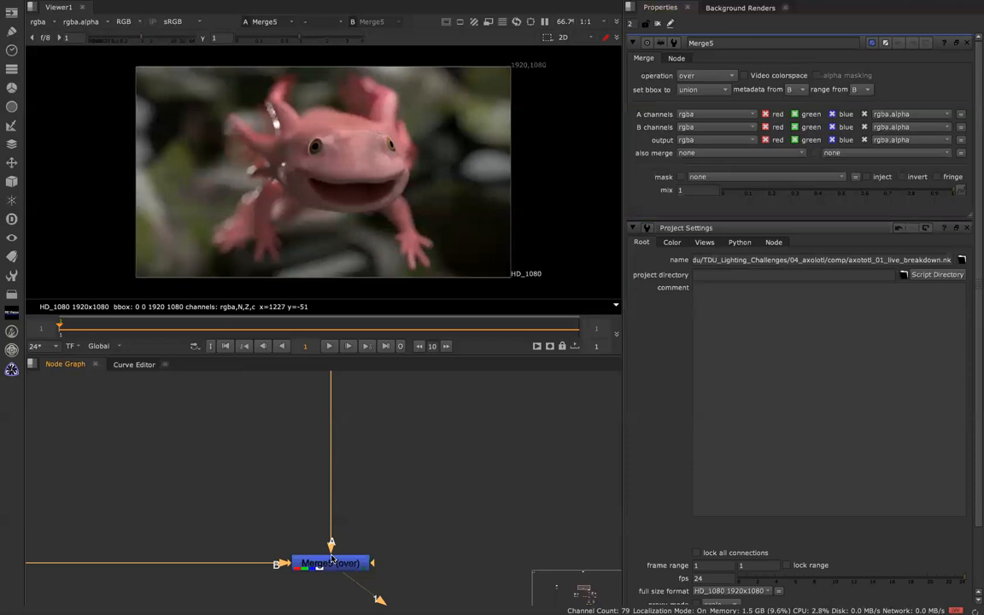
scroll(329, 557, down, 5)
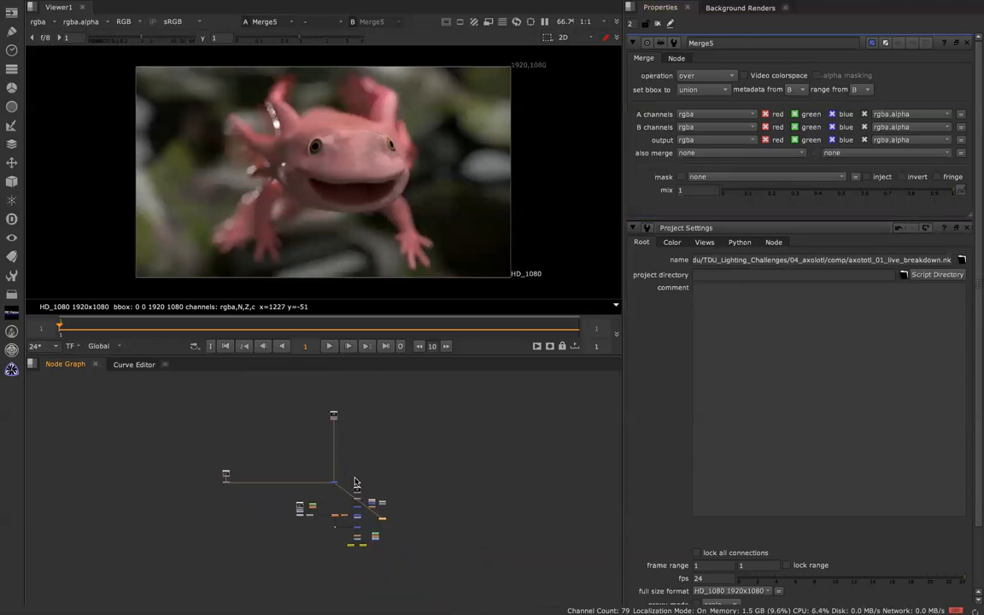
Set Merge5's operation to plus.
click(272, 491)
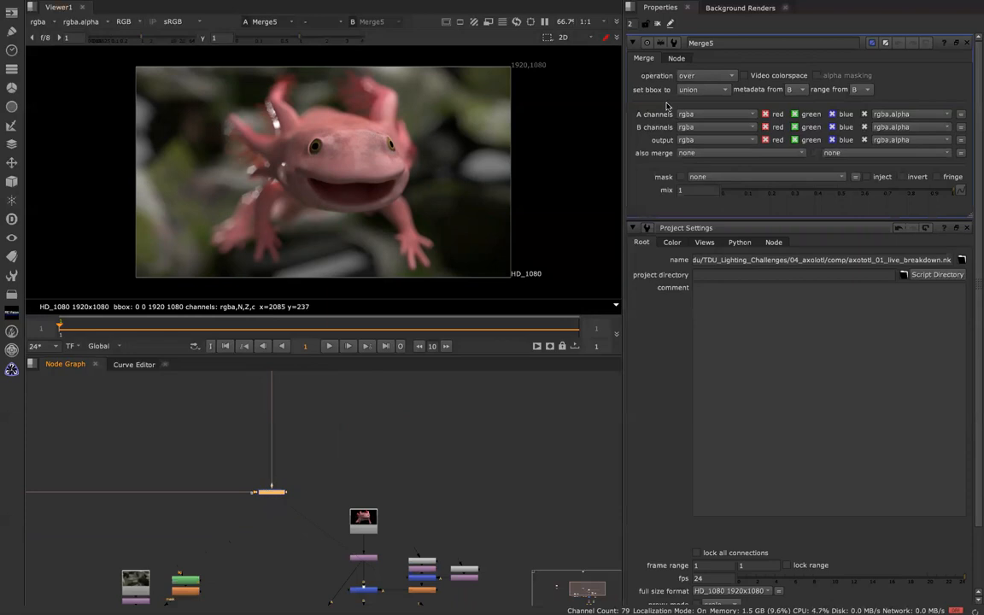
click(698, 78)
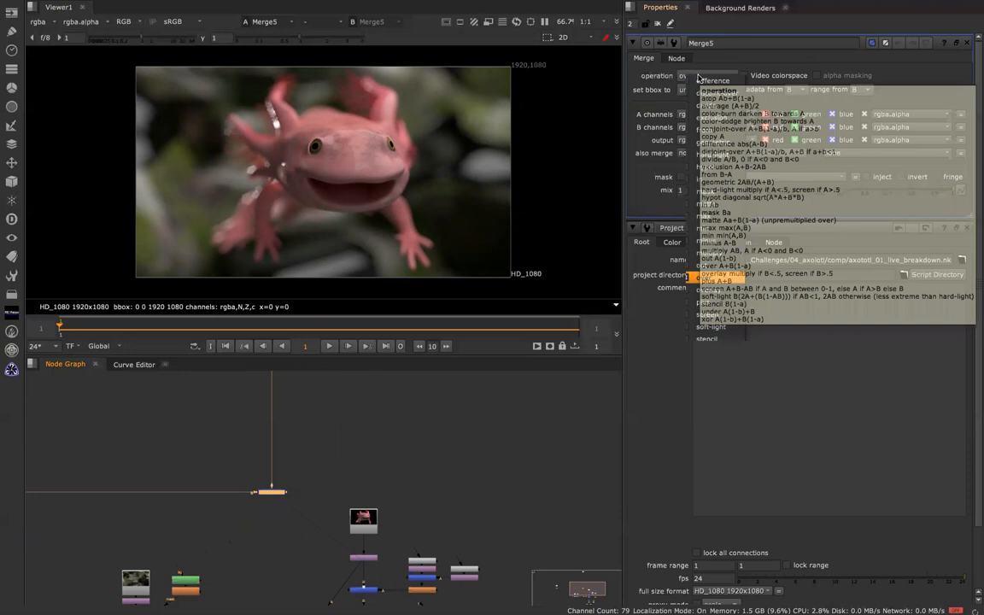
click(698, 78)
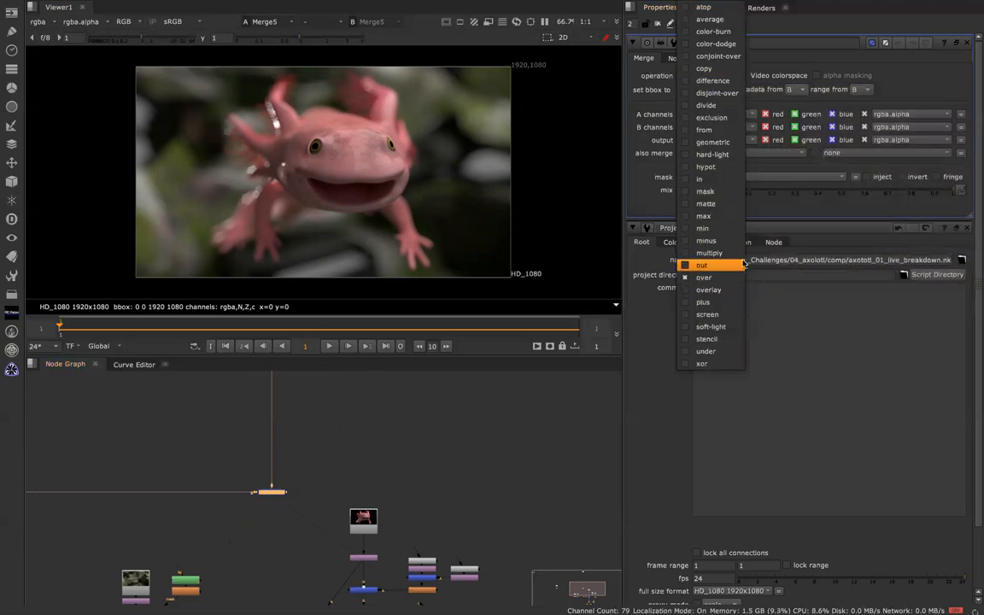
click(709, 302)
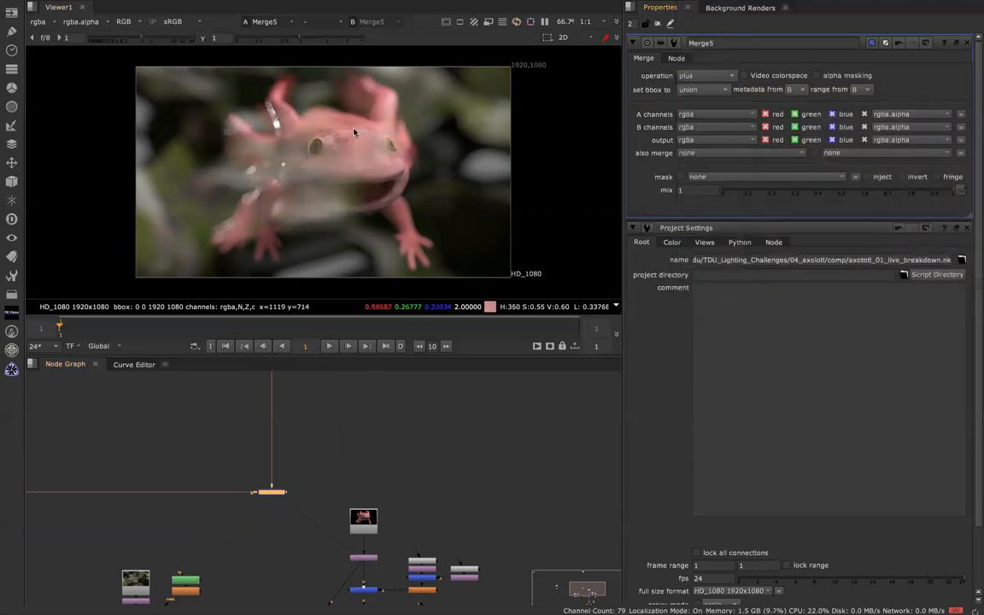
View the Read4 character and Read2 background separately, and compare them with Merge5's plus result.
middle_drag(328, 494, 438, 608)
middle_drag(353, 350, 350, 467)
double_click(386, 480)
key(1)
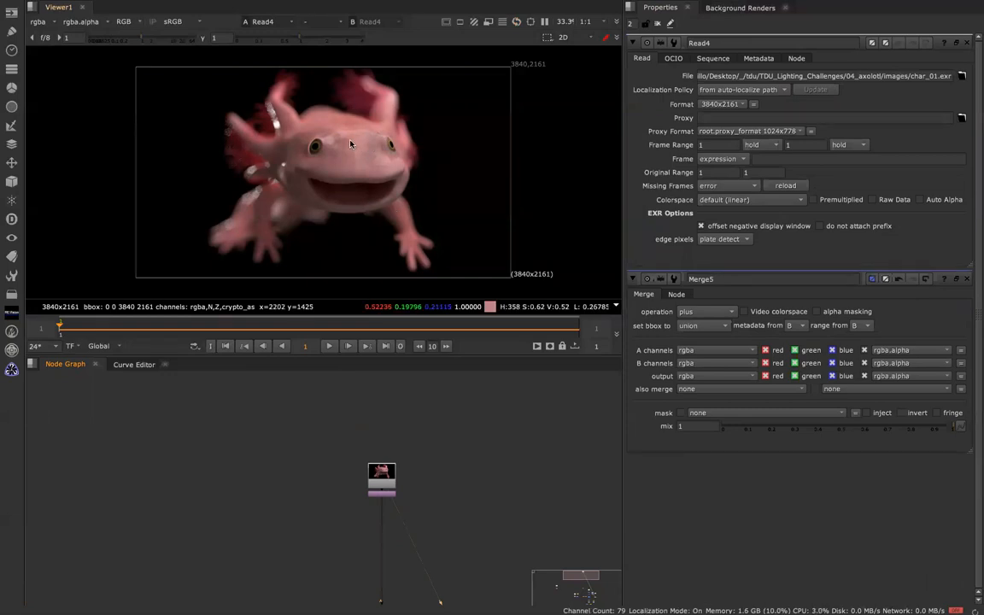
middle_drag(451, 487, 523, 285)
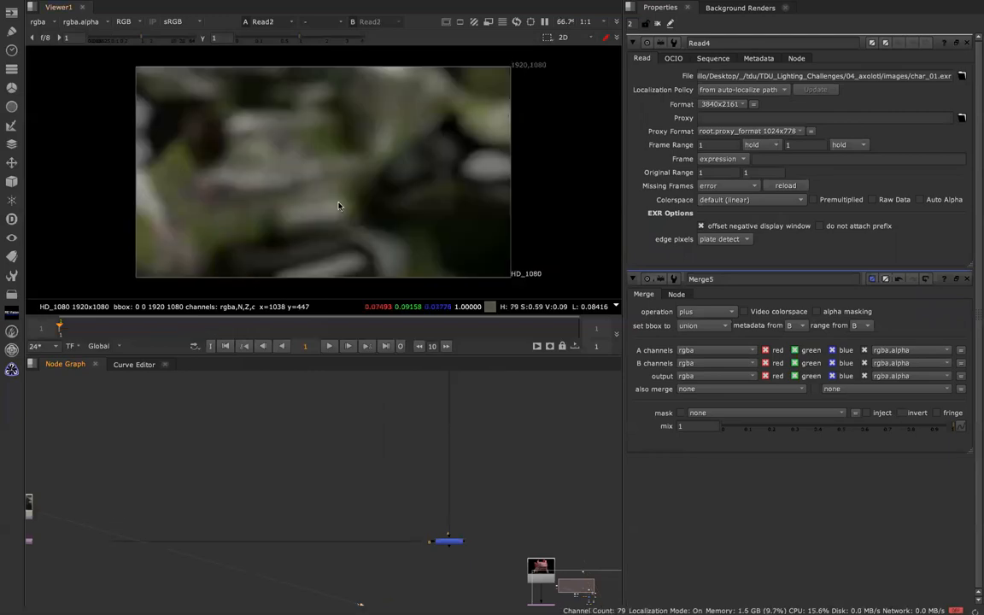
key(1)
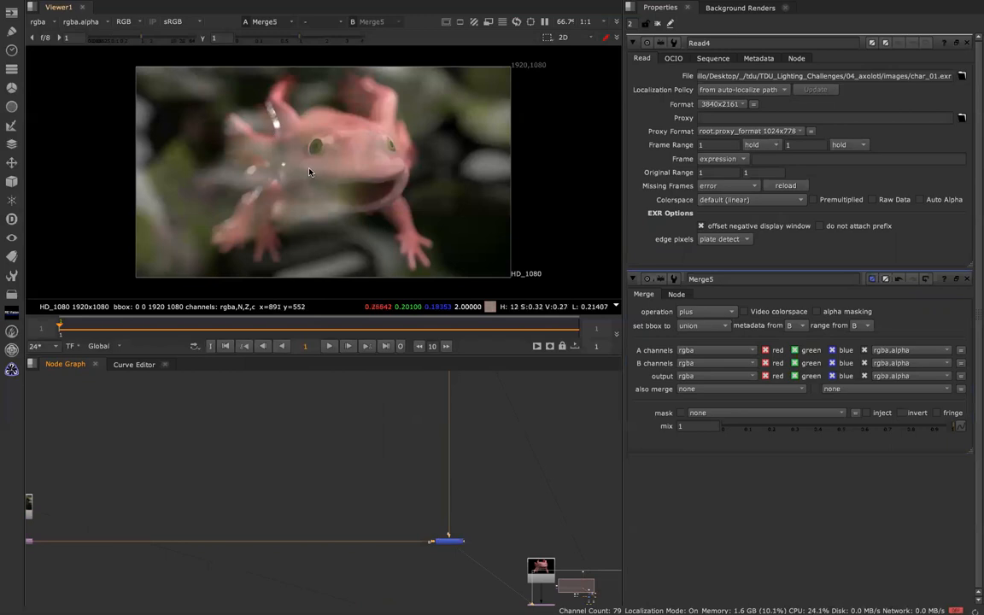
Delete the demo Read, Reformat and Merge5 nodes above the finished comp.
scroll(521, 417, down, 5)
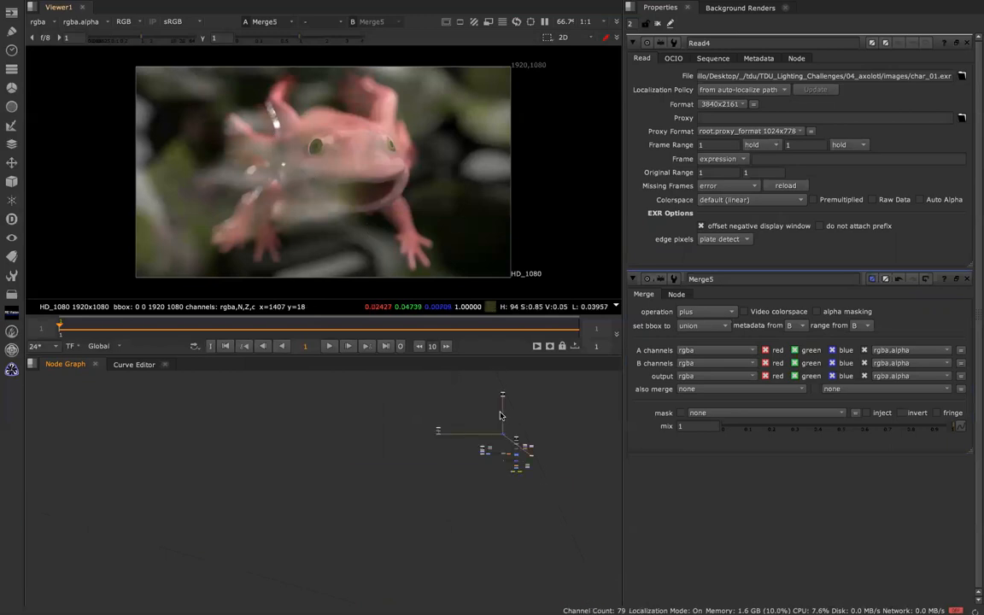
drag(419, 385, 511, 440)
key(Delete)
scroll(550, 452, up, 15)
scroll(549, 452, down, 10)
middle_drag(474, 407, 501, 461)
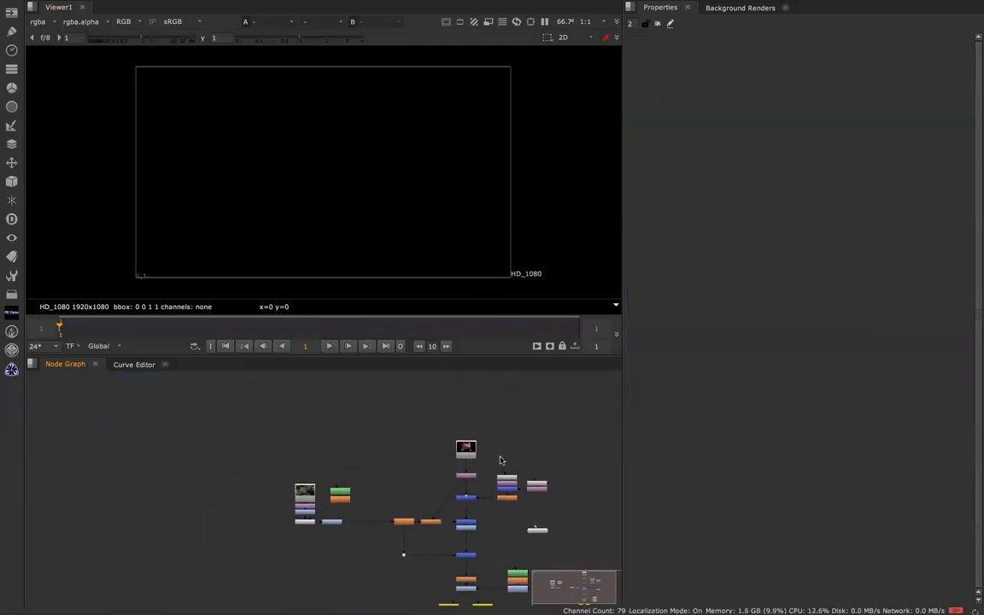
View the Reformat1 character in the viewer, followed by the Merge3 plus result with the eye highlights.
scroll(502, 460, up, 5)
click(384, 547)
key(1)
middle_drag(418, 545, 298, 448)
click(256, 524)
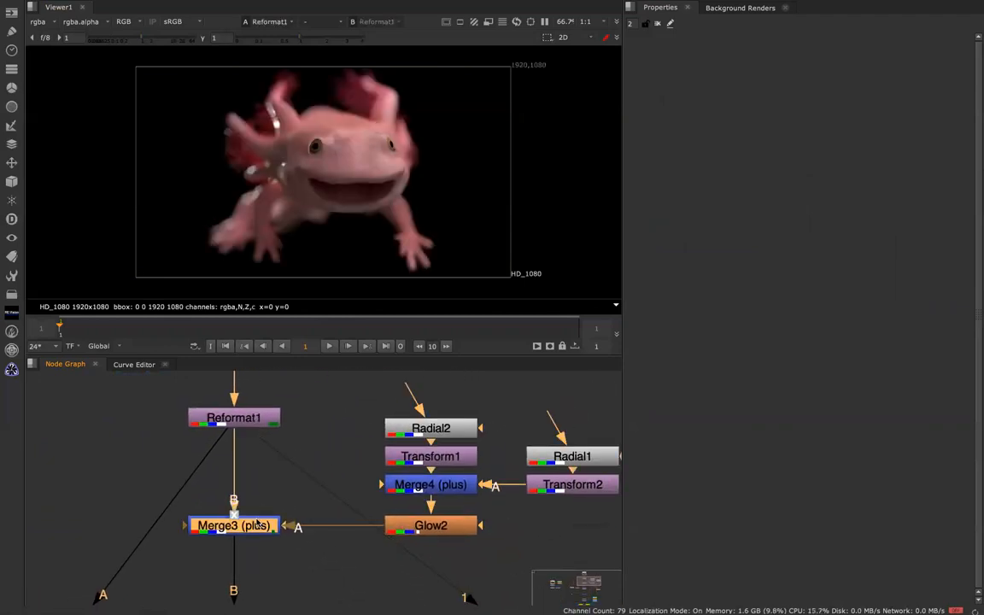
key(1)
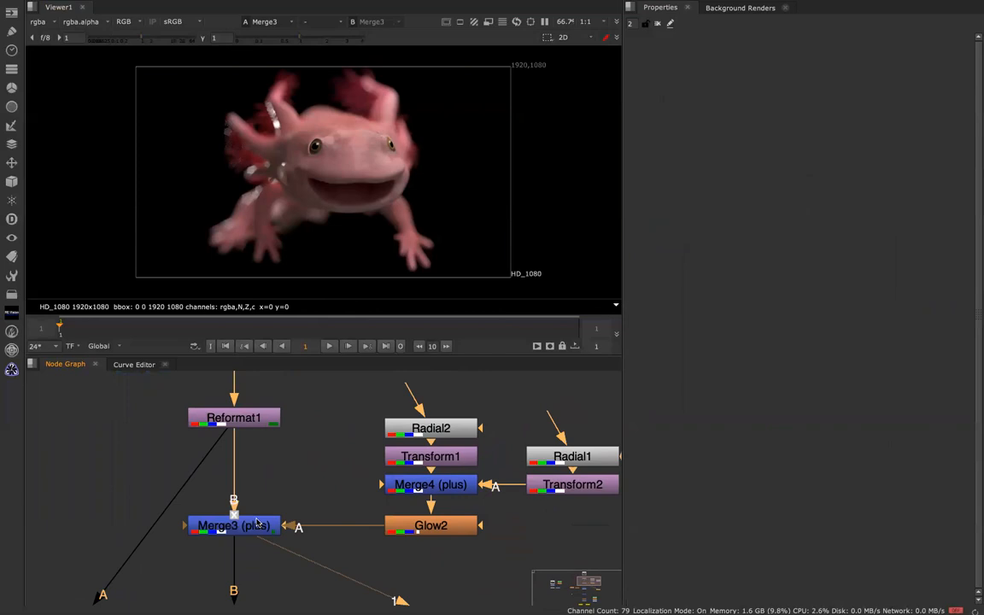
View the Radial2 and Radial1 eye highlight shapes individually and examine them up close.
click(431, 428)
key(1)
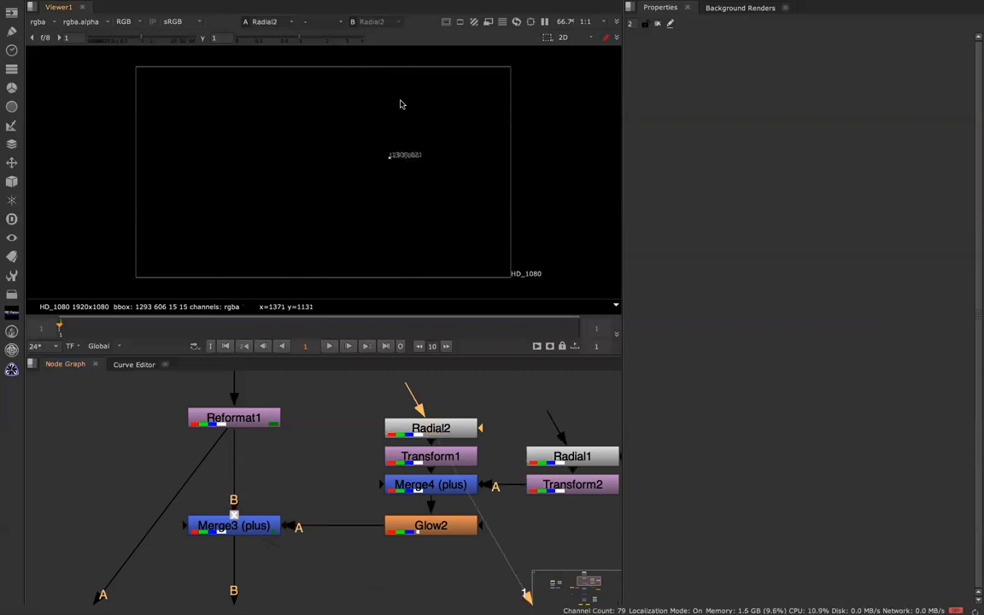
scroll(397, 158, up, 5)
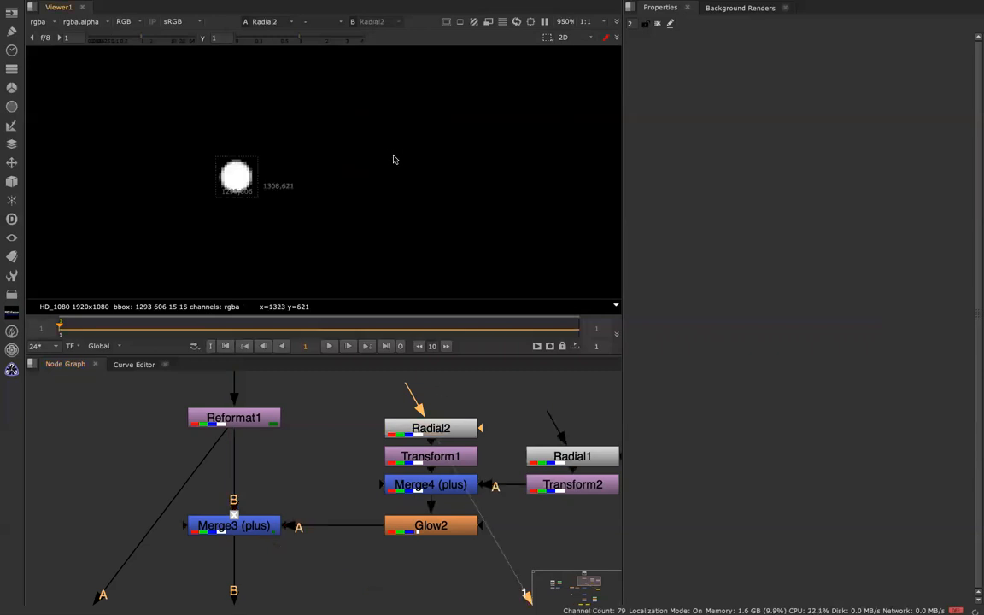
click(576, 460)
key(1)
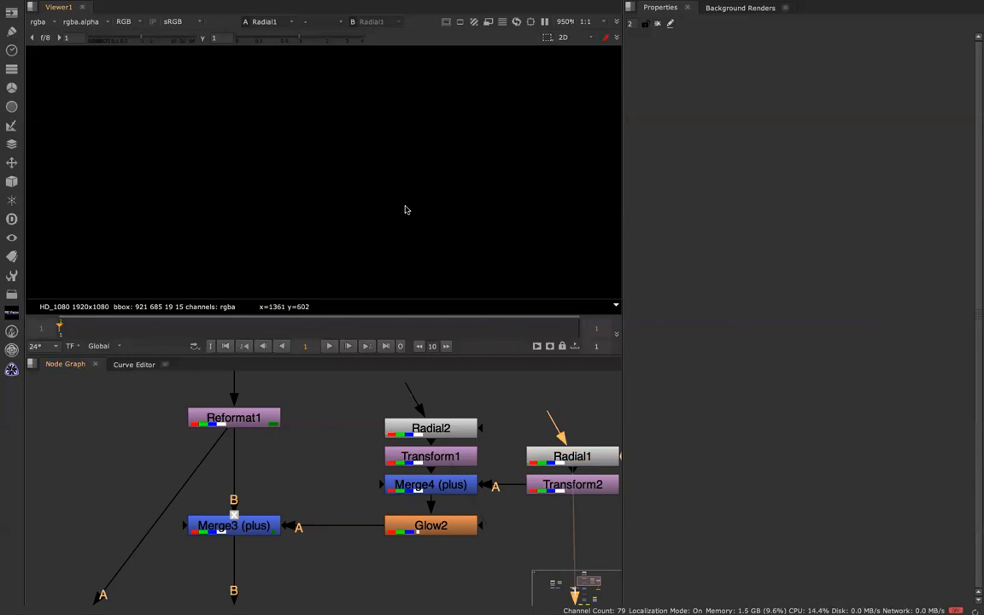
key(f)
scroll(367, 173, up, 5)
scroll(366, 173, down, 4)
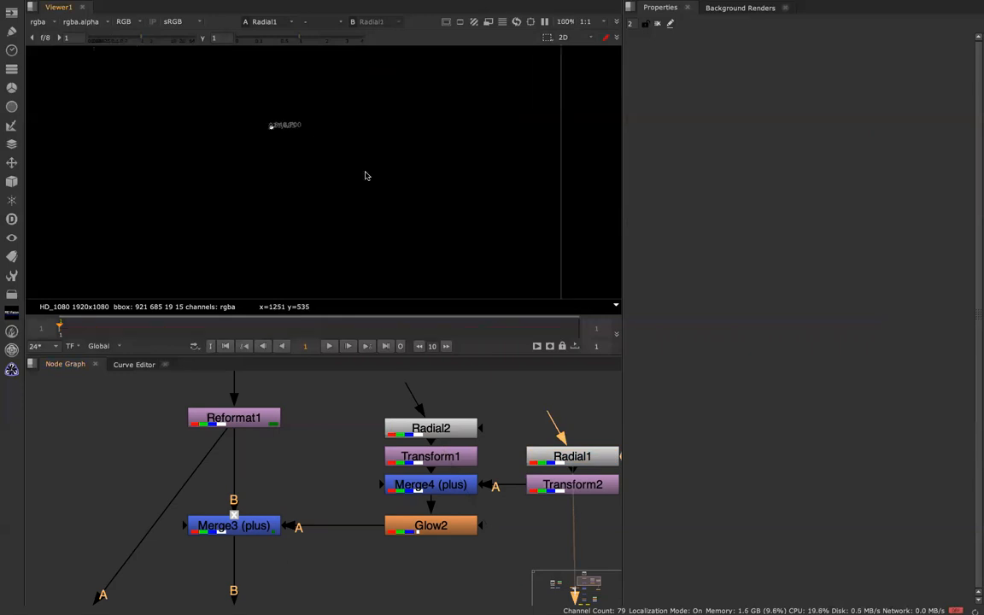
Open the Transform1 and Radial2 properties, and compare Radial2, Transform1 and Merge3 in the viewer.
double_click(435, 453)
double_click(435, 427)
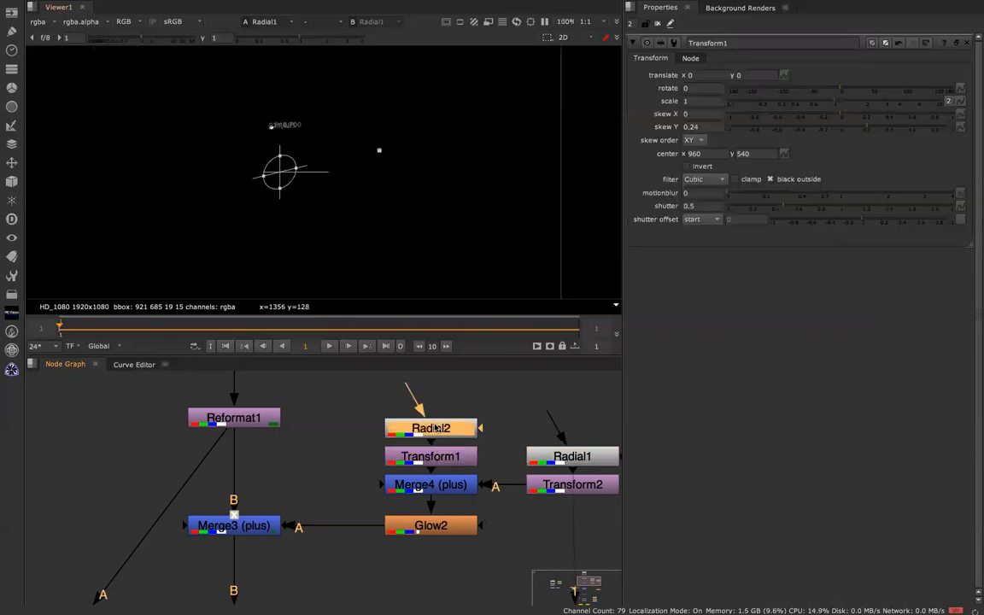
key(1)
double_click(435, 455)
key(1)
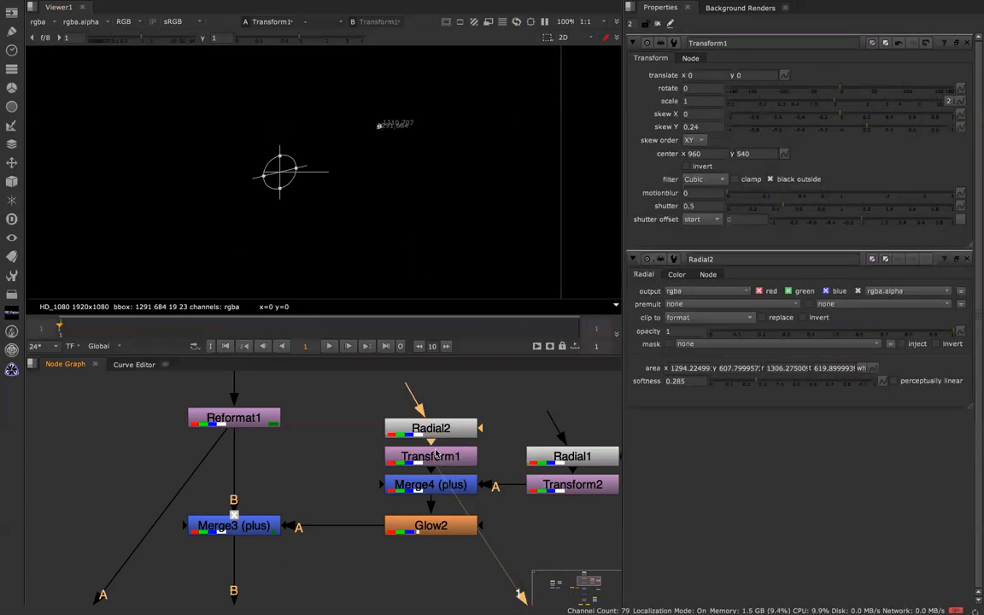
click(240, 526)
key(1)
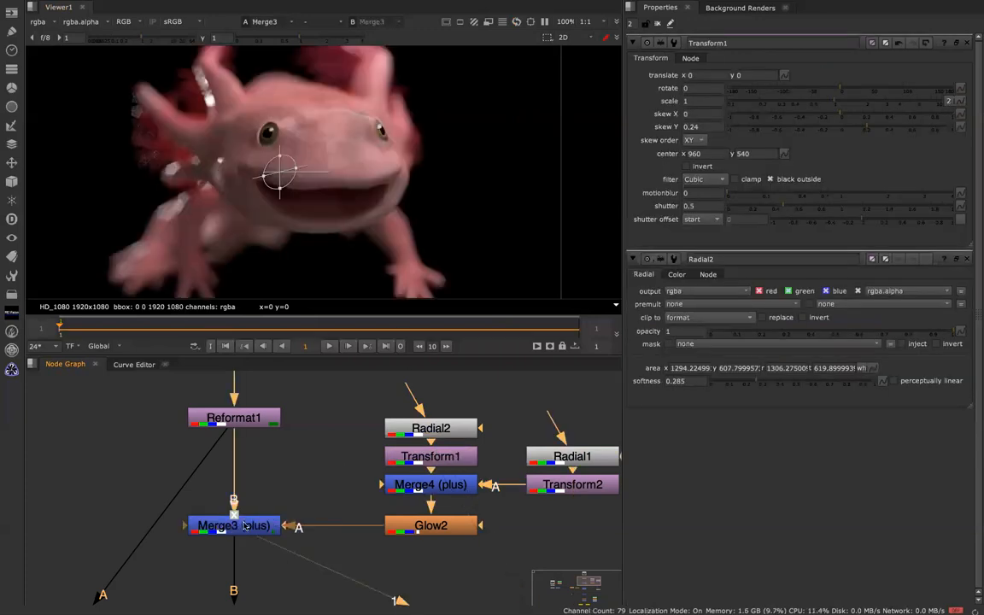
Disable and re-enable Transform1 to check its effect, and view Merge4's combined highlights before returning to Merge3.
click(456, 457)
key(d)
key(d)
click(437, 487)
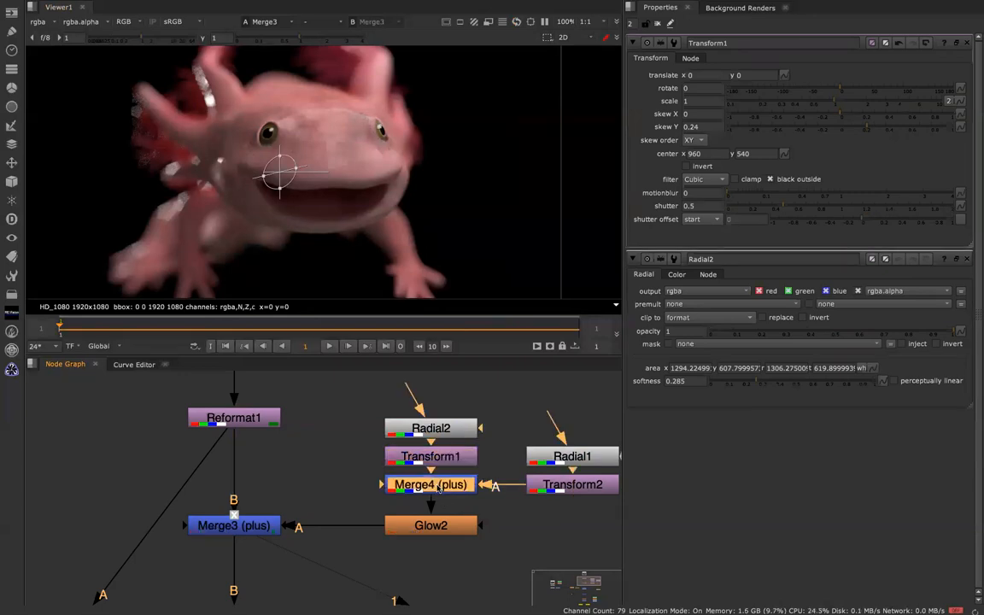
key(1)
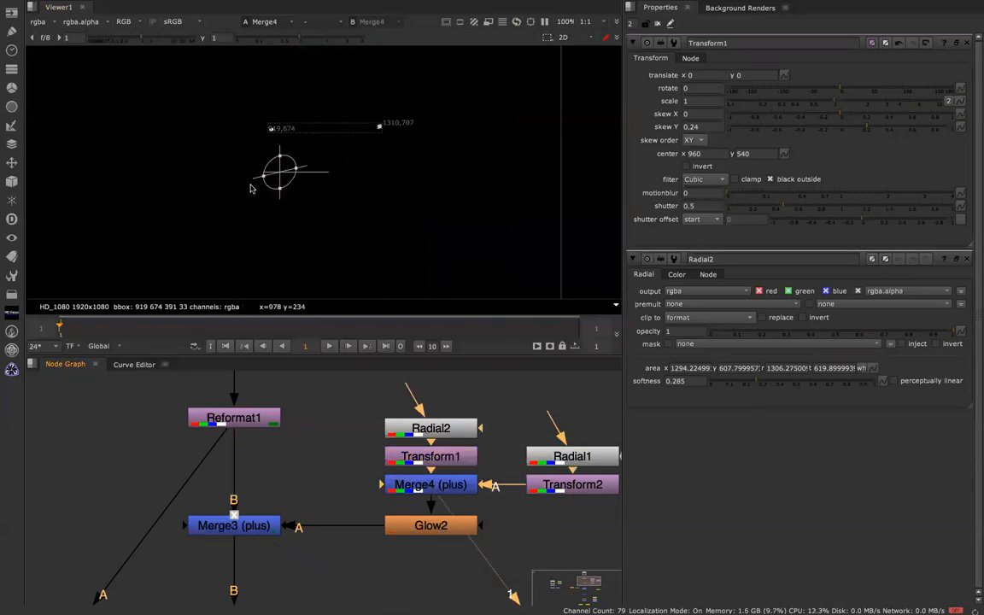
click(228, 526)
key(1)
Open Glow2's properties and toggle the node off and on to compare its effect on the eye highlights.
double_click(434, 528)
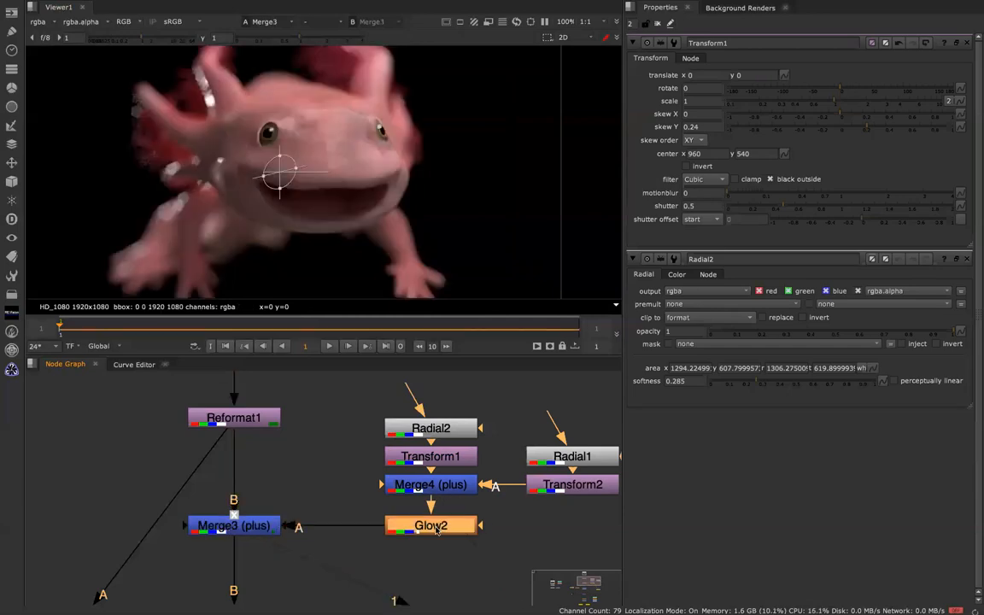
key(d)
key(d)
key(d)
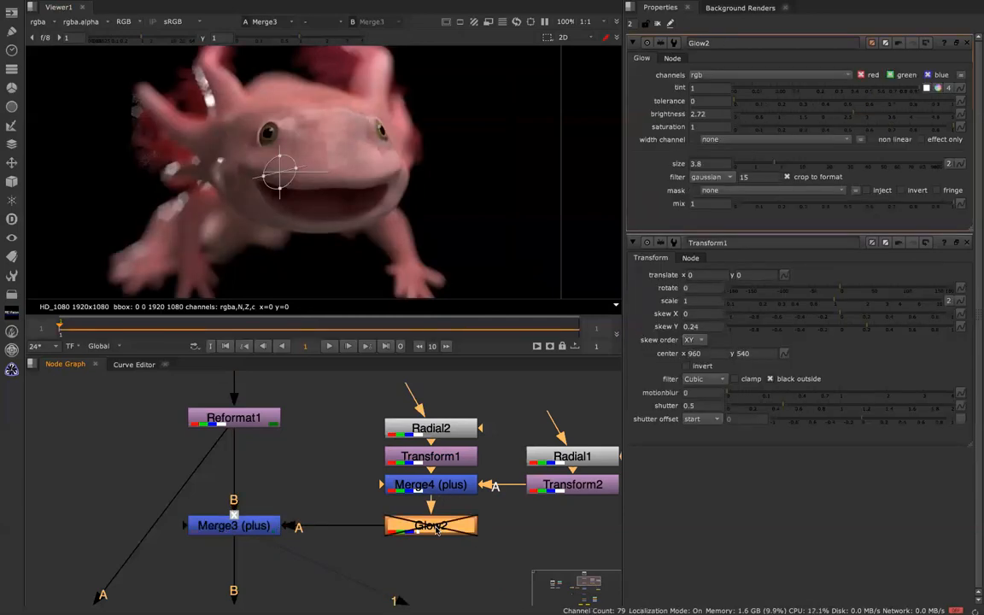
key(d)
Open Merge3's properties and view its Glow2 and Reformat1 inputs, followed by its plus result.
double_click(222, 530)
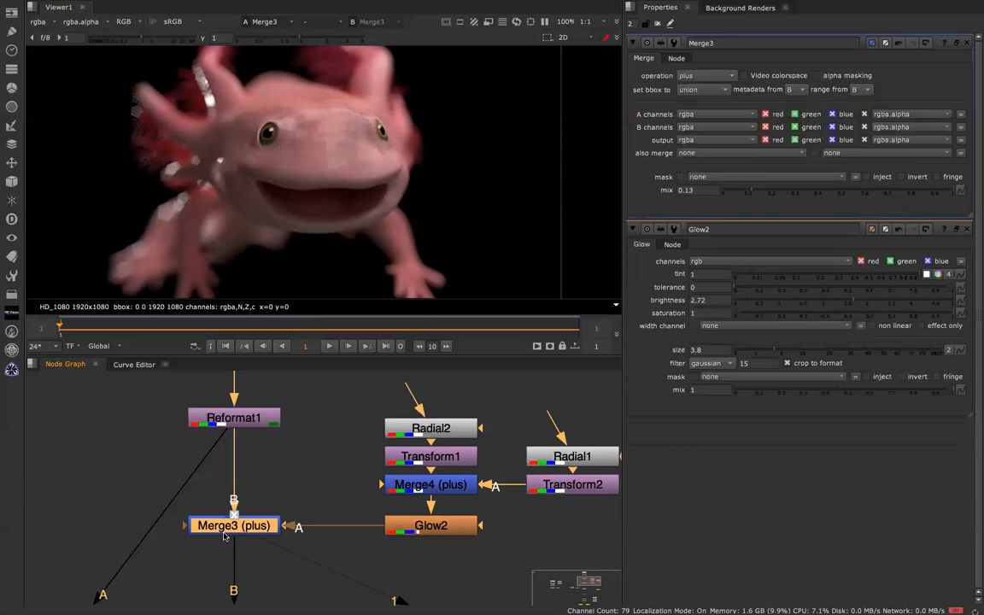
click(449, 530)
key(1)
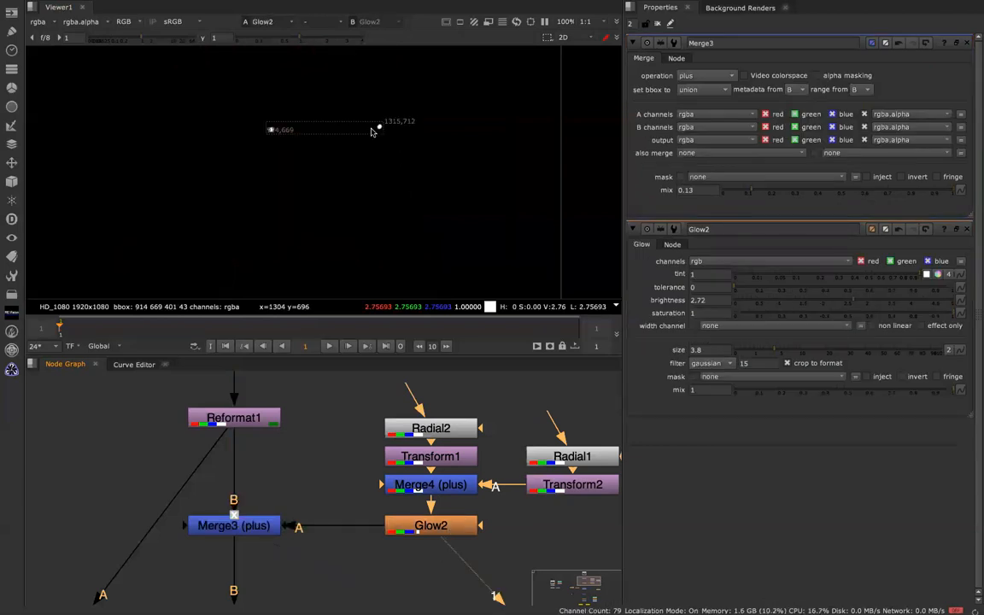
click(238, 422)
key(1)
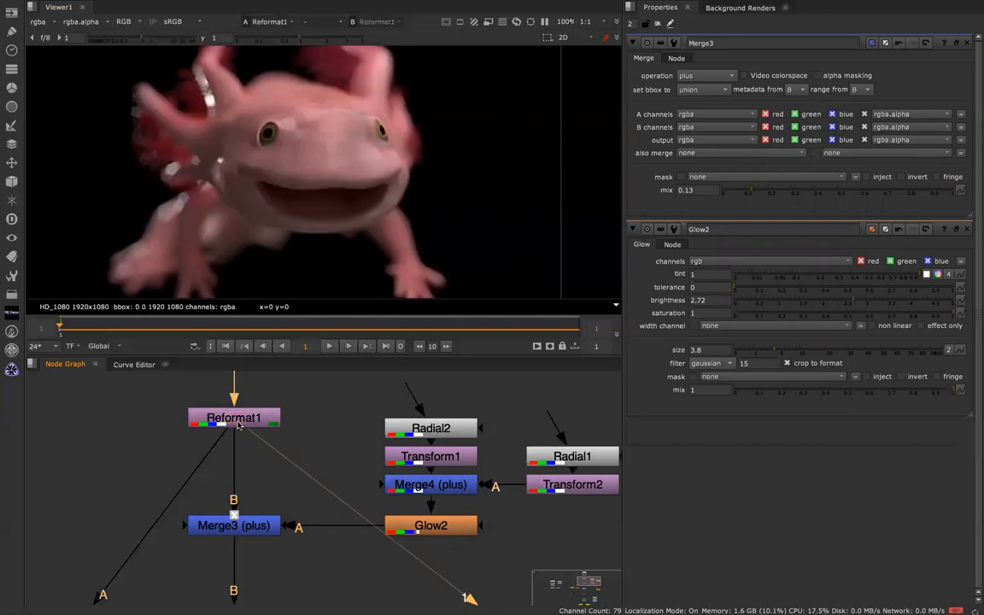
click(242, 532)
key(1)
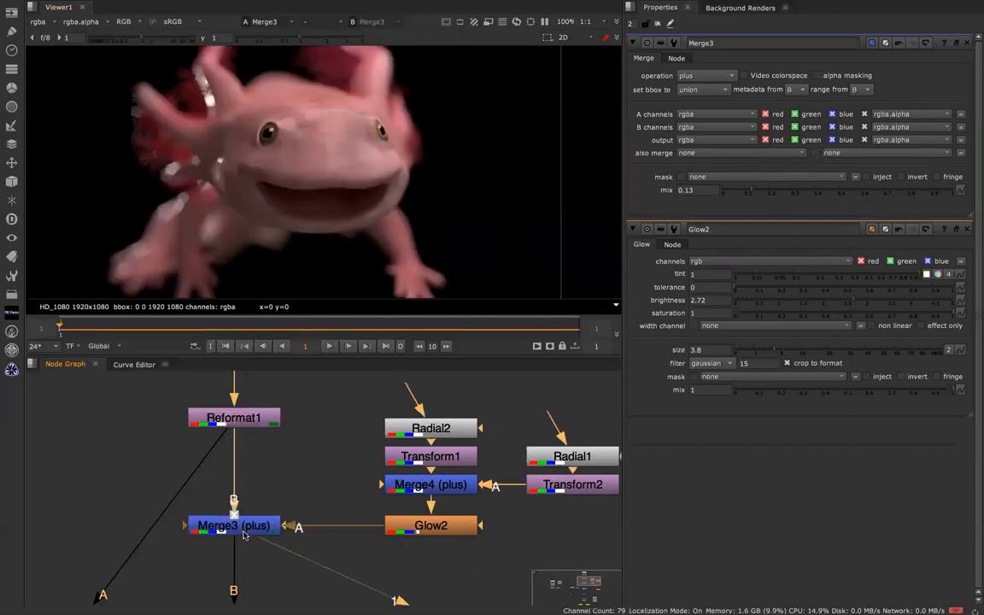
Compare the glowing highlights from Glow2 alone with the Merge3 output once more.
click(254, 523)
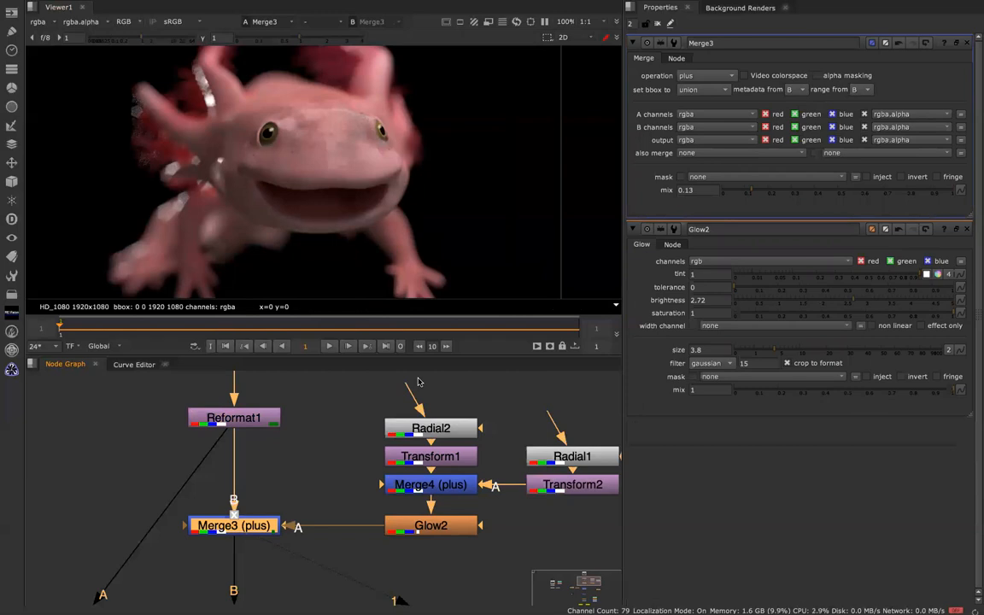
click(418, 527)
key(1)
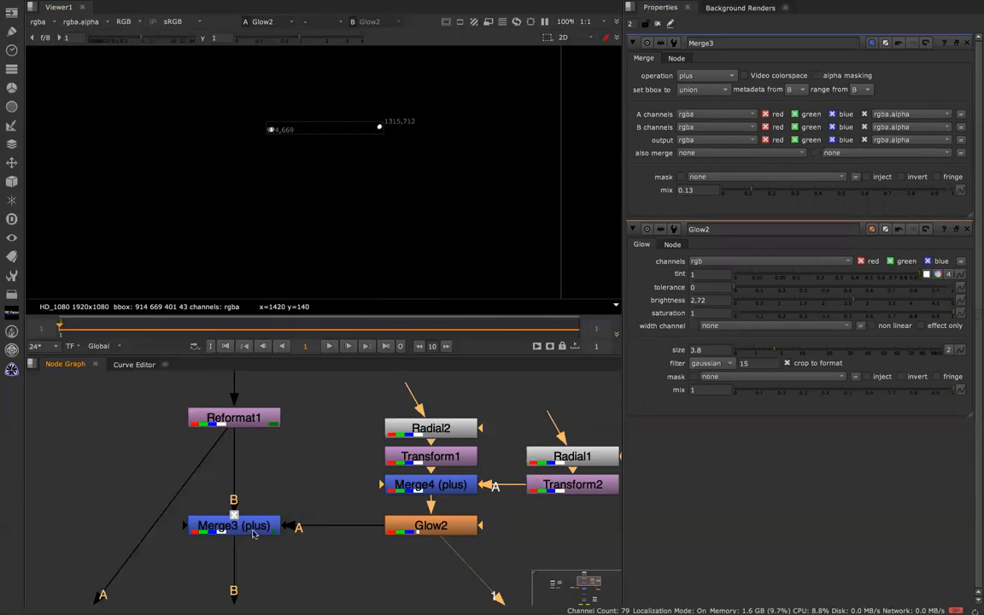
key(1)
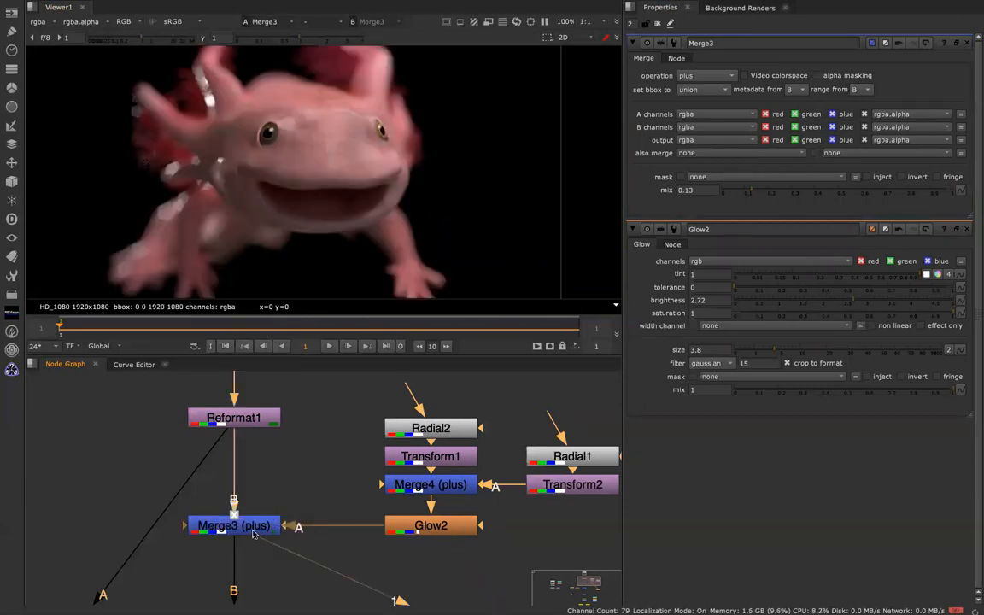
Show the Read3 background bg_01.exr in the viewer with the whole frame visible.
scroll(250, 495, down, 5)
scroll(310, 463, up, 5)
scroll(310, 462, down, 5)
scroll(413, 488, up, 5)
click(242, 469)
key(1)
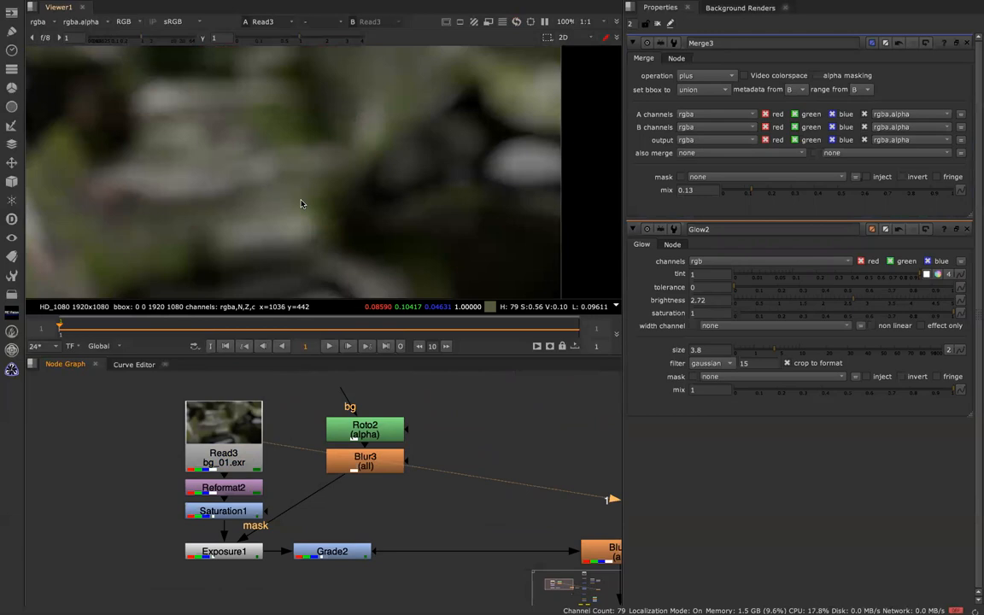
key(minus)
scroll(321, 146, up, 5)
scroll(322, 146, down, 7)
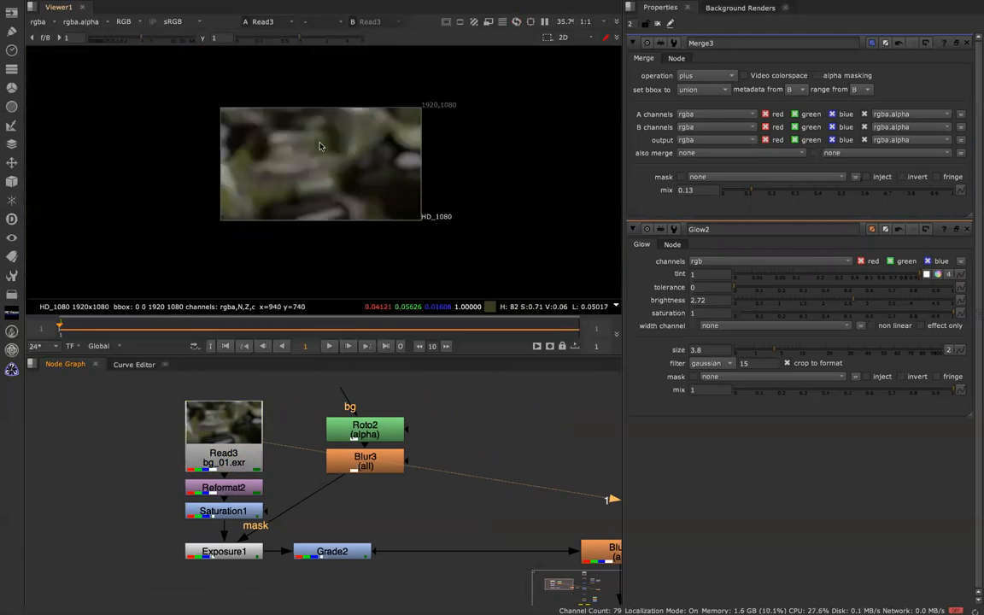
scroll(321, 146, up, 1)
scroll(321, 147, up, 2)
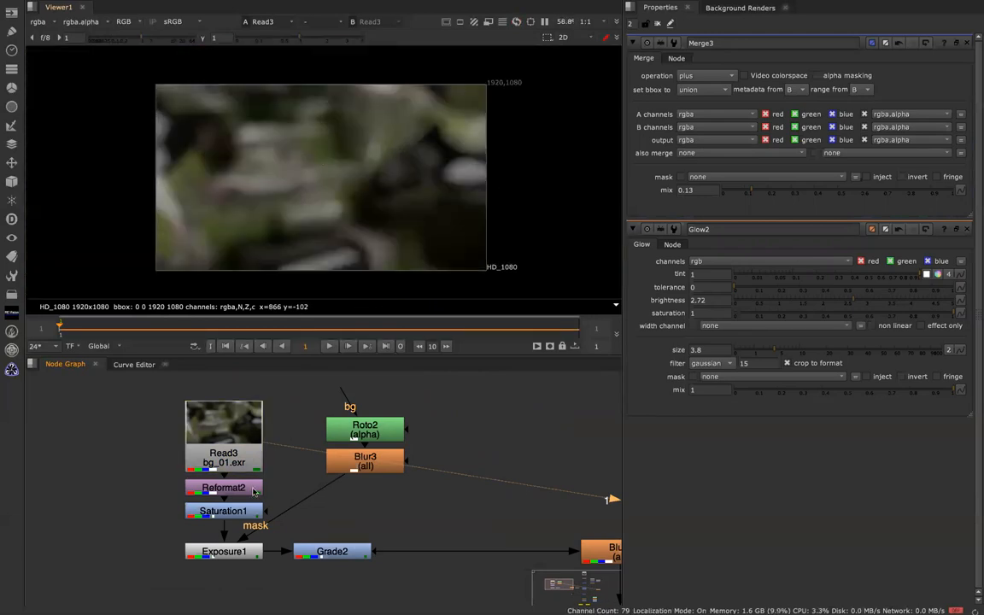
Open the background's Saturation1 and Exposure1 properties and view the result of each node.
double_click(241, 514)
key(1)
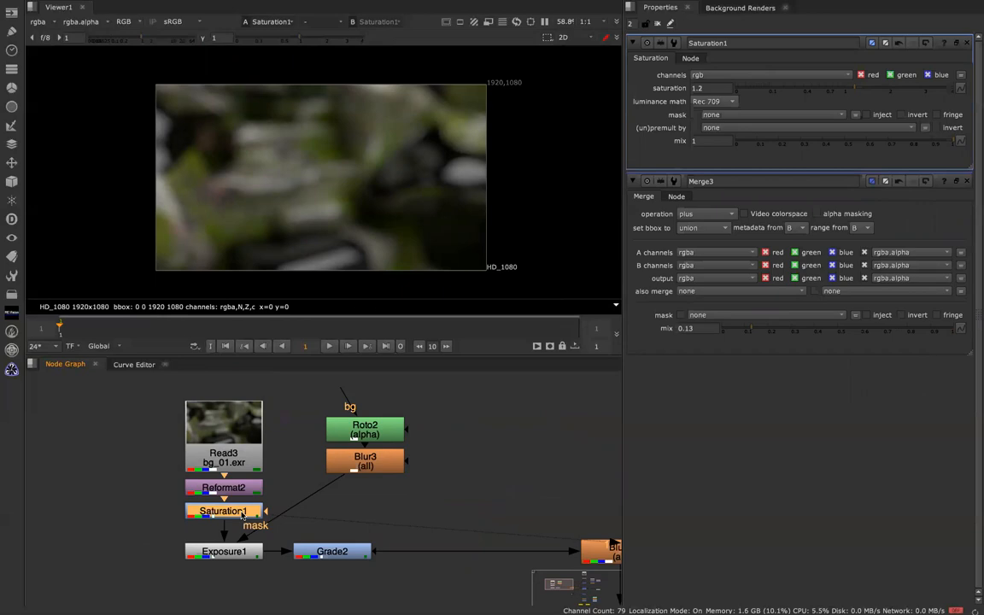
double_click(241, 556)
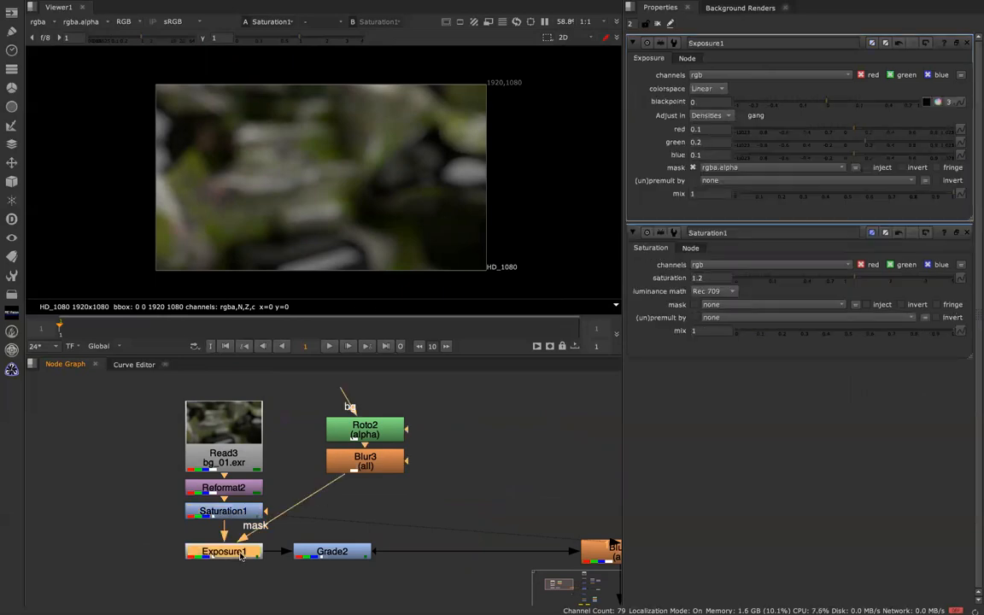
key(1)
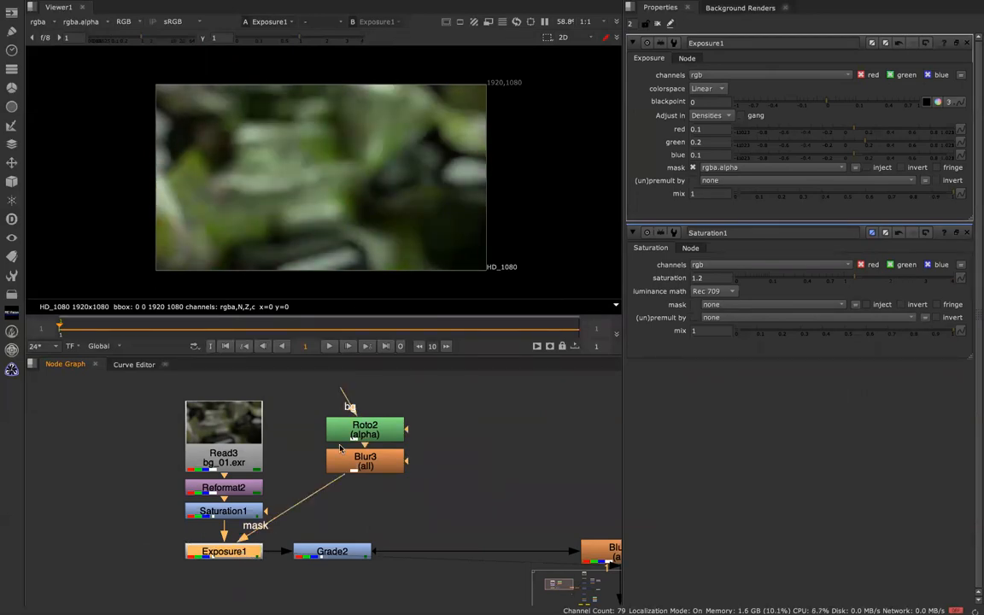
Open the Roto2 and Blur3 properties and compare the mask's alpha channel before and after the blur.
double_click(363, 425)
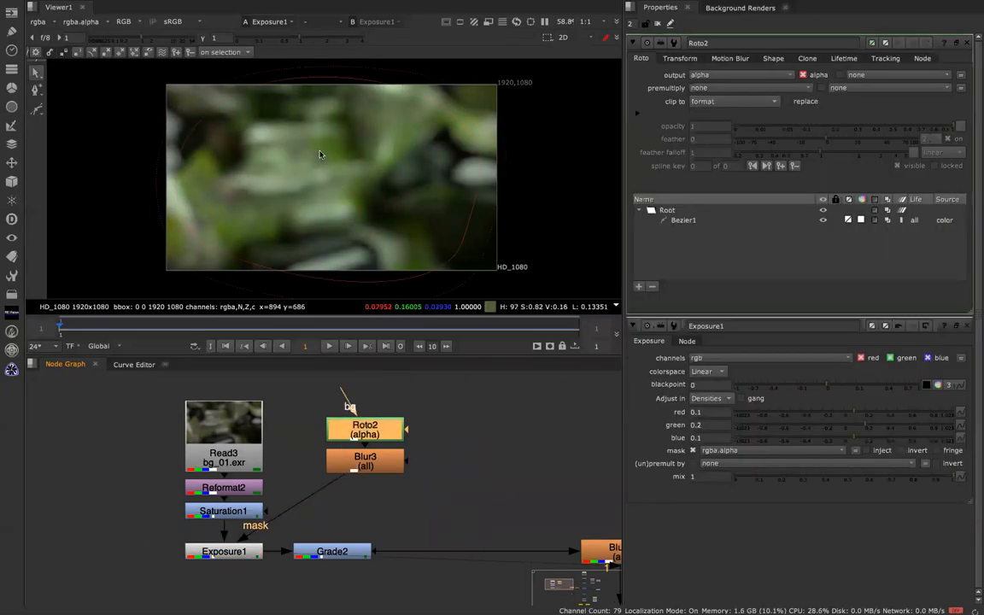
double_click(375, 466)
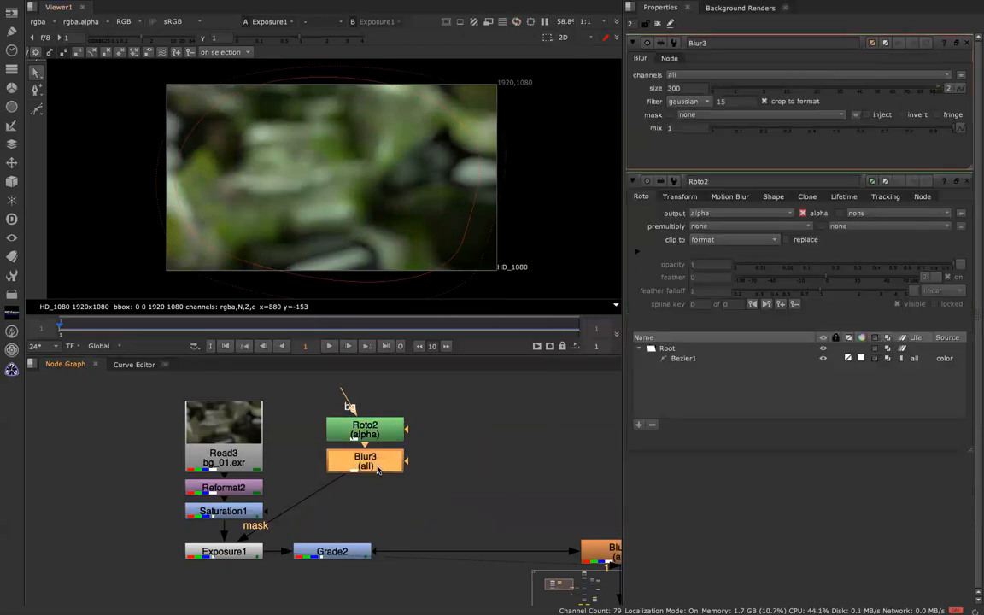
key(1)
click(371, 459)
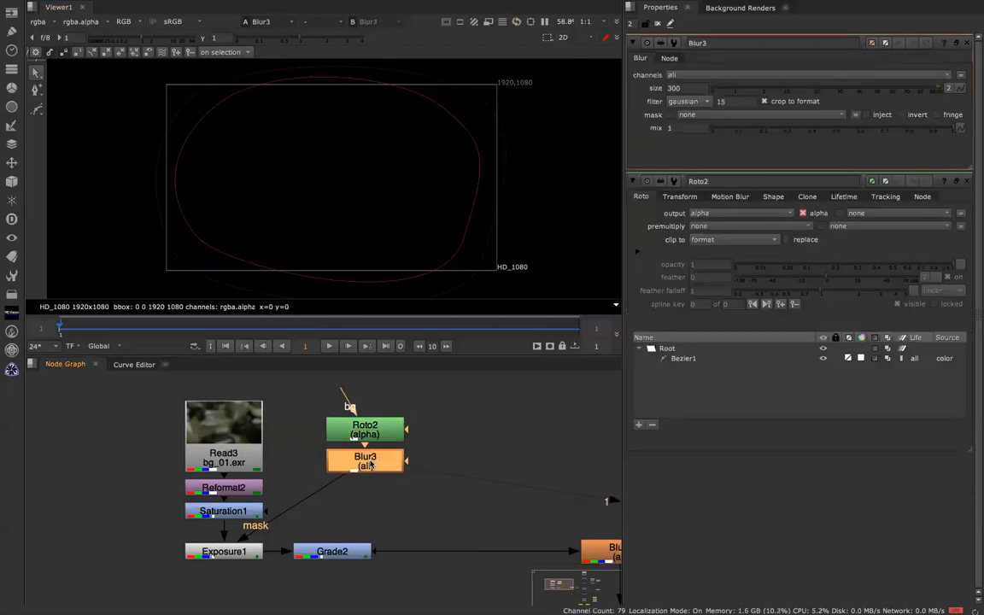
click(379, 421)
key(1)
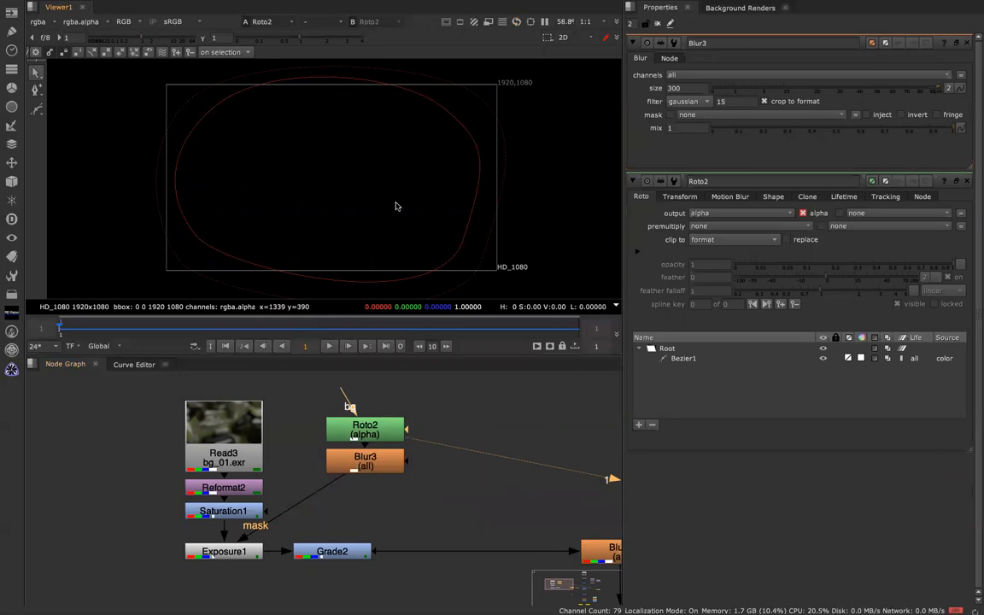
click(382, 457)
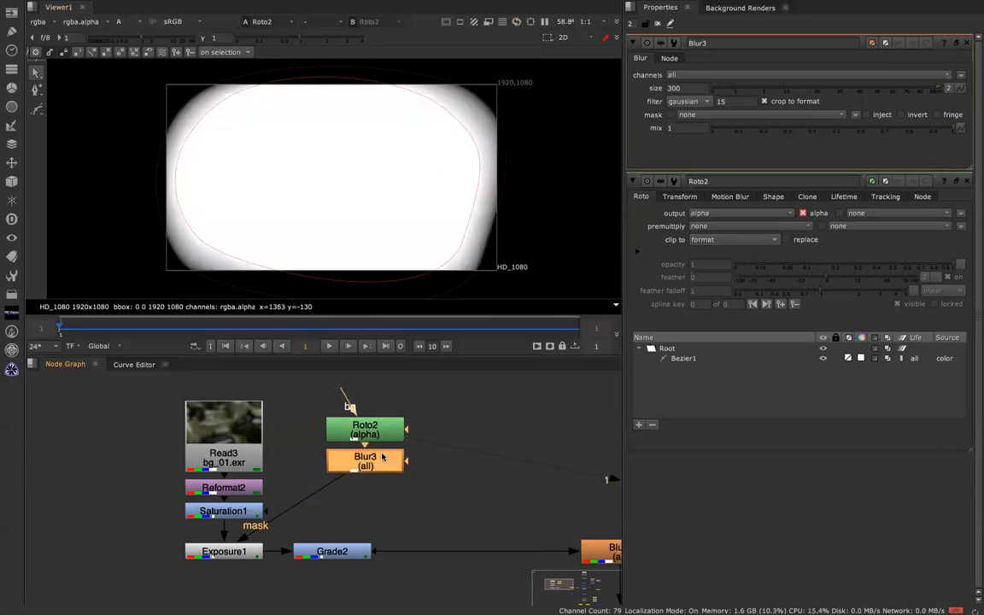
key(1)
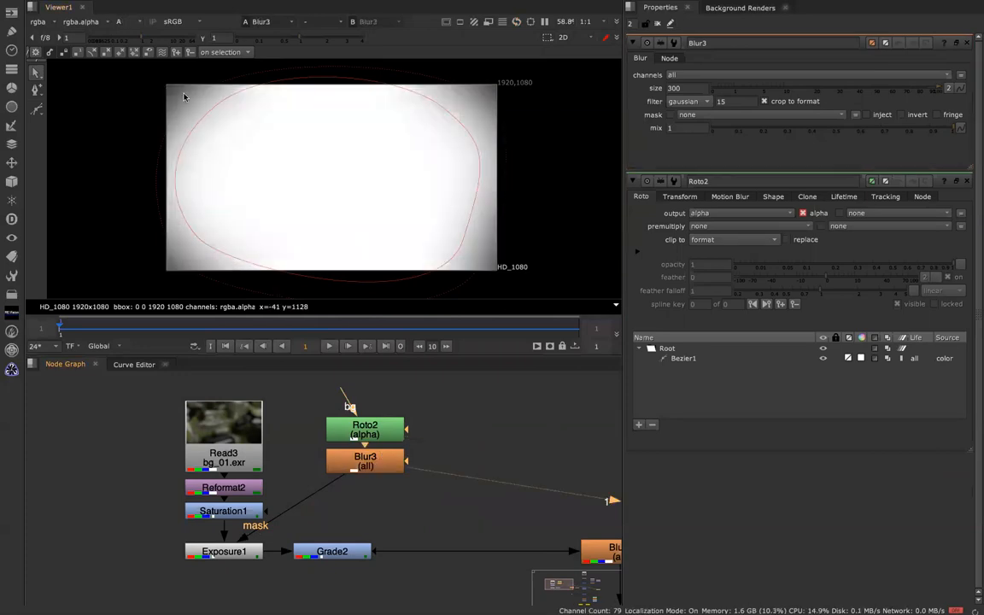
View the Exposure1 and Grade2 outputs of the background, and switch the viewer back to RGB.
click(229, 557)
key(1)
click(347, 553)
key(1)
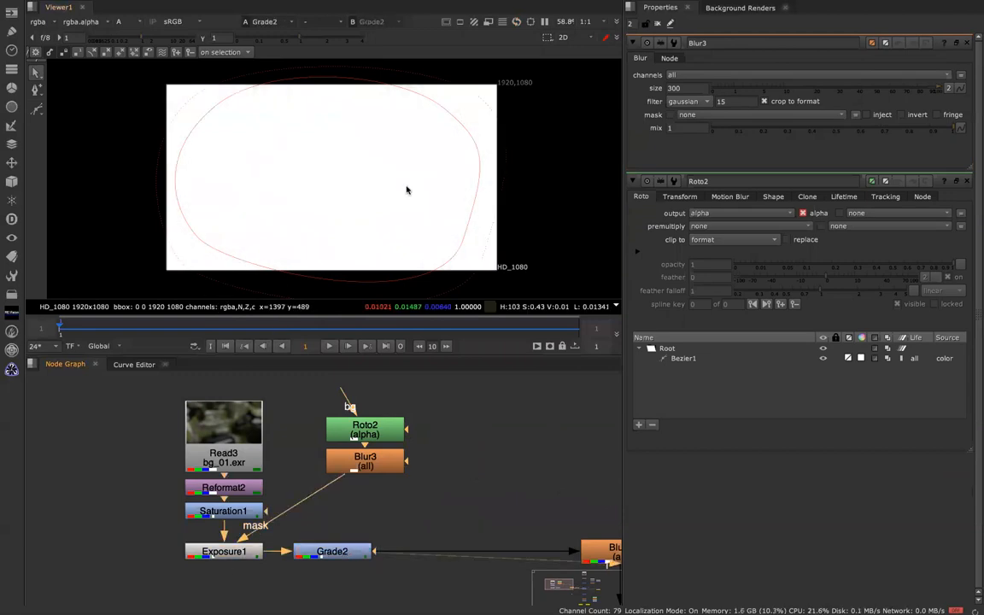
key(a)
Open the Blur1 properties and view the blurred background output.
middle_drag(541, 567, 228, 514)
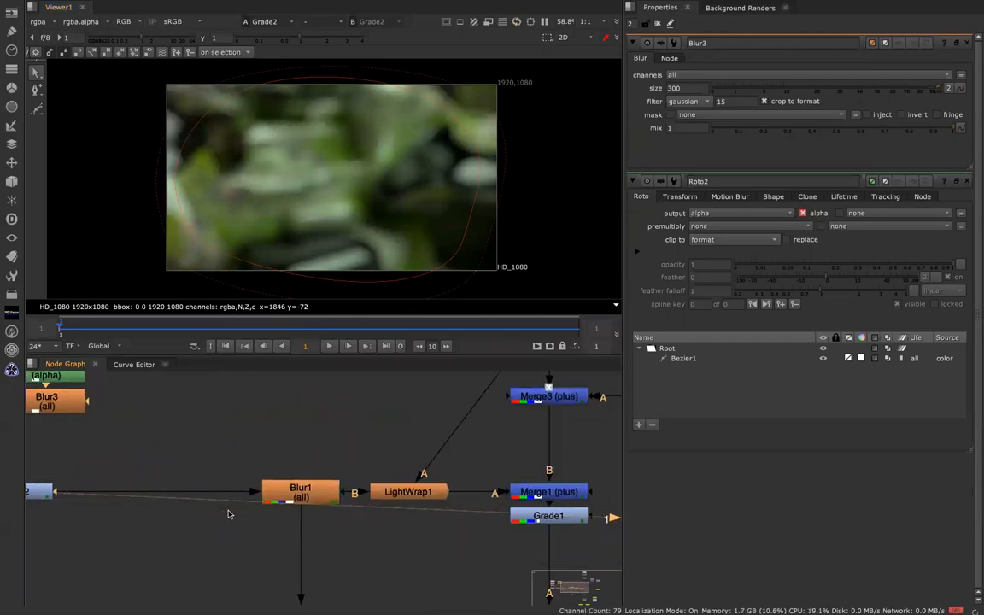
double_click(286, 500)
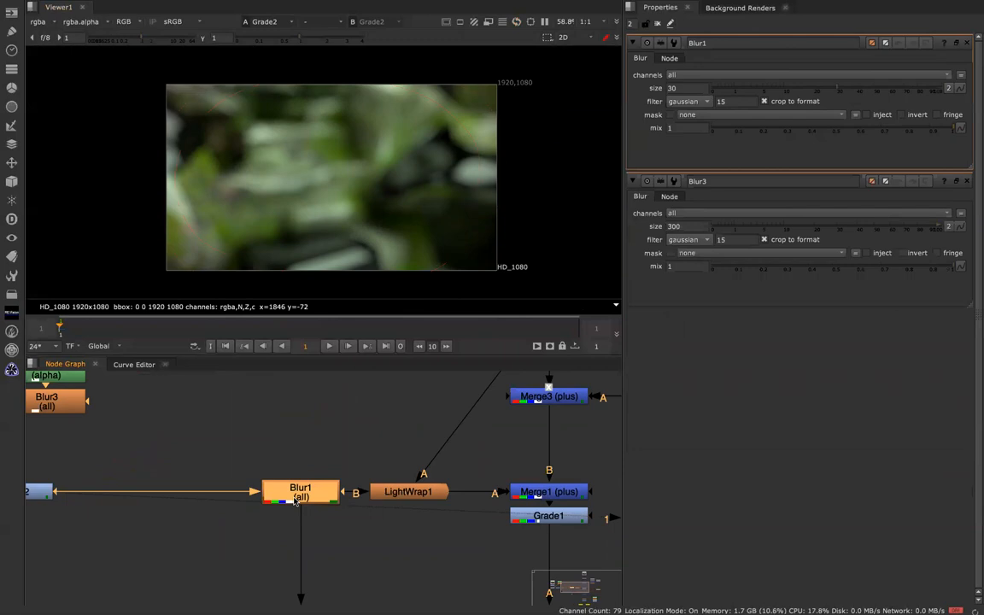
key(1)
click(295, 501)
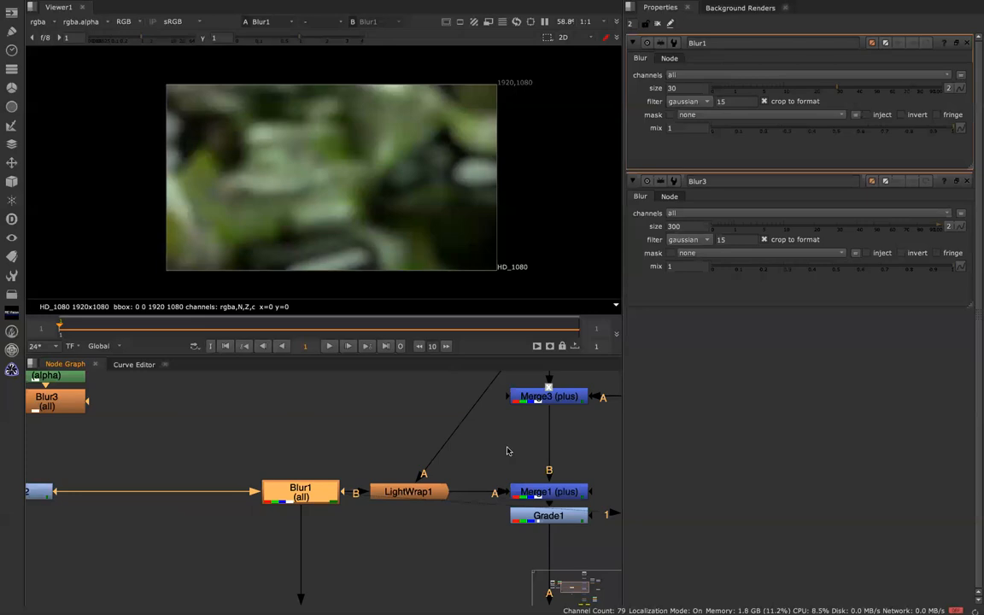
Open the Reformat1 properties and view its output, followed by the LightWrap1 output.
middle_drag(503, 446, 412, 535)
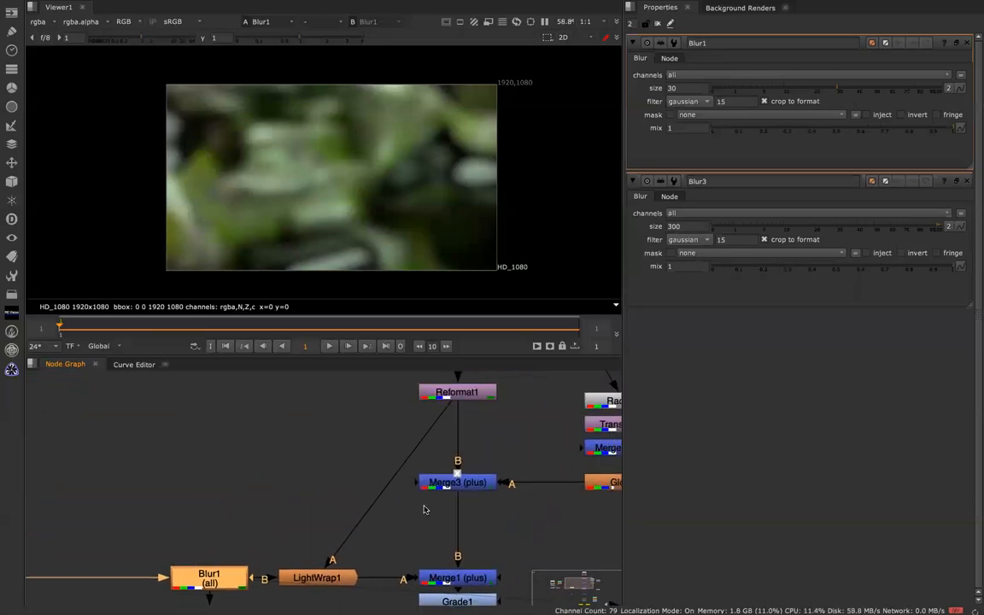
click(467, 392)
double_click(467, 392)
key(1)
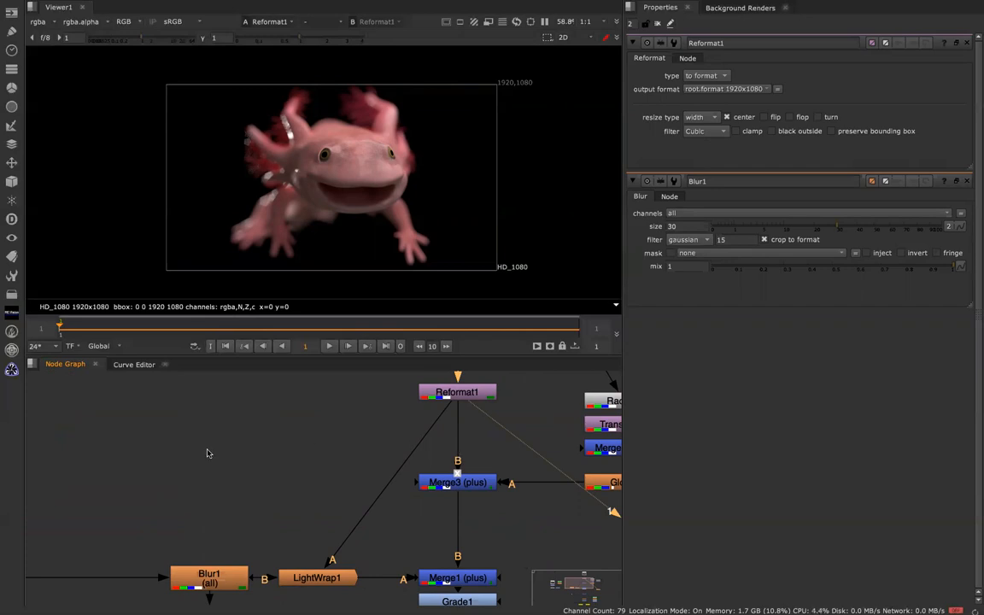
click(306, 509)
middle_drag(306, 508, 307, 394)
click(306, 468)
key(1)
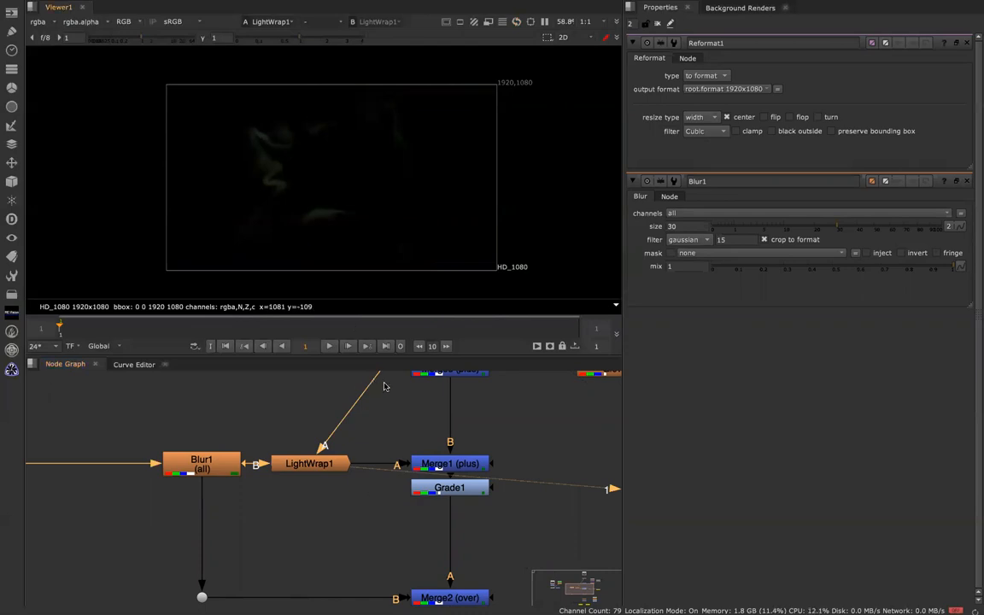
View the alpha channel of Reformat1, and return the viewer to LightWrap1 in RGB.
middle_drag(397, 446, 367, 547)
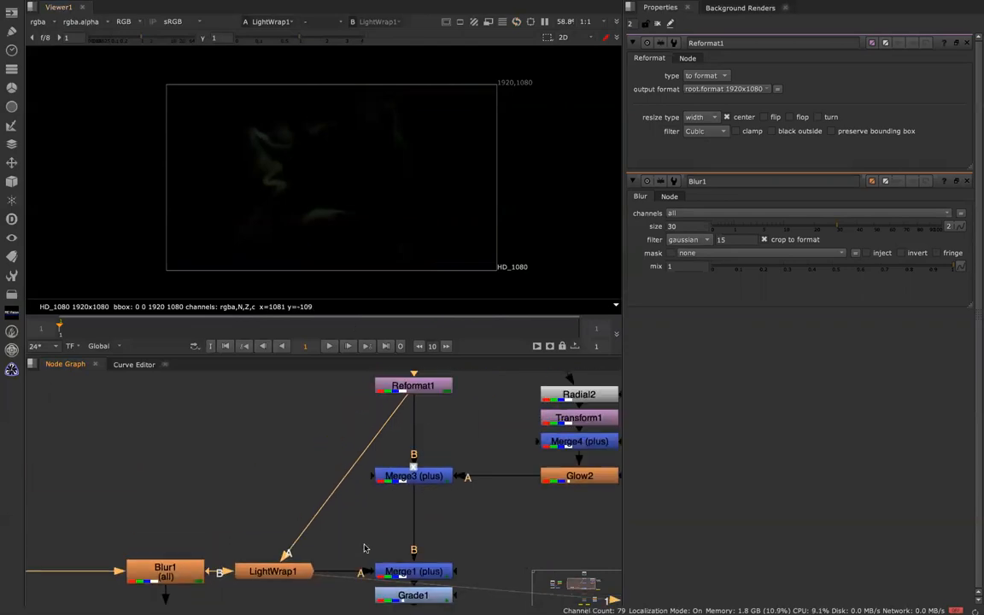
click(415, 387)
key(1)
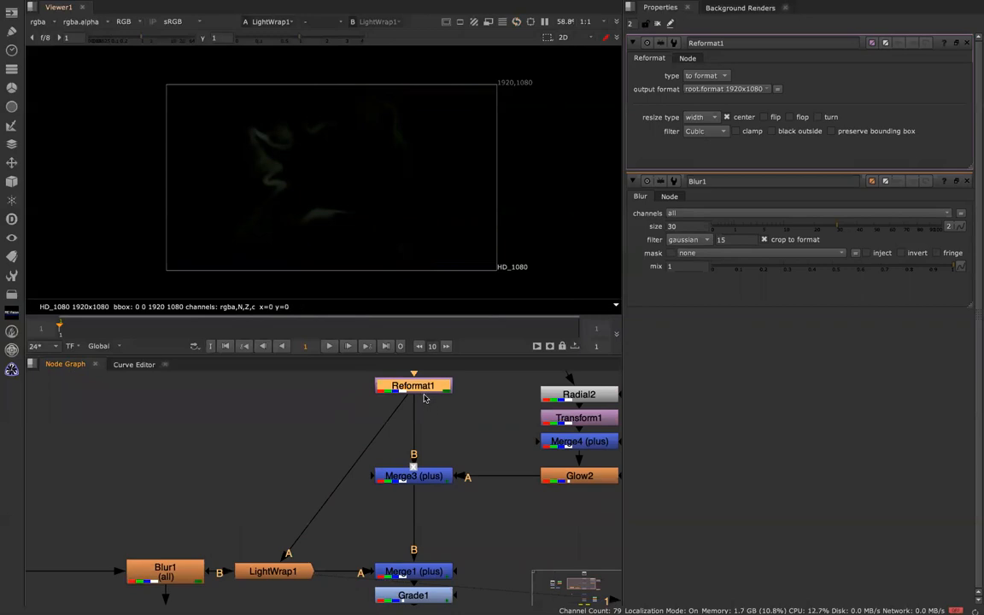
key(a)
click(270, 572)
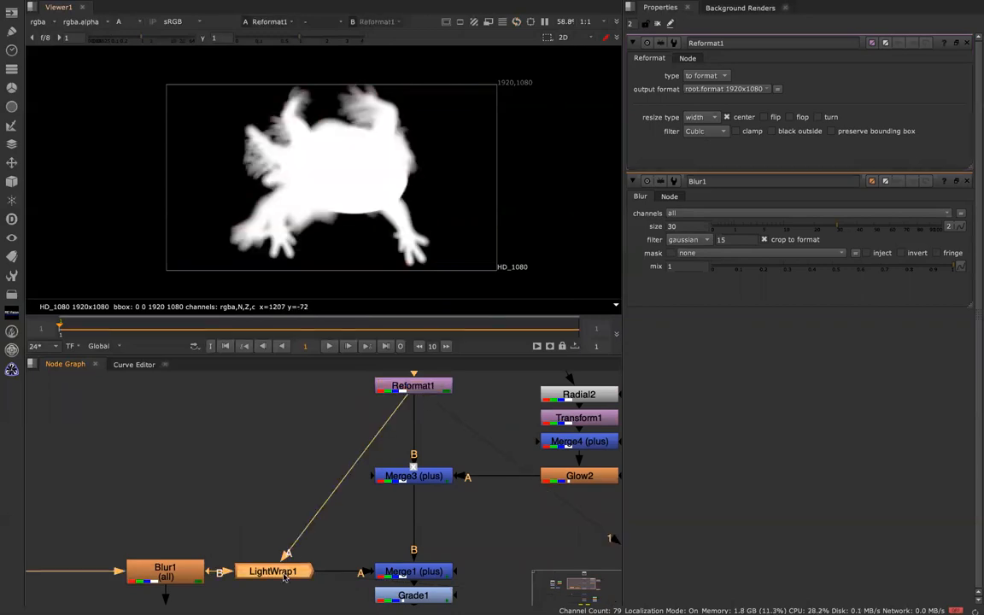
key(1)
key(a)
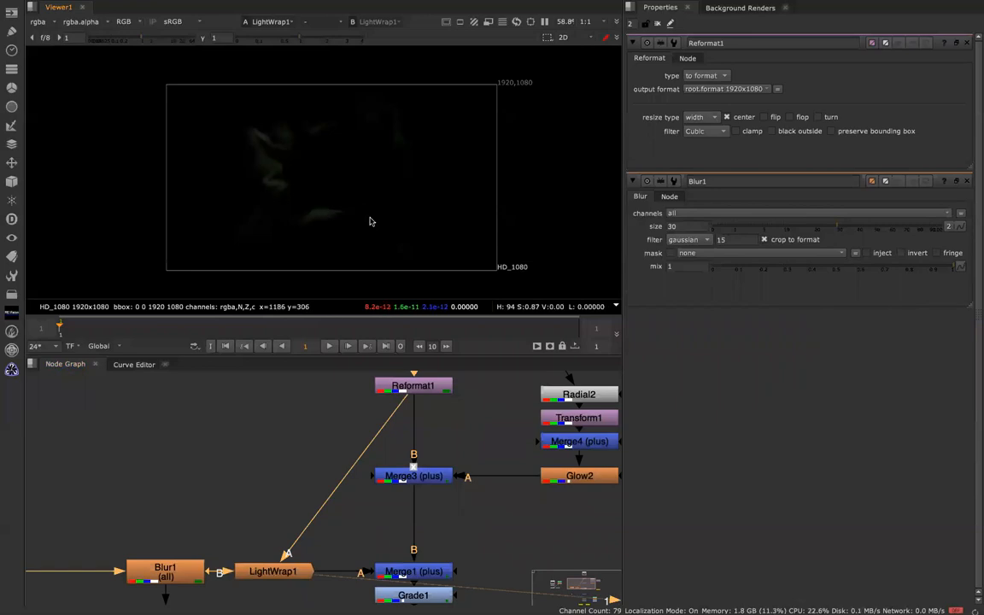
Open the LightWrap1 properties and set its Intensity to 5.
double_click(273, 578)
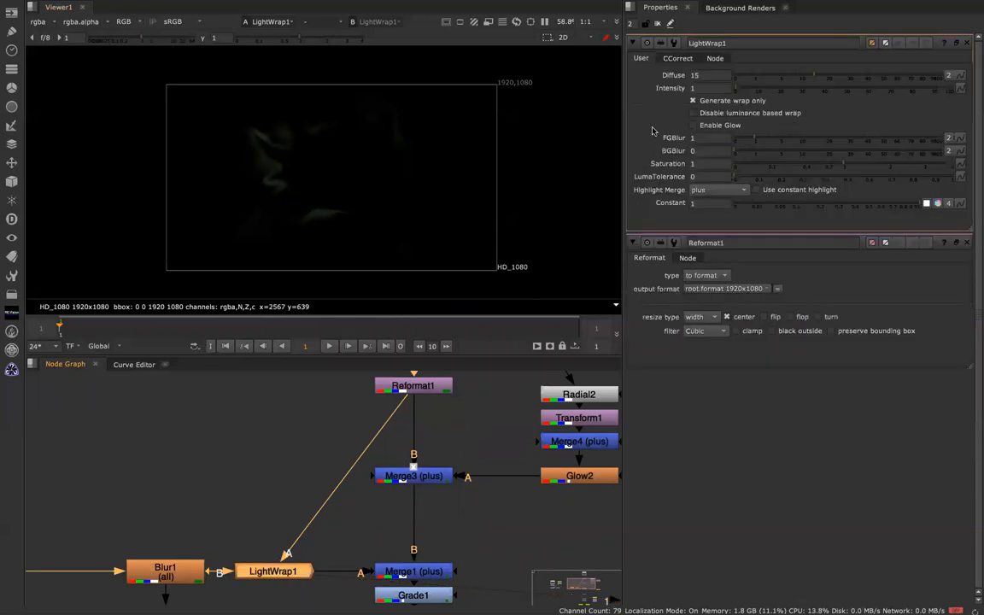
click(709, 74)
key(Tab)
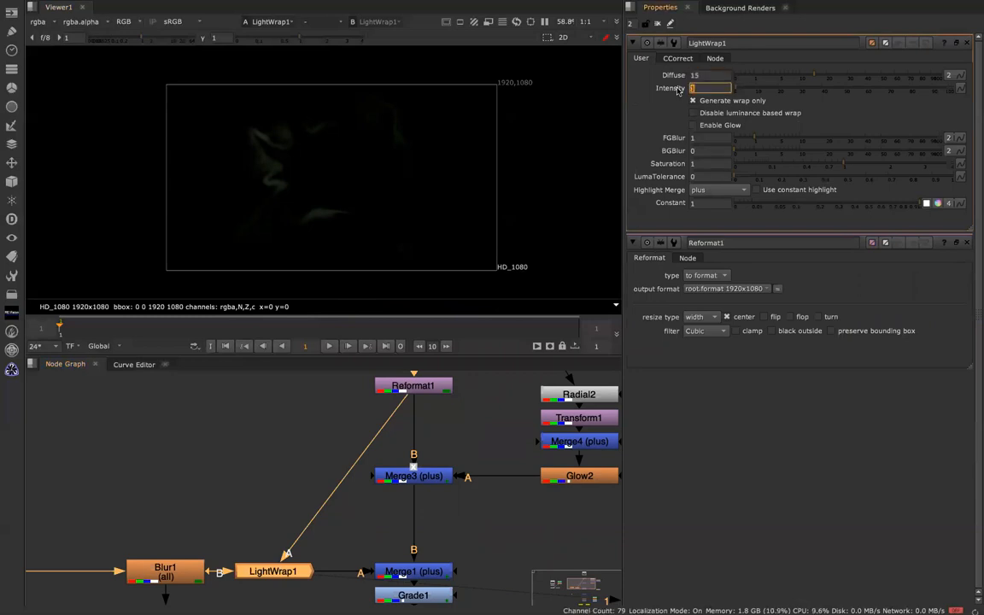
key(Return)
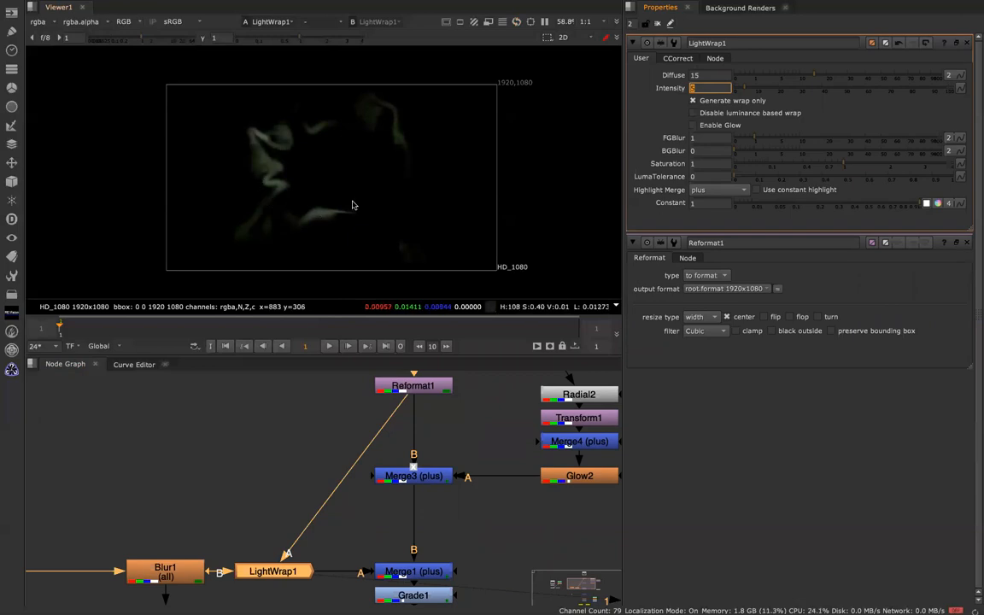
Open the Blur1 properties and compare the Blur1 output with the LightWrap1 output.
middle_drag(290, 439, 311, 368)
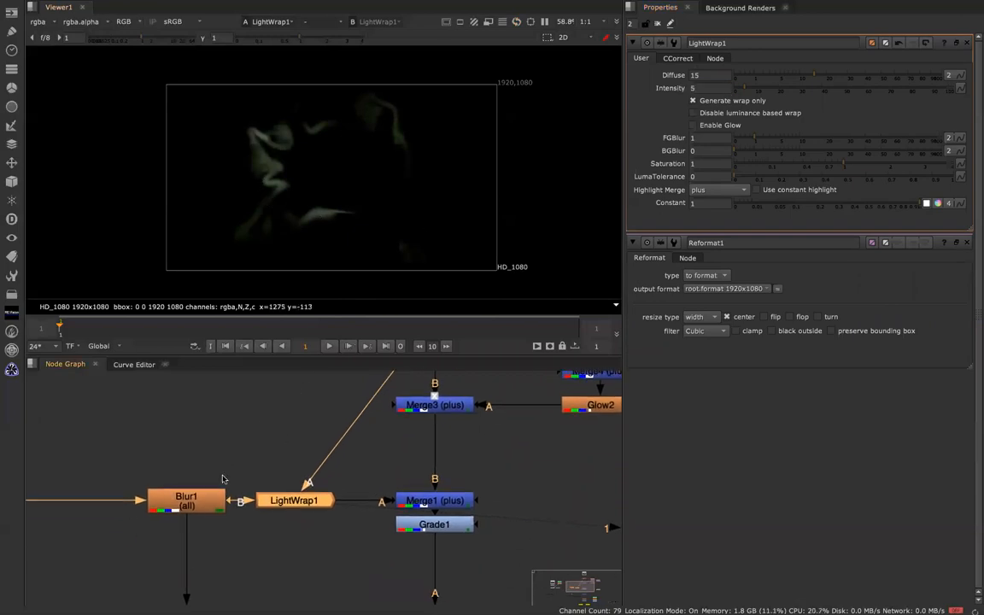
double_click(186, 501)
key(1)
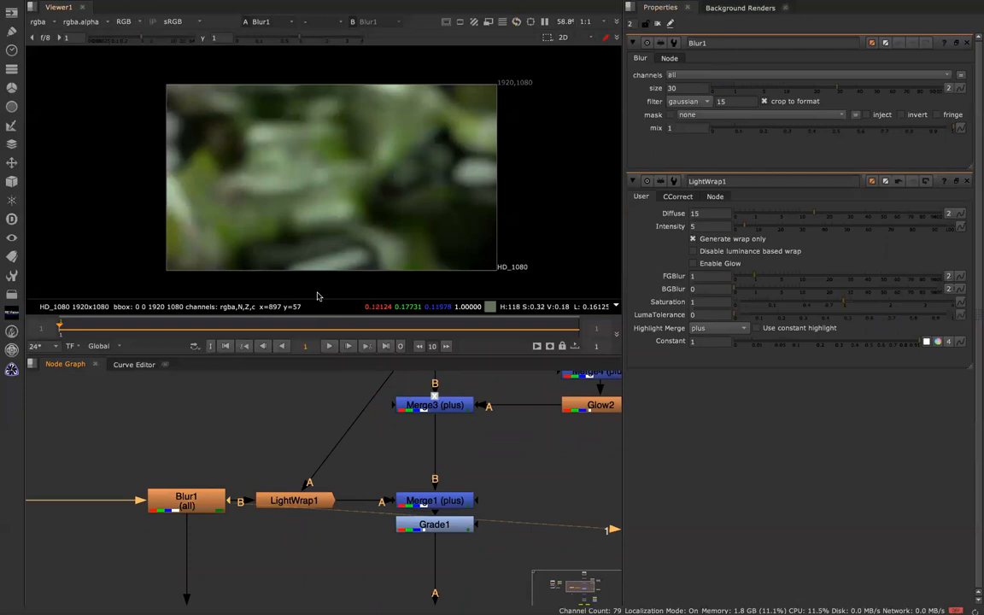
click(295, 503)
key(1)
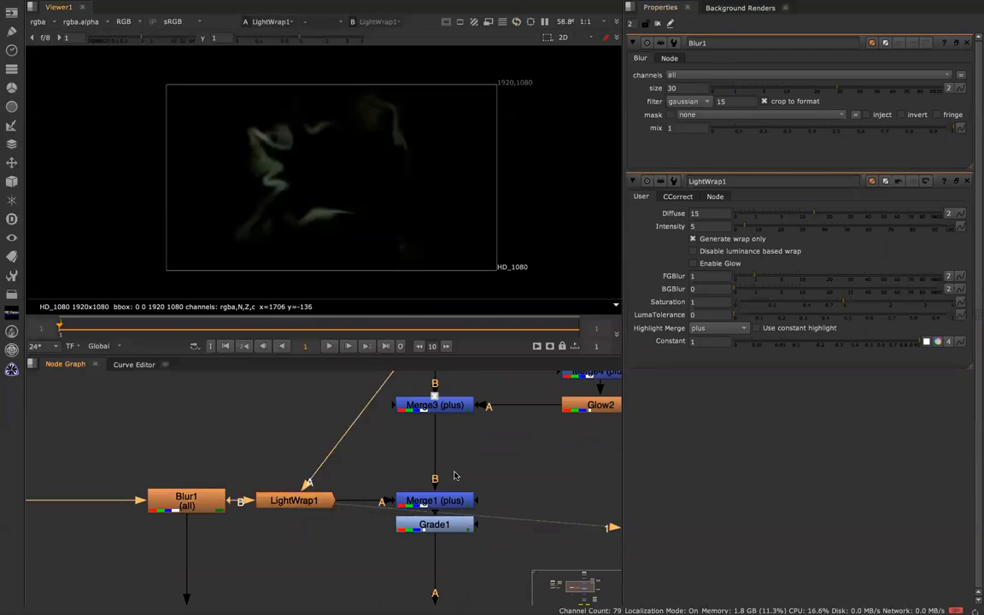
View the Merge1 (plus) output and toggle the node off and on to compare the axolotl's edges.
click(451, 501)
key(1)
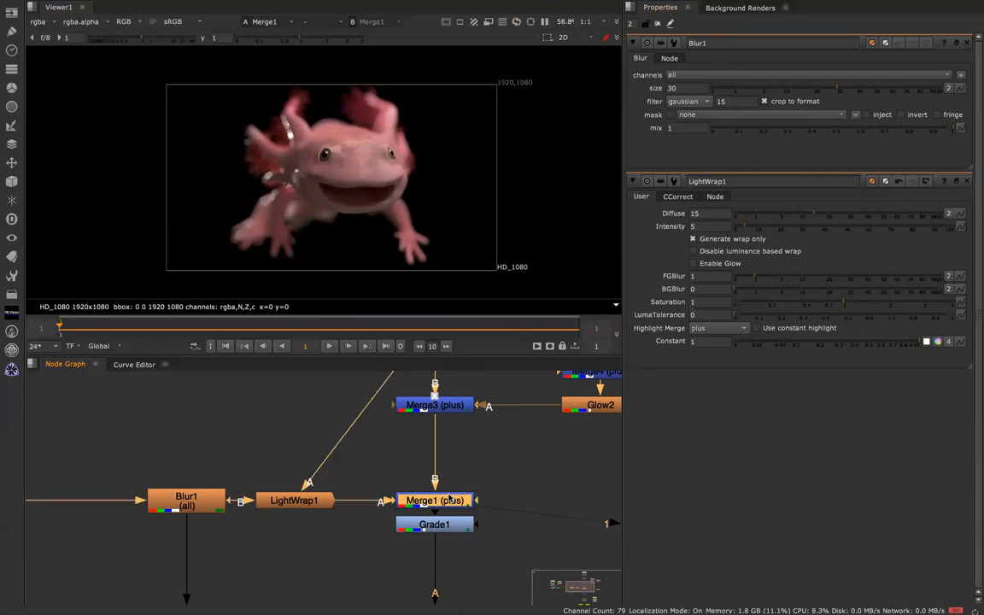
key(d)
key(d)
key(d)
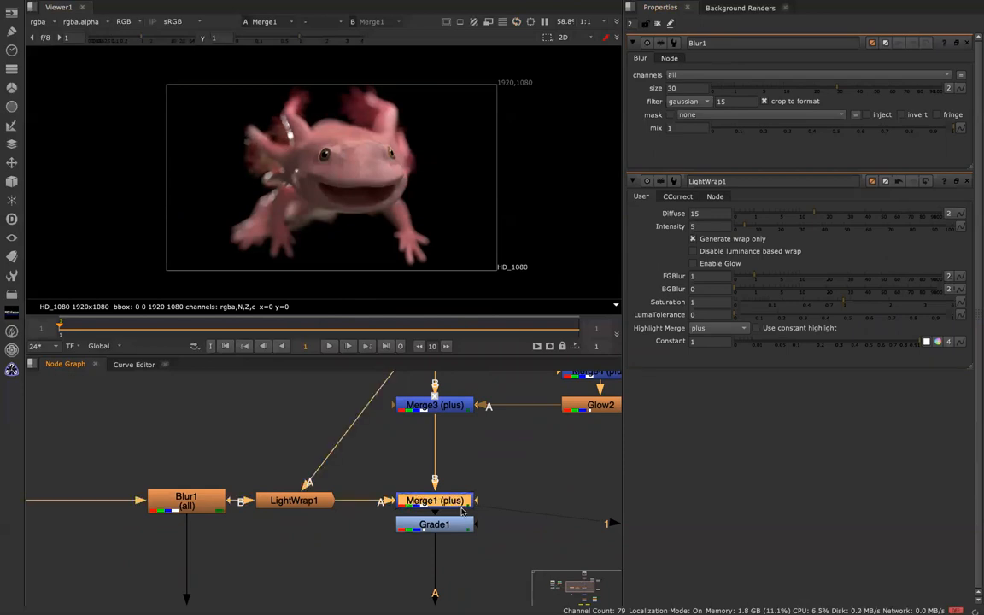
Open and view Merge2 (over), and toggle Merge1 off and on to compare the light wrap over the background.
middle_drag(450, 498, 458, 358)
double_click(415, 497)
key(1)
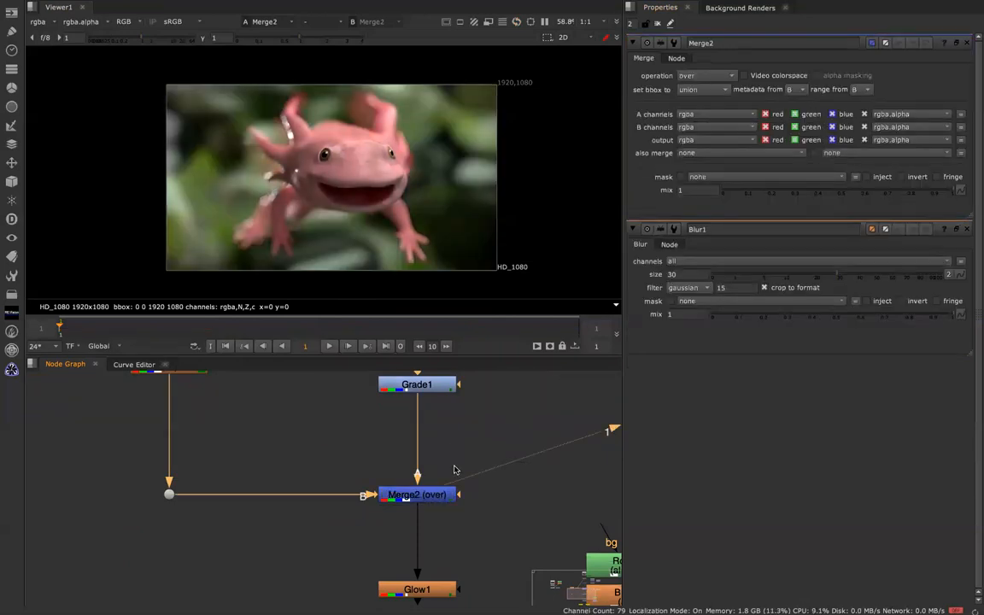
middle_drag(455, 468, 455, 571)
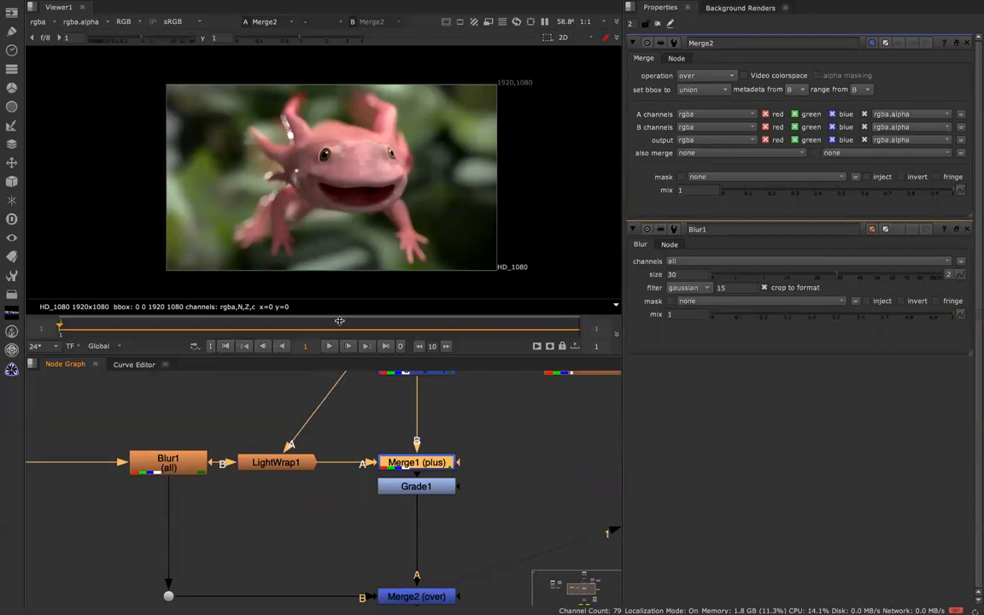
key(d)
key(d)
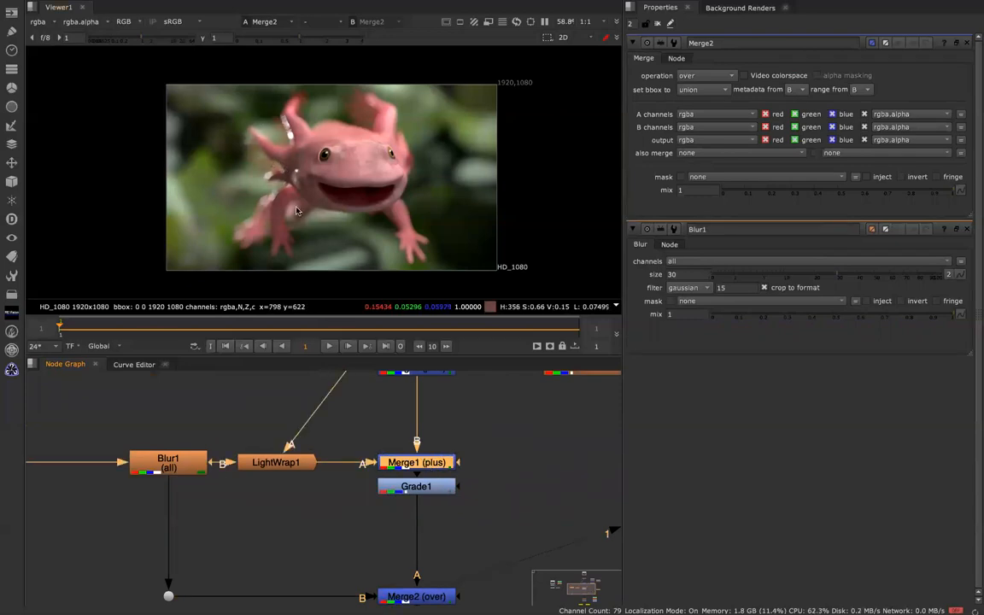
Set the LightWrap1 Intensity to 1, and open the Merge1 properties with its output in the viewer.
double_click(275, 462)
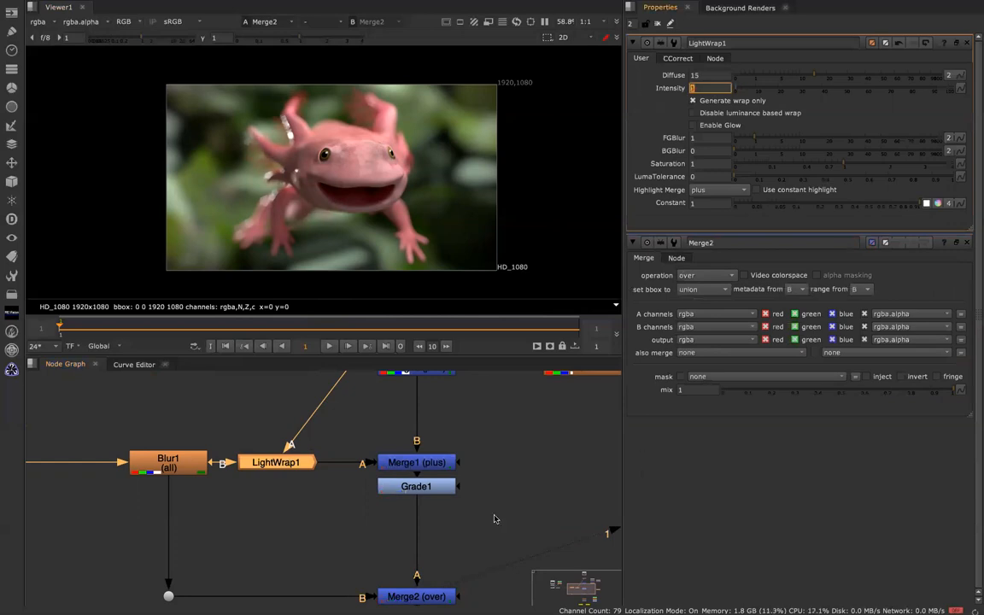
click(415, 470)
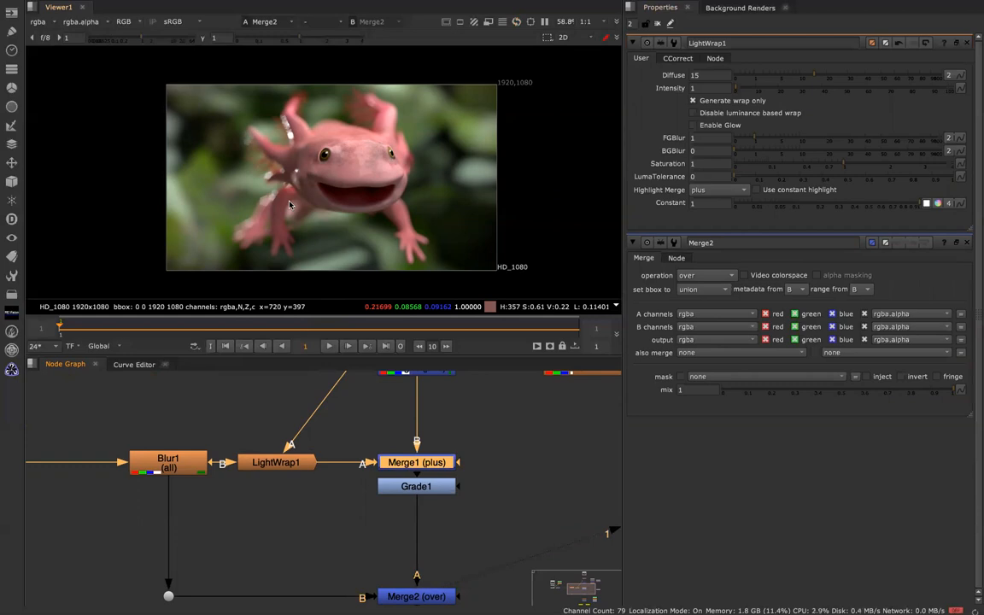
double_click(438, 464)
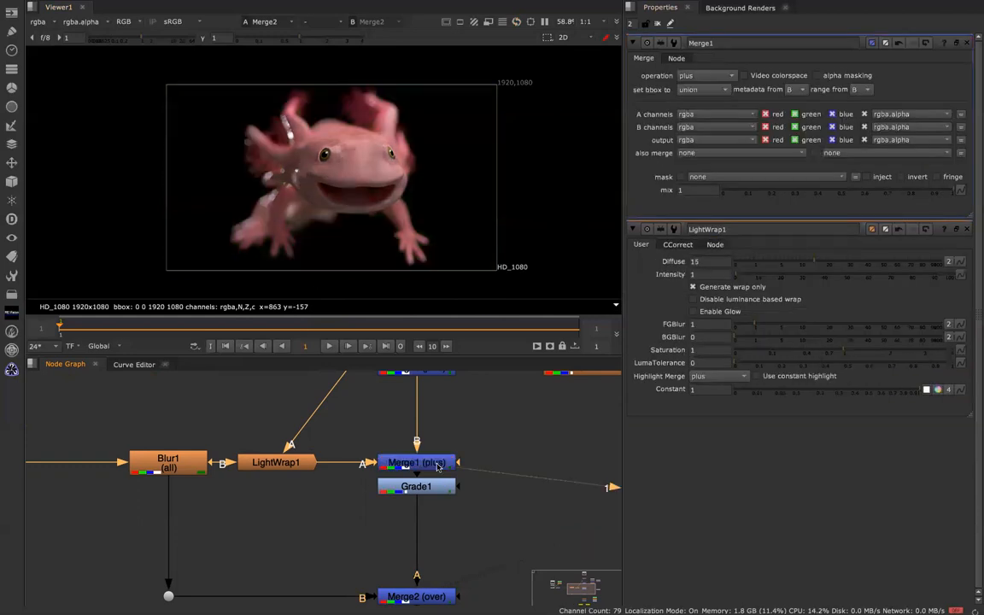
View the Merge2 output and toggle Grade1 off and on to compare its effect.
click(424, 490)
click(431, 591)
key(1)
click(429, 479)
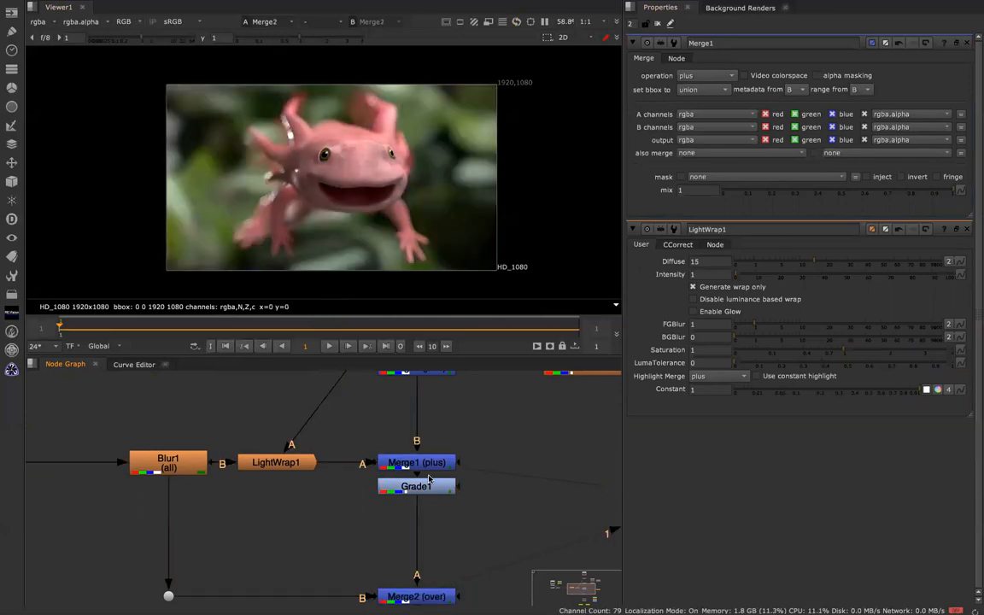
click(428, 483)
key(d)
middle_drag(473, 418, 468, 350)
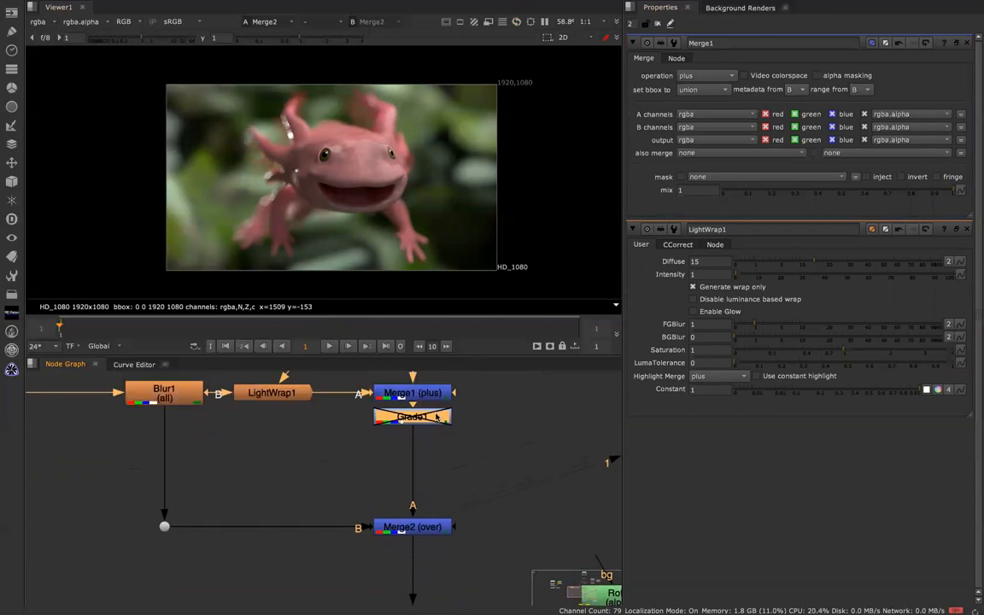
key(d)
Open the Merge2 and Glow1 properties and view the Glow1 output.
middle_drag(491, 462, 473, 316)
double_click(419, 386)
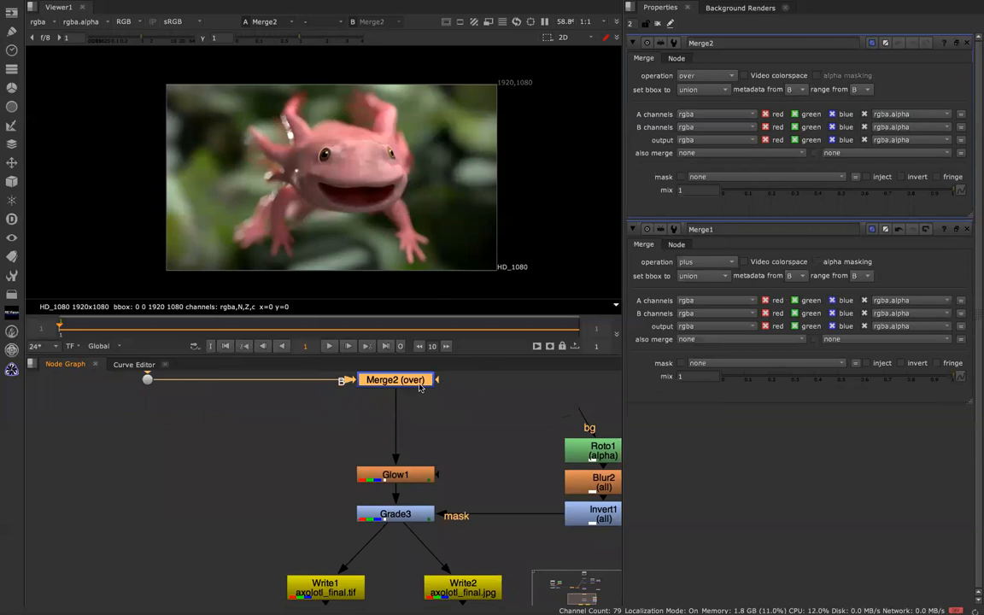
click(419, 388)
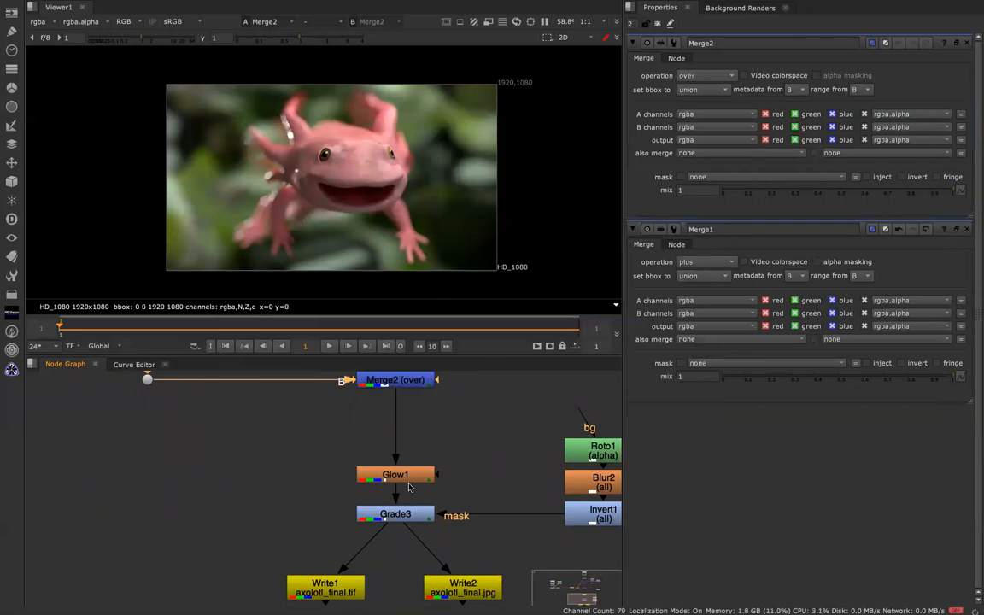
click(405, 475)
double_click(405, 475)
key(1)
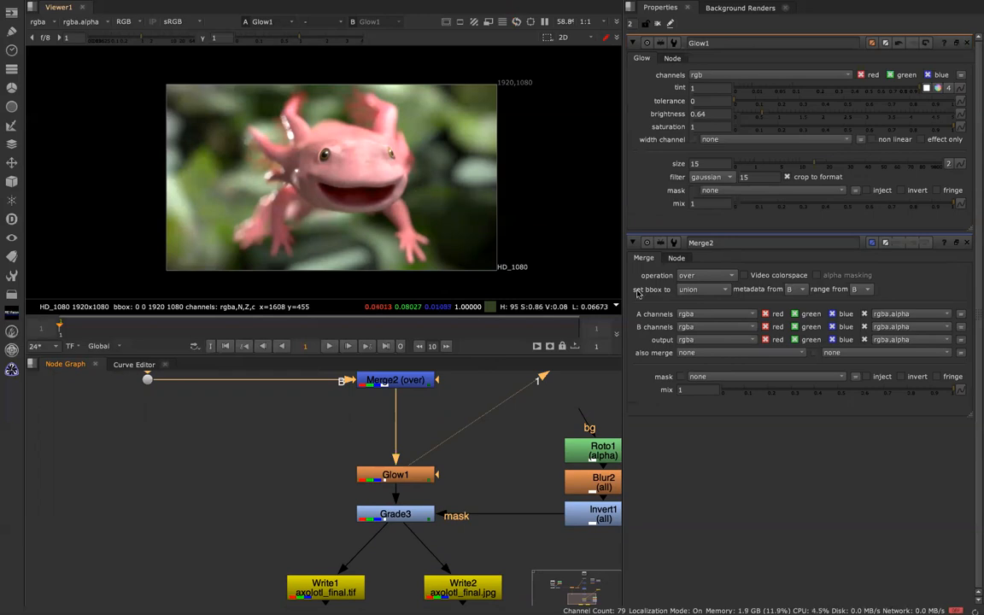
Open the Grade3 properties and view the graded final image.
double_click(407, 515)
key(1)
click(407, 515)
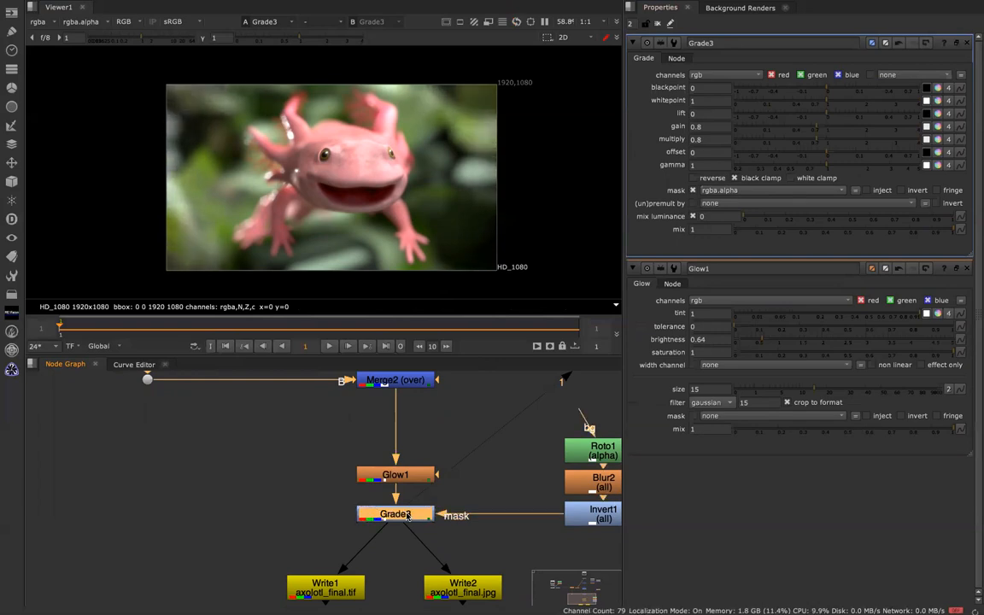
Open the Roto1 and Blur2 properties of Grade3's mask and view each node's alpha channel.
middle_drag(551, 469, 326, 465)
click(354, 454)
double_click(355, 454)
key(1)
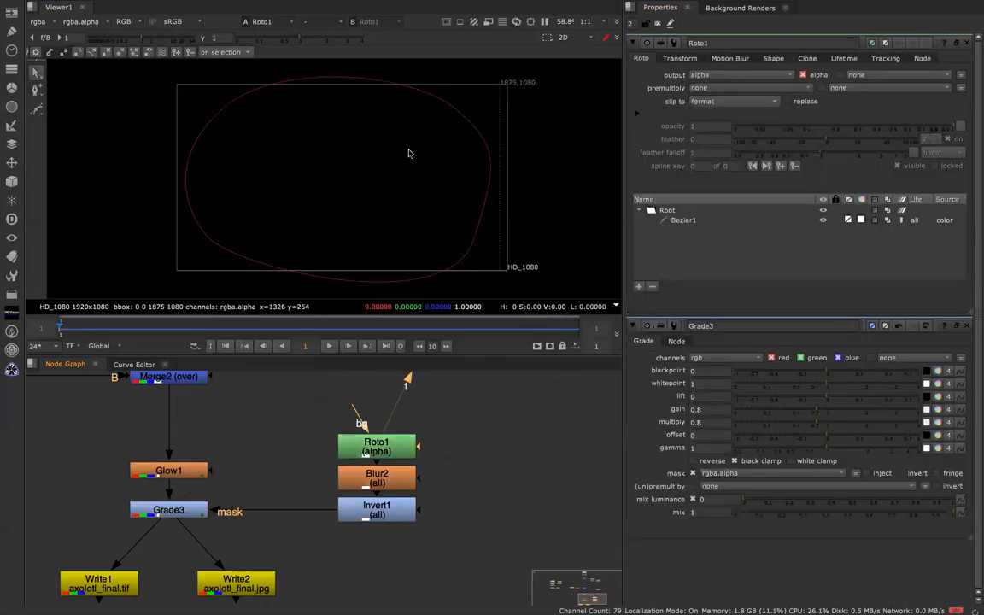
key(a)
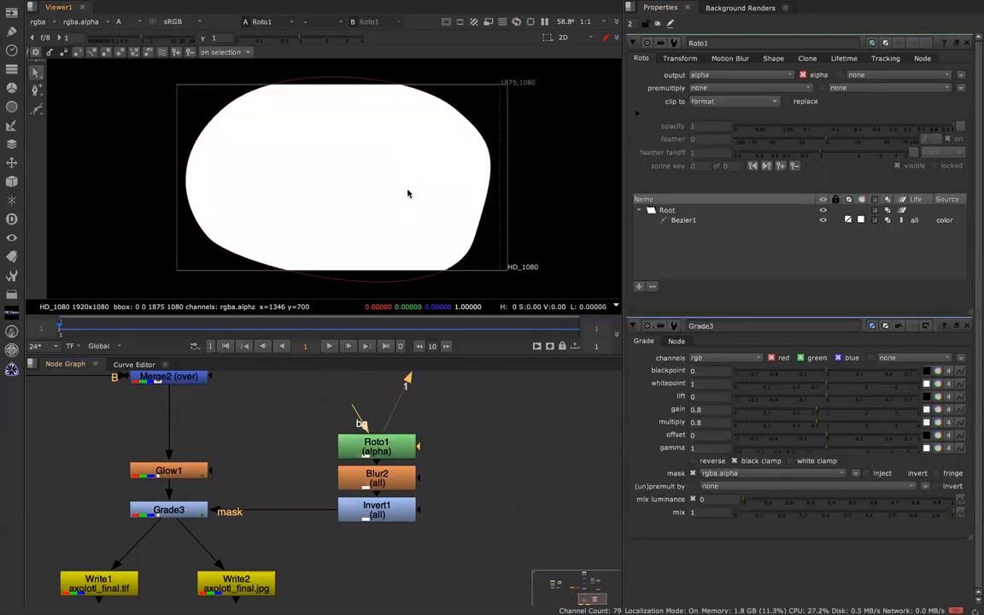
double_click(383, 494)
key(1)
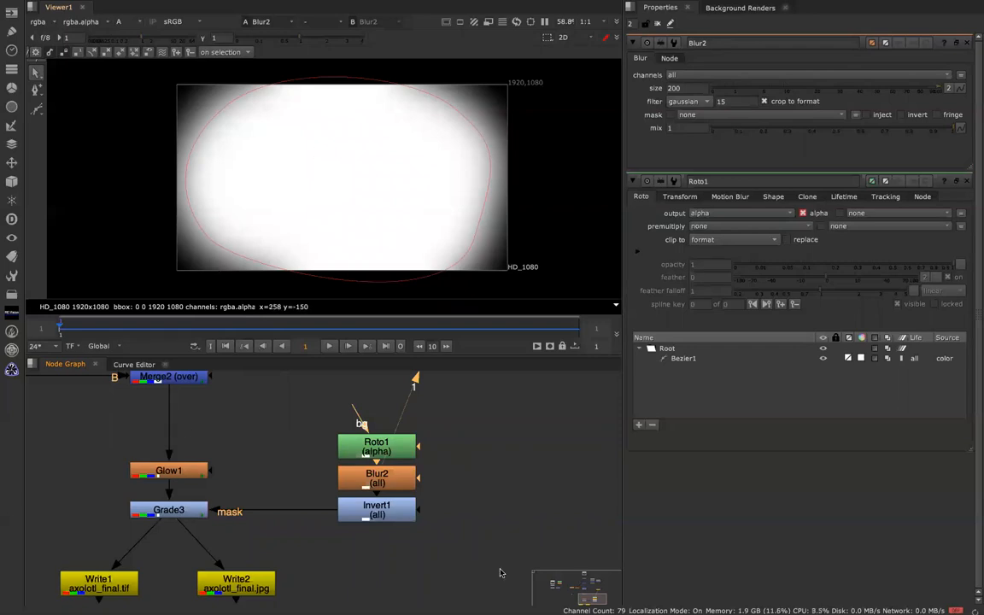
Disable Invert1, view Grade3 in RGB and disable Grade3 to compare the image without the grade.
click(361, 515)
key(d)
click(178, 515)
key(1)
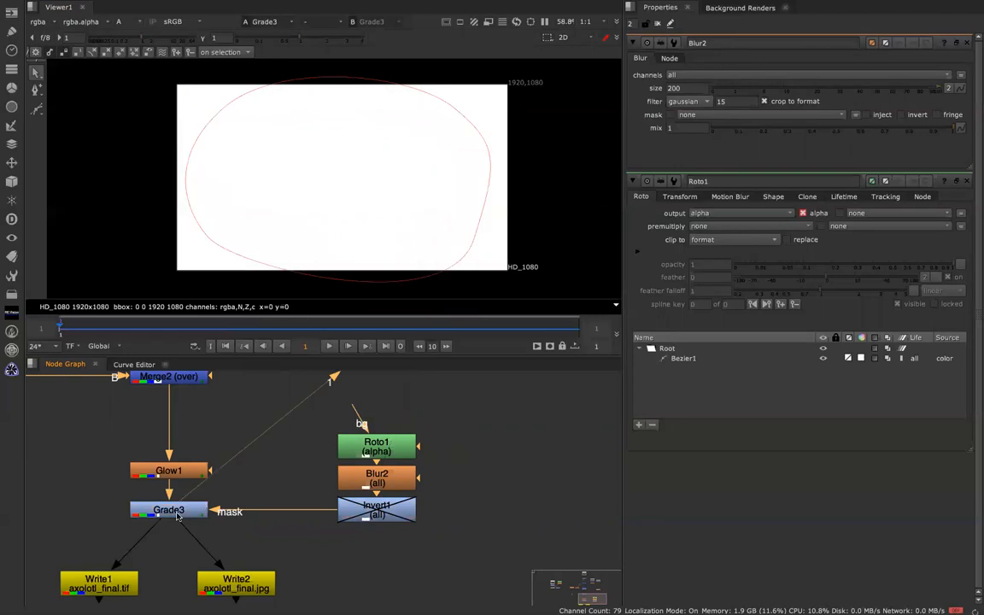
key(d)
key(a)
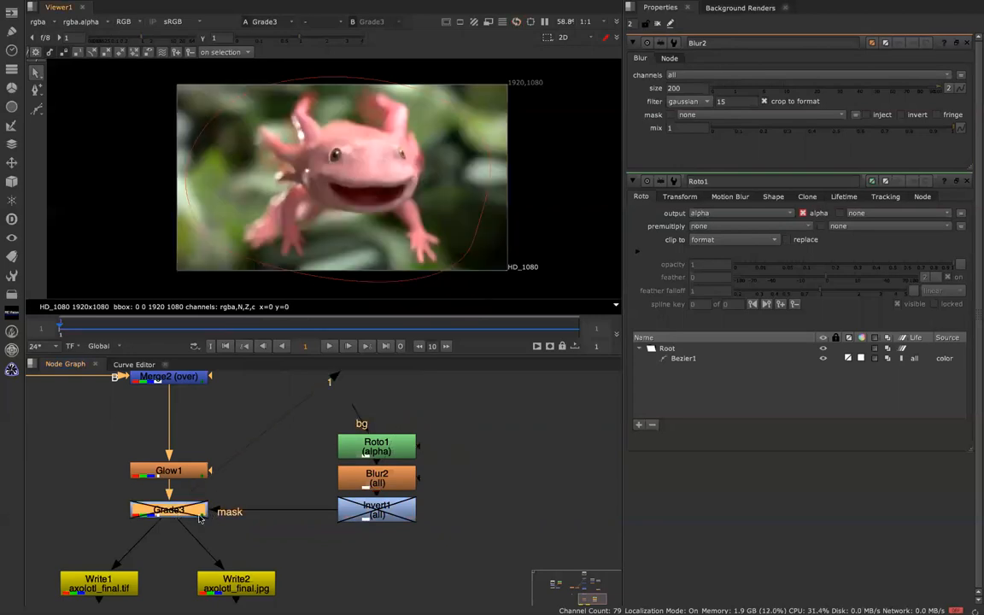
Re-enable the Grade3 node and the Invert1 node in its mask branch.
key(d)
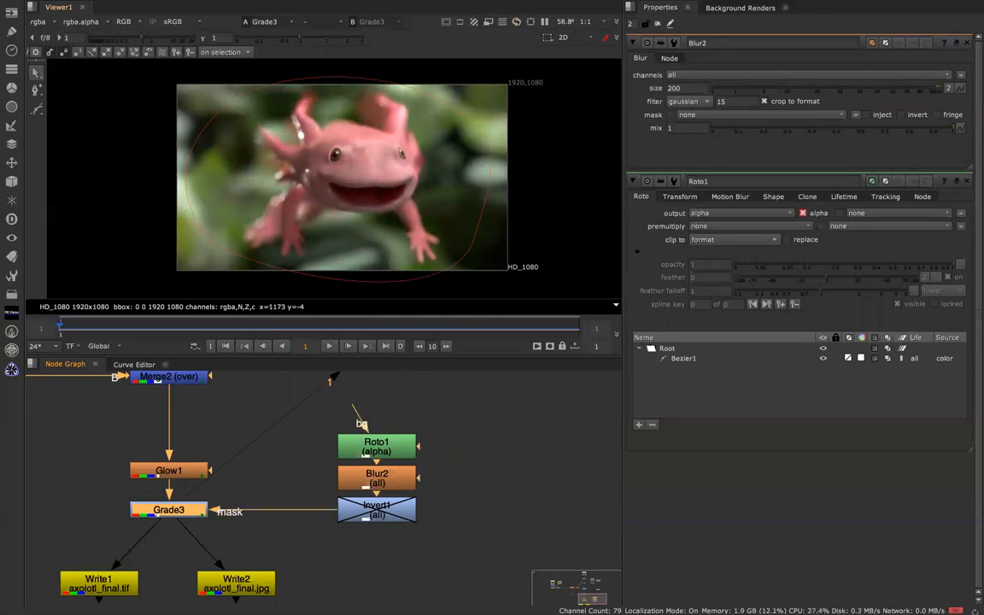
click(346, 511)
key(d)
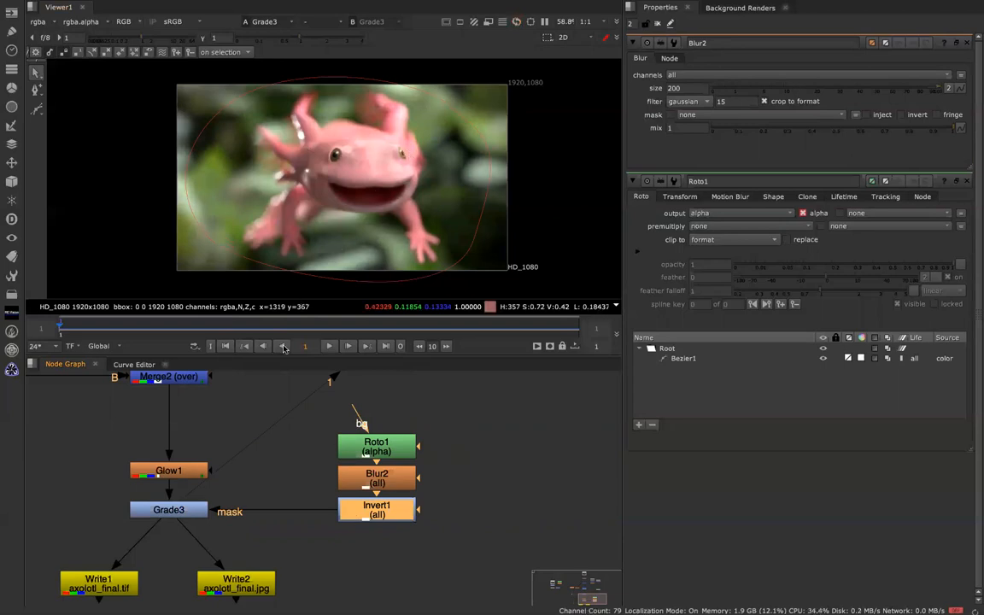
Open the properties of Write1 for axolotl_final.tif and Write2 for axolotl_final.jpg to examine their output settings.
middle_drag(170, 554, 219, 473)
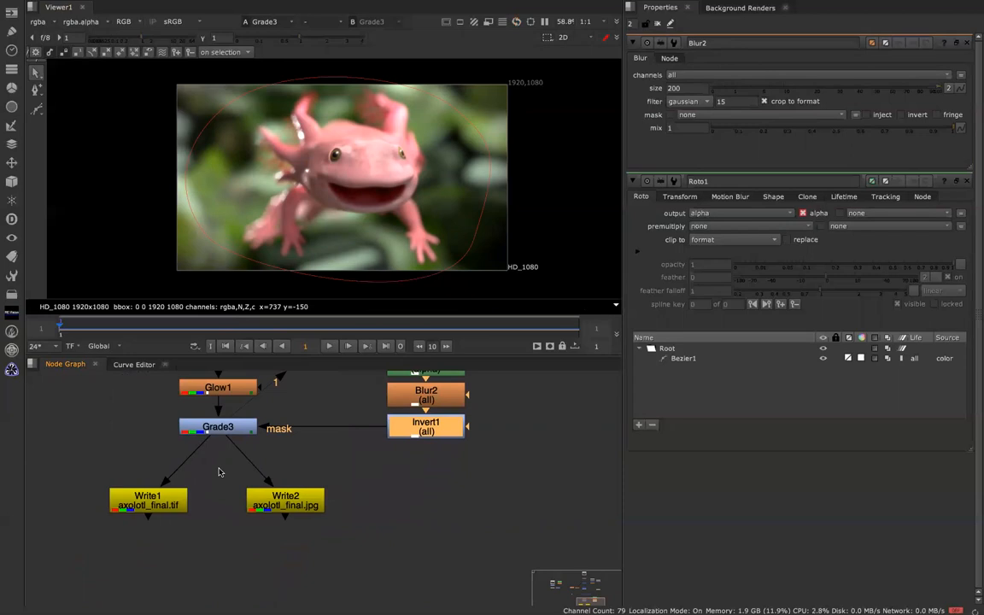
double_click(147, 507)
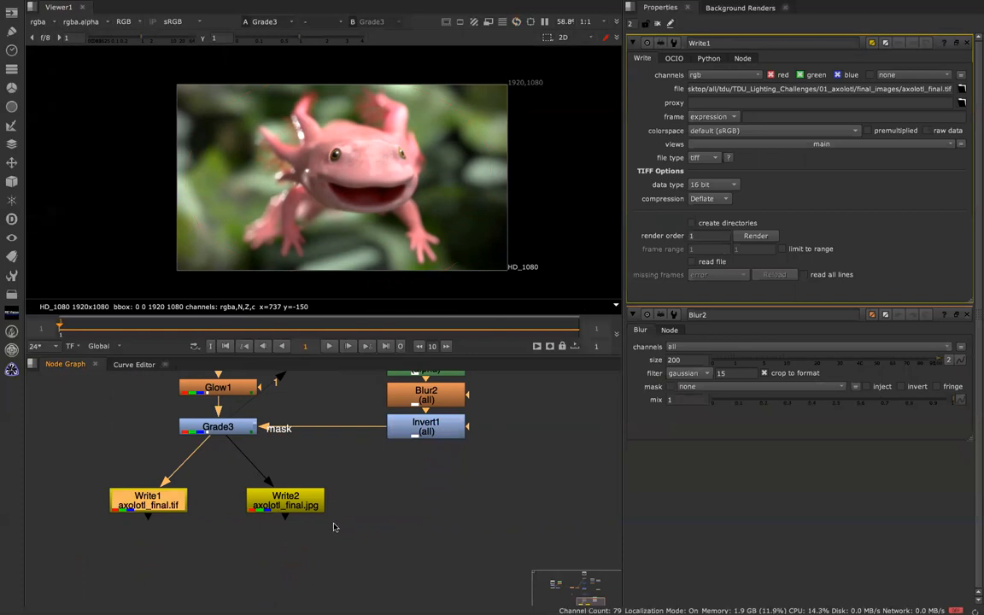
double_click(292, 503)
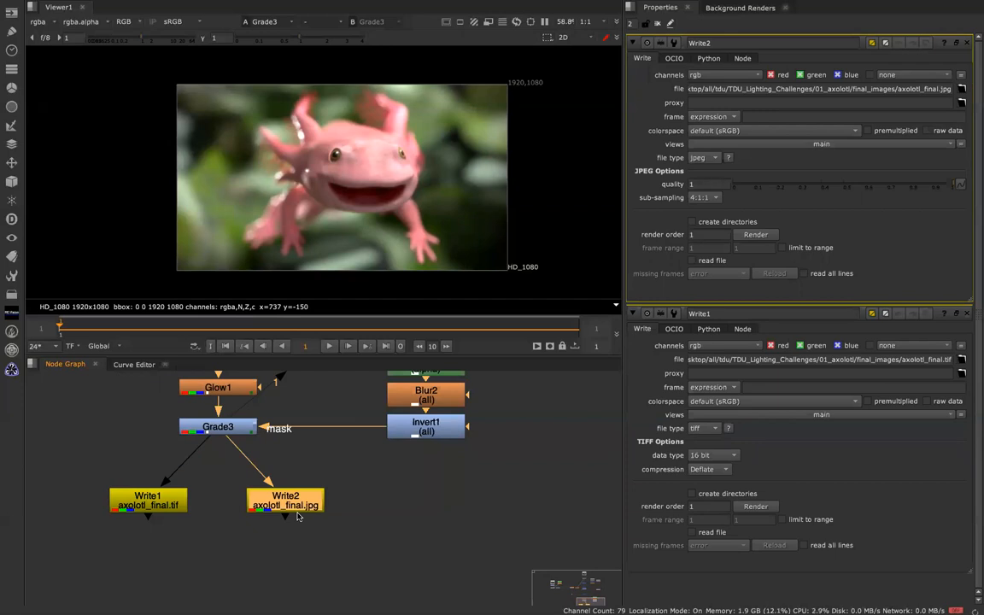
double_click(155, 504)
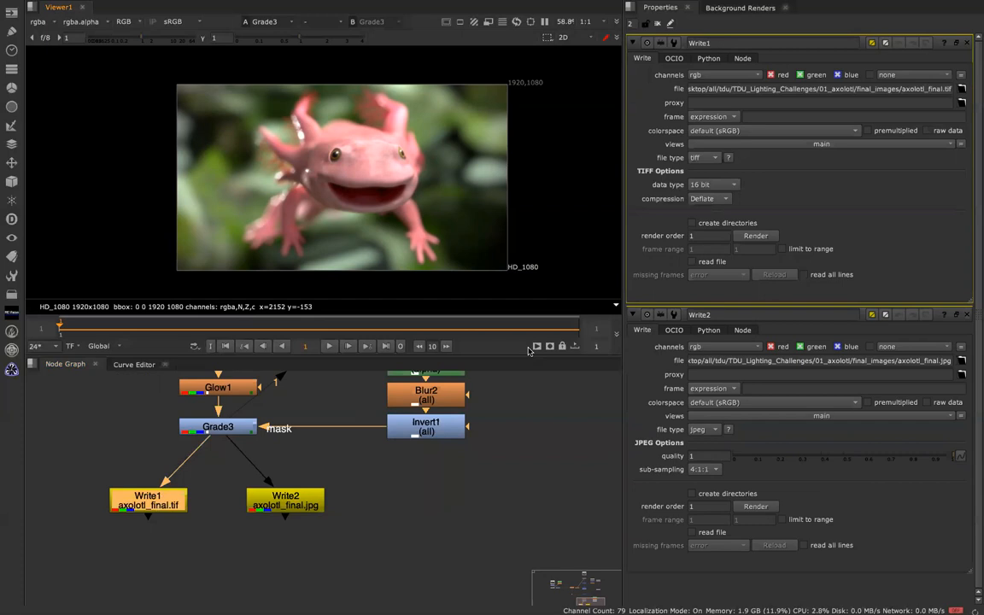
View the axolotl render's Read node and the background image's Read node from the full node tree.
scroll(425, 405, down, 6)
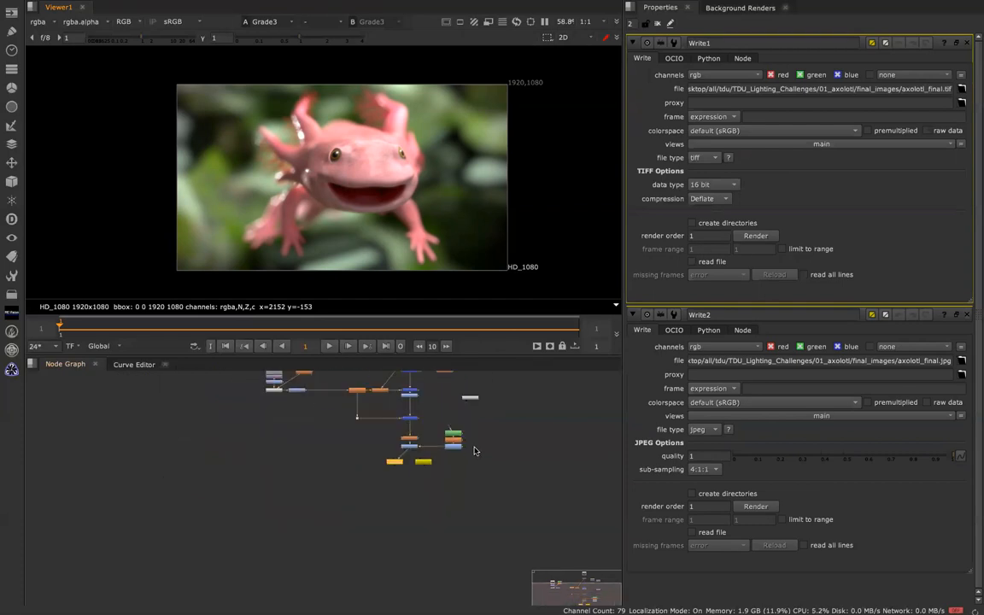
click(405, 436)
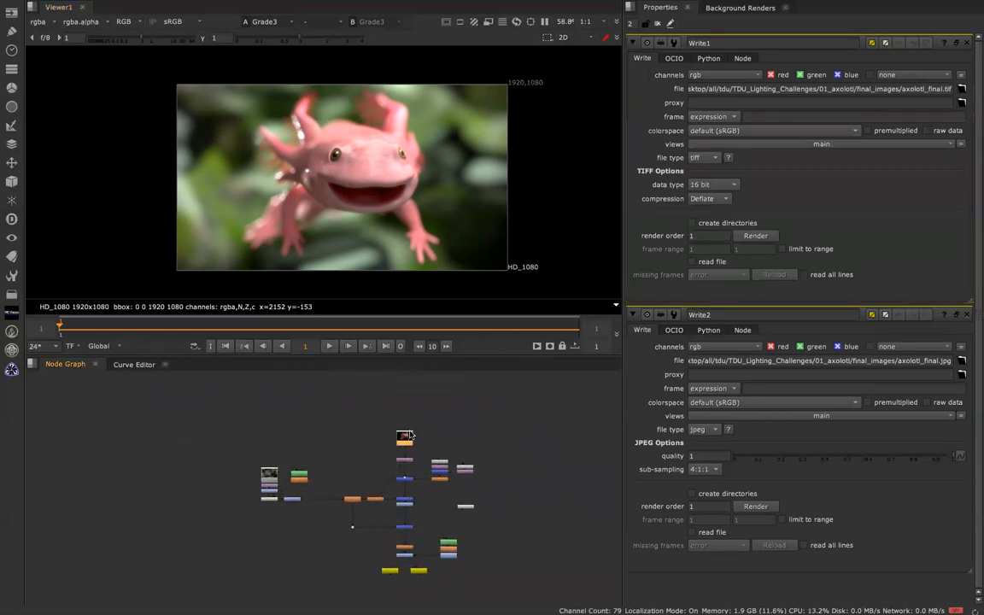
key(1)
click(269, 475)
key(1)
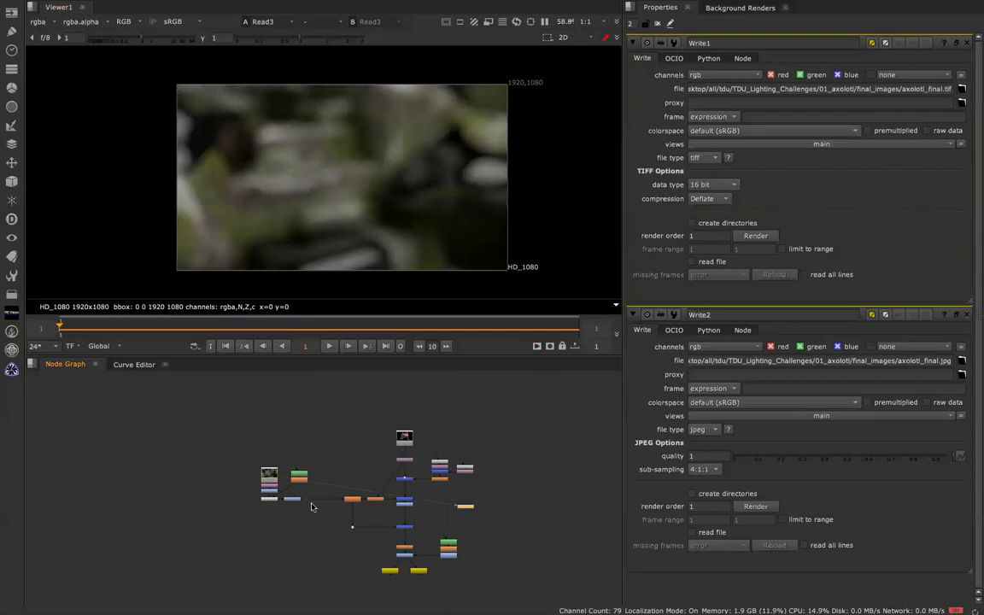
Sweep a selection over the comp's middle nodes and view the finished image at the Write outputs.
drag(198, 502, 483, 559)
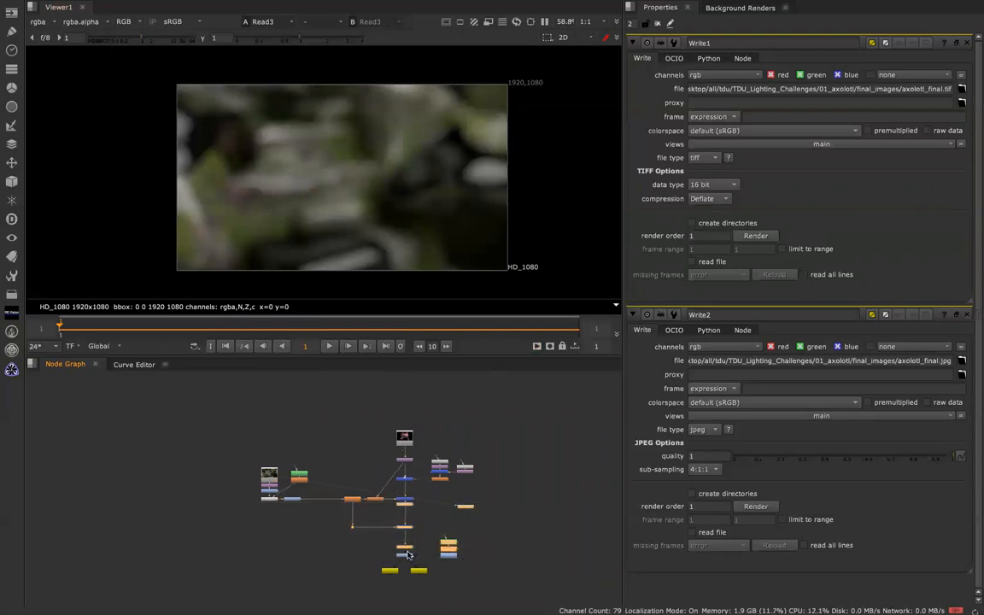
click(406, 551)
key(1)
click(418, 570)
key(1)
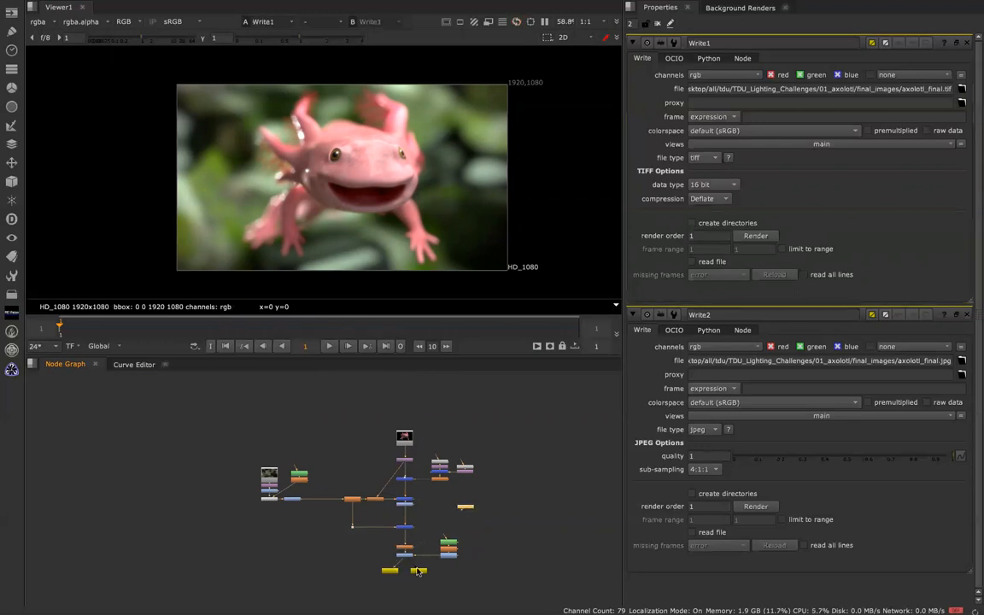